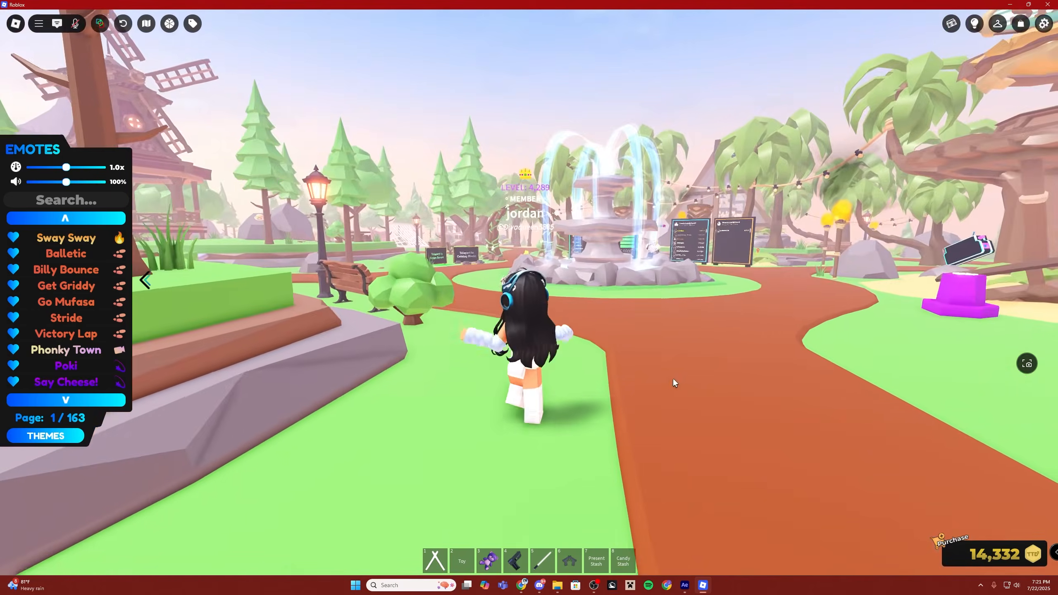
- Run and jump the avatar around and onto the plaza fountain, ending on the path facing the camera
key("w")
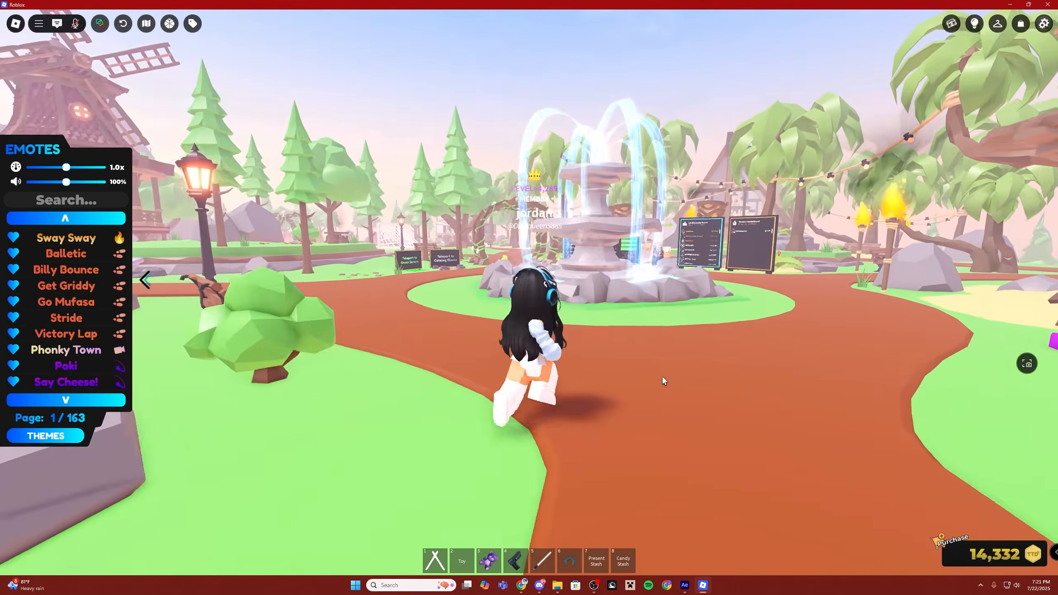
key("space")
key("space")
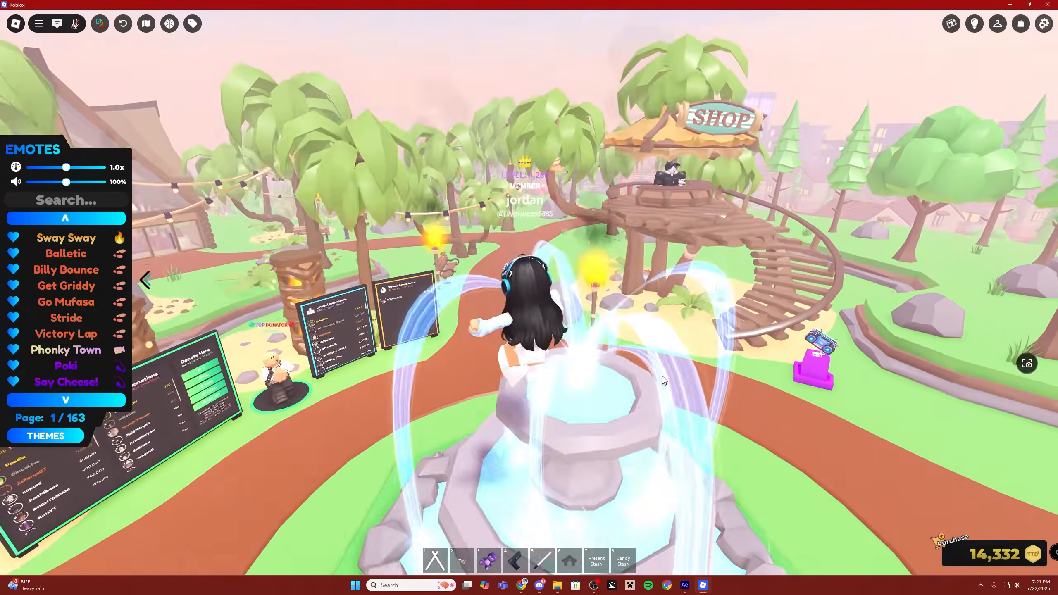
key("d")
key("w")
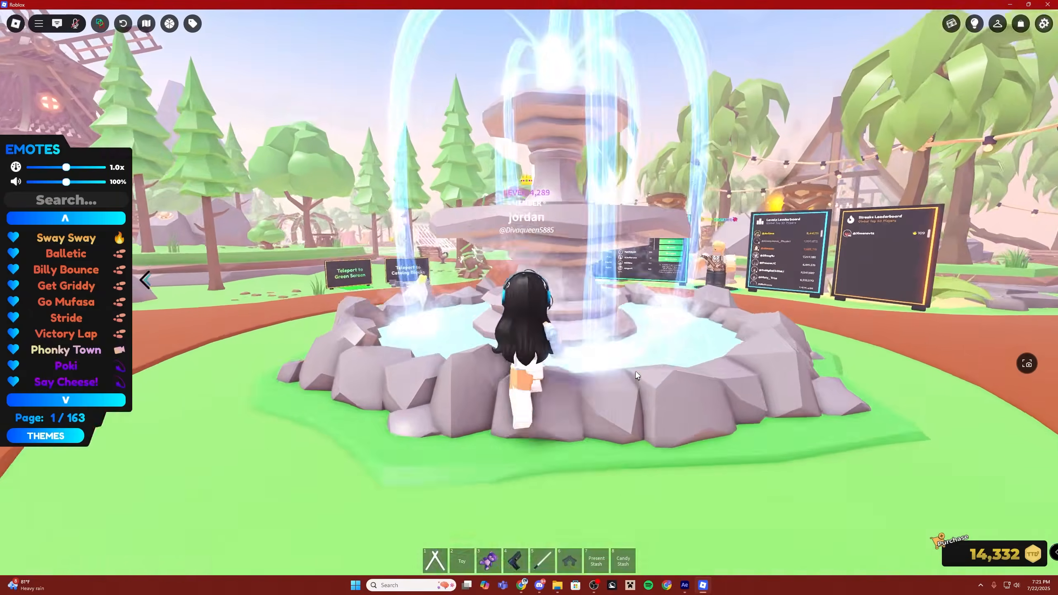
key("space")
key("d")
key("w")
key("space")
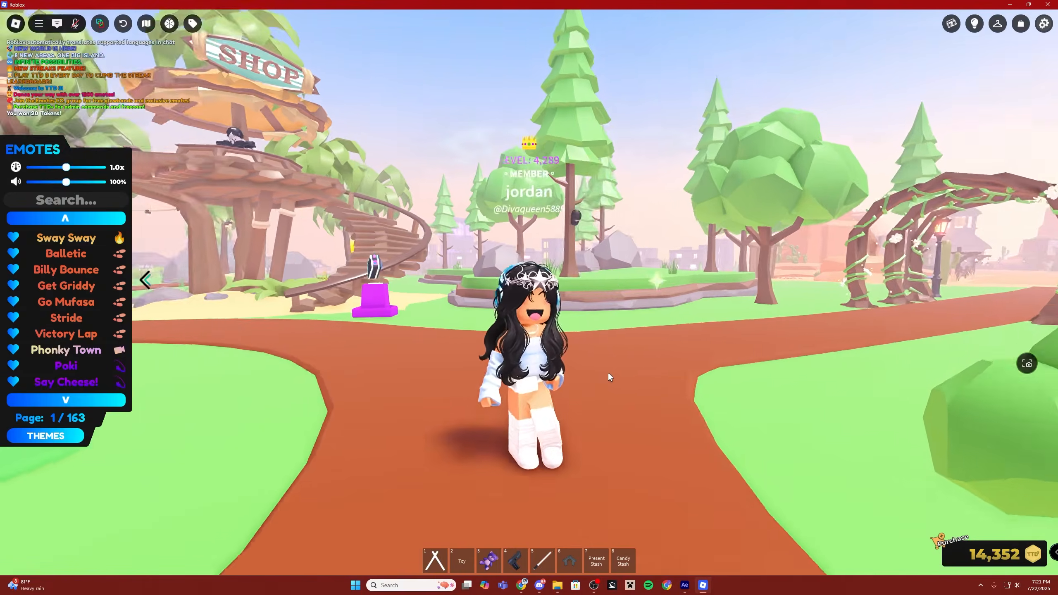
key("s")
key("d")
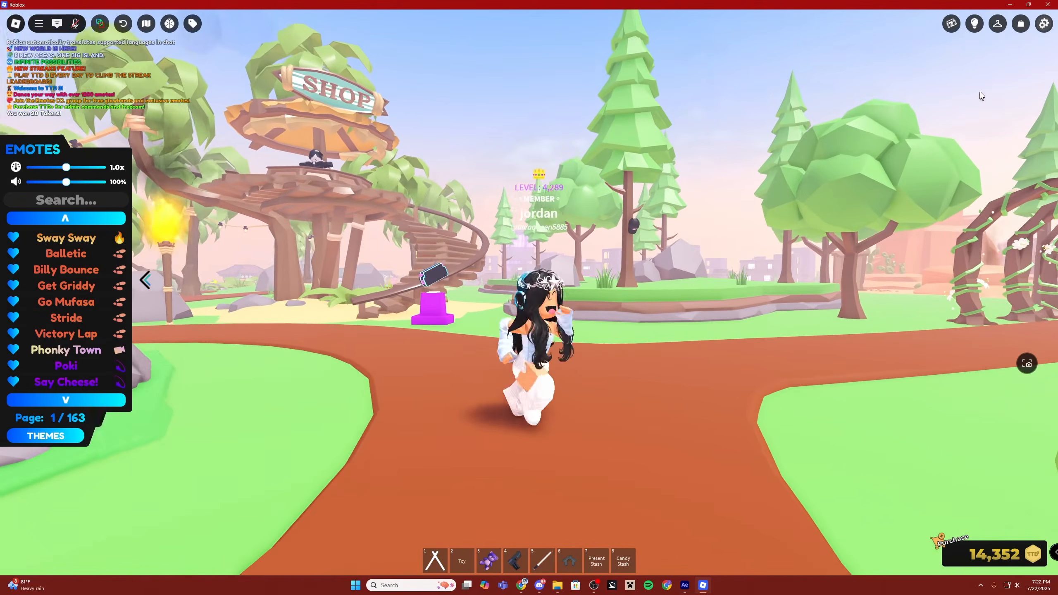
- Find Hide Player Tags in the game settings by searching for "hide", turn it on and close the settings
key("s")
left_click(1044, 24)
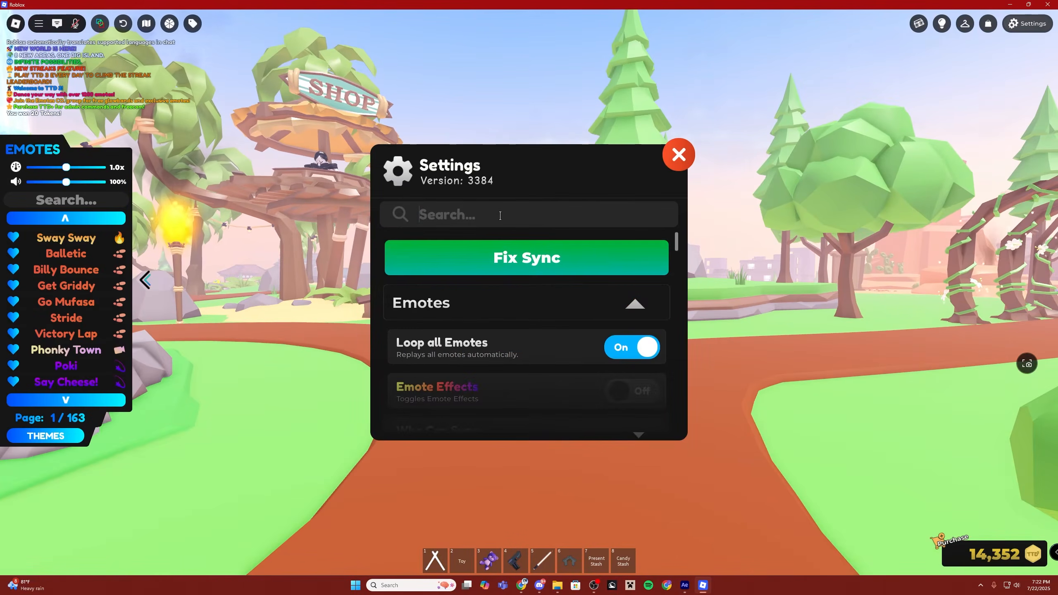
type("hide")
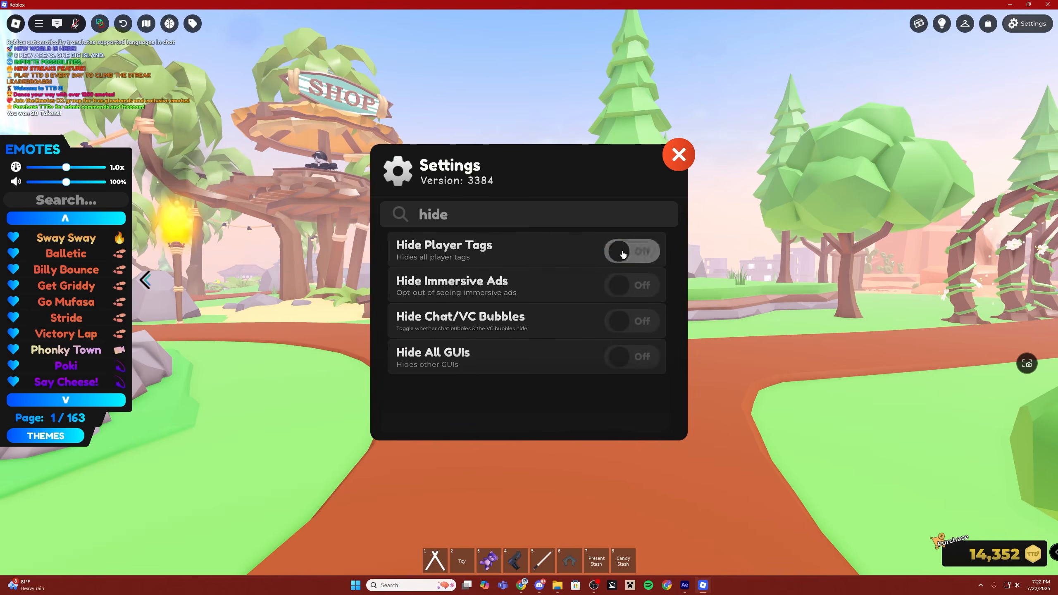
left_click(679, 155)
key("s")
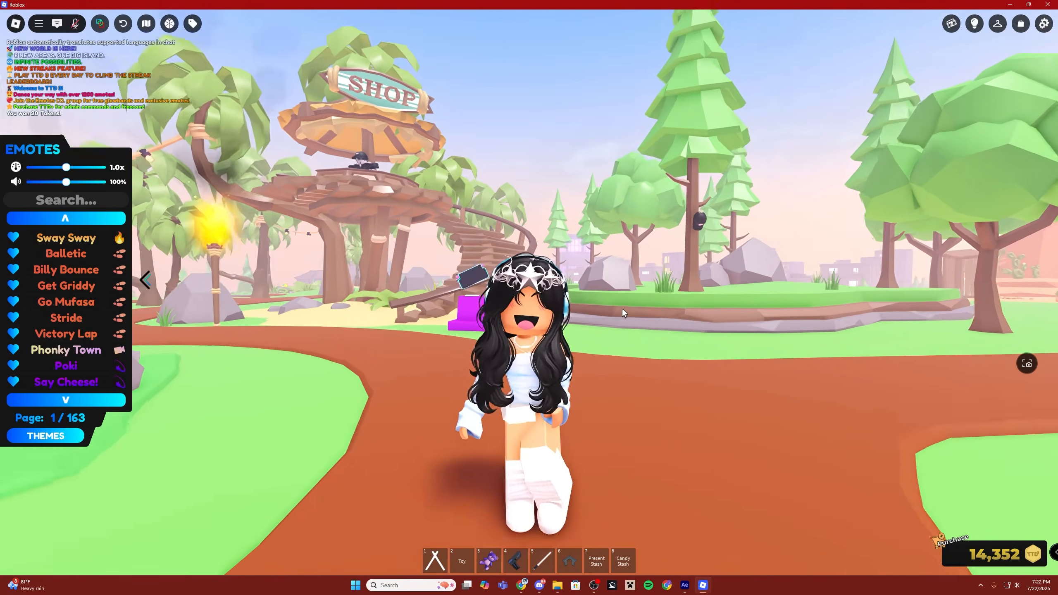
- Empty the hotbar by moving all its items into the backpack, and leave the backpack and player list closed
key("grave")
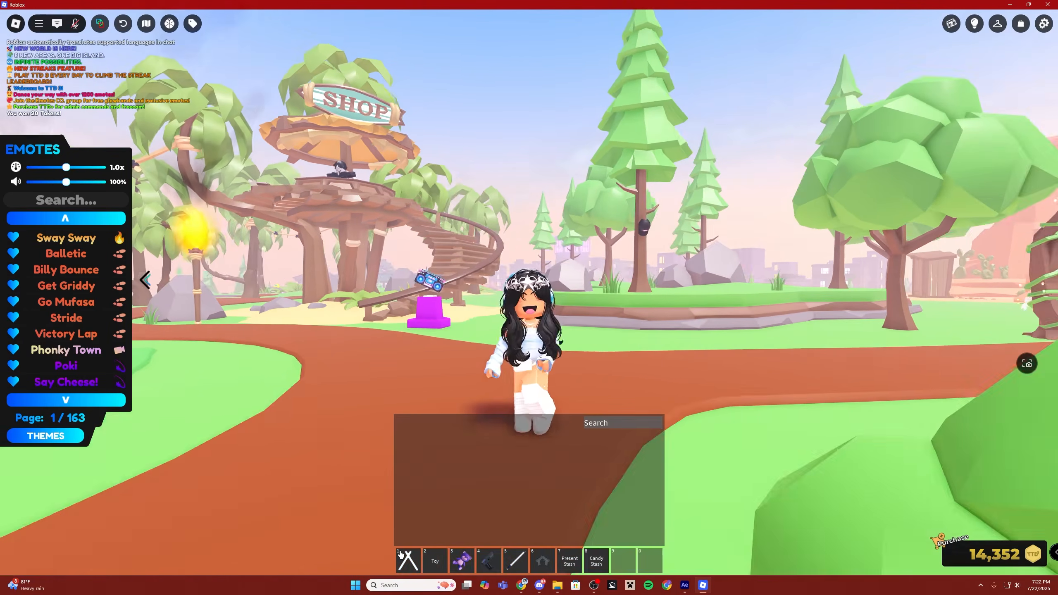
key("a")
left_click_drag(410, 562, 418, 526)
left_click_drag(435, 563, 468, 526)
left_click_drag(490, 563, 520, 526)
left_click_drag(544, 563, 573, 526)
left_click_drag(596, 561, 599, 526)
key("Tab")
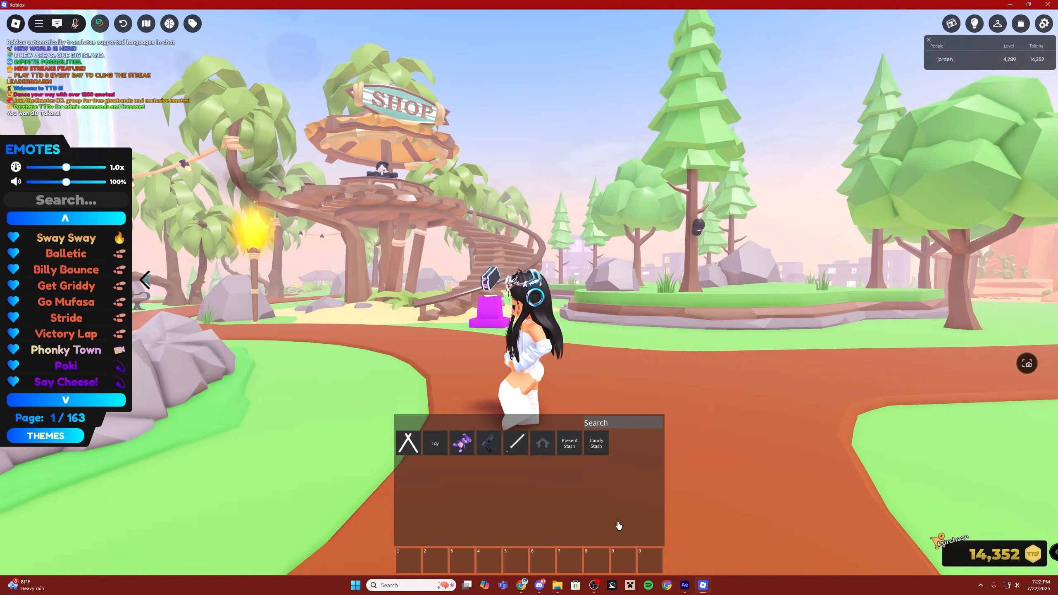
key("Tab")
key("grave")
- Run the avatar along the path around the fountain, passing the teleport signs and leaderboards
key("s")
key("a")
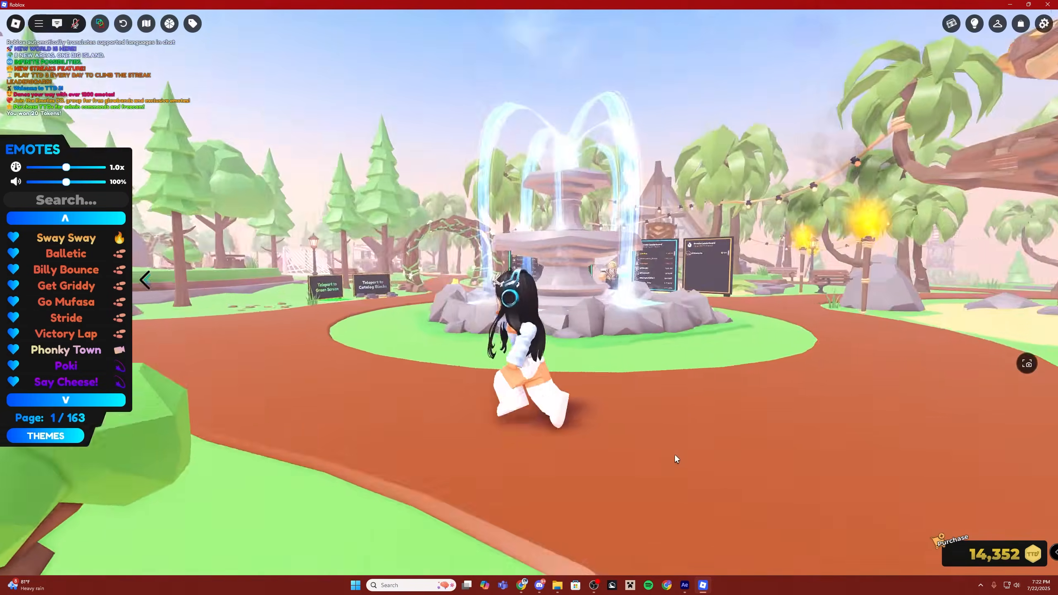
key("w")
key("w")
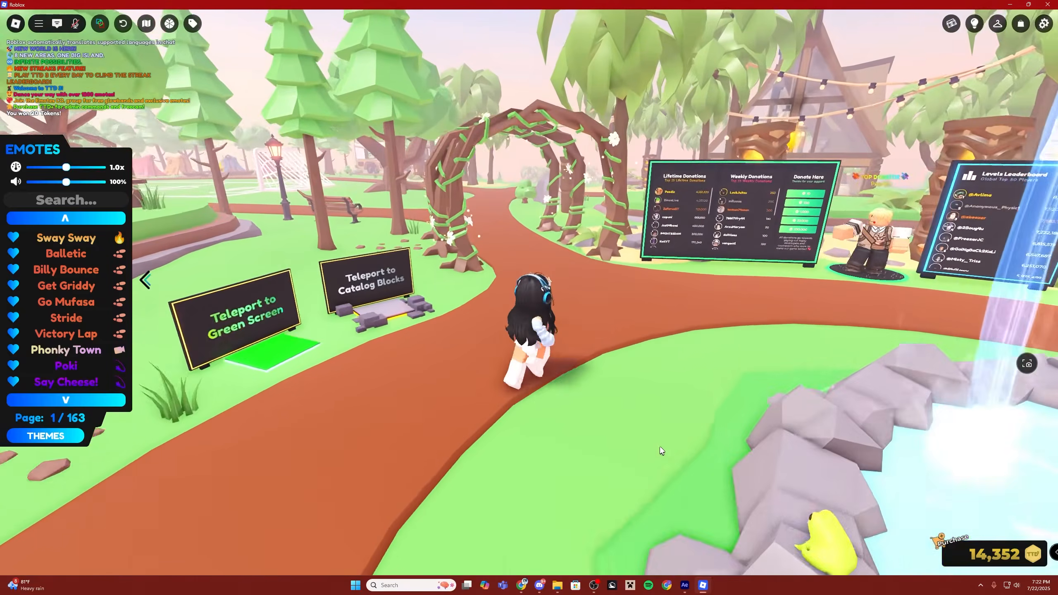
key("a")
key("w")
key("a")
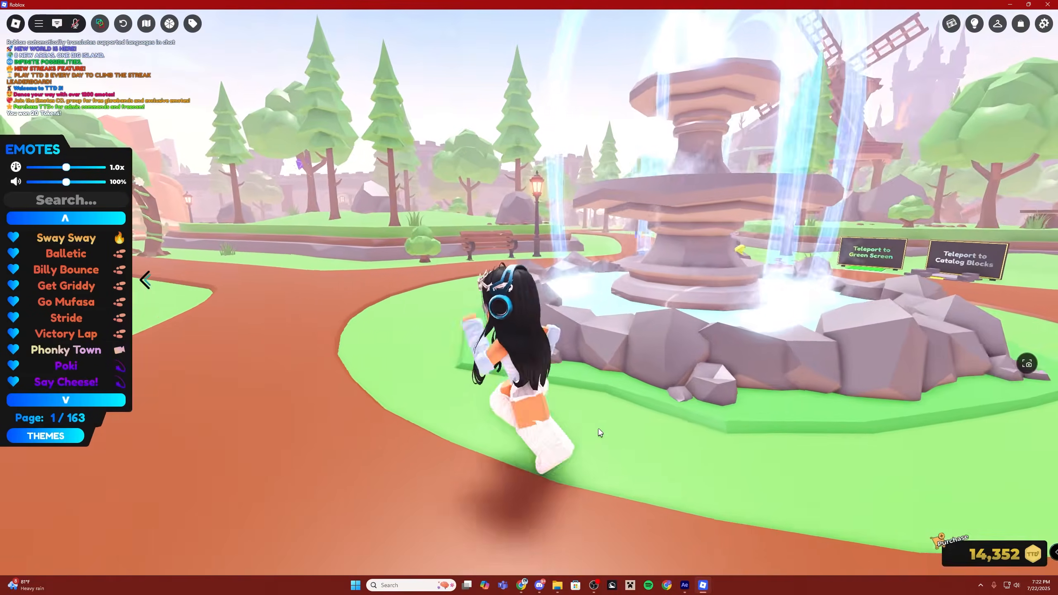
key("w")
key("space")
key("space")
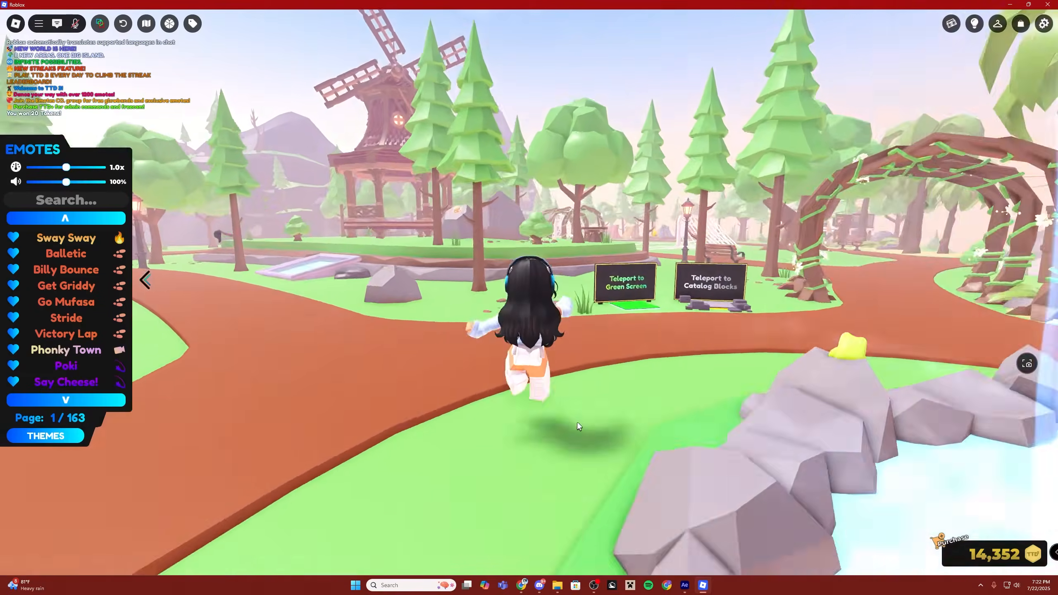
- Walk the avatar through the trees to the path by the football goals and back to the vine arch
key("w")
key("a")
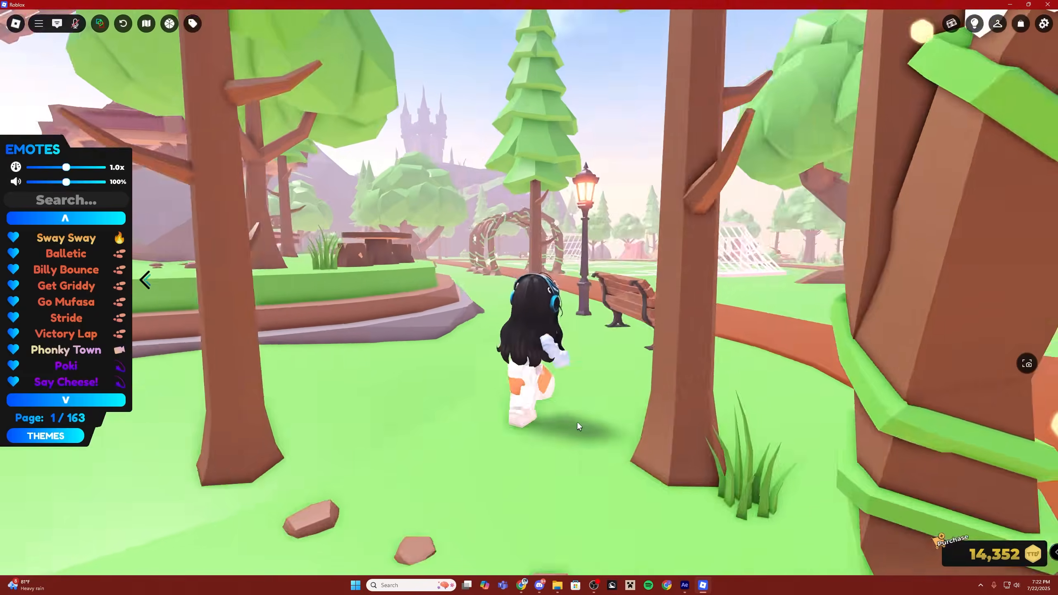
key("d")
key("w")
key("s")
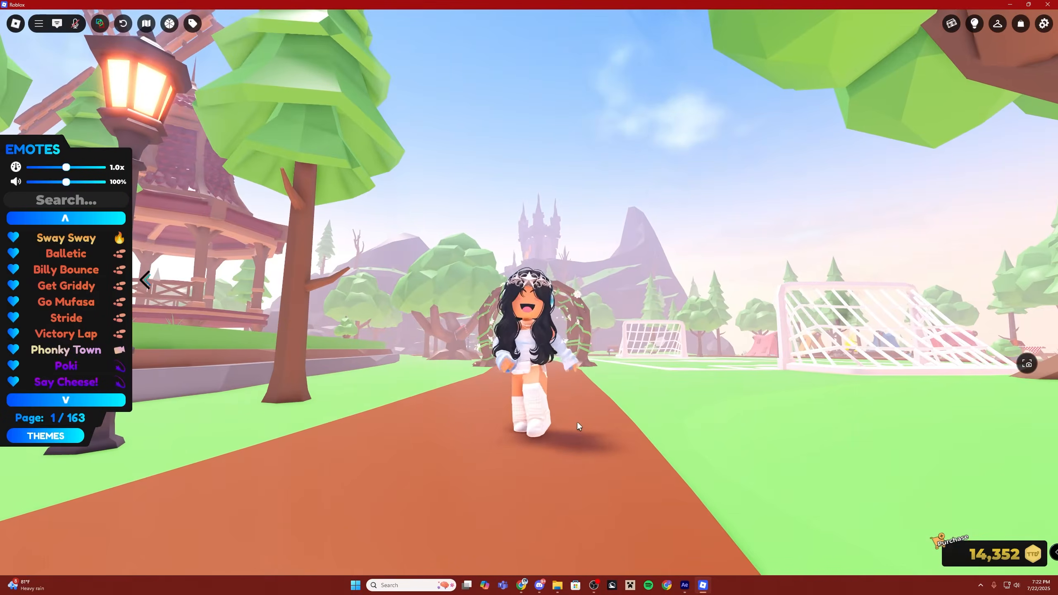
key("w")
key("s")
key("s")
key("a")
key("s")
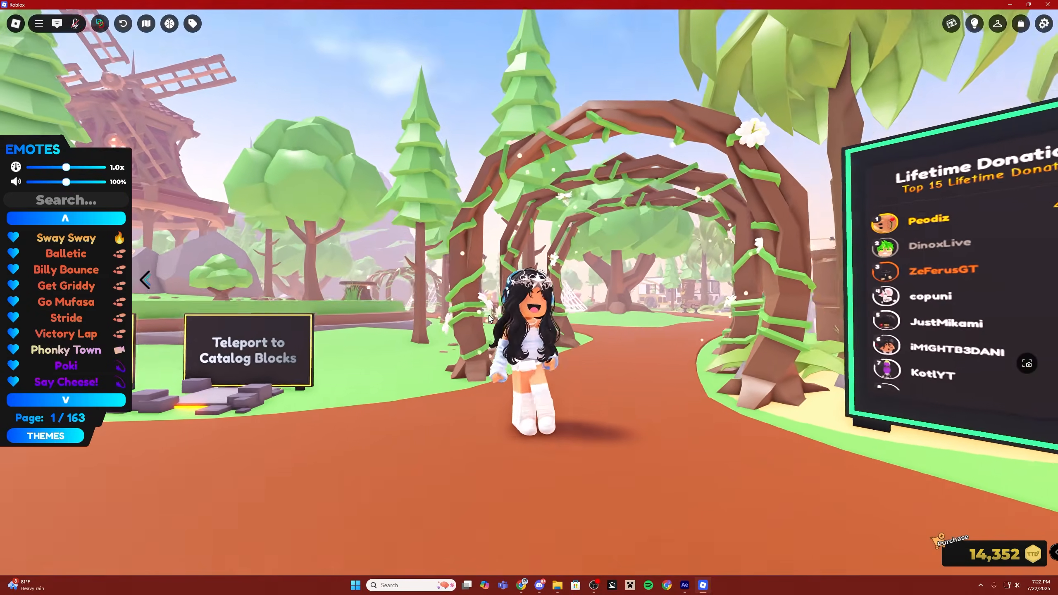
- Stand the avatar on the grass in front of the bench and palm trees, framed facing the camera
key("w")
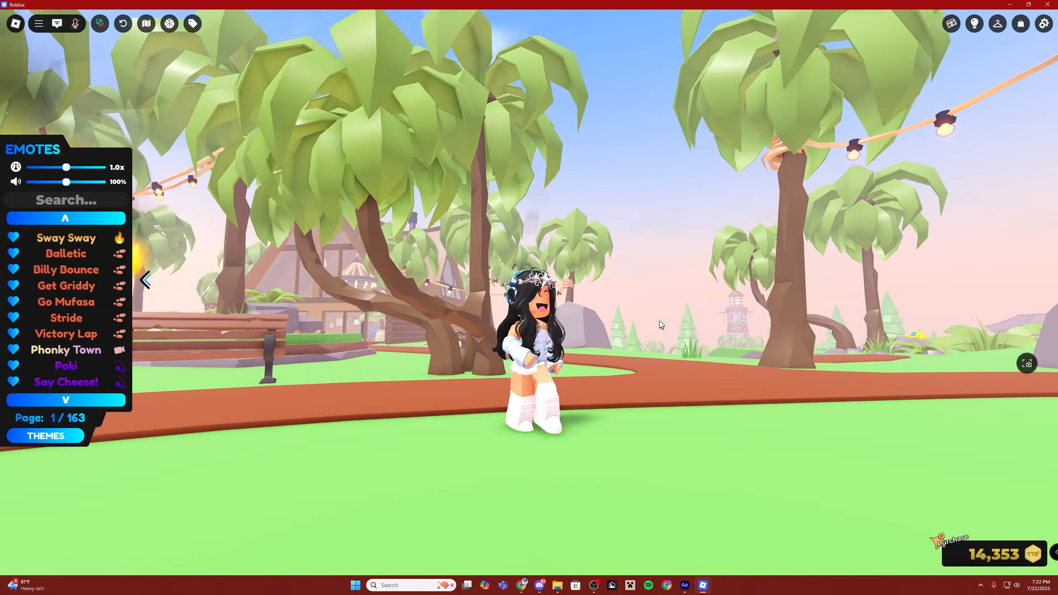
right_click(660, 320)
right_click(660, 320)
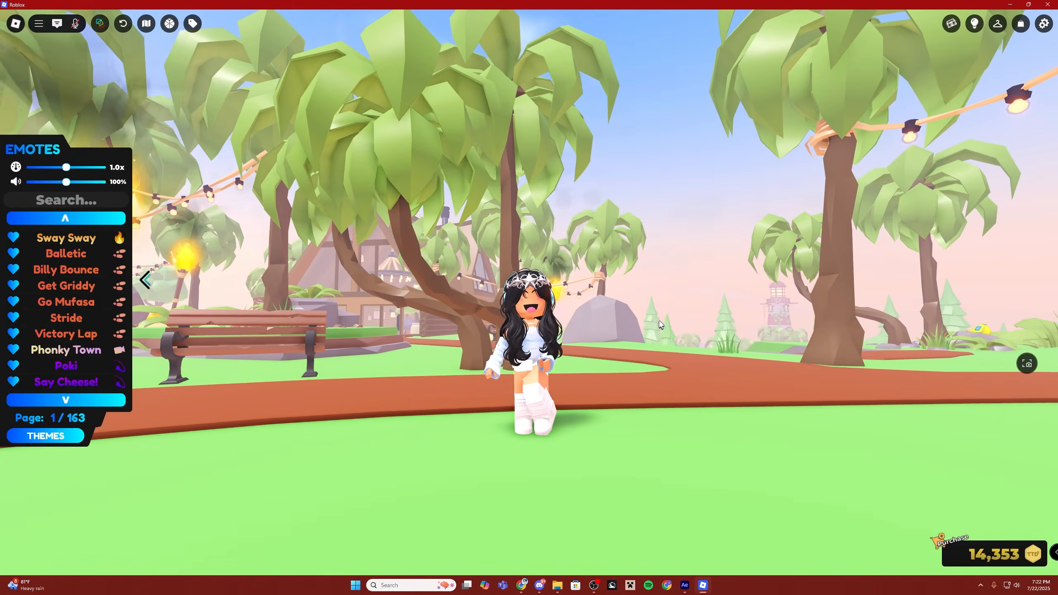
- Look over the cloud, colour, bloom and sun ray settings in the Lighting Editor and close it
left_click(979, 24)
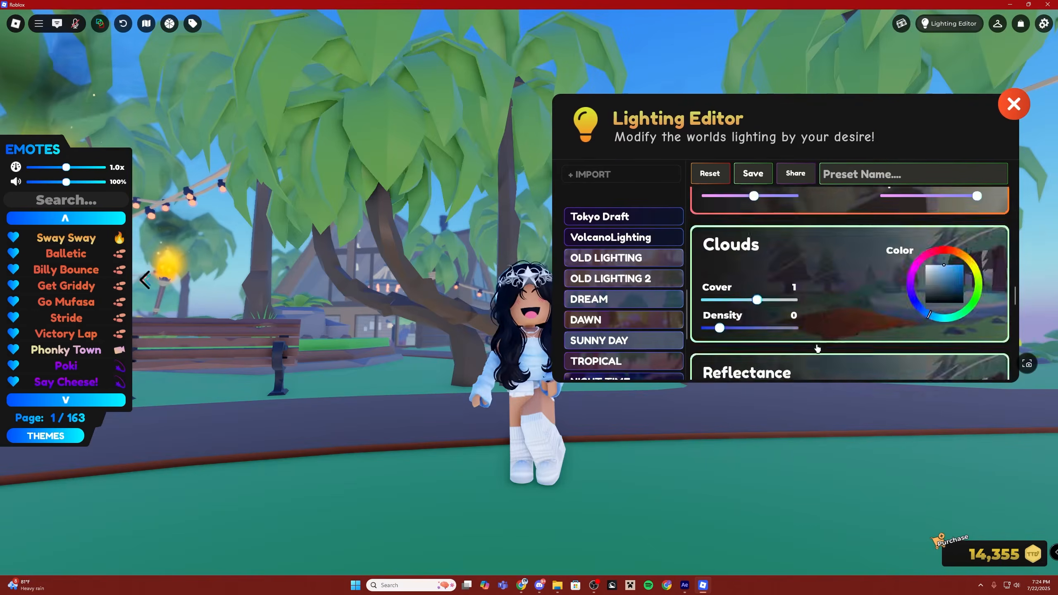
scroll(818, 349, "up", 3)
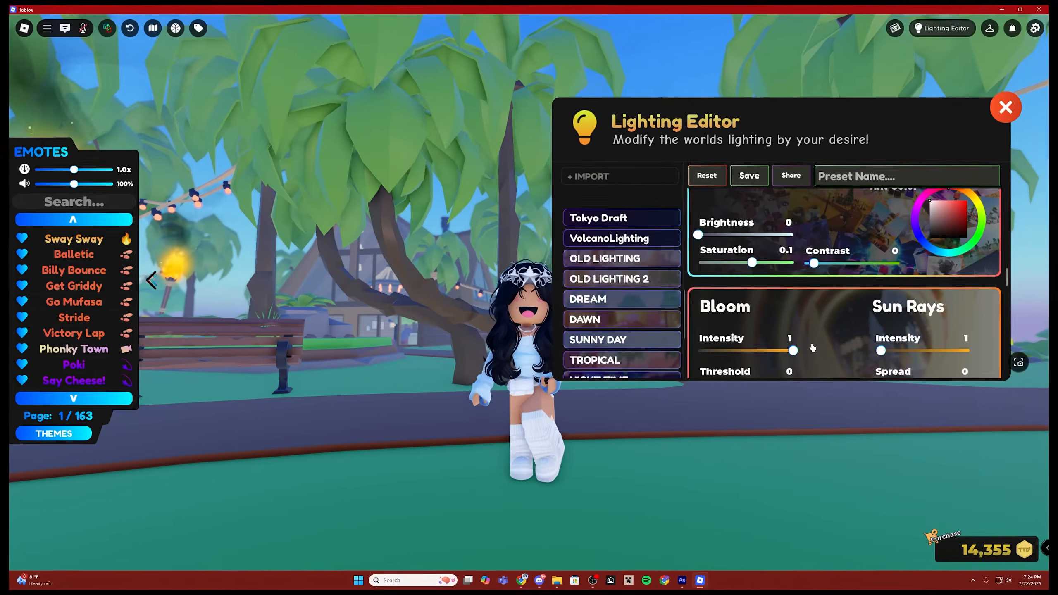
scroll(817, 348, "down", 1)
scroll(789, 344, "up", 1)
left_click(968, 121)
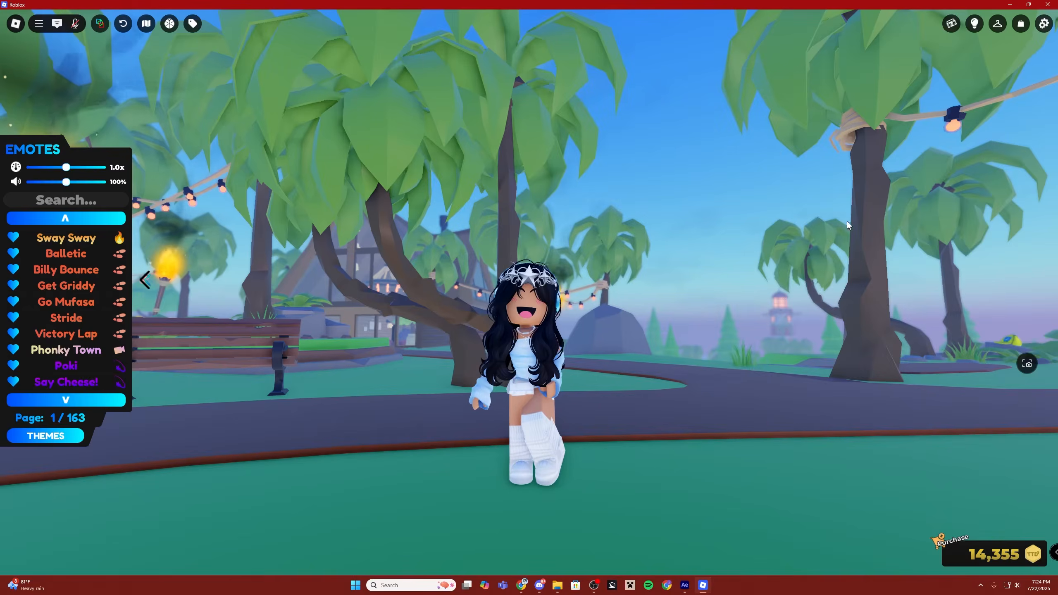
- Set Follow Cam in the game settings to the body part listed between Head and Root, and close the settings
left_click_drag(823, 226, 823, 225)
left_click_drag(765, 299, 735, 306)
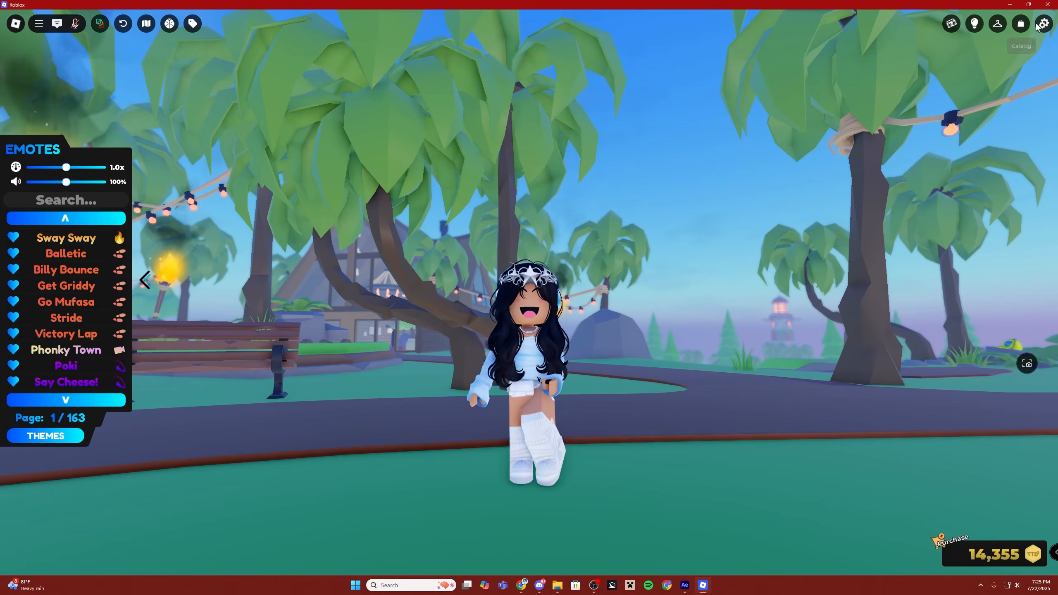
left_click(623, 220)
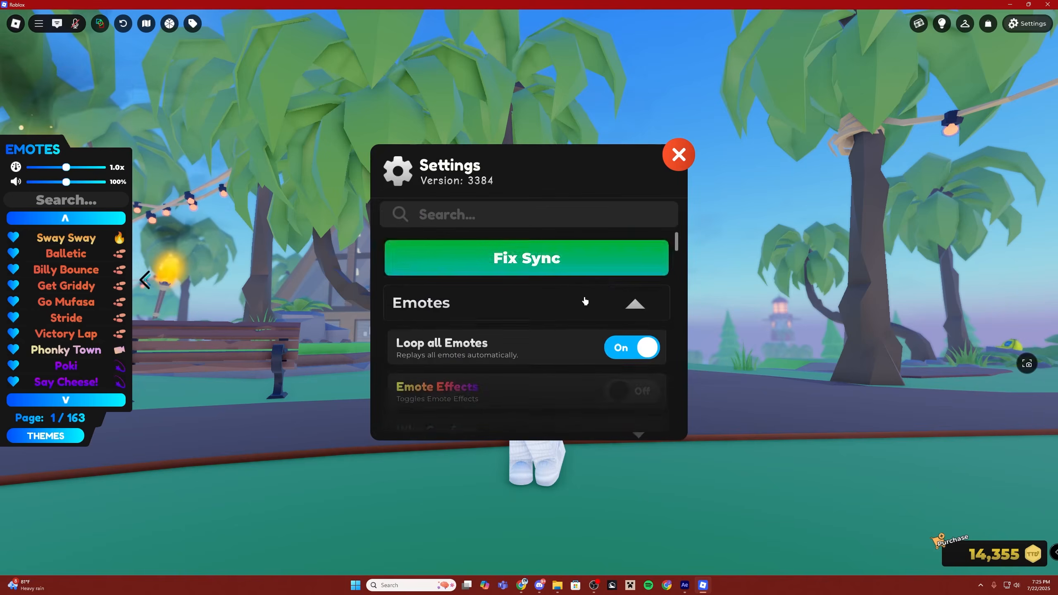
scroll(550, 315, "down", 9)
left_click(617, 272)
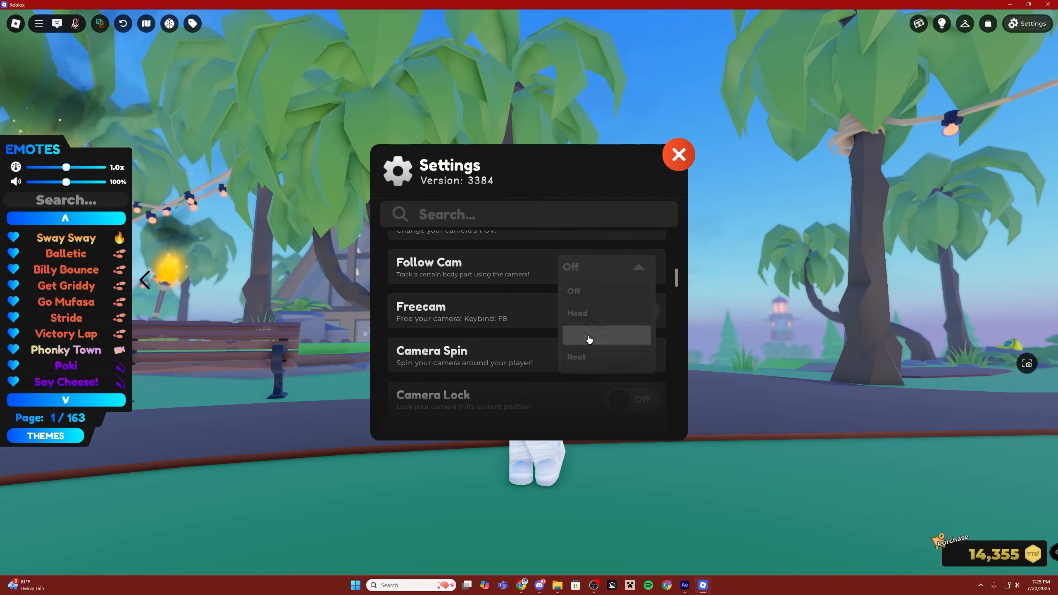
left_click(588, 340)
left_click(679, 155)
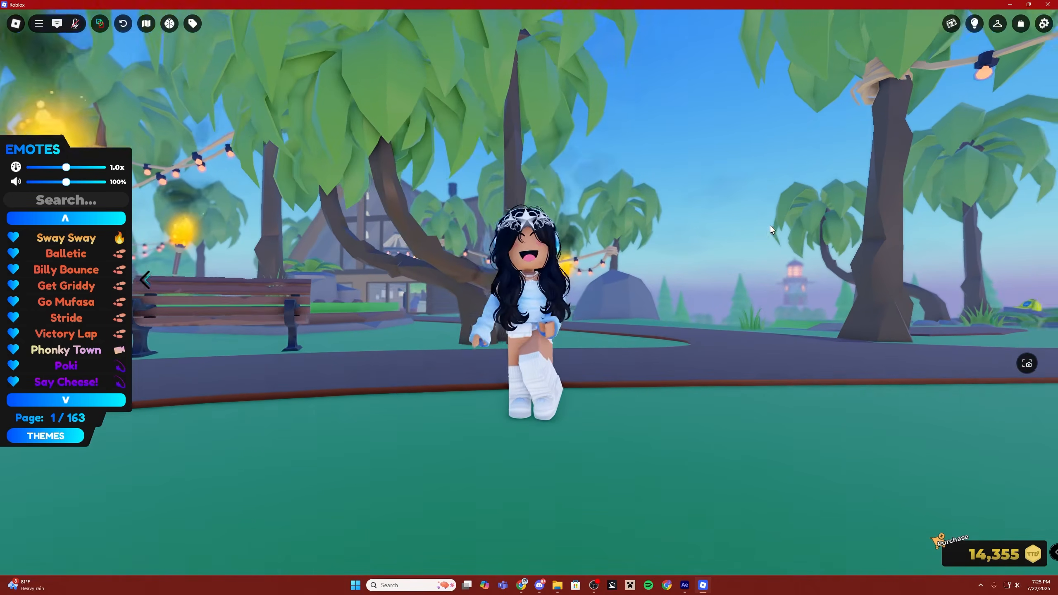
- Search the emotes list for "mined"
left_click(66, 200)
type("mined")
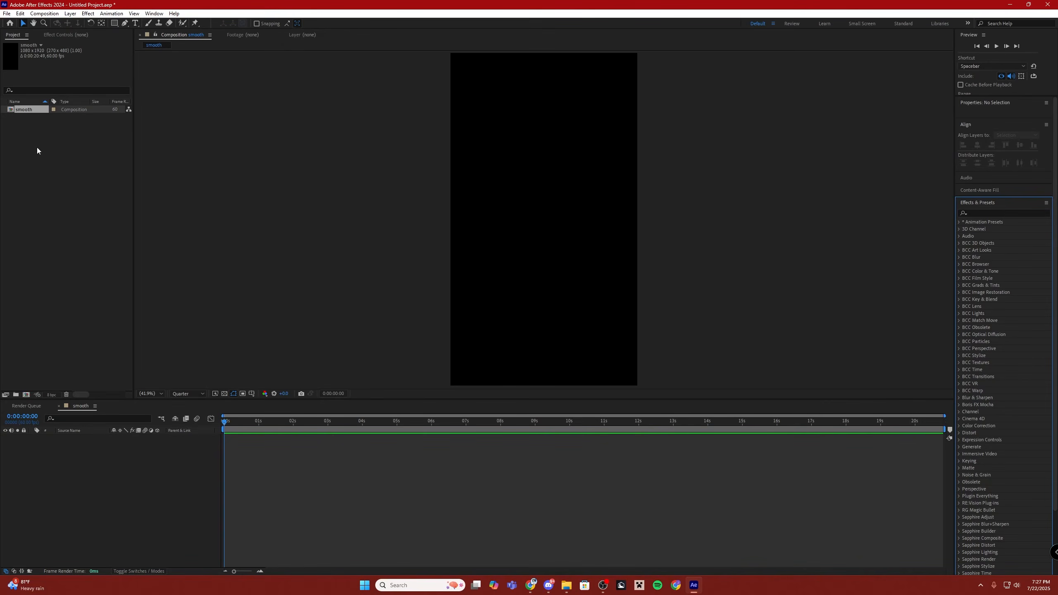
- In After Effects, check the dimensions, frame rate and duration in the smooth composition's settings and accept them
right_click(25, 109)
left_click(63, 113)
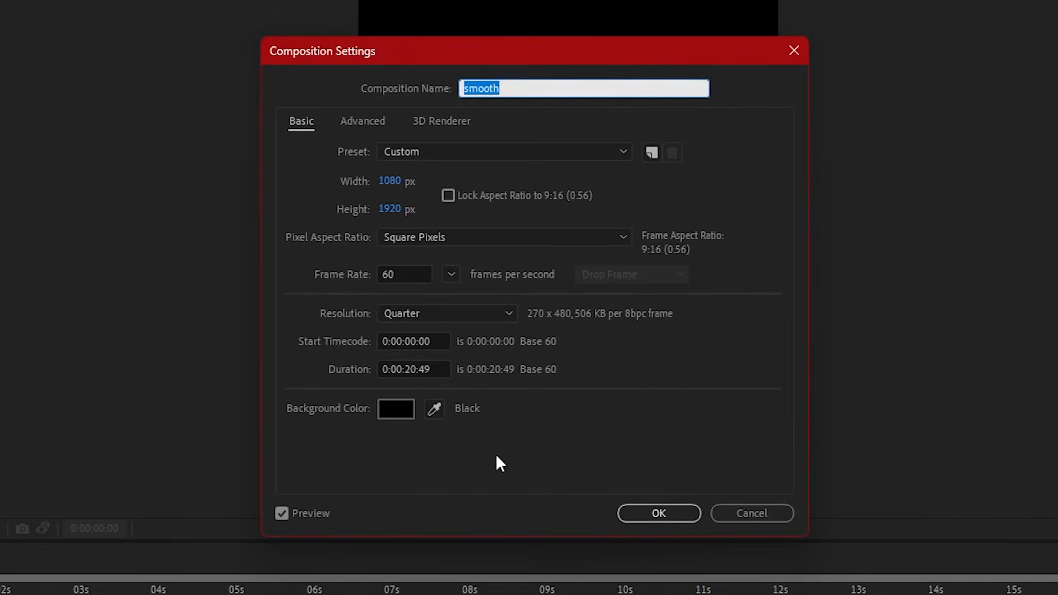
left_click(736, 433)
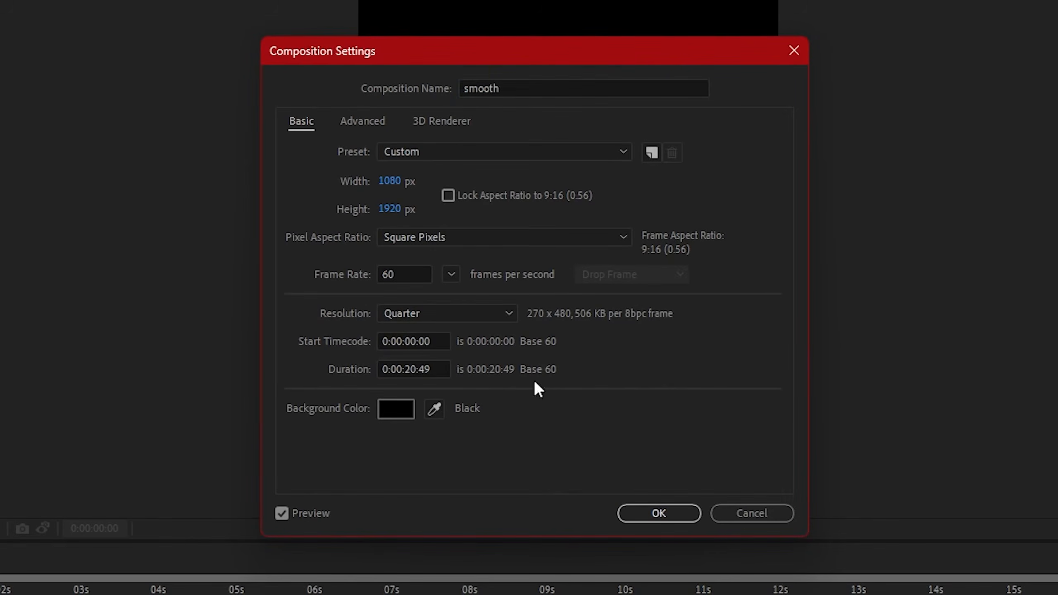
left_click(659, 514)
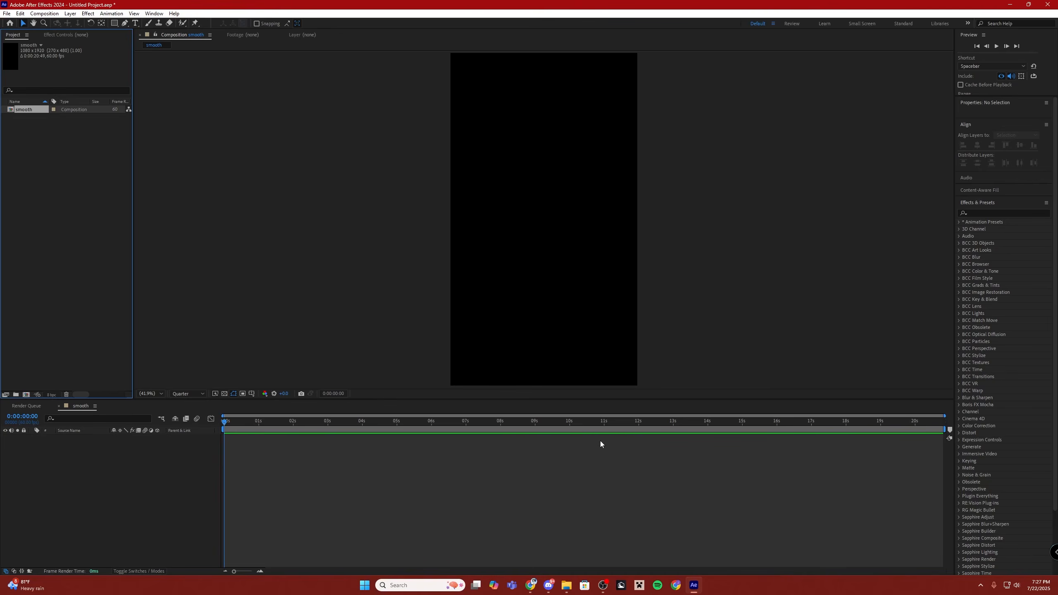
left_click(7, 14)
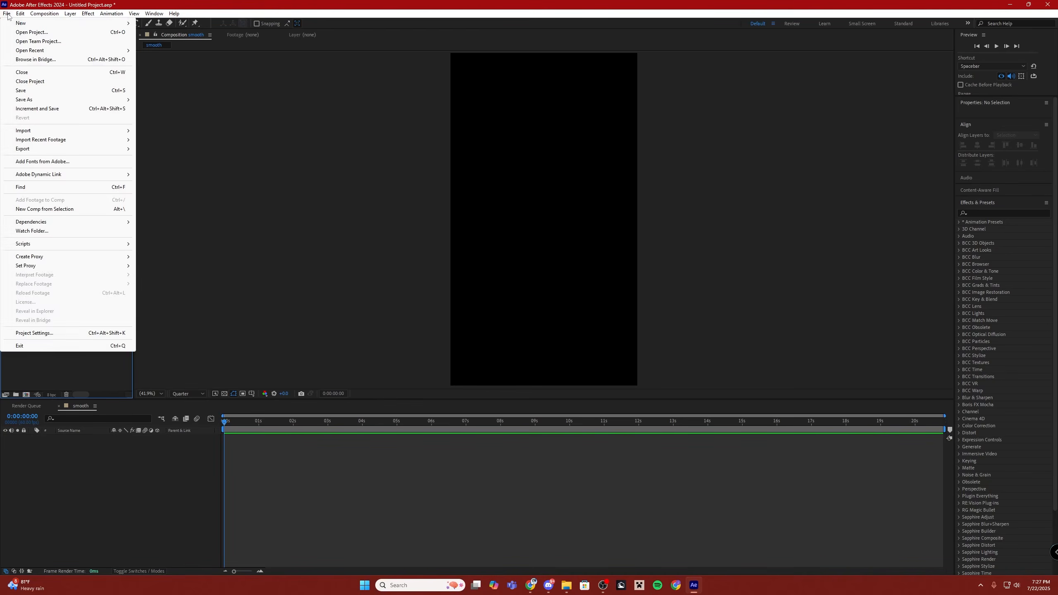
mouse_move(120, 131)
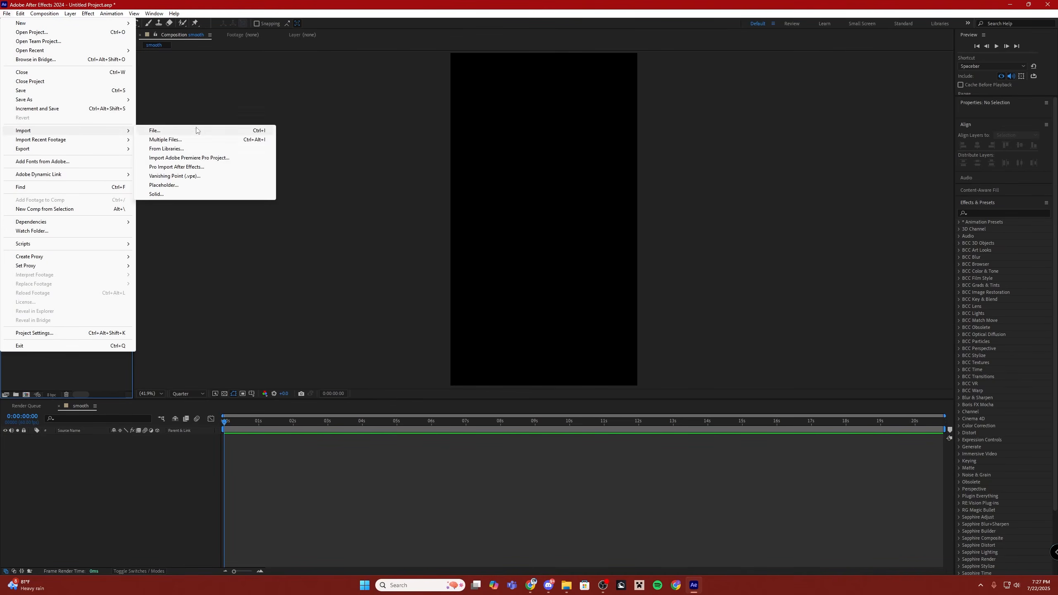
left_click(214, 99)
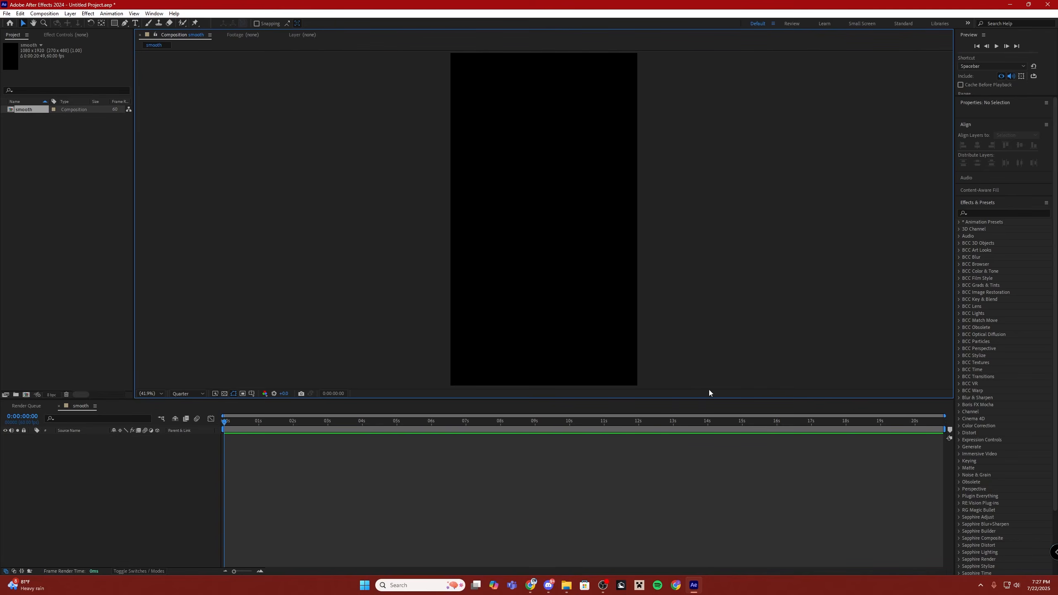
left_click_drag(621, 514, 620, 510)
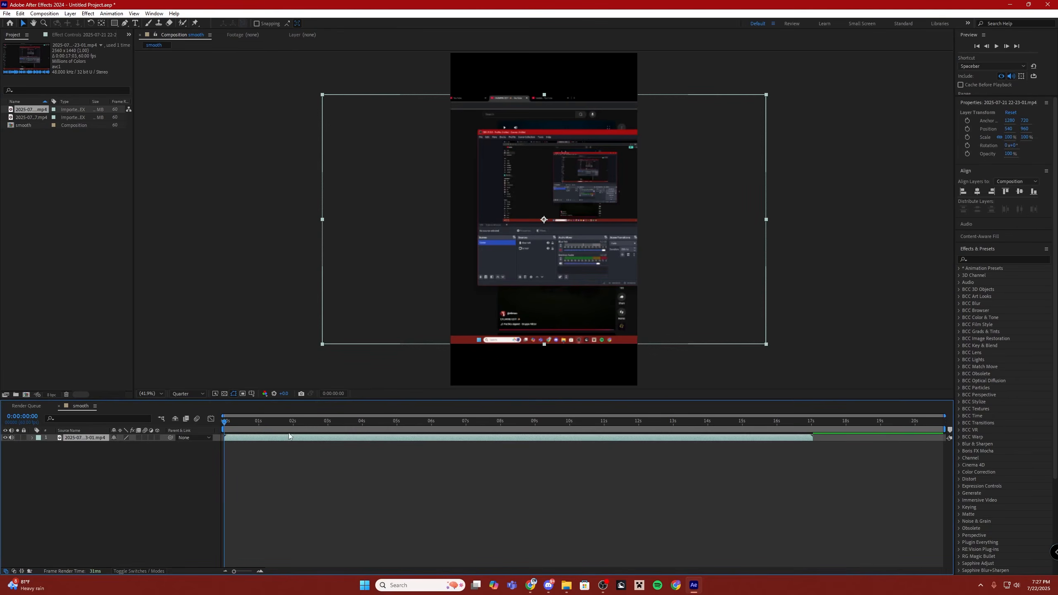
left_click(33, 438)
left_click(40, 452)
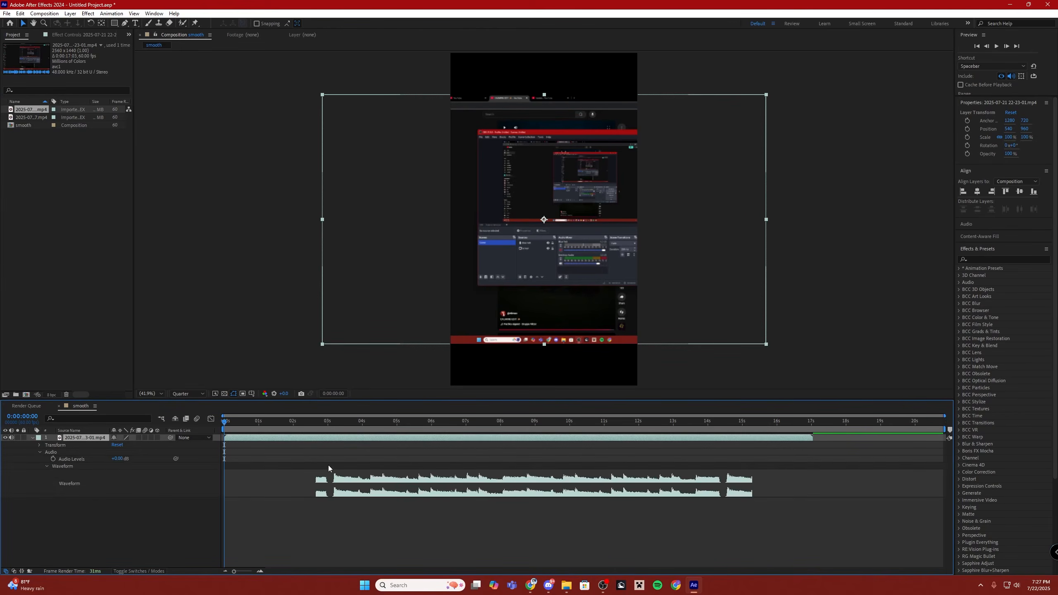
left_click_drag(329, 431, 723, 430)
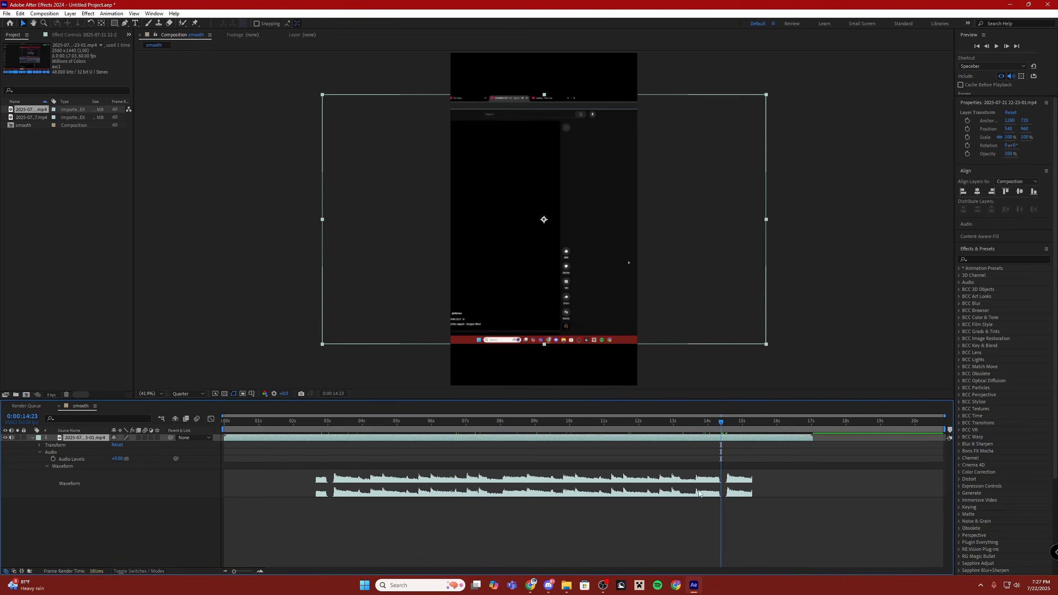
key("ctrl+shift+d")
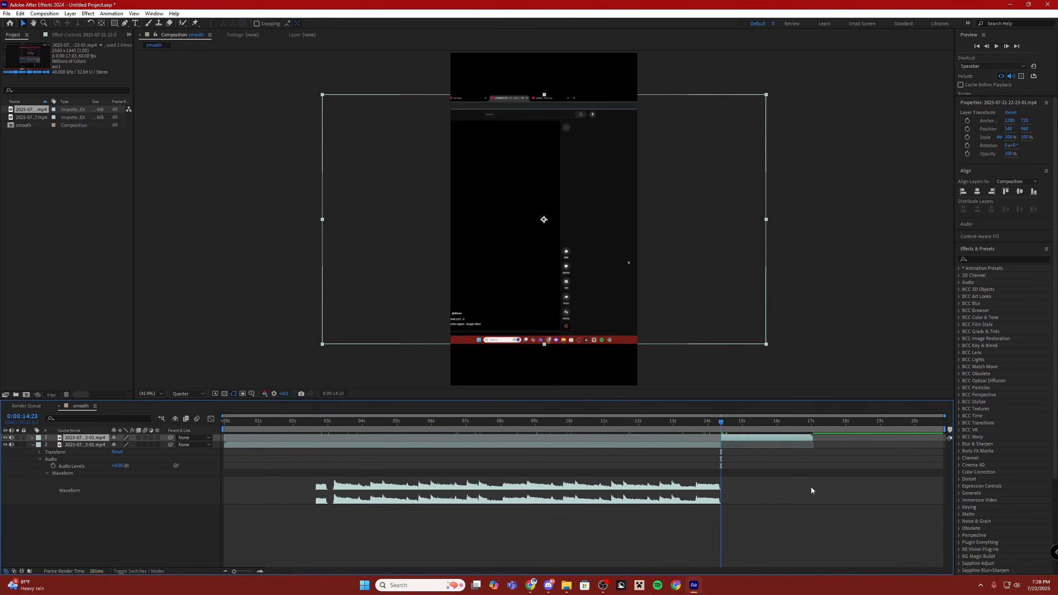
key("Delete")
- Split the audio clip at 0:00:03:07, remove the part before it and move the remainder to the start of the composition
left_click_drag(717, 444, 332, 443)
left_click(334, 444)
key("ctrl+shift+d")
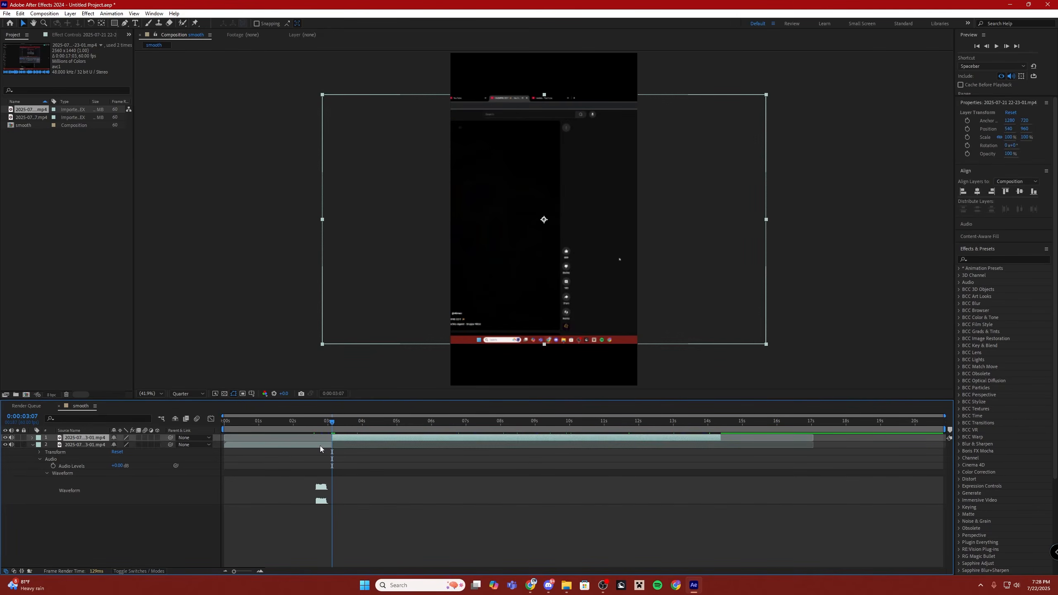
left_click(320, 445)
key("ctrl+z")
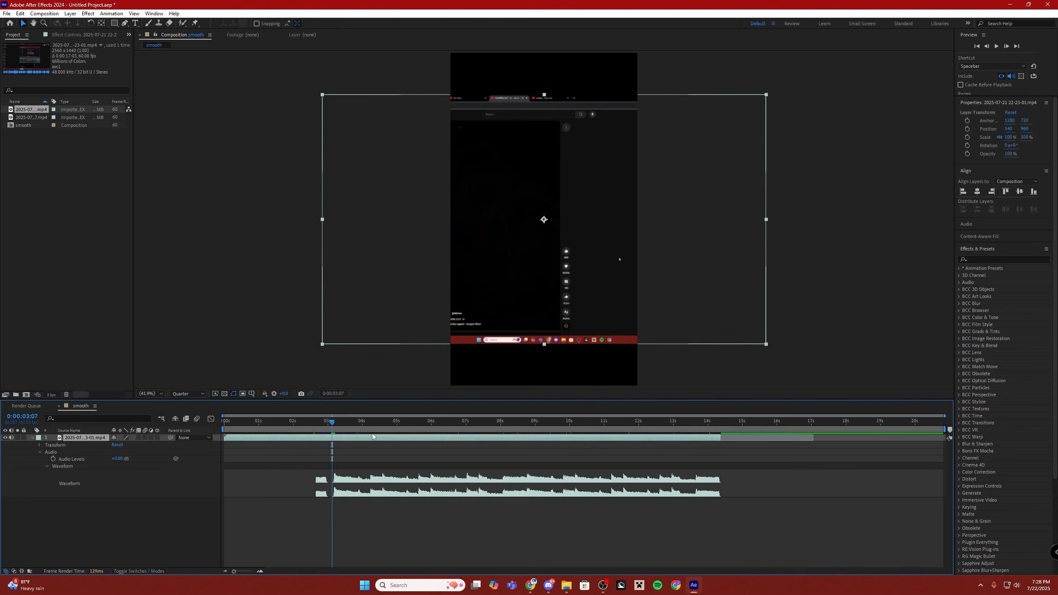
key("ctrl+shift+d")
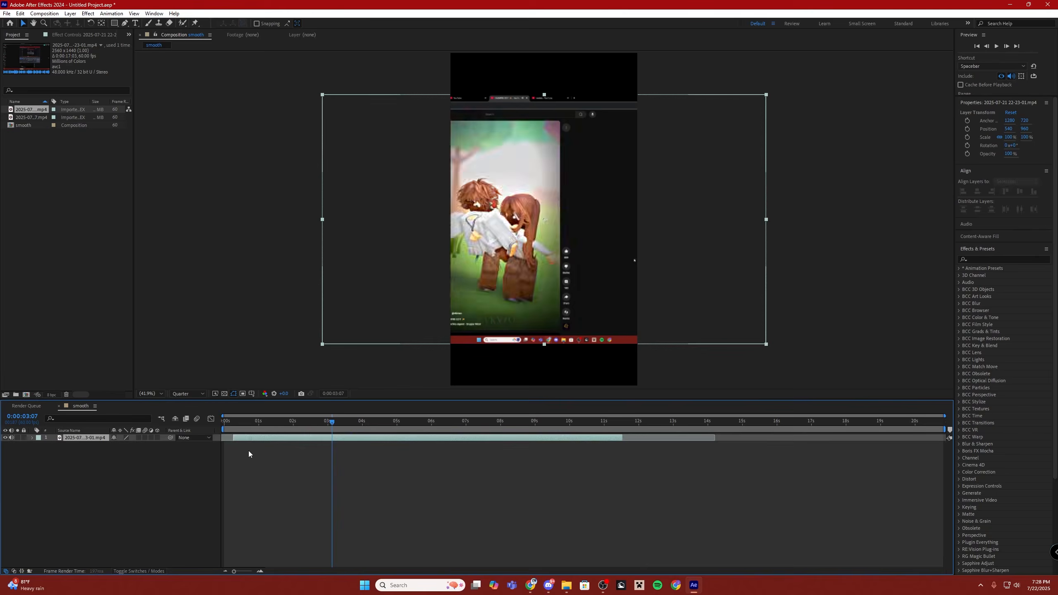
left_click_drag(248, 451, 341, 419)
key("Home")
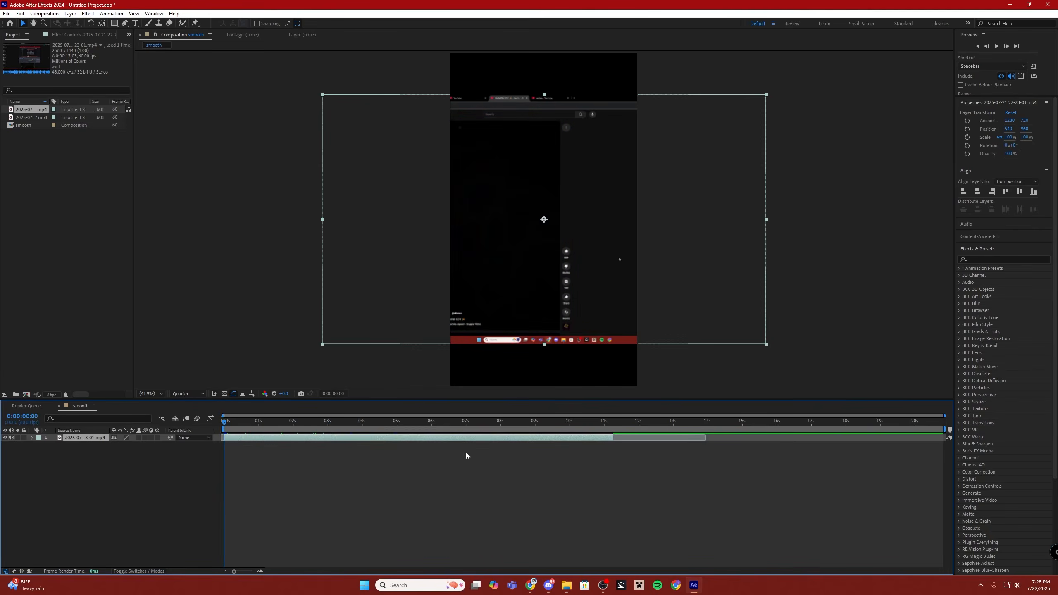
- End the work area at the end of the audio clip and trim the composition to the work area
left_click_drag(947, 429, 615, 430)
right_click(582, 436)
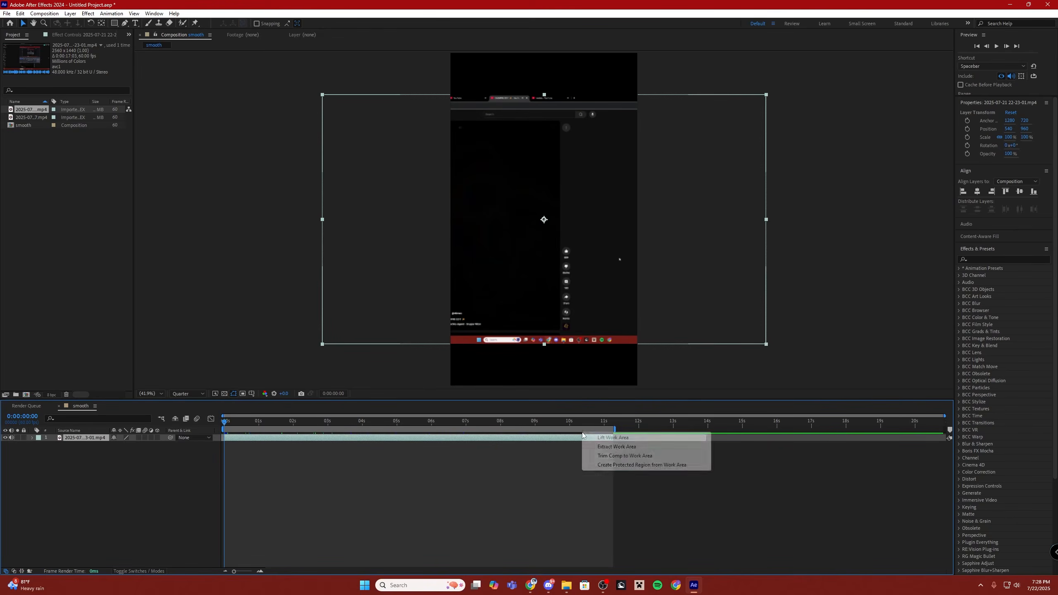
left_click(603, 456)
left_click_drag(534, 423, 66, 456)
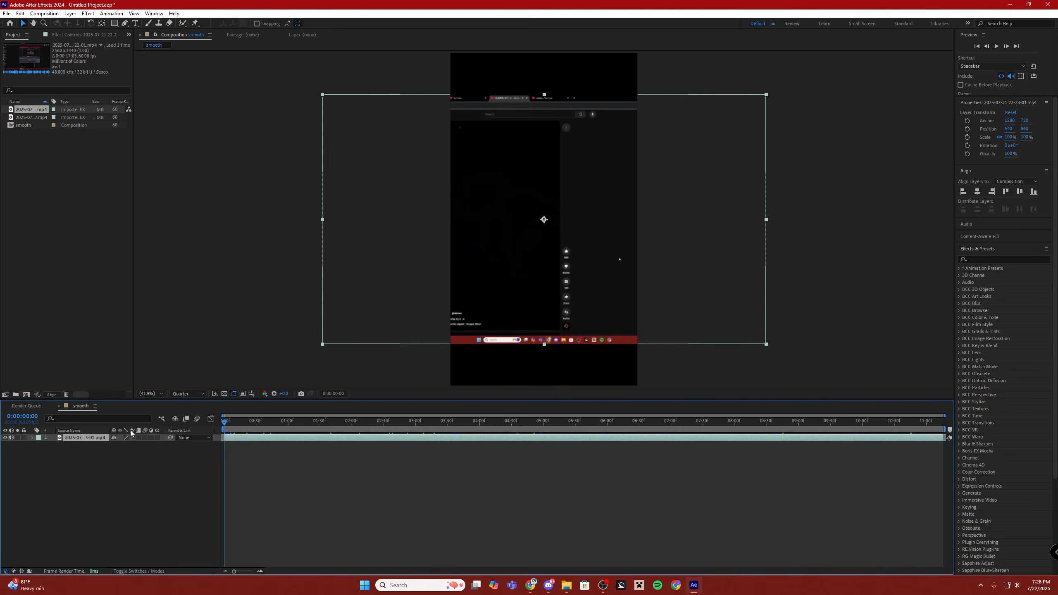
- Preview the start of the trimmed audio and place a composition marker on a beat just after one second
left_click_drag(771, 453, 454, 439)
key("space")
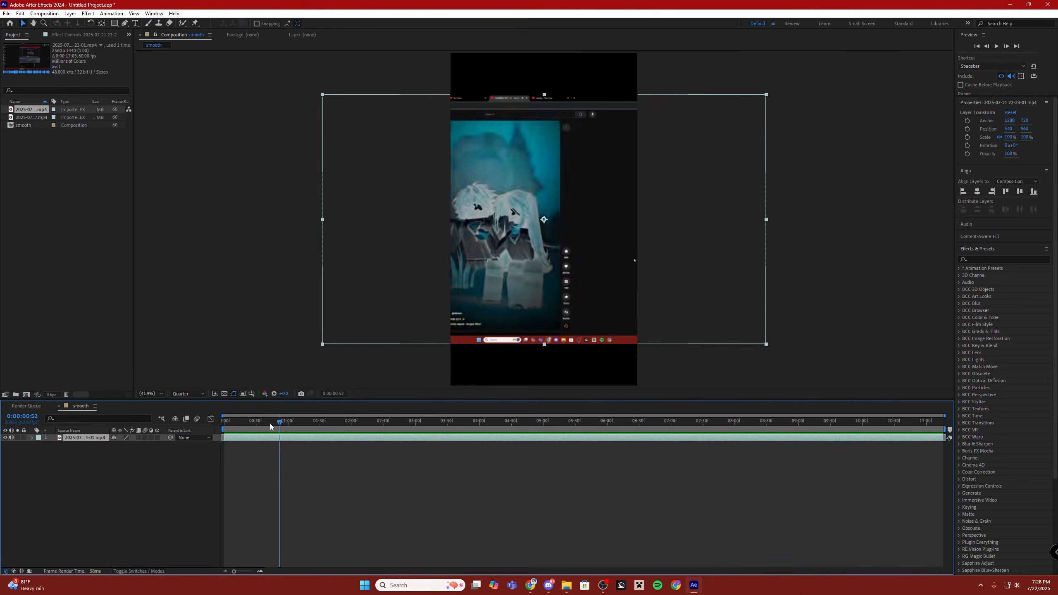
key("space")
key("space")
left_click_drag(949, 431, 298, 431)
left_click_drag(298, 422, 254, 422)
- Play the composition and add composition markers on the audio beats up to shortly before six seconds
key("space")
key("KP_Multiply")
key("KP_Multiply")
key("space")
key("space")
key("KP_Multiply")
key("KP_Multiply")
key("KP_Multiply")
key("KP_Multiply")
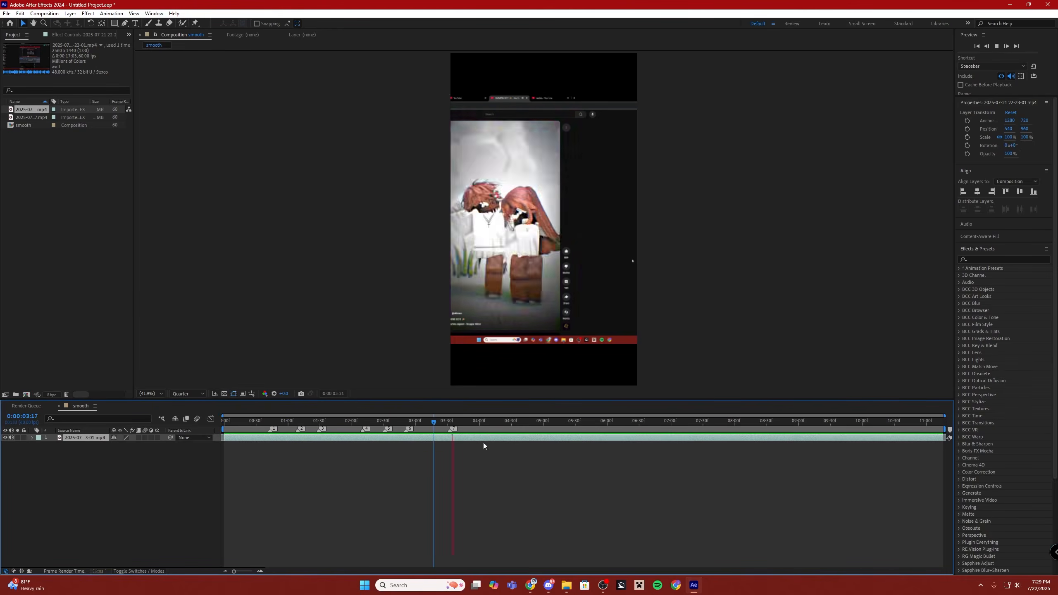
key("KP_Multiply")
key("KP_Multiply")
left_click(287, 439)
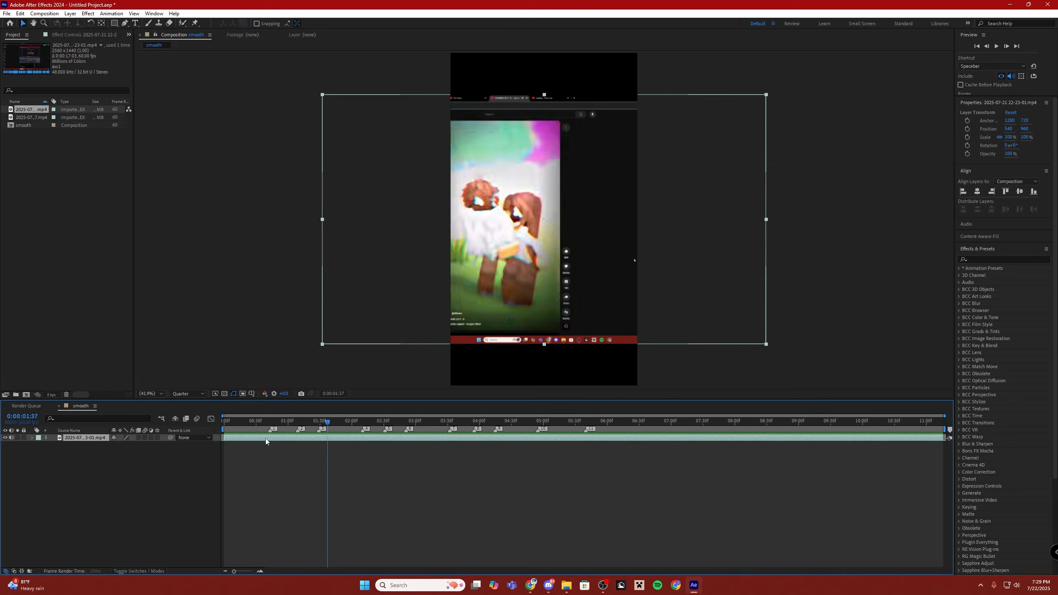
left_click_drag(125, 451, 21, 441)
left_click(2, 443)
left_click(5, 438)
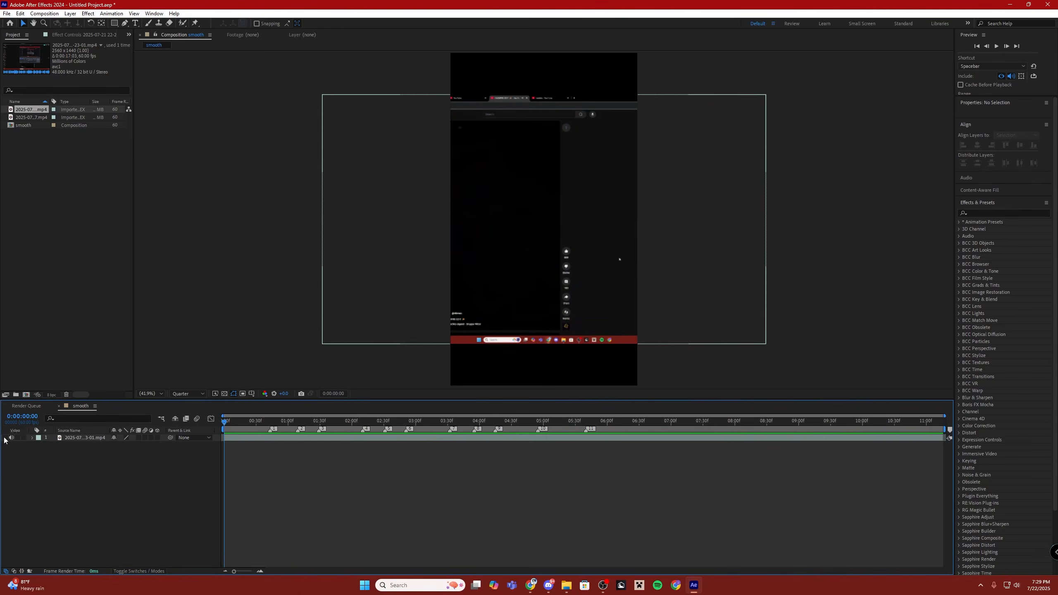
- Create a full-size white solid above the audio layer and split it at every composition marker
left_click(339, 439)
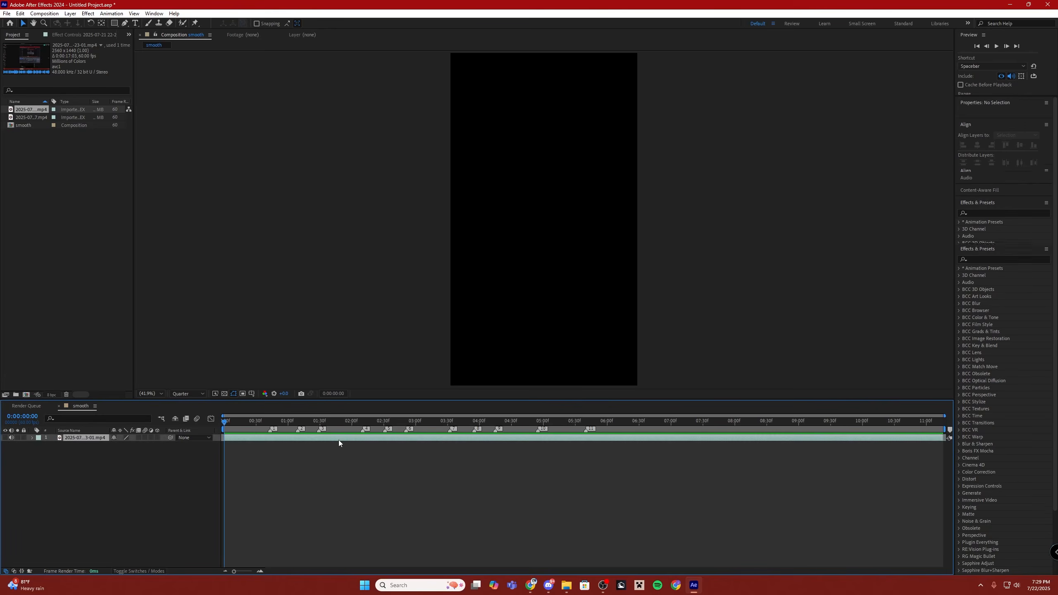
right_click(343, 458)
mouse_move(375, 465)
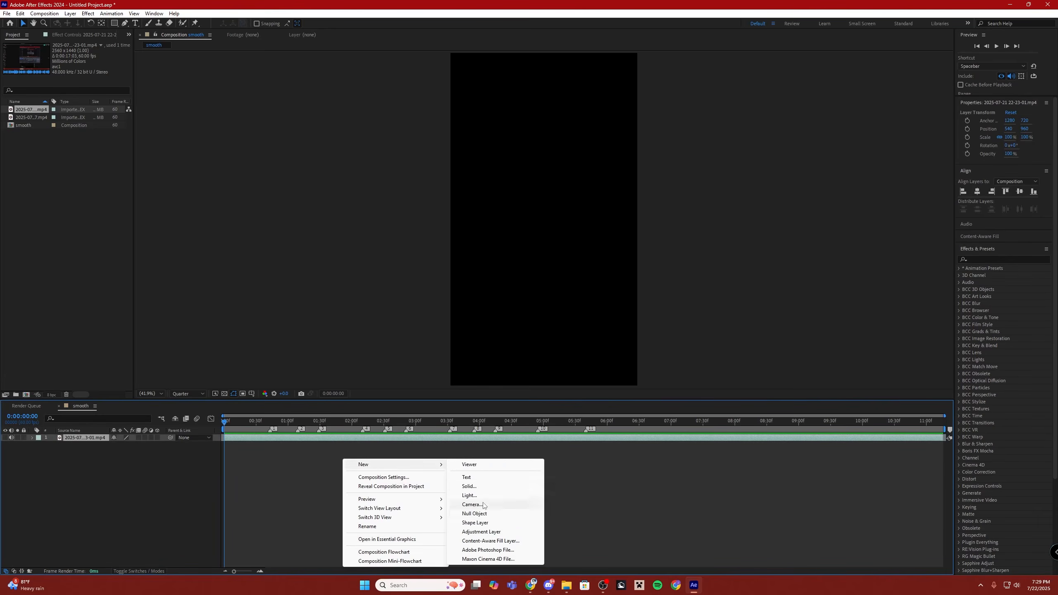
left_click(469, 487)
key("Return")
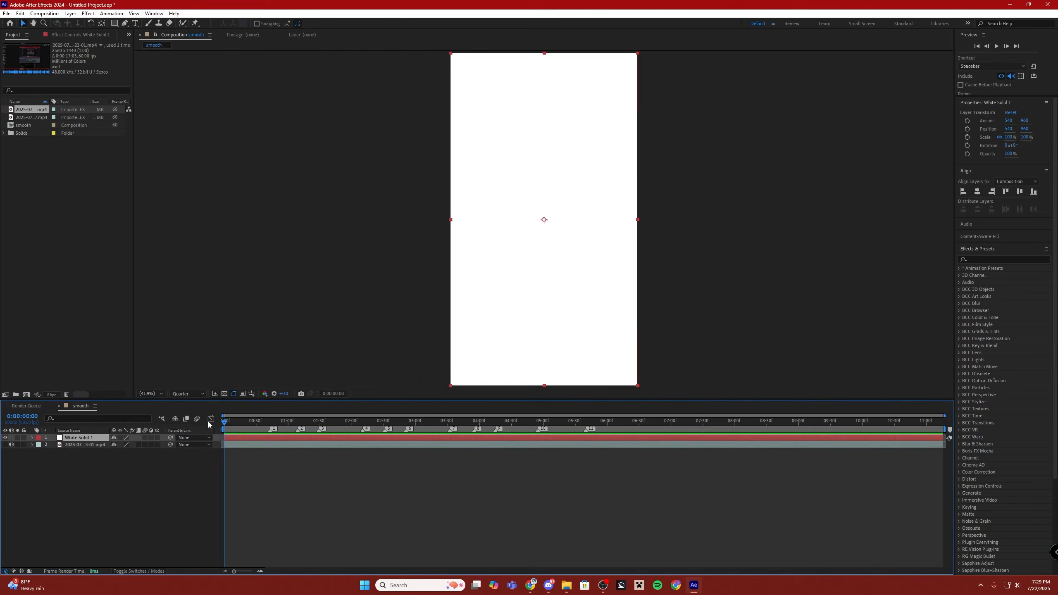
key("ctrl+shift+d")
left_click_drag(273, 419, 299, 423)
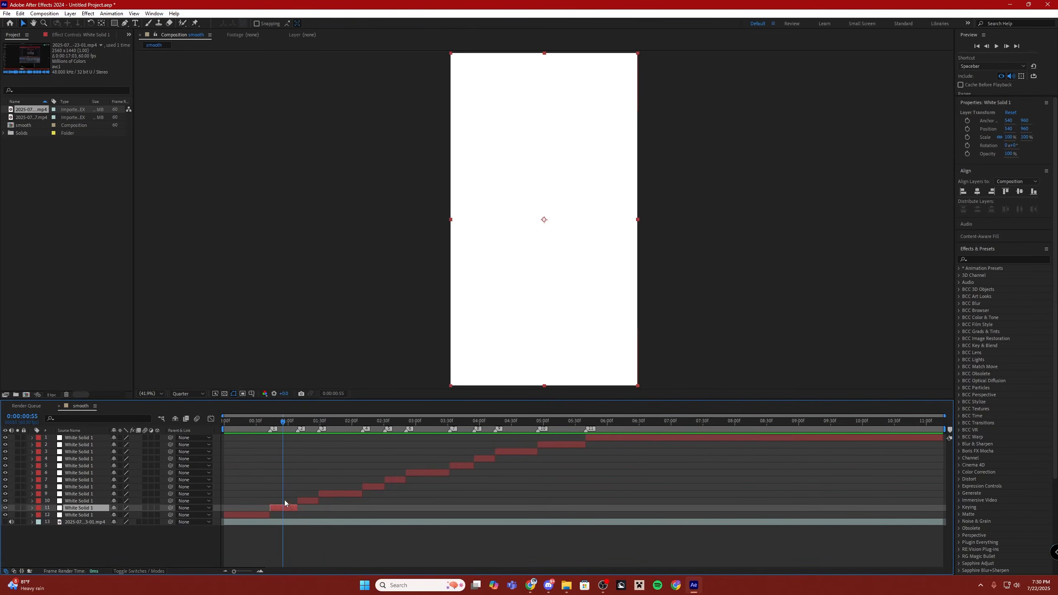
- Delete every other white solid segment, leaving alternating white and empty sections between the markers
left_click(298, 491)
left_click(339, 494)
key("Delete")
left_click(395, 480)
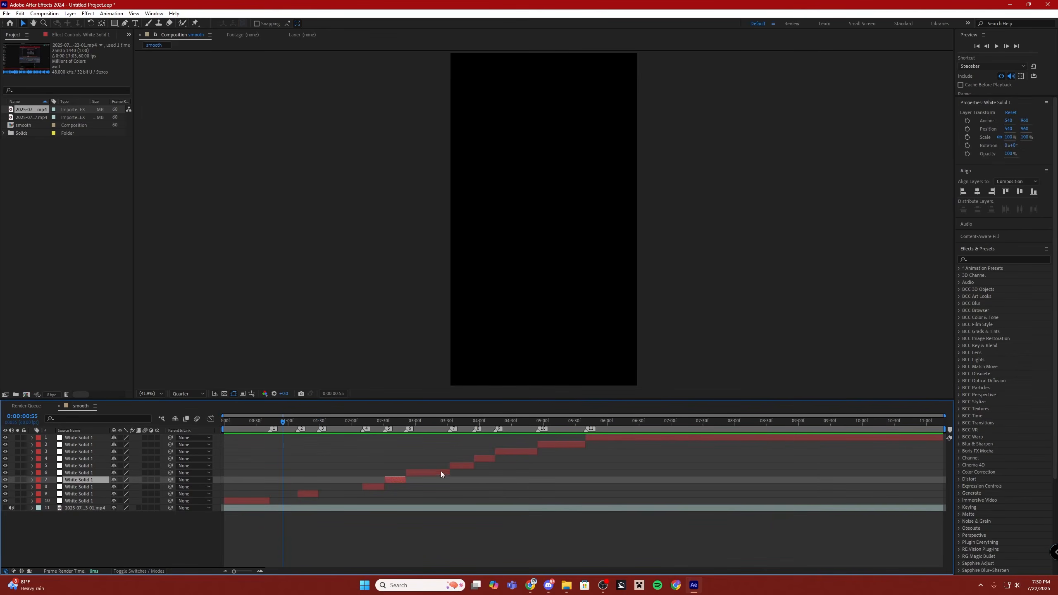
key("Delete")
left_click(462, 466)
key("Delete")
left_click(515, 452)
key("Delete")
- Preview the composition from the start to check the alternating white sections against the audio beats
mouse_move(280, 422)
left_mouse_down()
mouse_move(208, 437)
mouse_move(294, 437)
left_mouse_up()
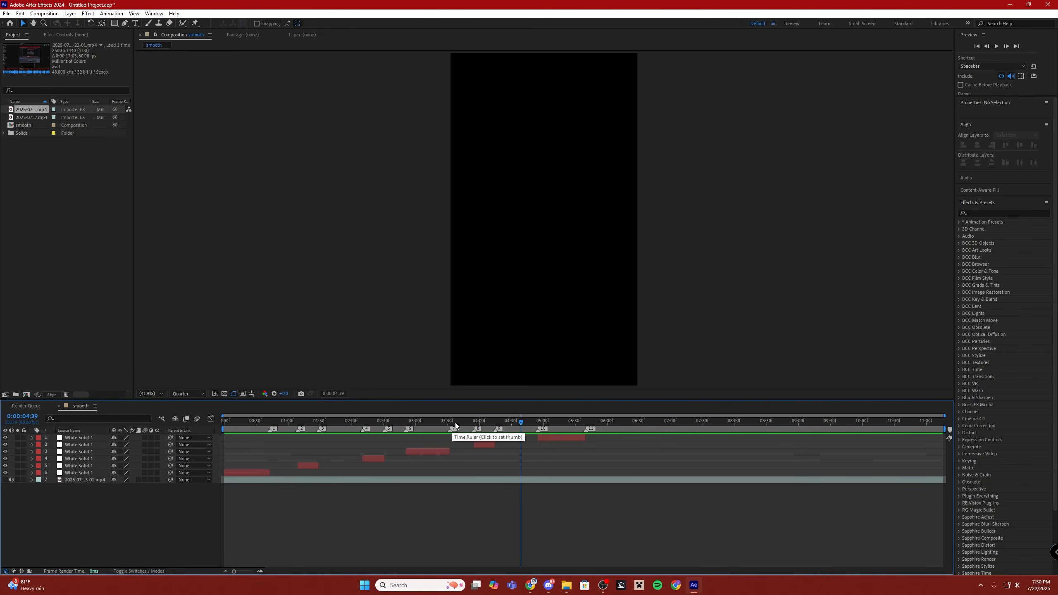
left_click(236, 422)
key("space")
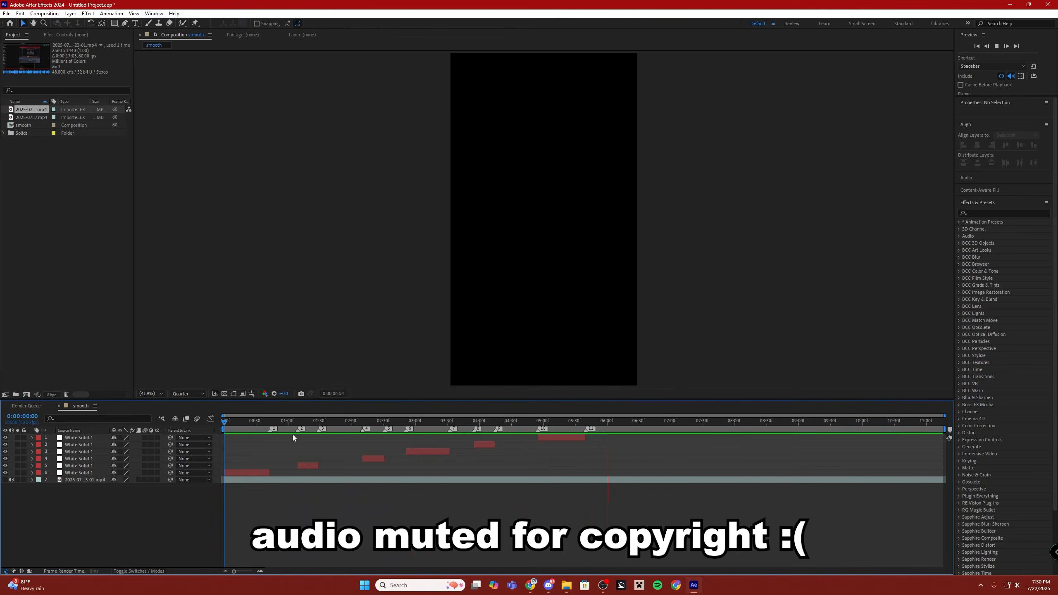
key("space")
- Delete all remaining white solid layers from the timeline
left_click(79, 473)
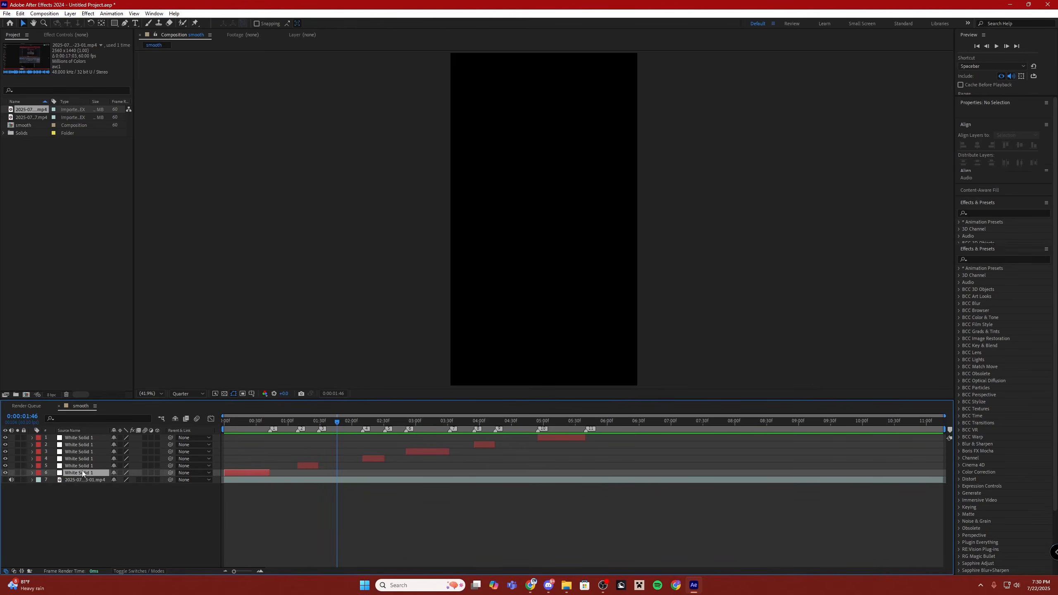
left_click(90, 437, "shift")
key("Delete")
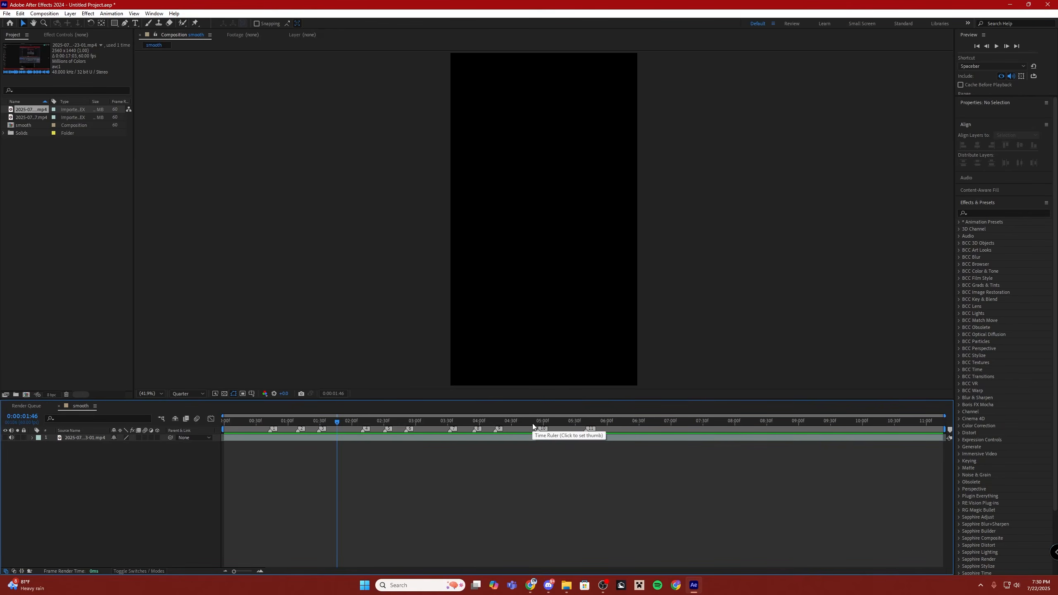
left_click(27, 118)
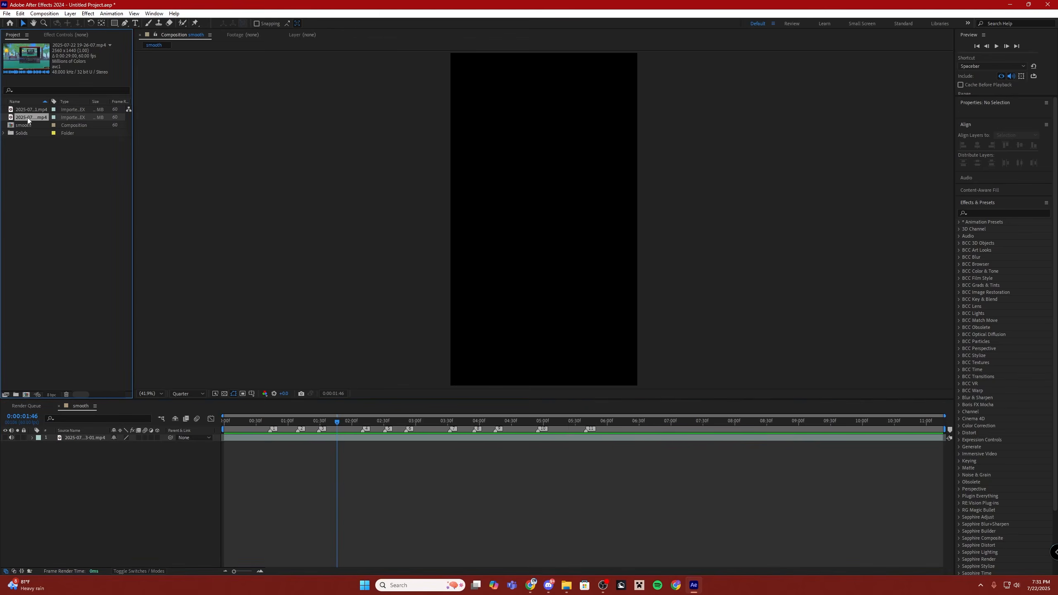
left_click_drag(48, 346, 70, 437)
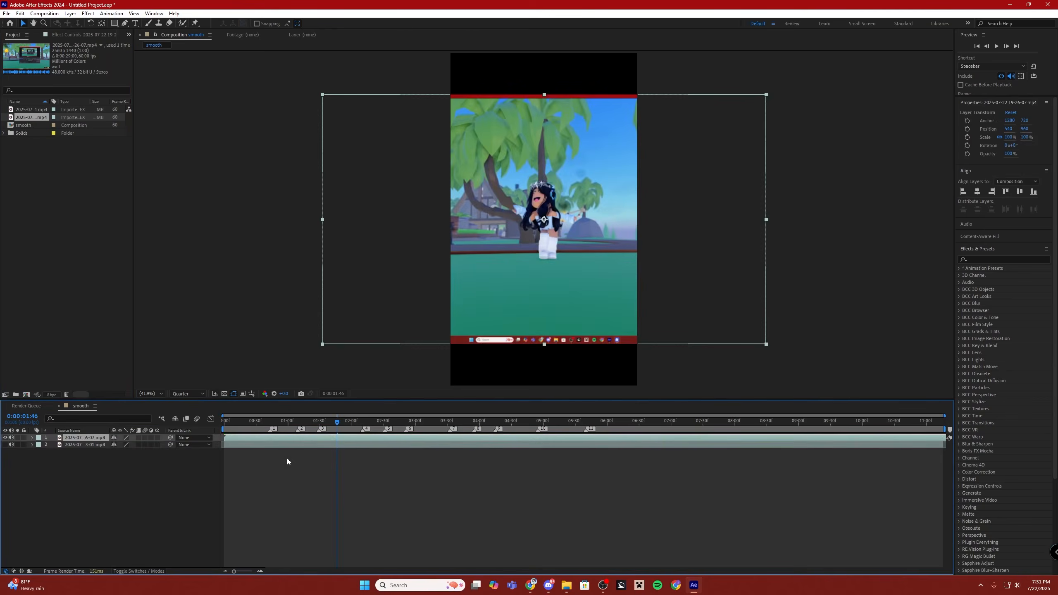
key("Home")
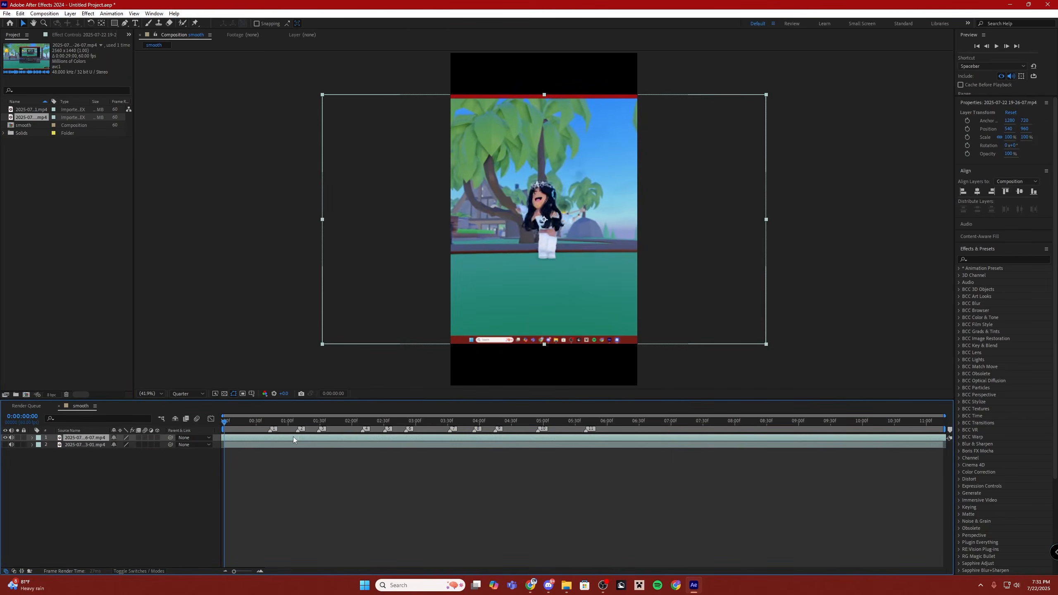
left_click_drag(290, 437, 110, 454)
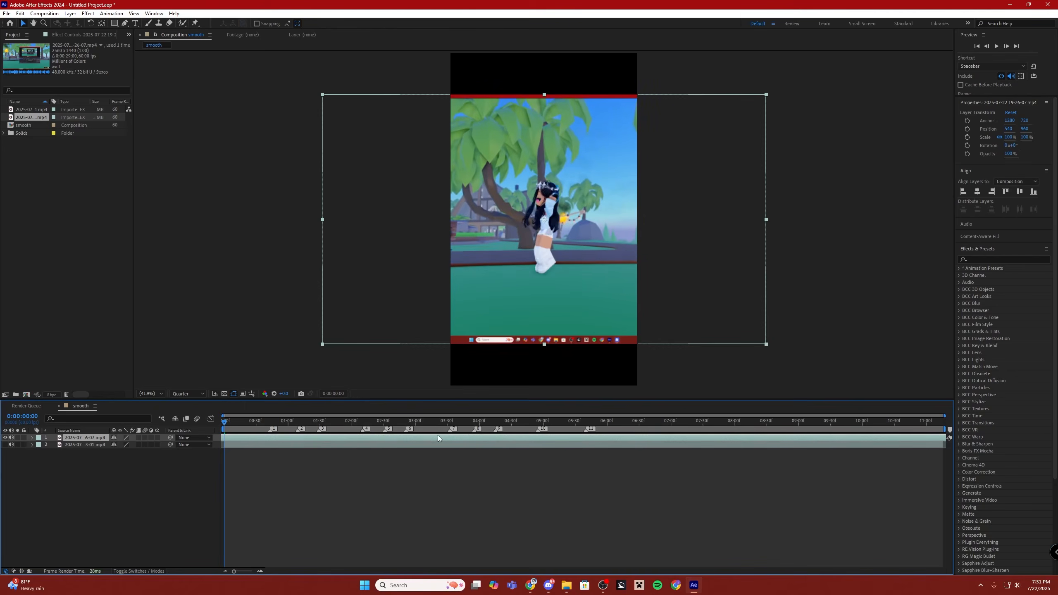
- Trim the emote clip to run from the start of the composition to the last marker, deleting the surplus pieces
key("ctrl+d")
left_click(232, 444)
key("Delete")
left_click_drag(249, 422, 586, 433)
left_click(585, 437)
key("ctrl+shift+d")
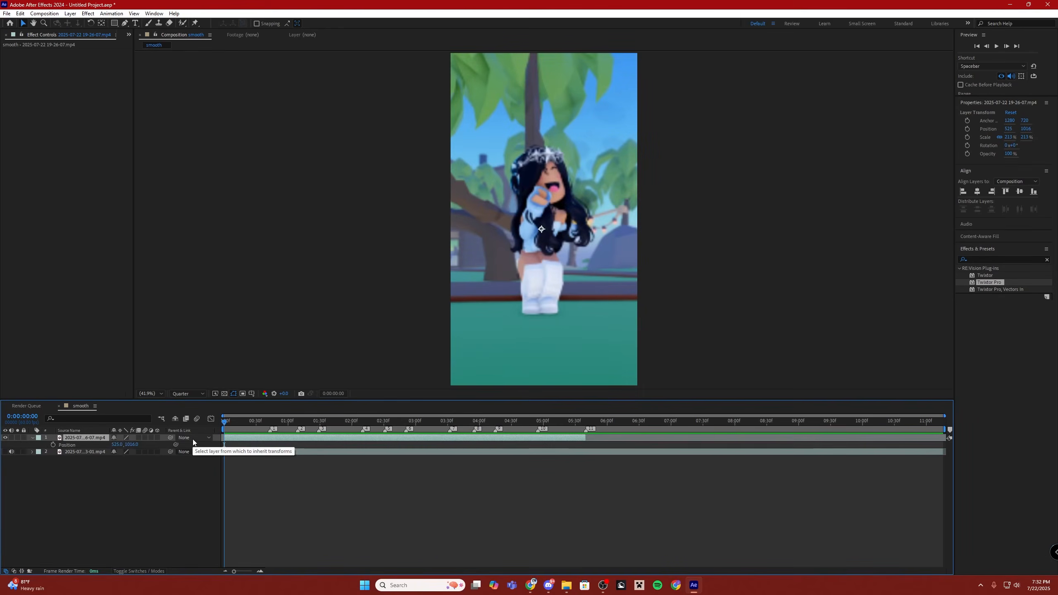
- Reveal the emote clip's Position and Scale properties together in the timeline and try adjusting them
key("shift+s")
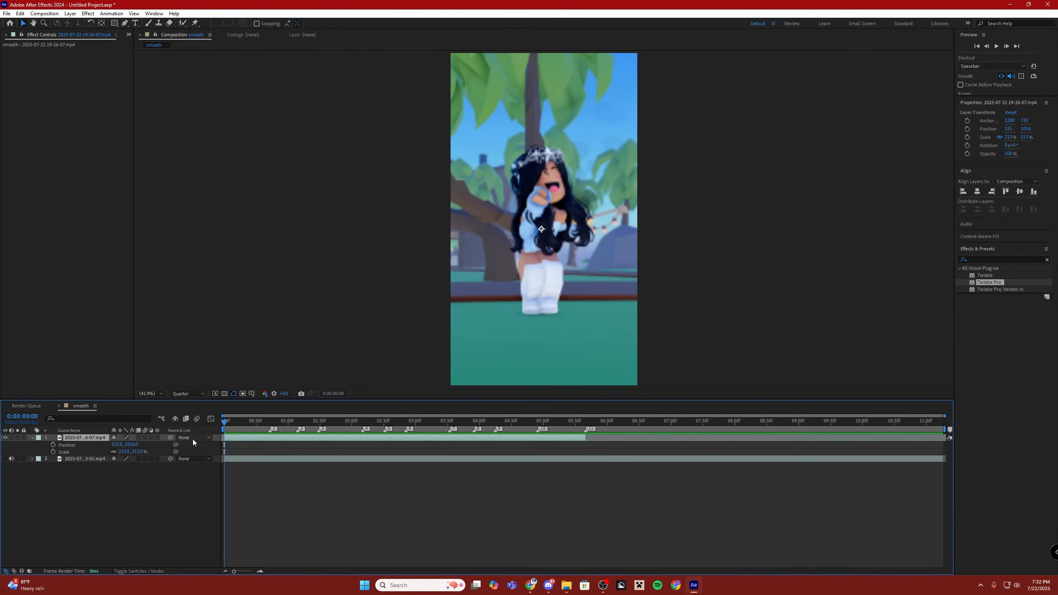
key("s")
key("s")
key("p")
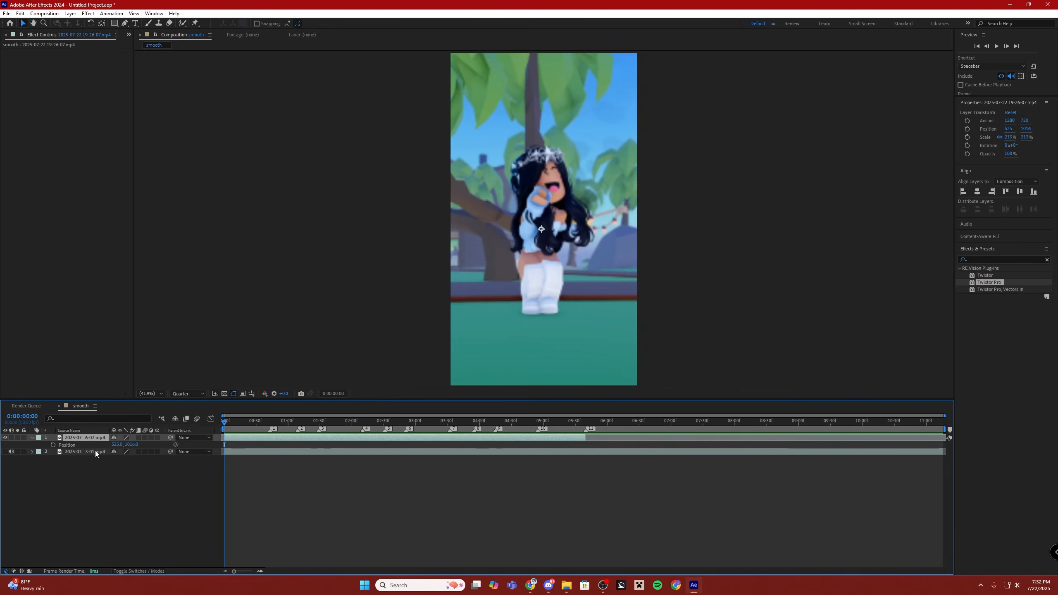
key("p")
key("p")
key("shift+s")
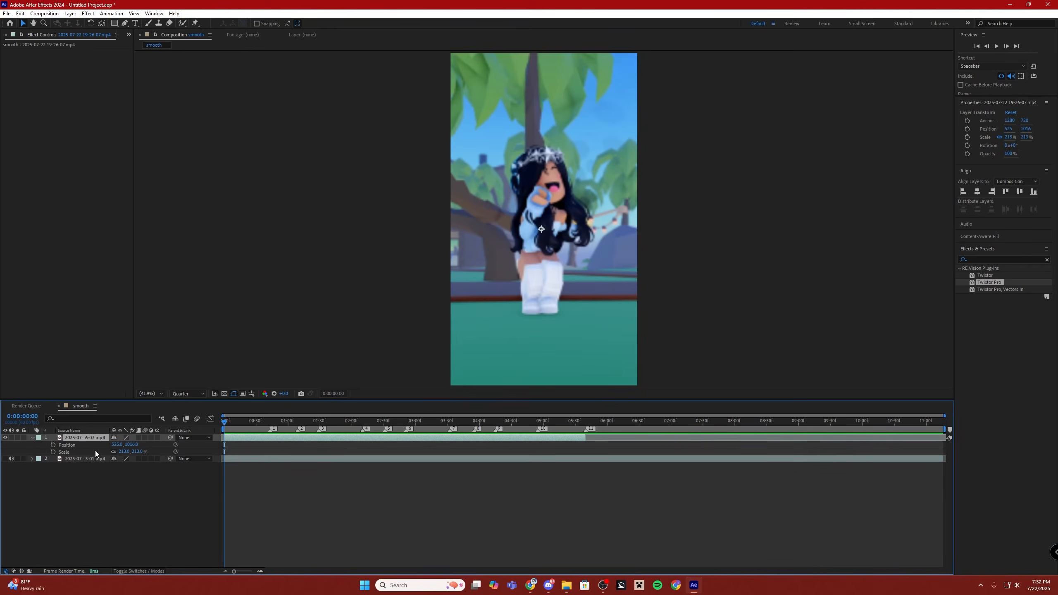
left_click_drag(131, 445, 104, 453)
key("ctrl+z")
- Pre-compose the emote clip, moving all attributes into the new composition and adjusting its duration to the layer's time span
right_click(294, 437)
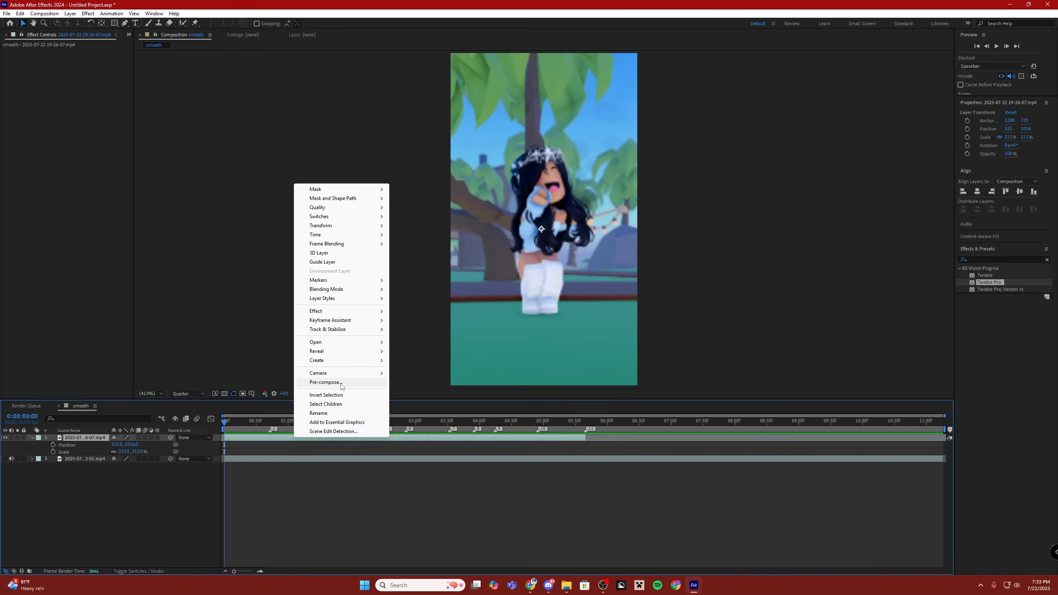
left_click(326, 383)
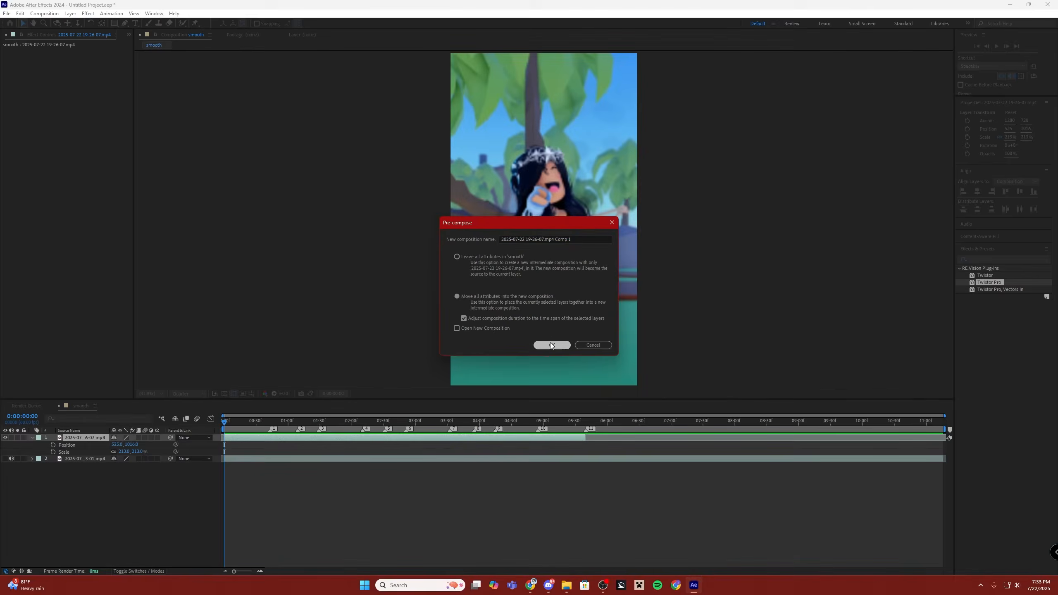
left_click(585, 414)
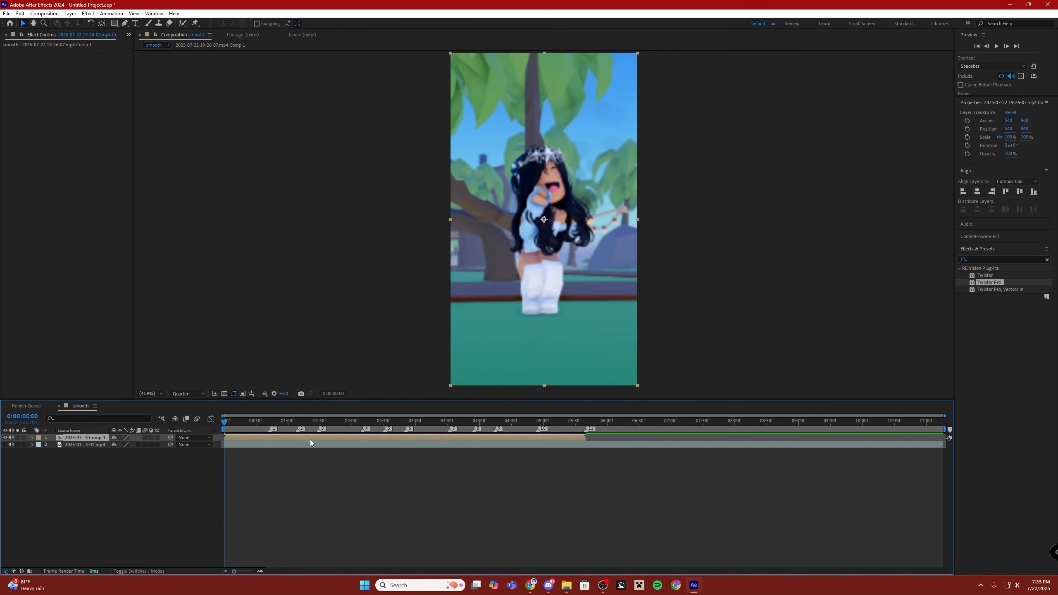
- Search the effects for "twixtor" and apply Twixtor Pro to the pre-composed emote clip
double_click(994, 283)
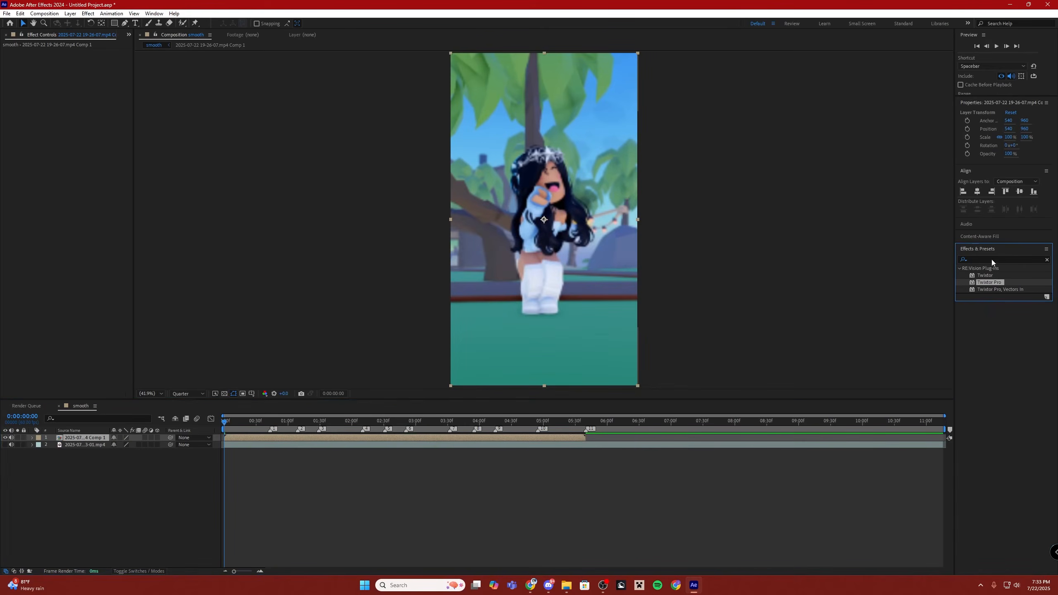
left_click(1047, 260)
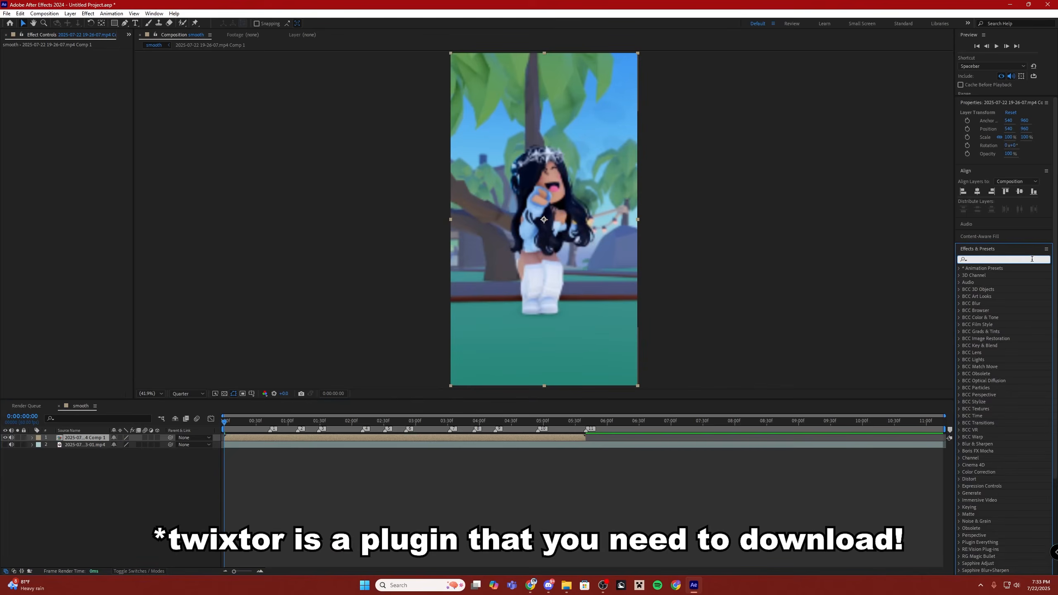
type("twixtor")
left_click_drag(990, 282, 371, 439)
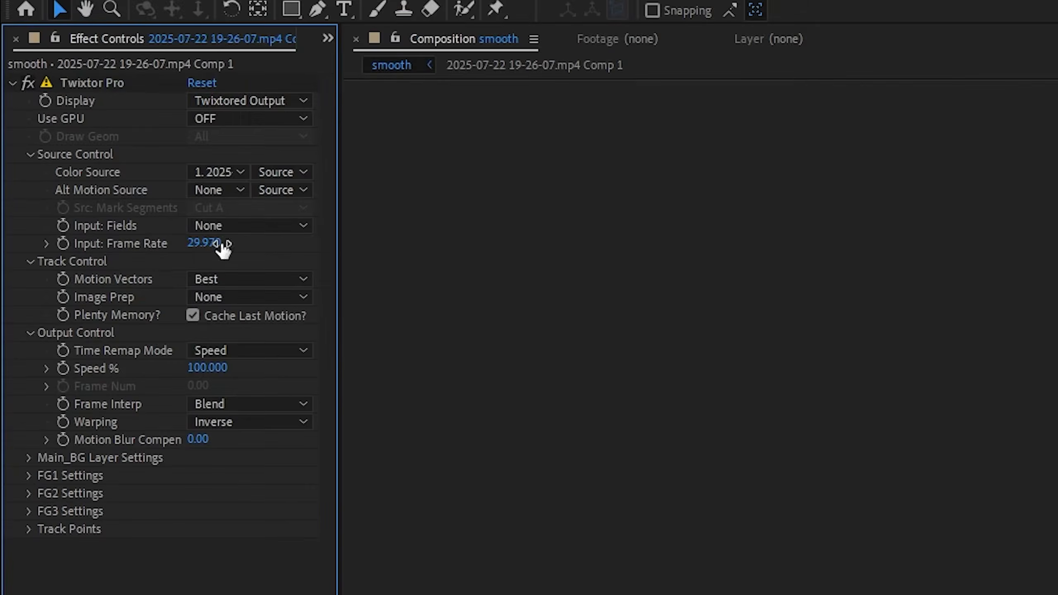
- Set Twixtor Pro's input frame rate to 60 on the pre-composed emote clip
left_click(221, 244)
type("60")
key("Return")
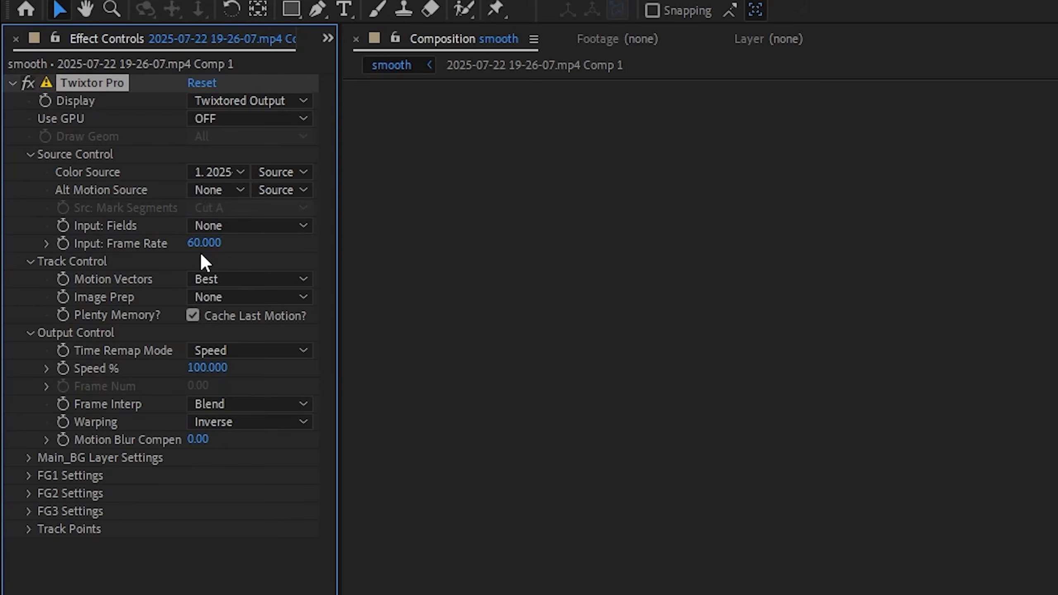
- Start keyframing Twixtor Pro's Speed %, reveal its keyframe in the timeline, and set it to 120 at the clip's start
left_click(65, 370)
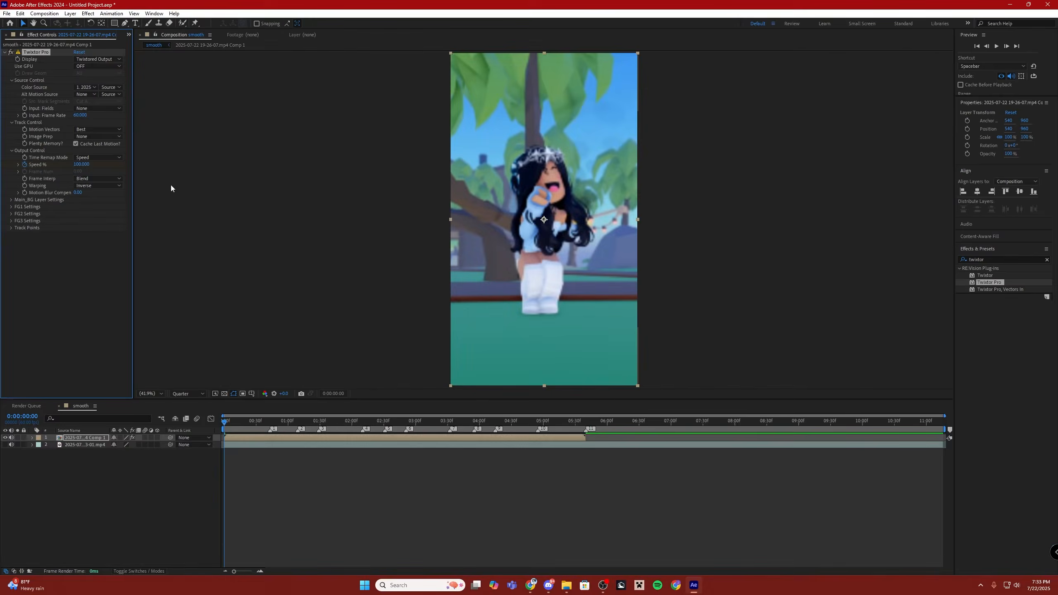
key("u")
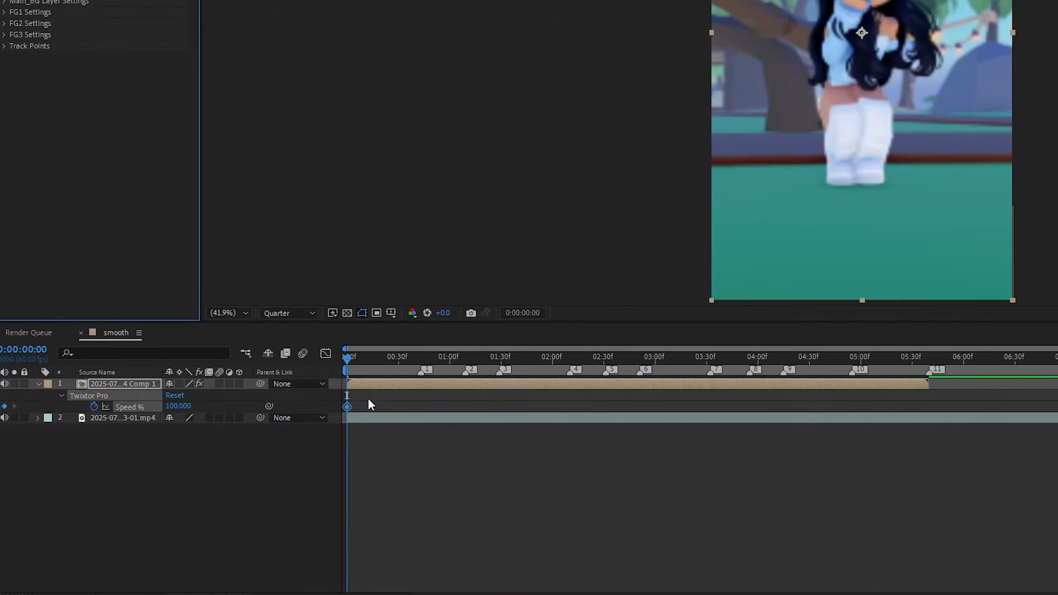
left_click_drag(347, 405, 346, 409)
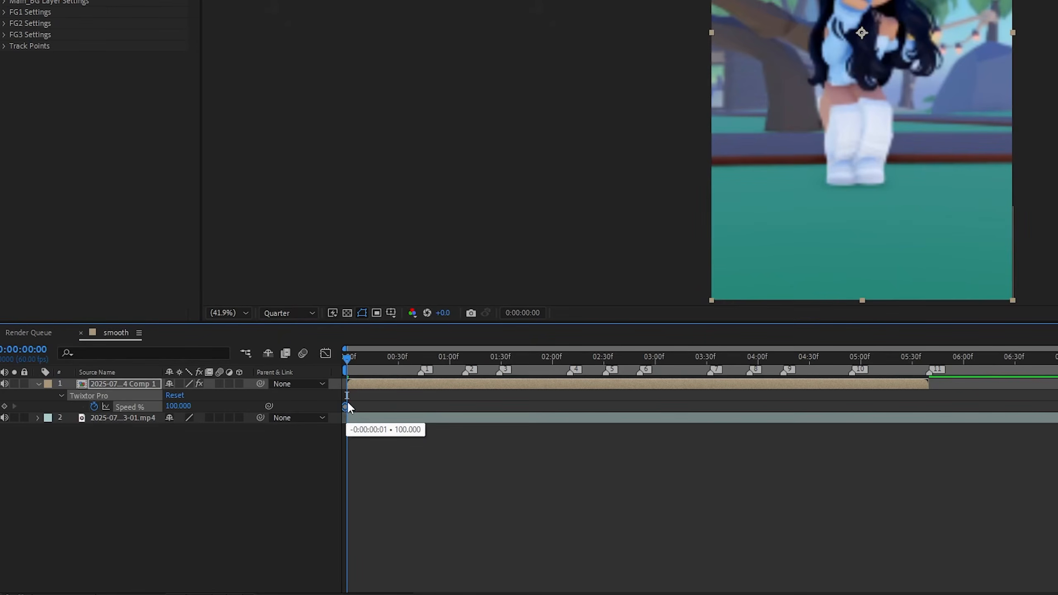
left_click(184, 405)
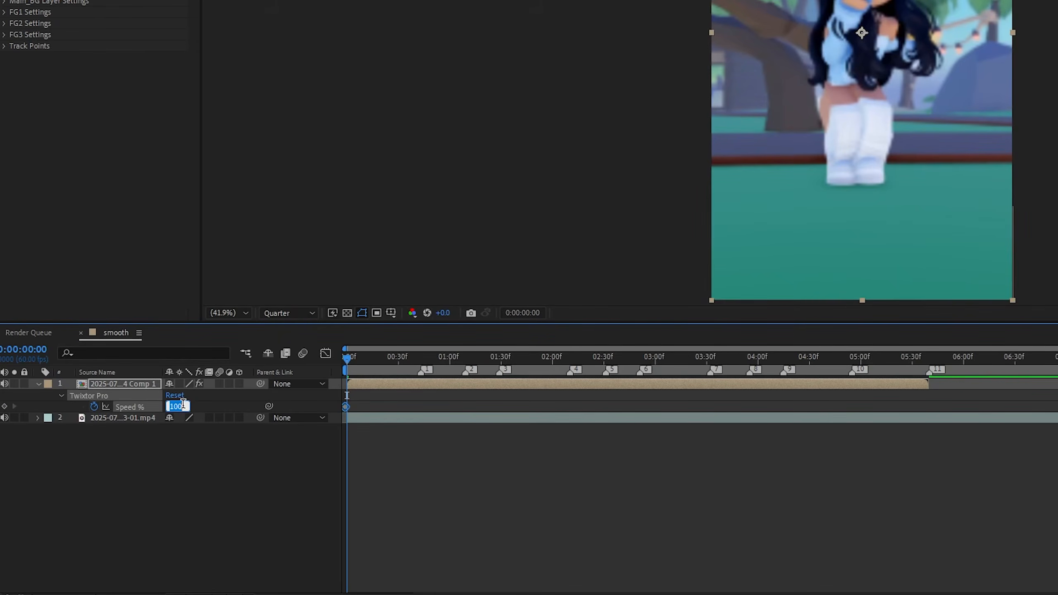
type("120")
key("Return")
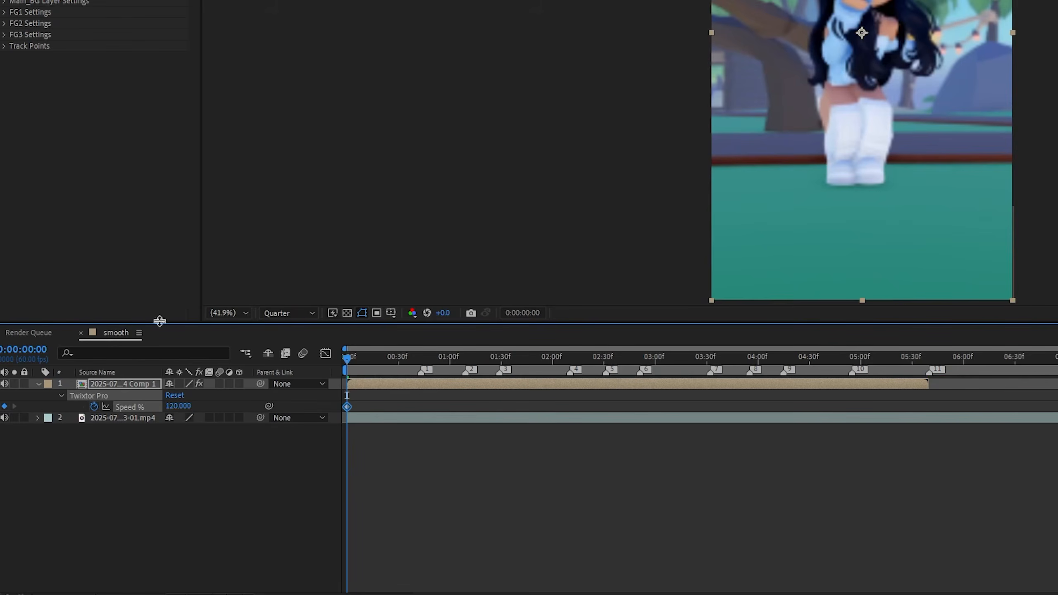
- Copy the 120 Speed % keyframe and paste it at each beat marker from 1 to 10
left_click(409, 468)
left_click(346, 407)
left_click_drag(411, 356, 462, 356)
key("ctrl+v")
key("ctrl+v")
left_click(499, 357)
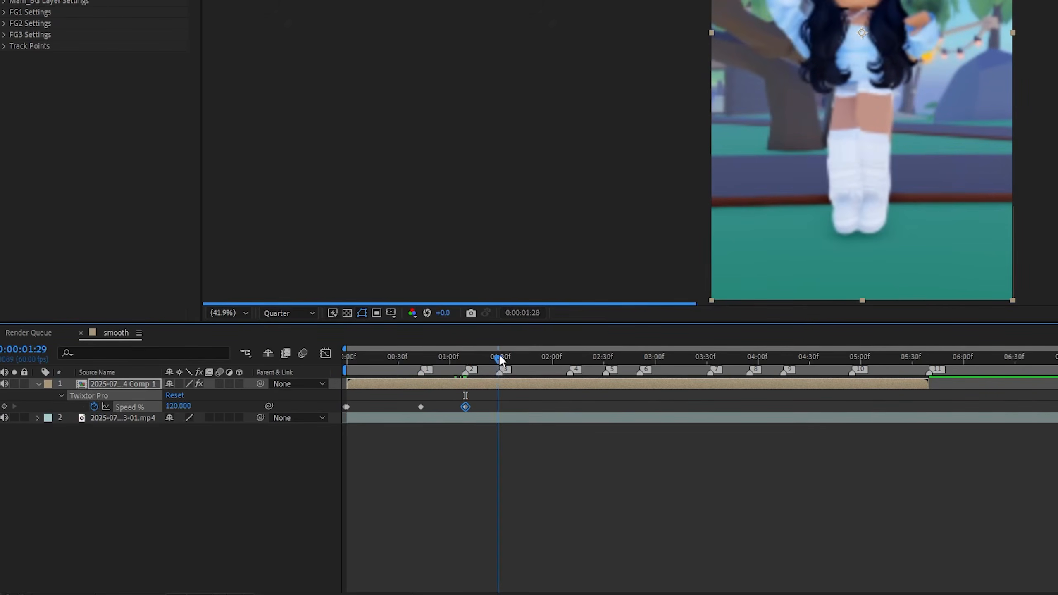
key("ctrl+v")
left_click(565, 357)
left_click(569, 357)
key("ctrl+v")
left_click(605, 357)
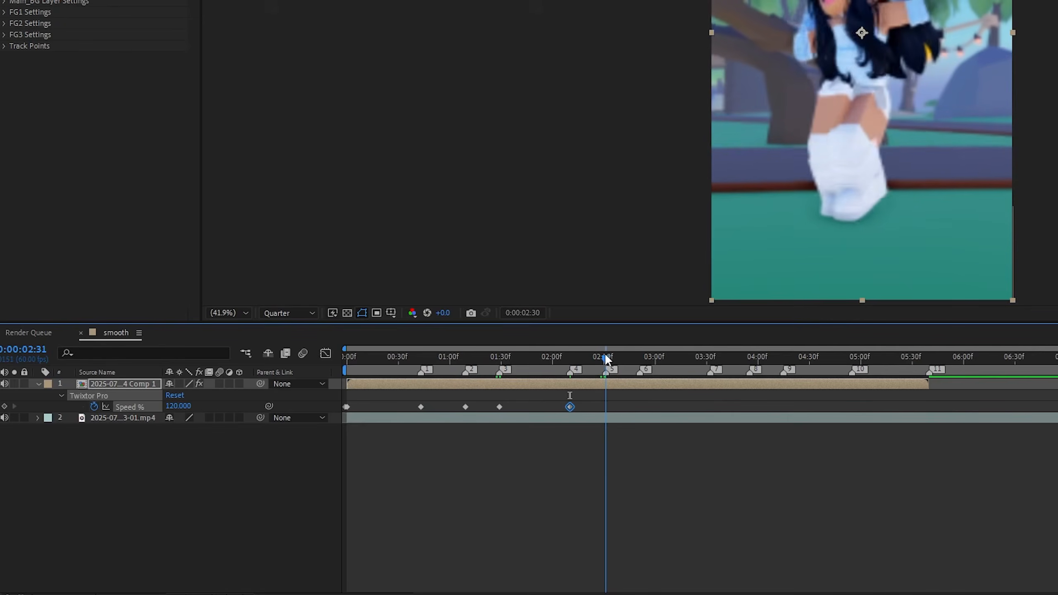
key("ctrl+v")
left_click(644, 356)
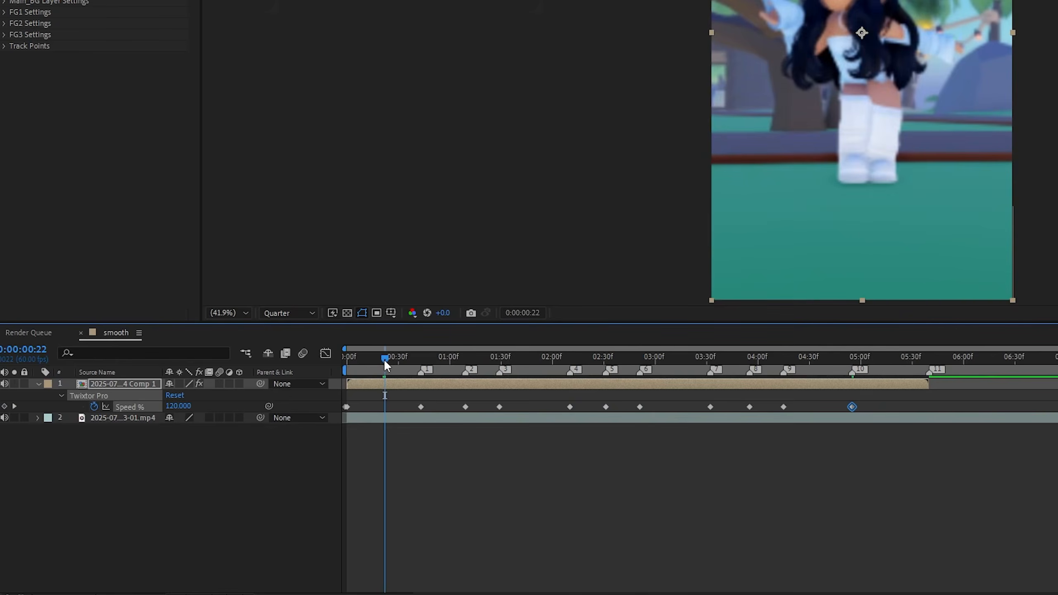
- Add a Speed % keyframe of 30 at 0:00:00:22, midway between the clip's start and marker 1
left_click_drag(382, 362, 384, 360)
left_click(188, 406)
type("30")
key("Return")
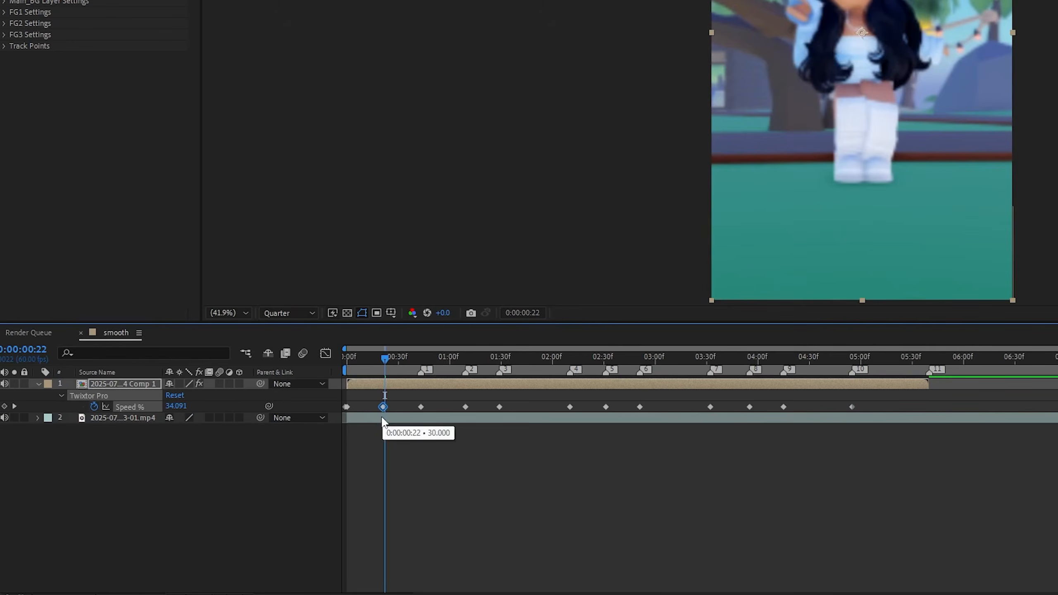
- Paste the 30 Speed % keyframe midway between each pair of neighbouring beat markers along the clip
left_click(443, 359)
key("ctrl+v")
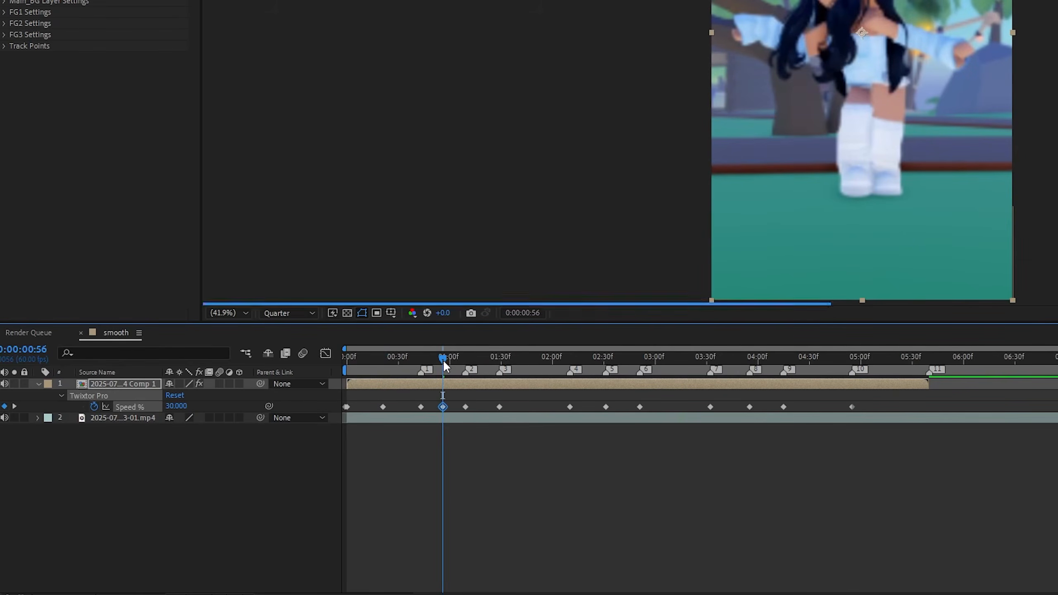
left_click(482, 358)
key("ctrl+v")
left_click(383, 407)
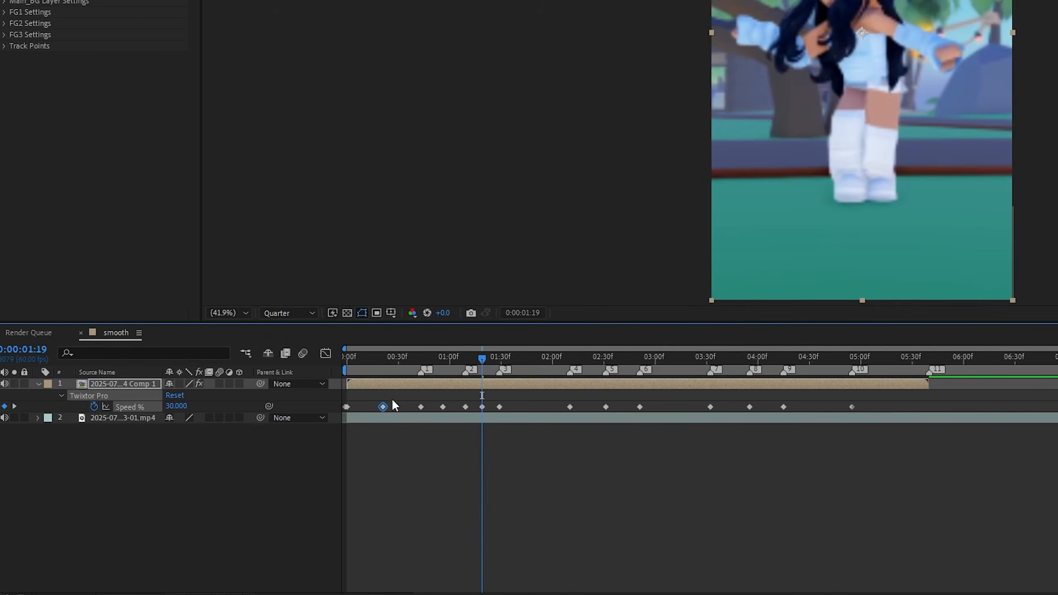
left_click(482, 407)
left_click(535, 359)
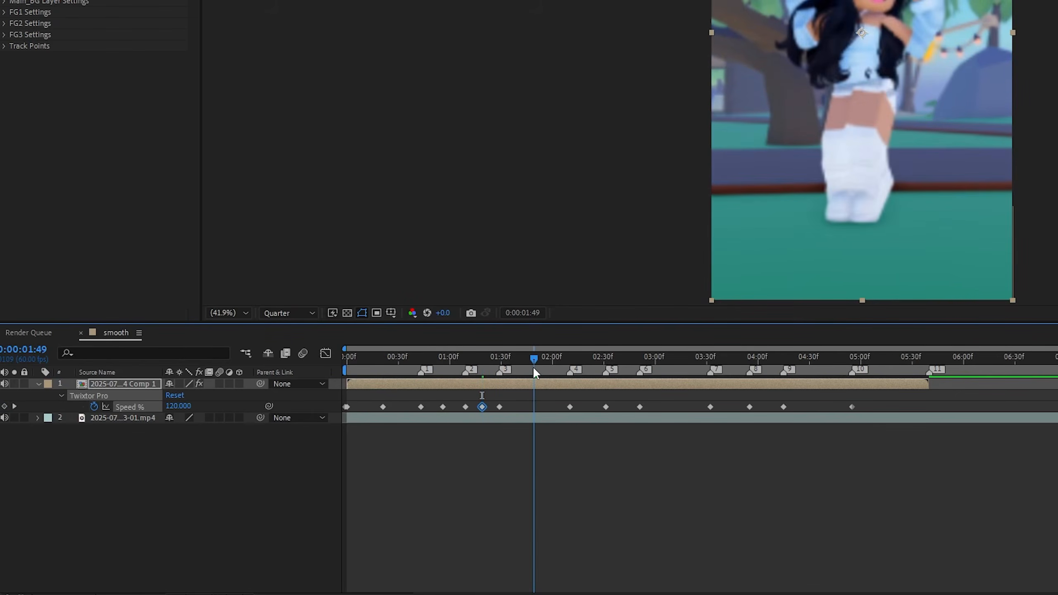
key("ctrl+v")
left_click(588, 359)
key("ctrl+v")
left_click(623, 359)
left_click(671, 358)
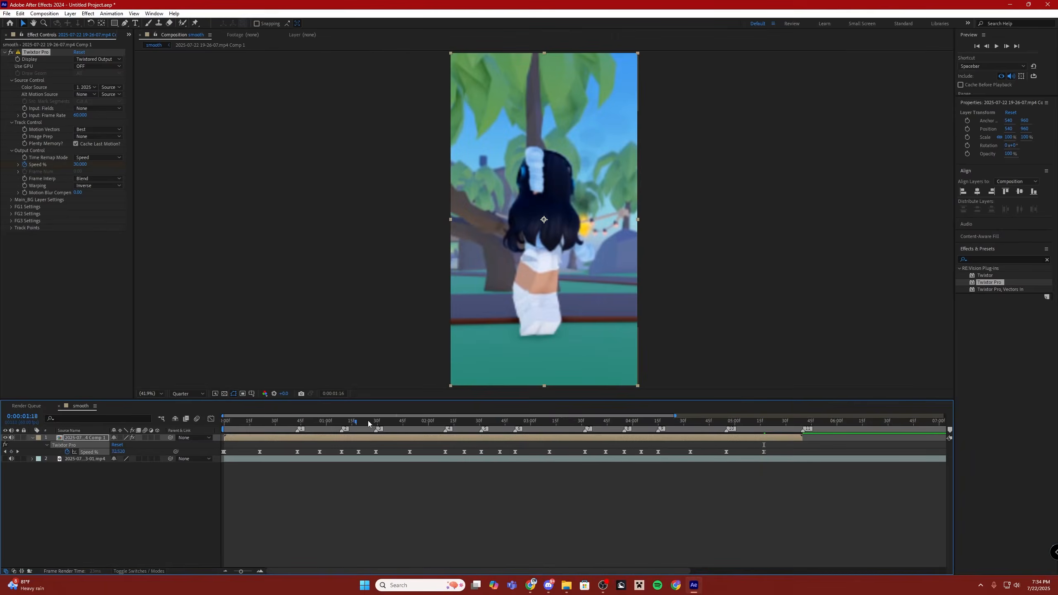
- Select all the Speed % keyframes and apply Easy Ease to them
left_click_drag(368, 424, 582, 423)
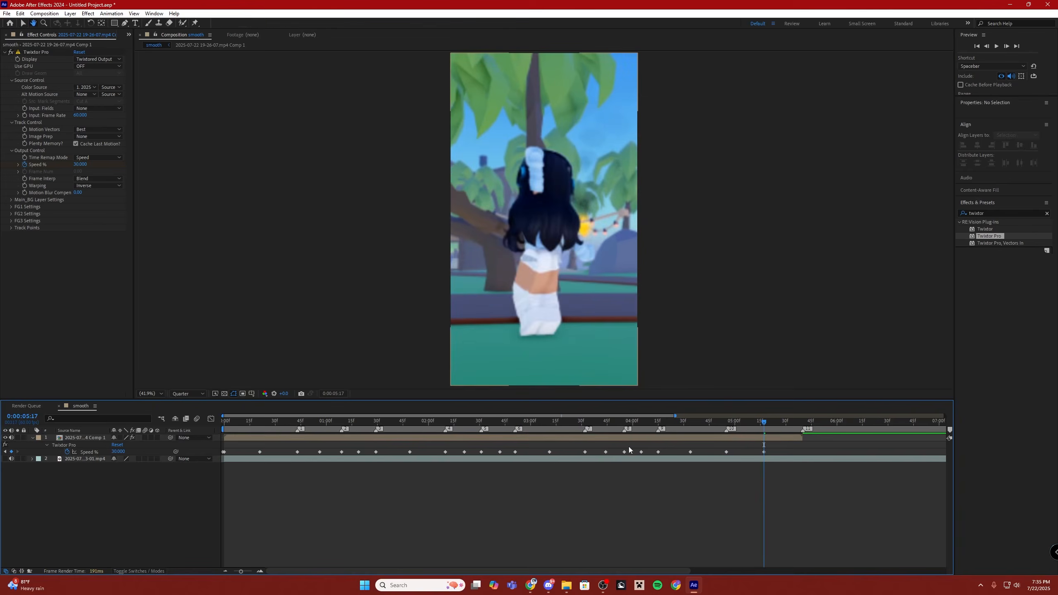
left_click_drag(786, 443, 208, 458)
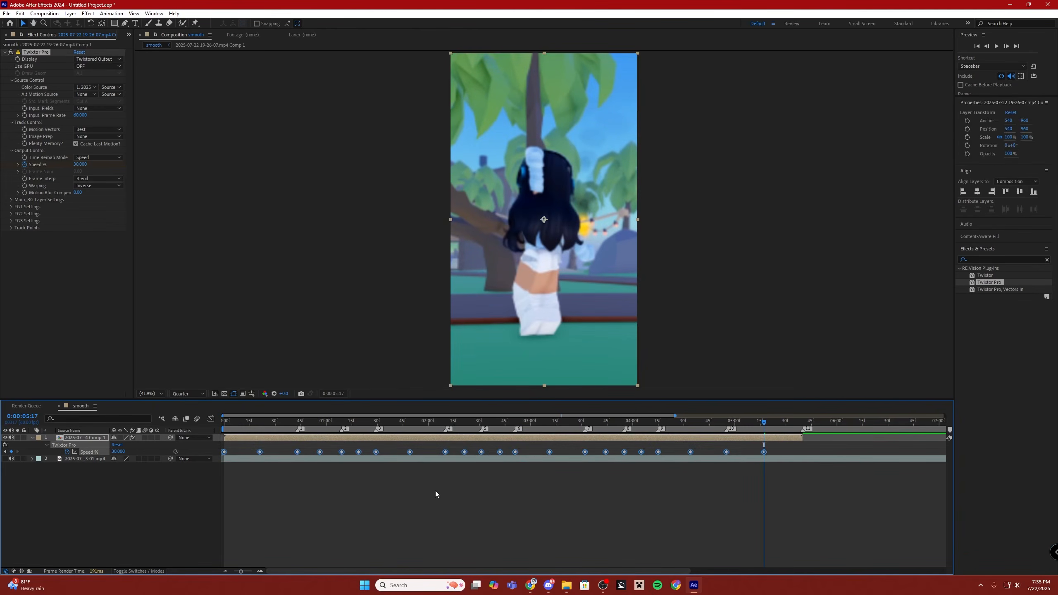
right_click(515, 453)
left_click(551, 344)
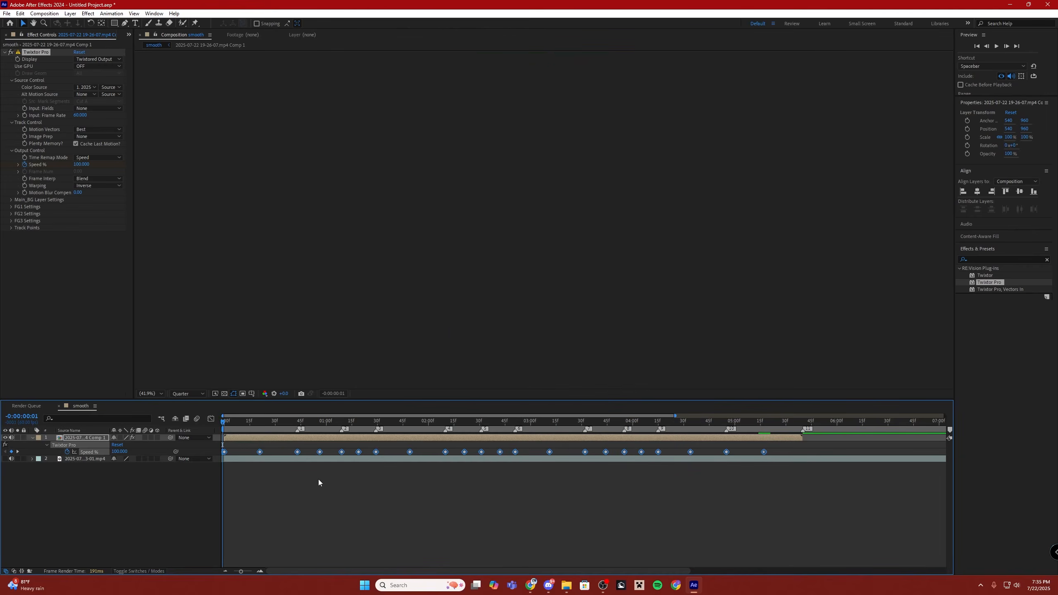
left_click_drag(401, 431, 418, 425)
right_click(446, 452)
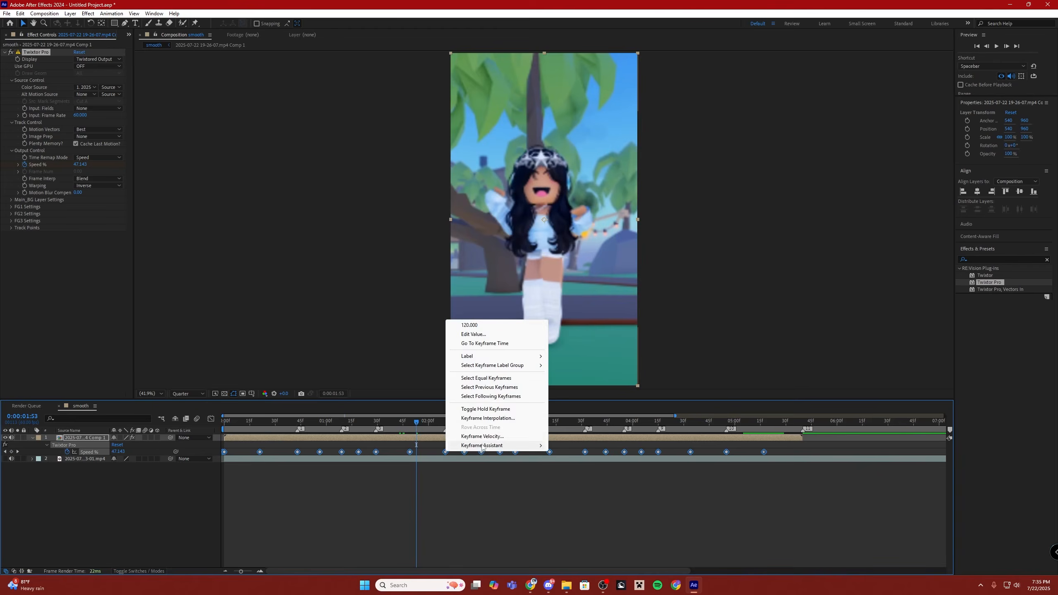
mouse_move(484, 447)
left_click(570, 475)
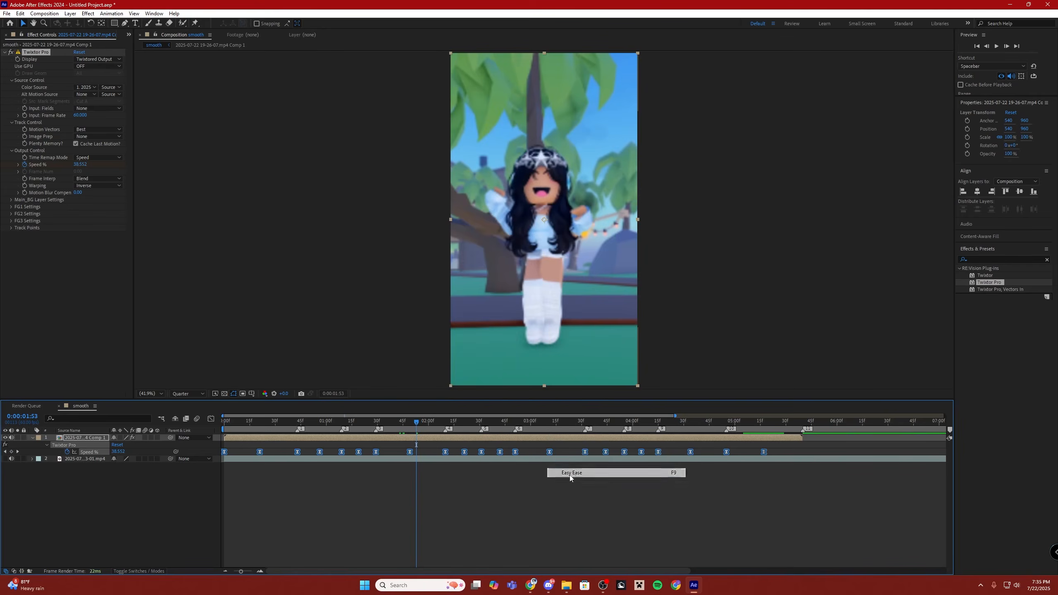
left_click(395, 517)
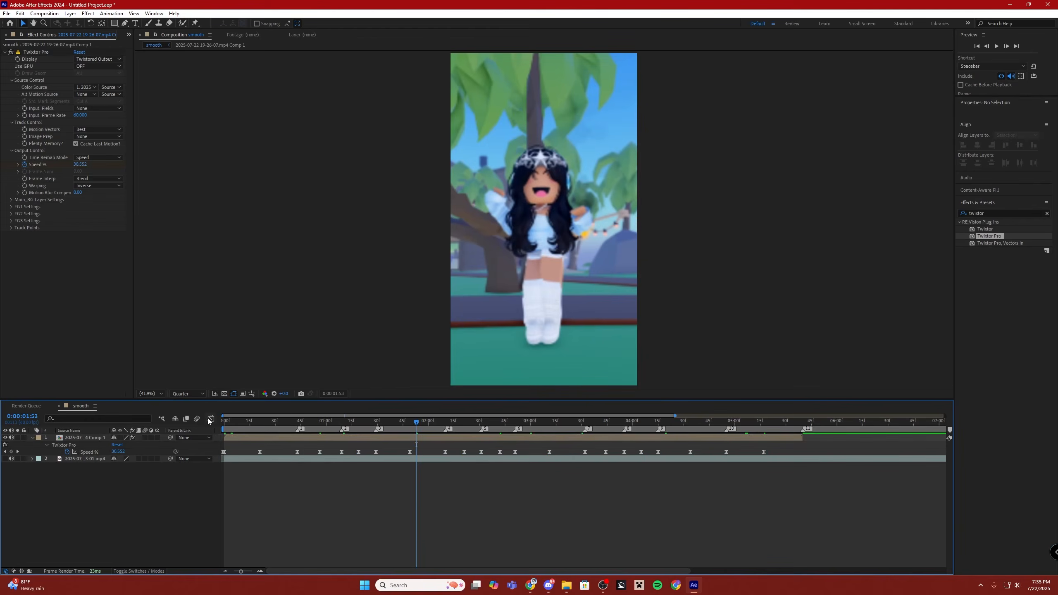
- Open the Speed % keyframes in the Graph Editor and switch it to the speed graph
left_click(212, 419)
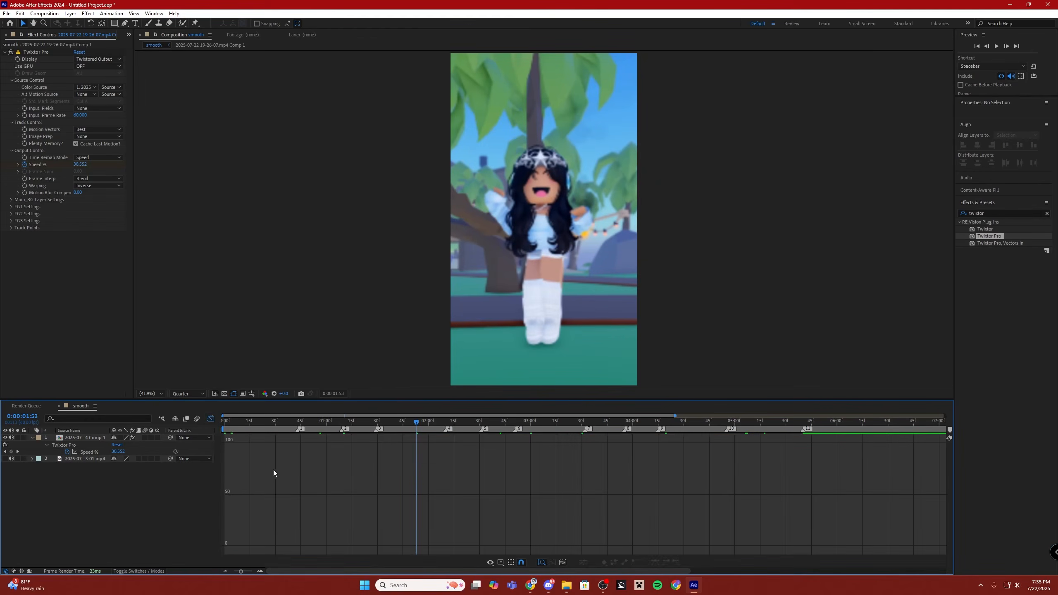
left_click(86, 453)
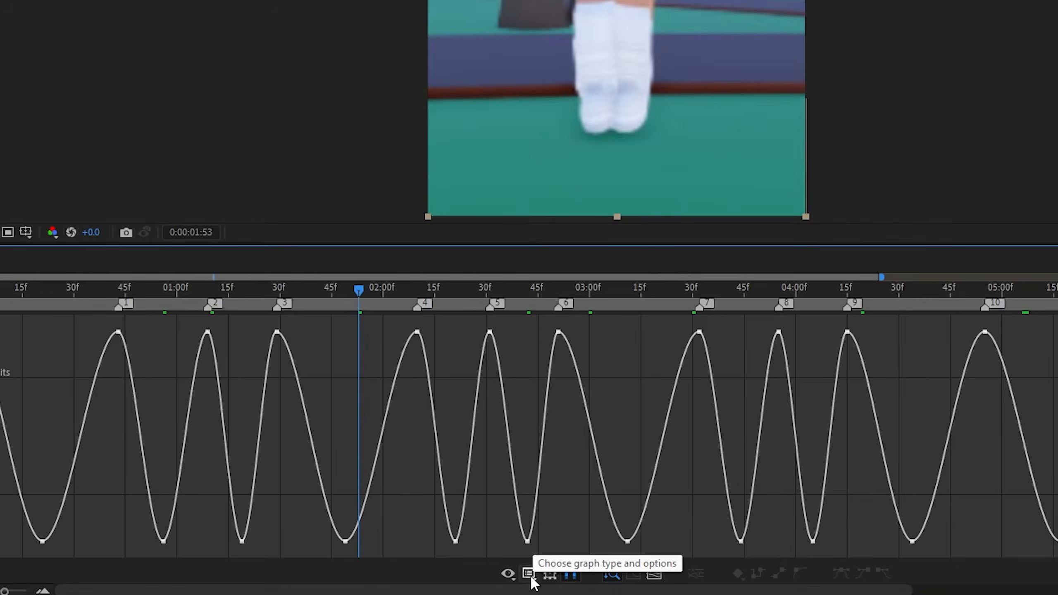
left_click(504, 565)
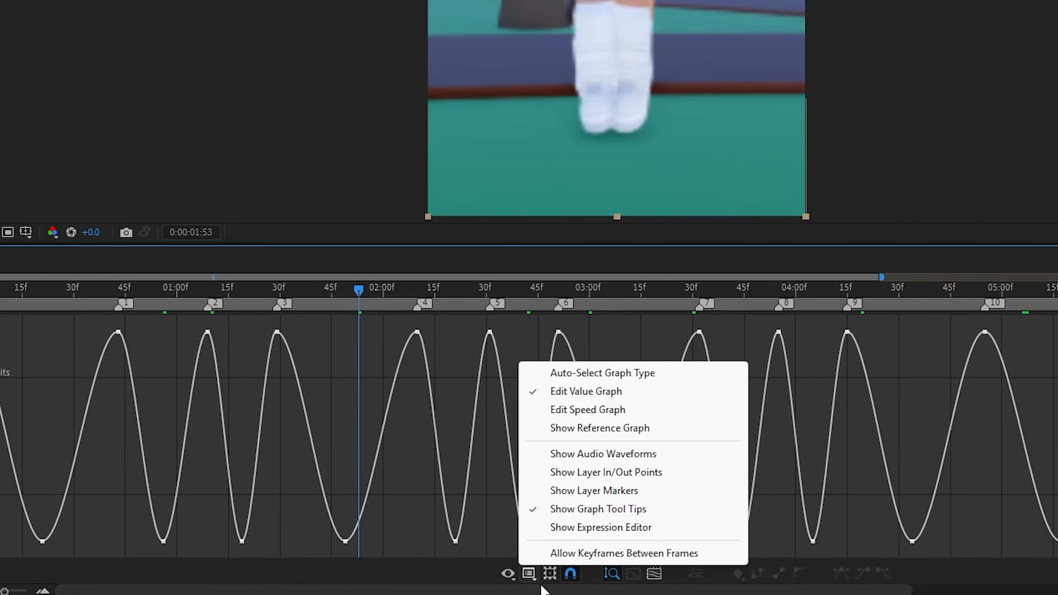
left_click(559, 410)
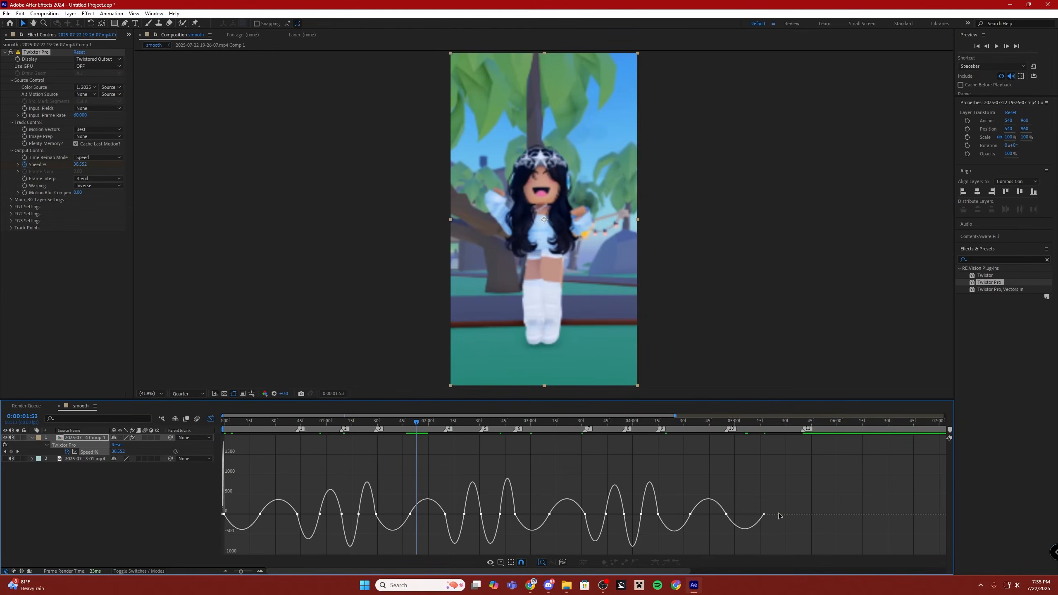
- Select all keyframes on the speed graph and stretch their handles to make the speed peaks sharper
key("ctrl+a")
key("F9")
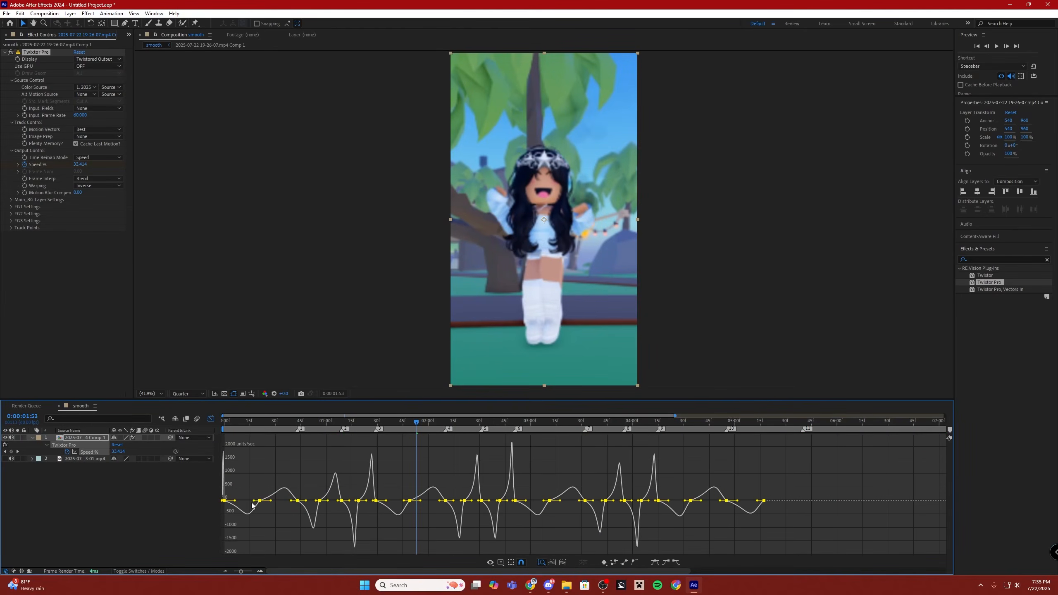
left_click_drag(253, 501, 249, 502)
- Return to the keyframe view, move the first 30 Speed % keyframe earlier, and paste a copy of it at 0:00:00:27
left_click_drag(363, 422, 252, 457)
left_click(211, 418)
left_click(441, 475)
left_click(270, 427)
key("ctrl+v")
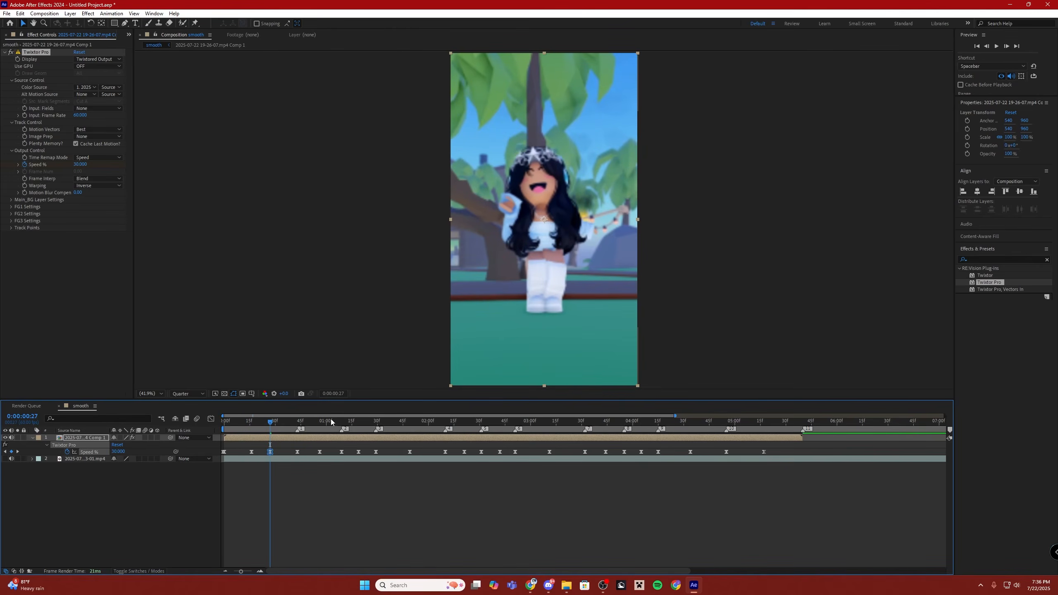
- Shift the 30 Speed % keyframes between markers 3–4 and 6–7 earlier and paste copies of them closer to the following markers
left_click(398, 424)
left_click_drag(409, 453, 398, 460)
left_click_drag(415, 424, 423, 459)
key("ctrl+v")
left_click_drag(549, 452, 536, 453)
left_click(562, 422)
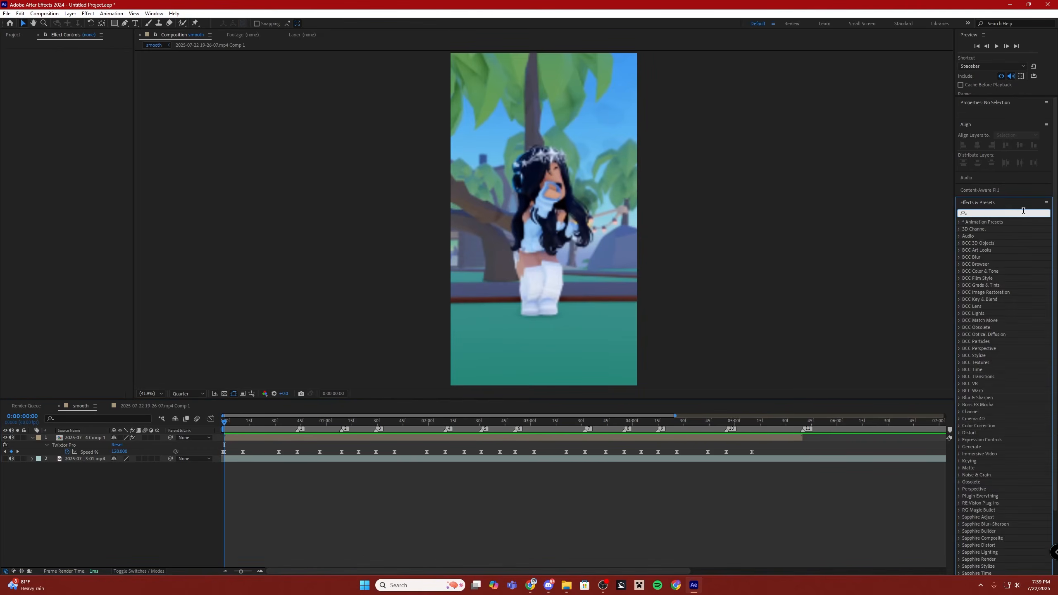
- Search the effects for "expos" and apply BCC+Radial Exposure to the pre-composed emote clip
type("expos")
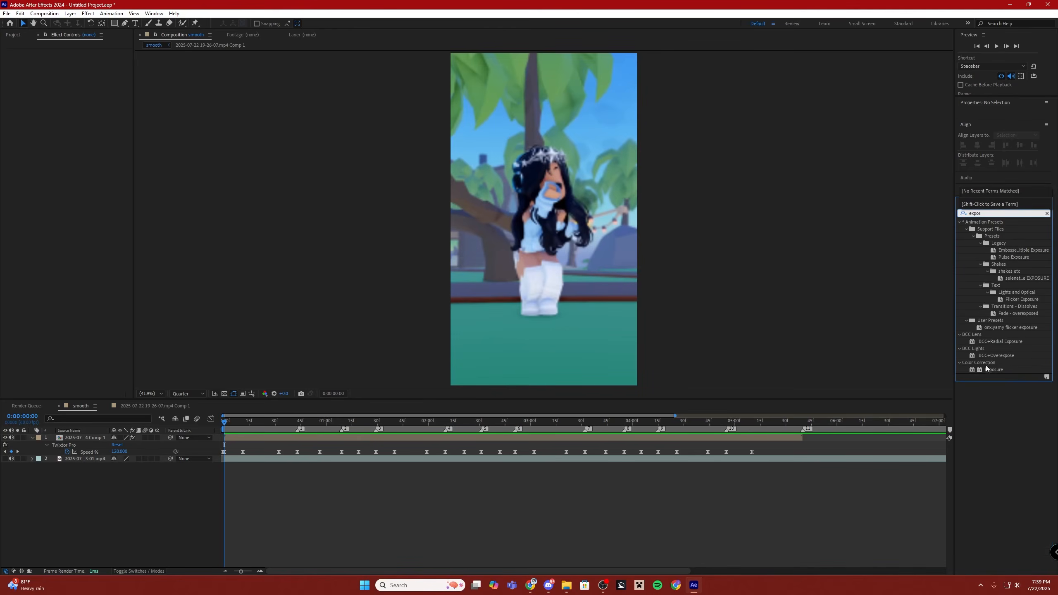
left_click(996, 355)
left_click(999, 343)
left_click_drag(1006, 343, 326, 490)
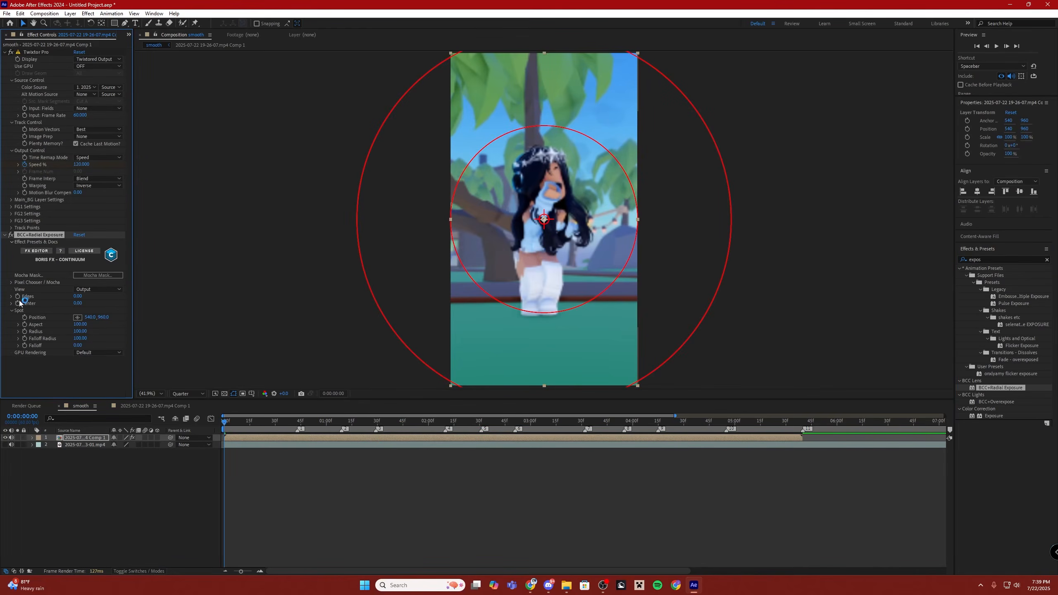
- Start keyframing Radial Exposure's Center at the beginning of the clip and set it to 0.5
left_click_drag(229, 423, 566, 453)
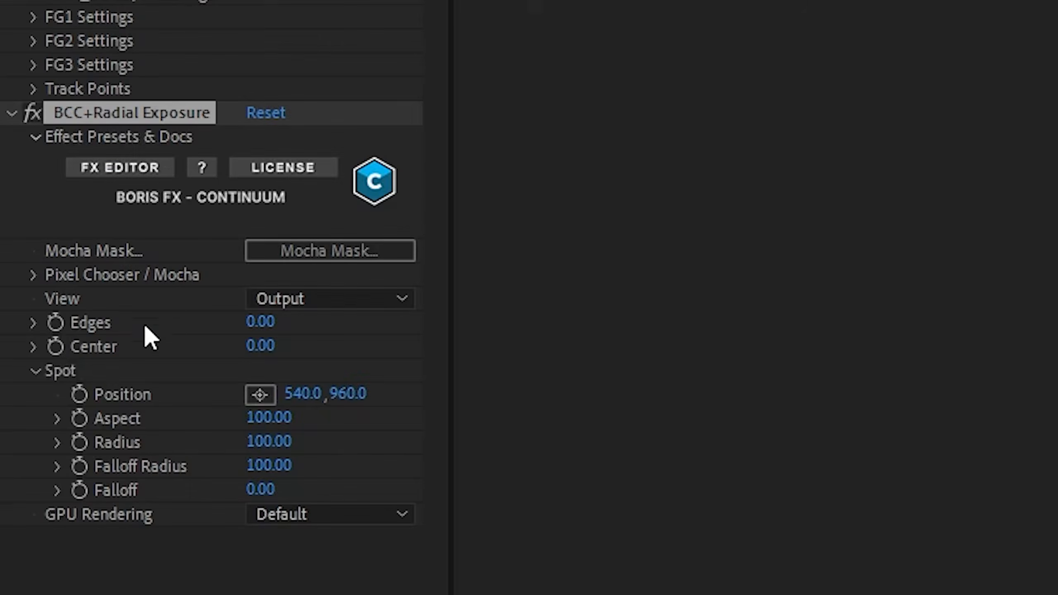
left_click(70, 350)
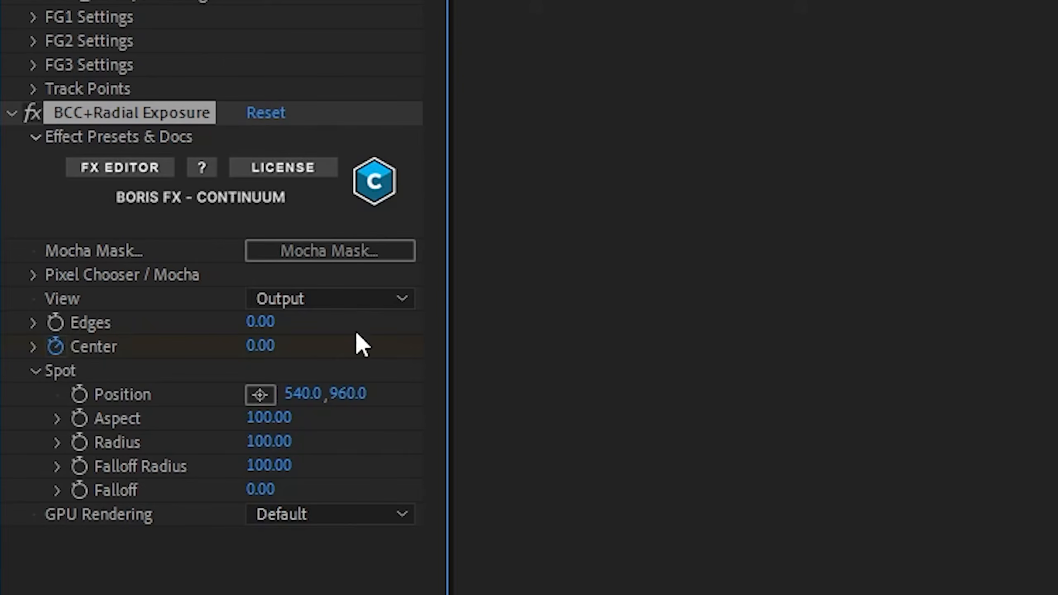
left_click(260, 346)
type("0.")
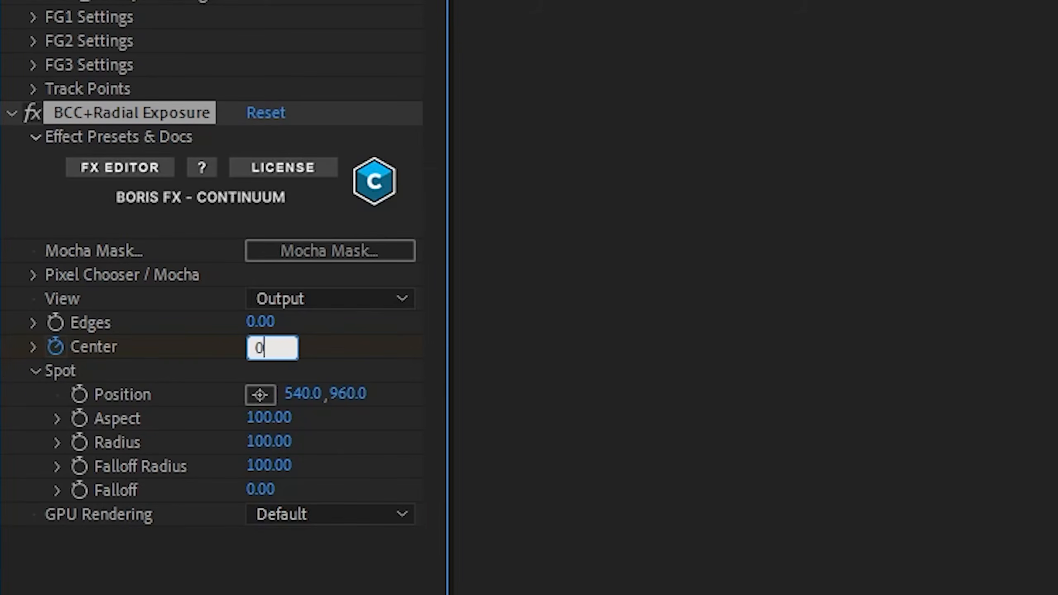
type("5")
key("Return")
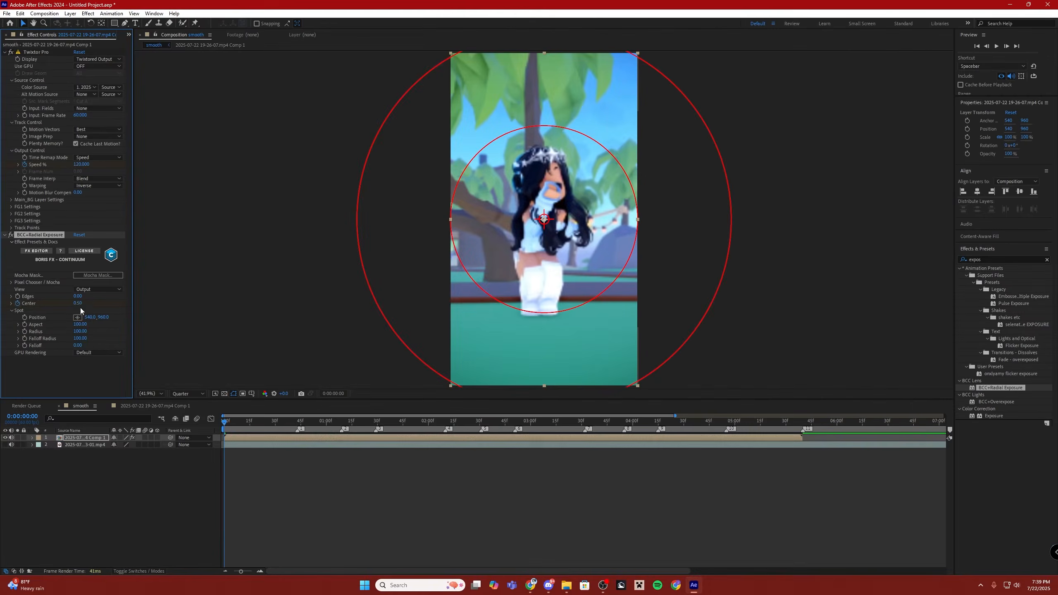
- Try a Radial Exposure Center value of 0.7 at the clip's start, and settle on 1
left_click(261, 345)
type("0.7")
key("Return")
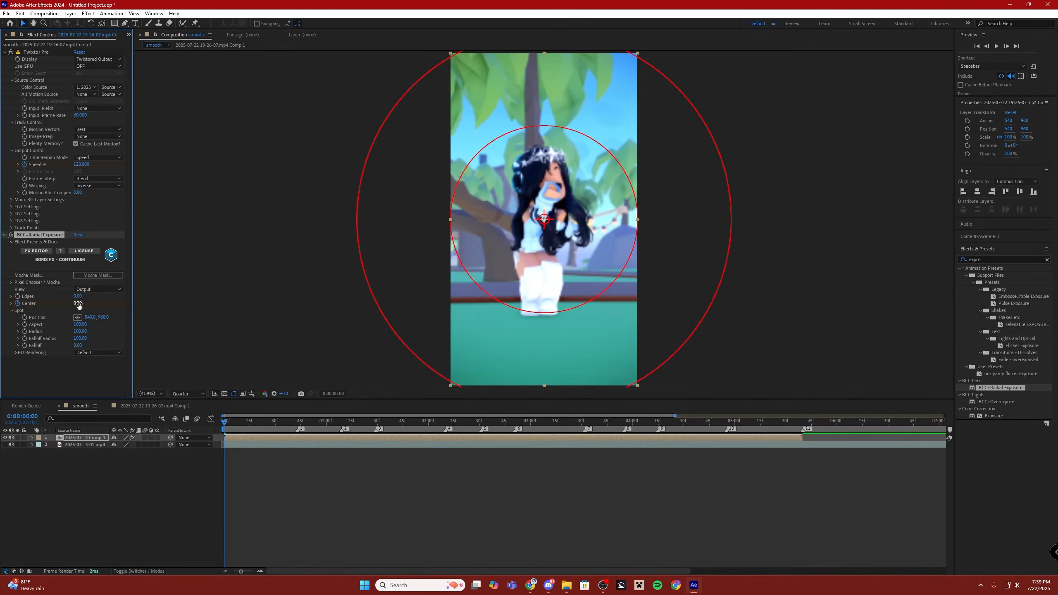
left_click(79, 304)
type("1")
key("Return")
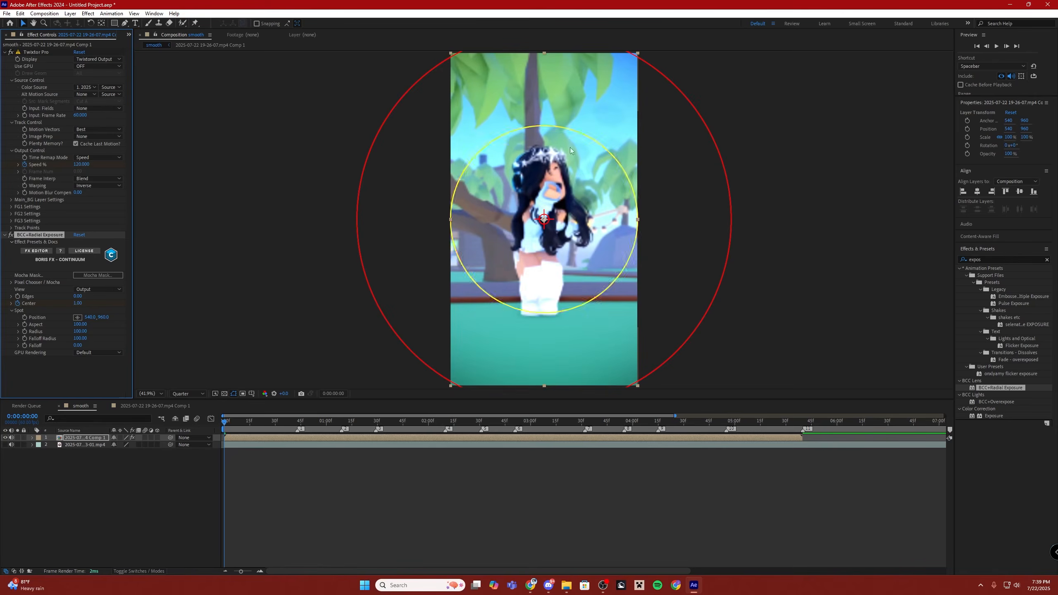
- Paste copies of Radial Exposure's starting Center keyframe, value 1, at markers 1 through 10
left_click(496, 469)
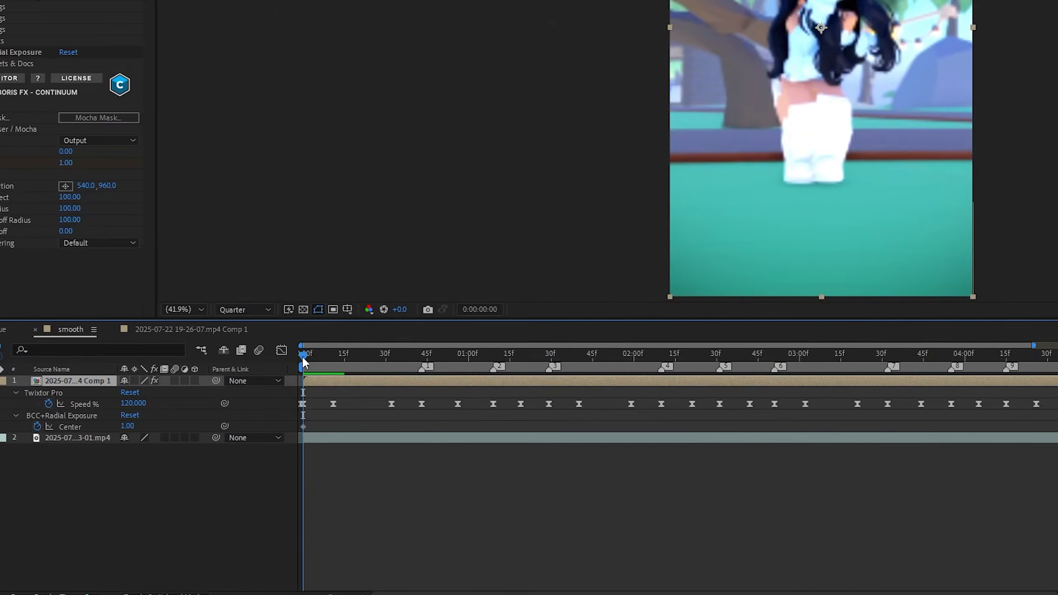
left_click_drag(225, 423, 287, 423)
left_click_drag(405, 356, 494, 354)
left_click(303, 426)
key("ctrl+v")
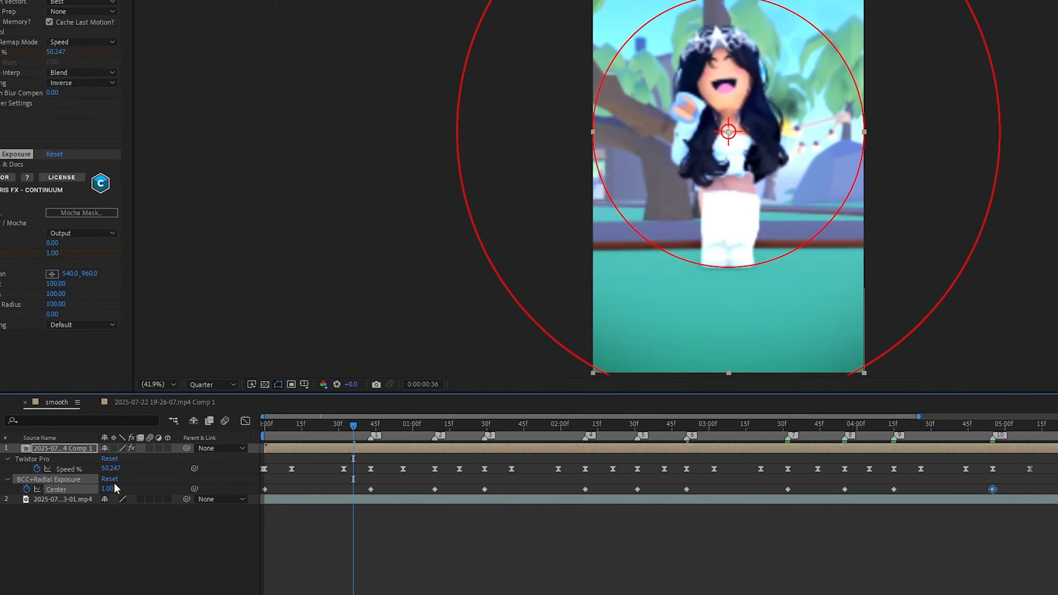
- Add Center keyframes of 0 at 0:00:00:36 and shortly before each following marker, and ease all the Center keyframes
left_click(121, 489)
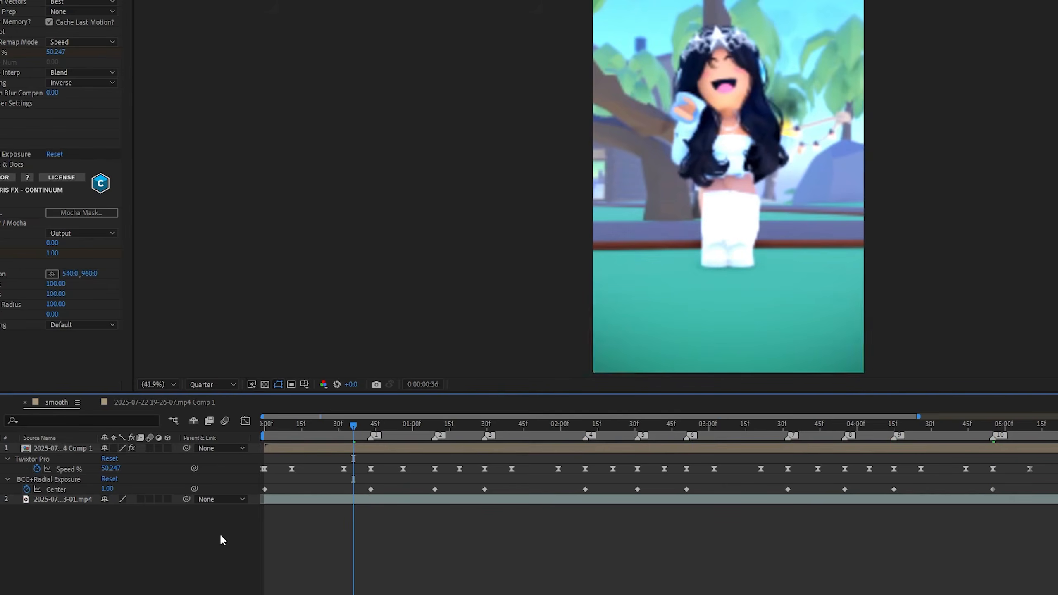
left_click(108, 489)
type("0")
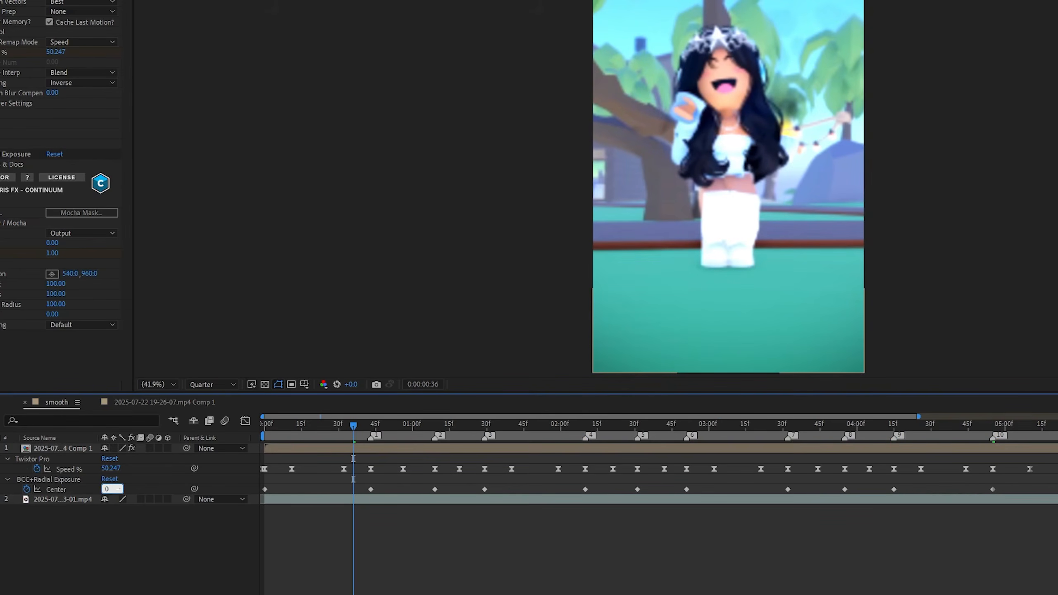
key("Return")
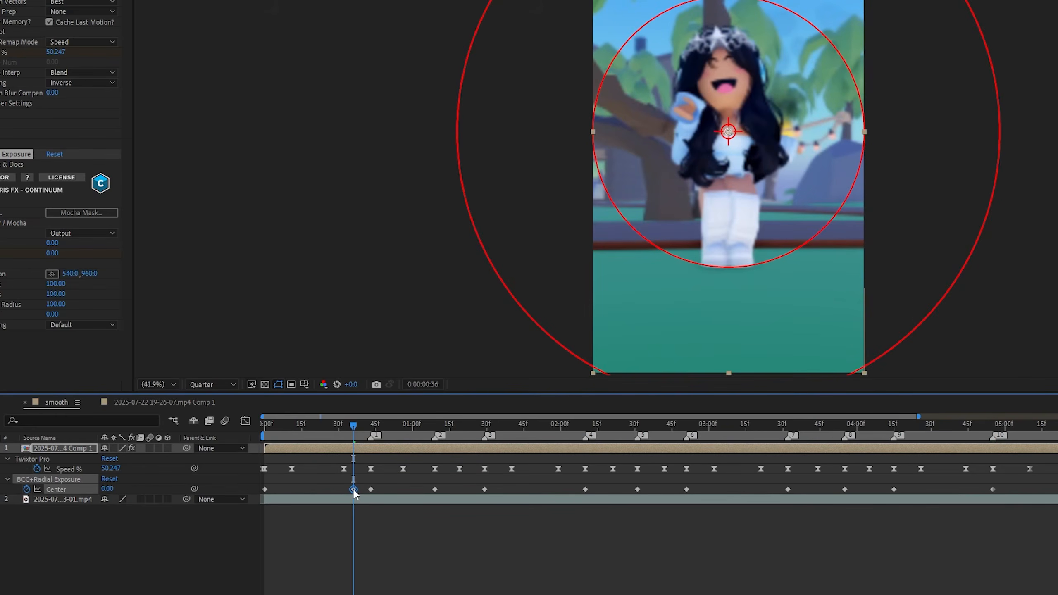
left_click(423, 434)
key("ctrl+v")
left_click(472, 430)
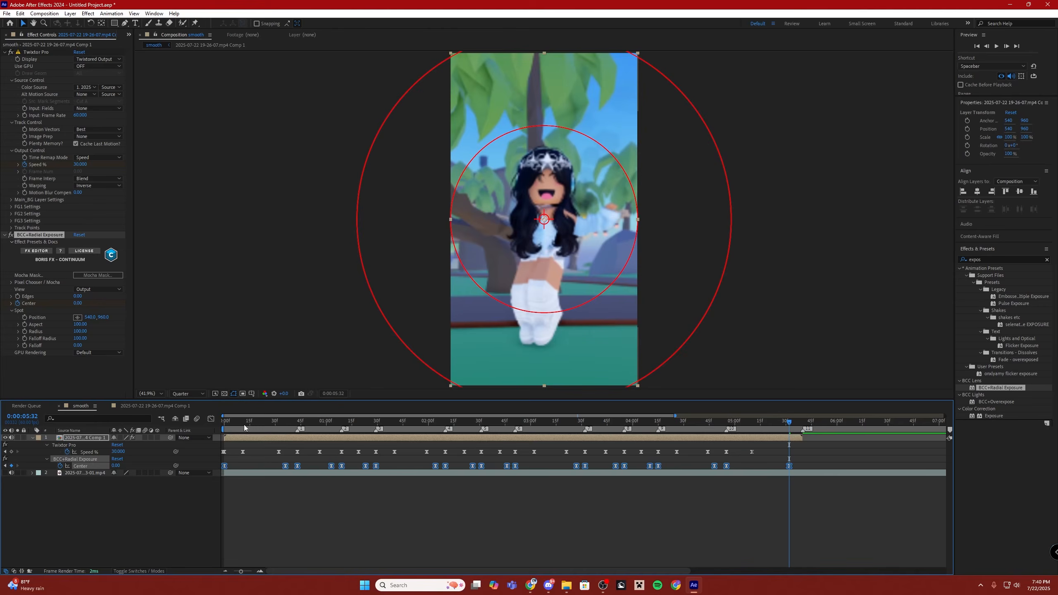
- In Center's value graph, lengthen the incoming handles of the low keyframes for a faster falloff, and preview the flashes
left_click(213, 427)
left_click(211, 419)
left_click(81, 466)
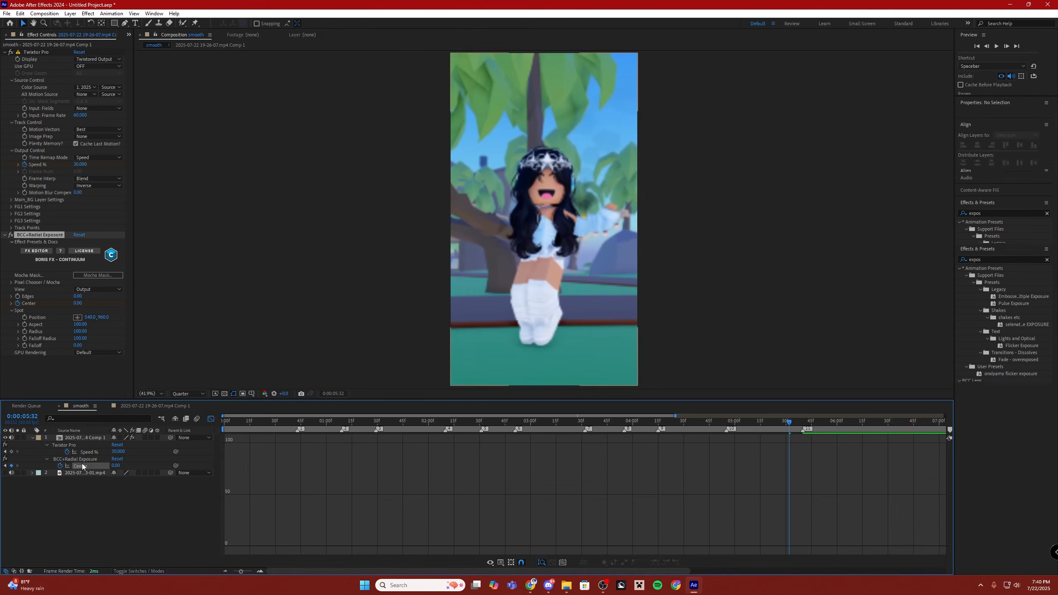
left_click(519, 562)
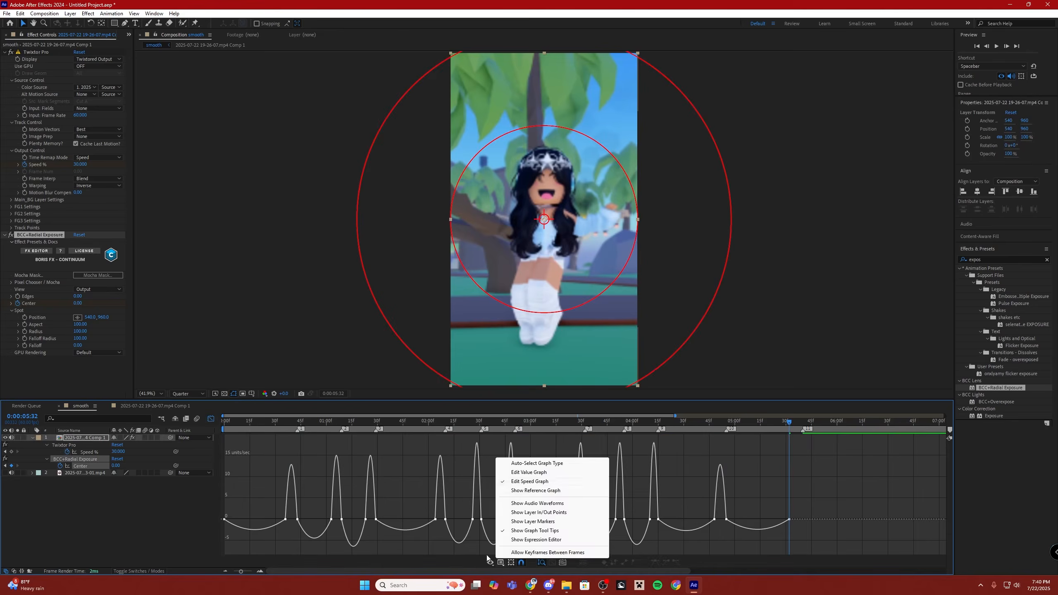
left_click(537, 472)
left_click_drag(838, 539, 222, 552)
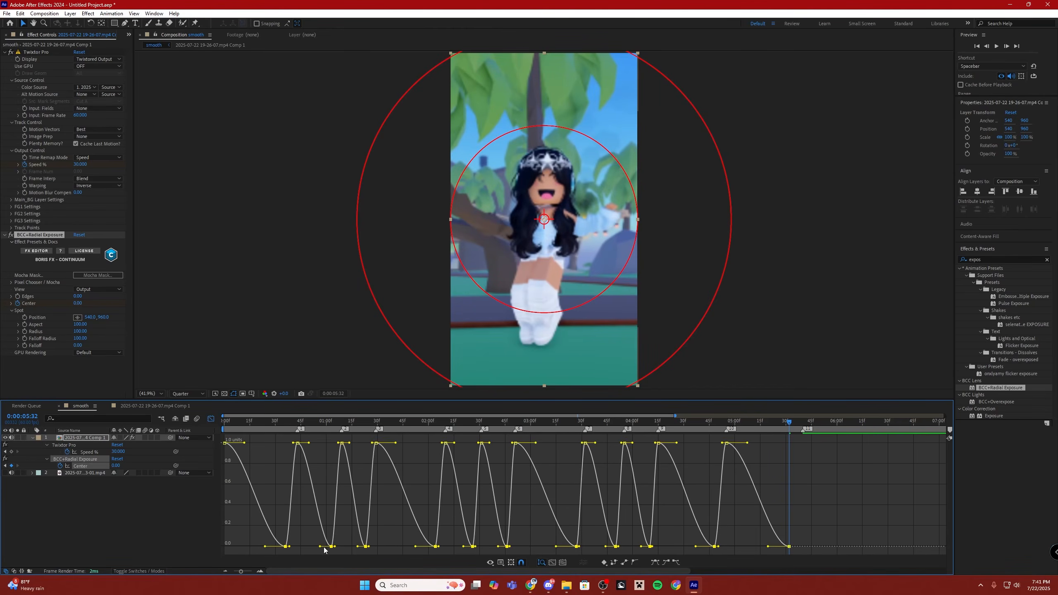
left_click_drag(320, 547, 306, 550)
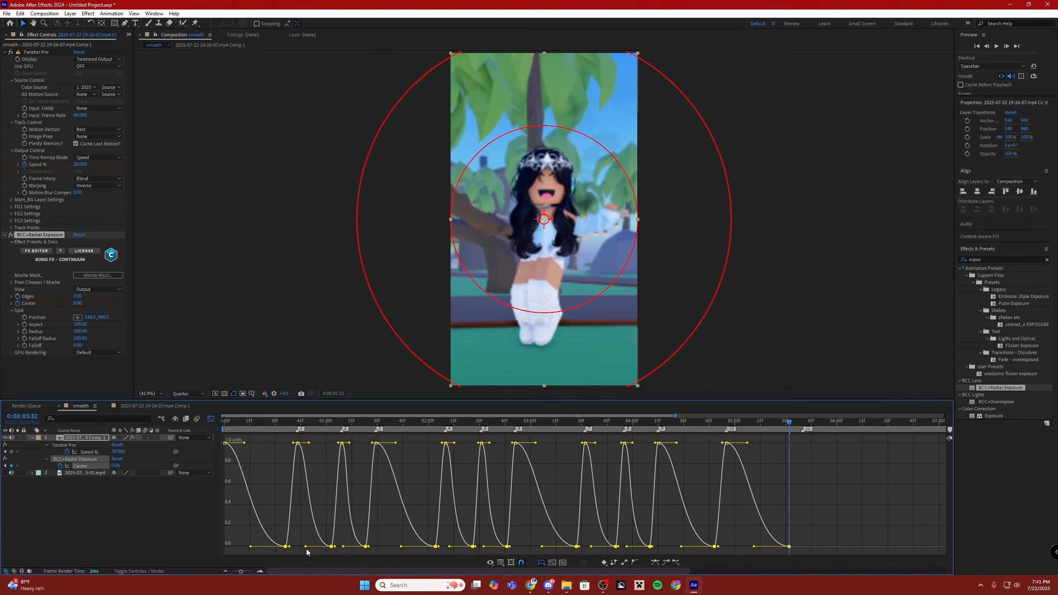
left_click(803, 451)
key("space")
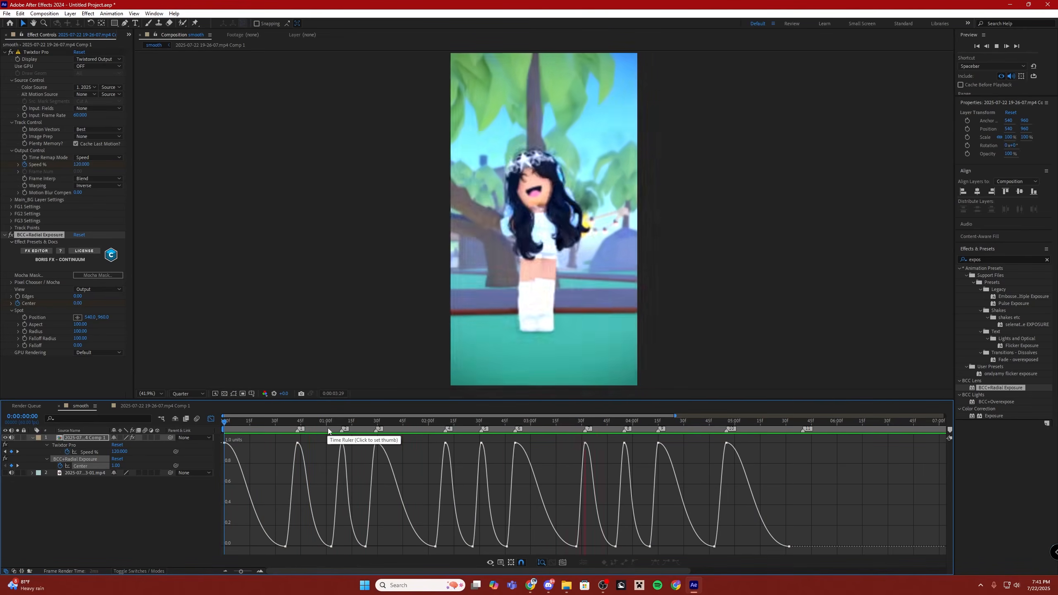
key("space")
- Return to the keyframe view and lower the Radial Exposure Center peaks at the beat markers
key("shift+F3")
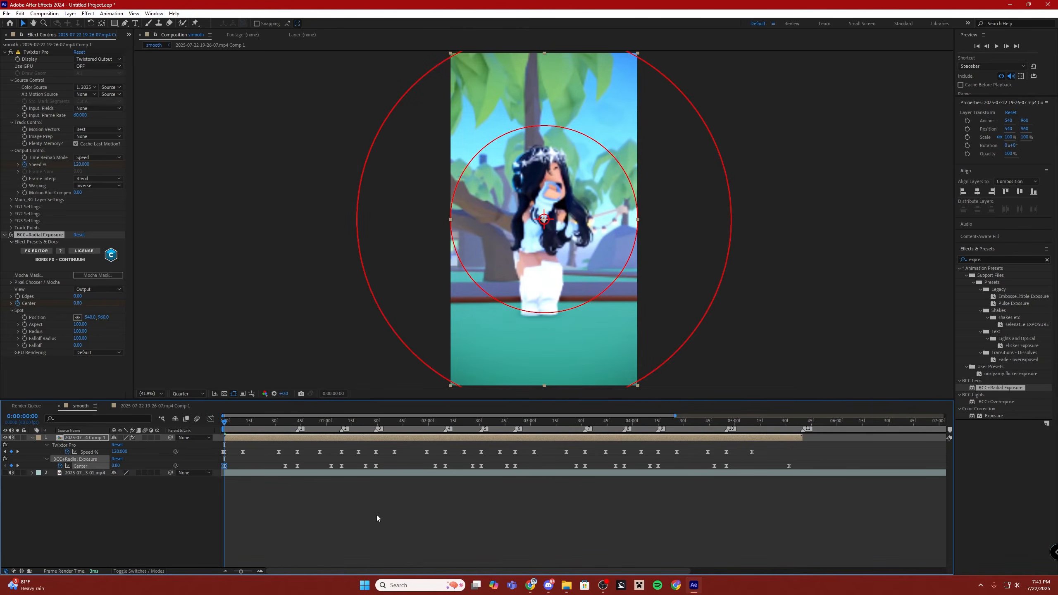
left_click(297, 422)
left_click(115, 465)
type("0")
type(".93")
key("Return")
left_click(340, 423)
left_click(341, 423)
left_click(114, 466)
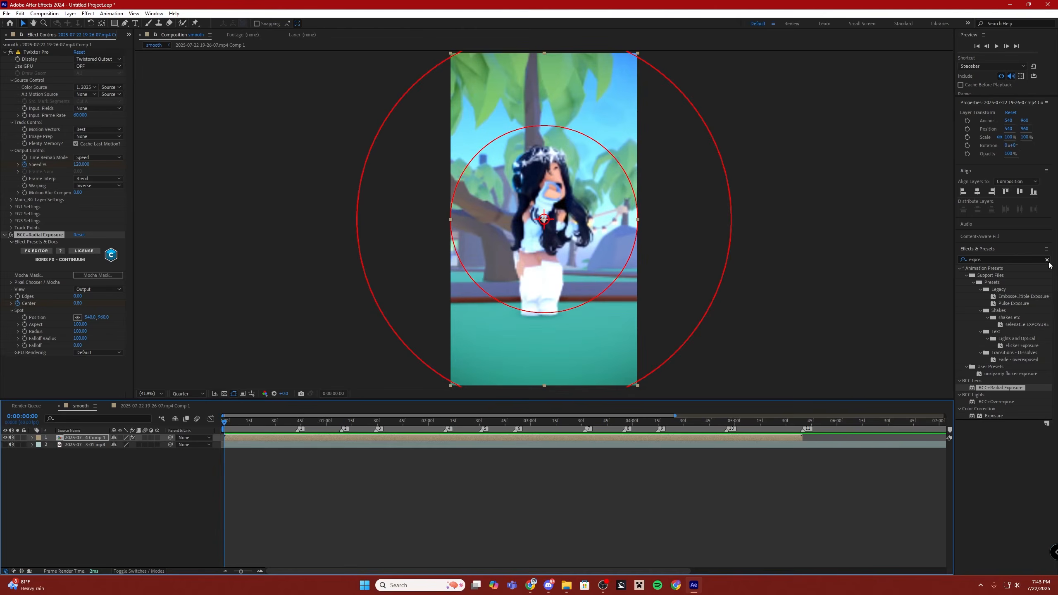
- Search the effects for "direction", apply Directional Blur to the emote clip, and keyframe its Blur Length at 25 at the start
left_click(1047, 259)
left_click(1020, 259)
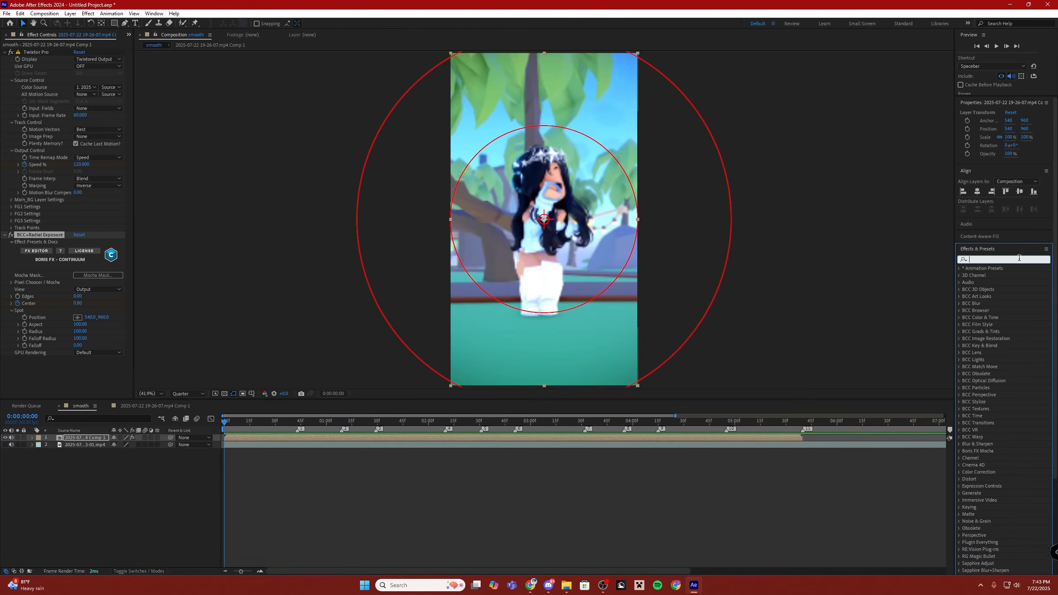
type("direction")
left_click_drag(1001, 311, 74, 393)
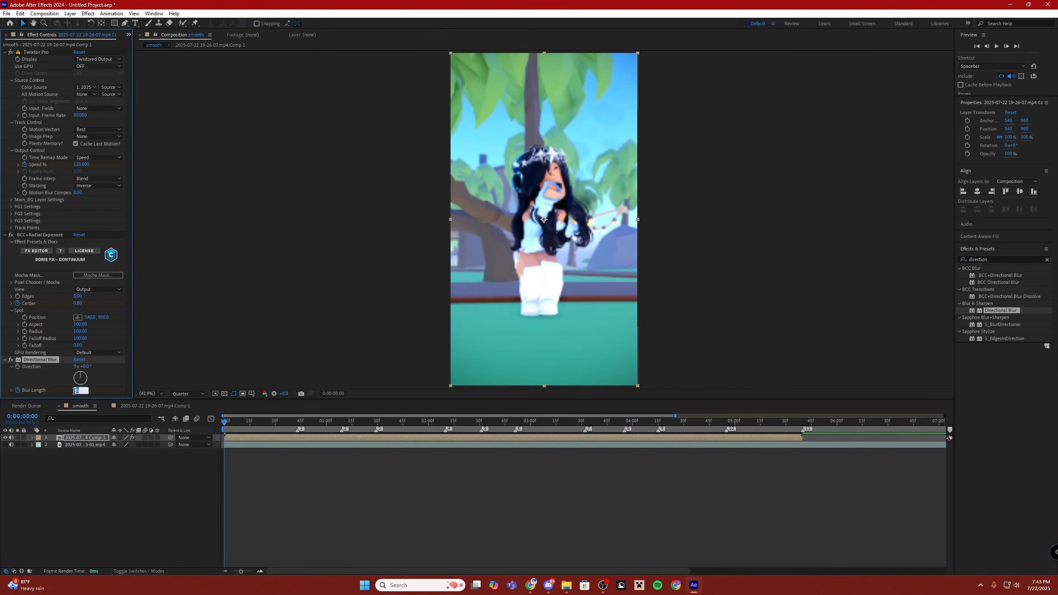
left_click(76, 390)
type("25.")
key("Return")
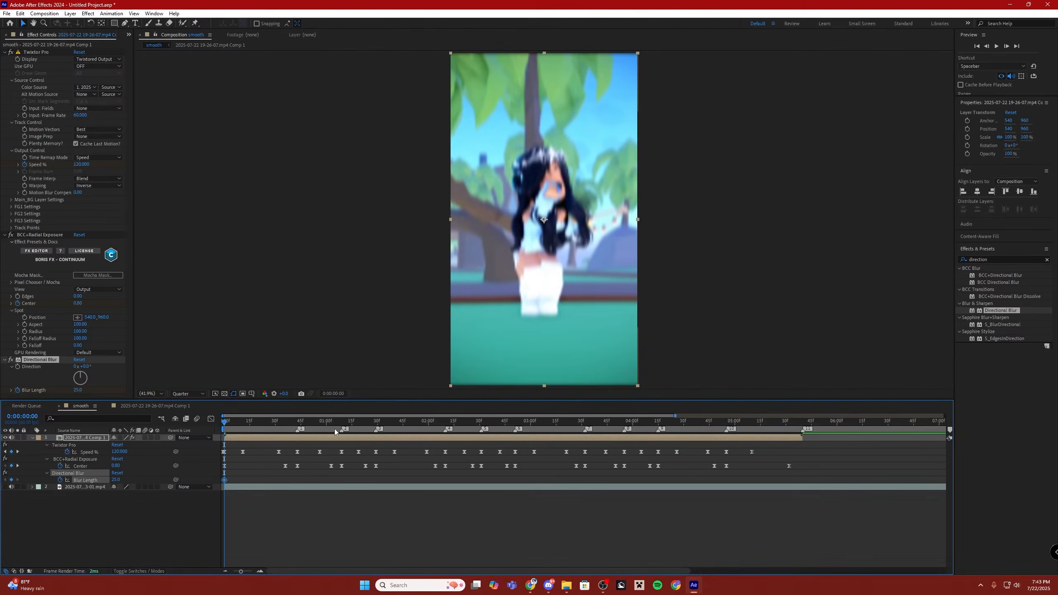
- Paste copies of the Blur Length keyframe of 25 at the beat markers along the clip
left_click(298, 425)
key("ctrl+v")
left_click(342, 424)
key("ctrl+v")
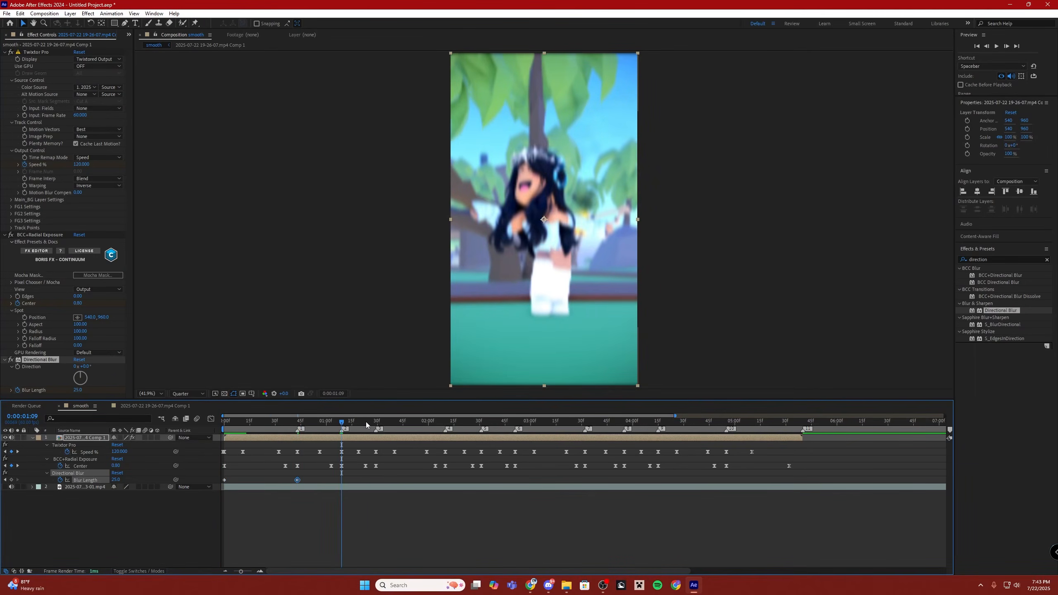
left_click(378, 424)
key("ctrl+v")
left_click(437, 425)
left_click_drag(440, 423, 446, 424)
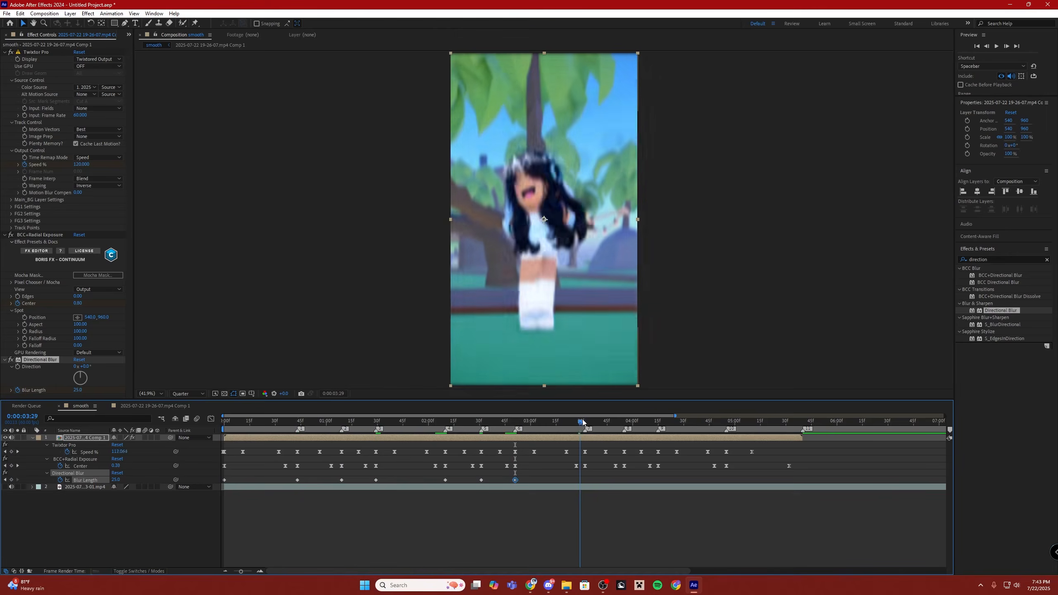
left_click_drag(581, 424, 587, 424)
key("ctrl+v")
left_click(627, 424)
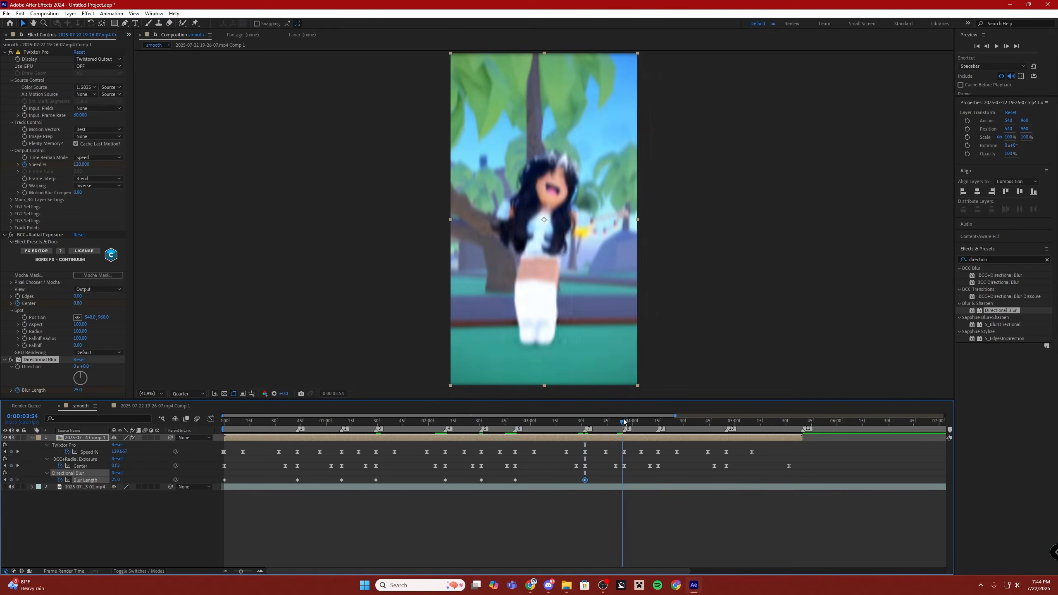
key("ctrl+v")
left_click(661, 424)
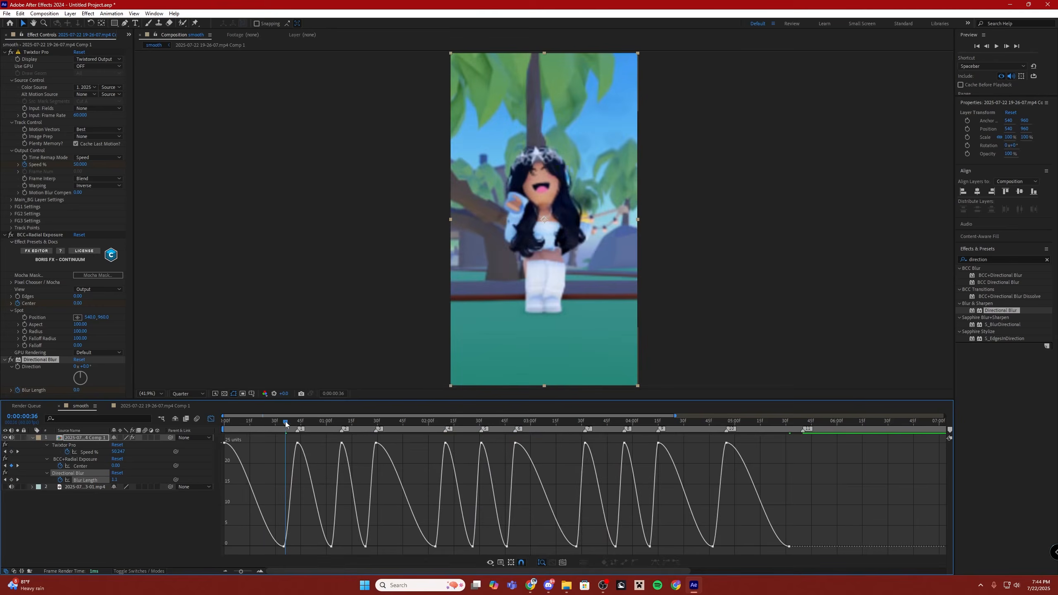
- Lengthen the incoming handles of the low Blur Length keyframes in the value graph so the blur drops off faster
left_click_drag(285, 424, 265, 423)
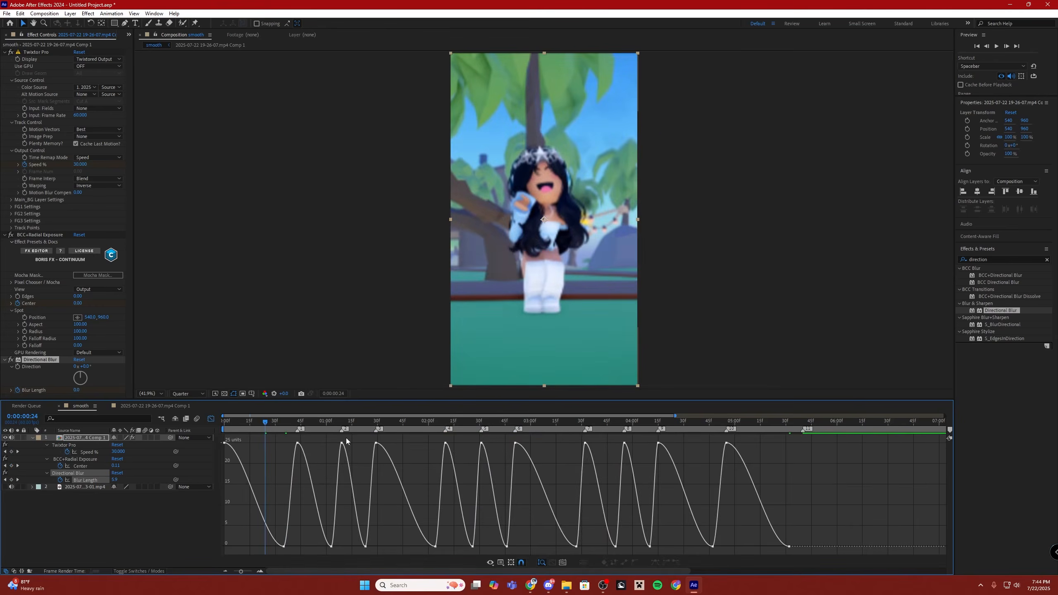
left_click_drag(799, 534, 248, 549)
key("Page_Down")
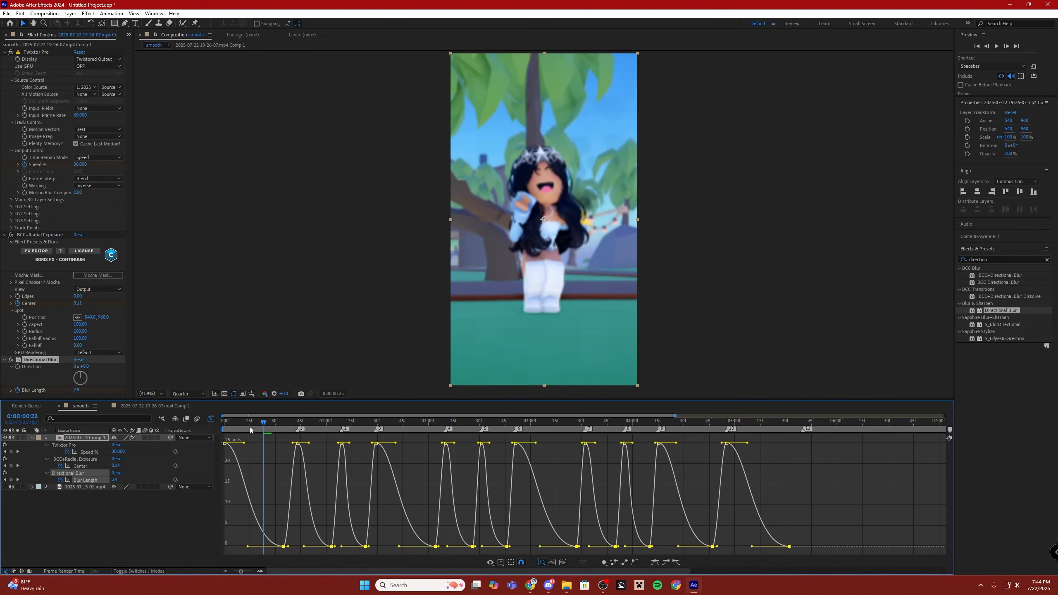
left_click_drag(255, 429, 223, 439)
key("shift+F3")
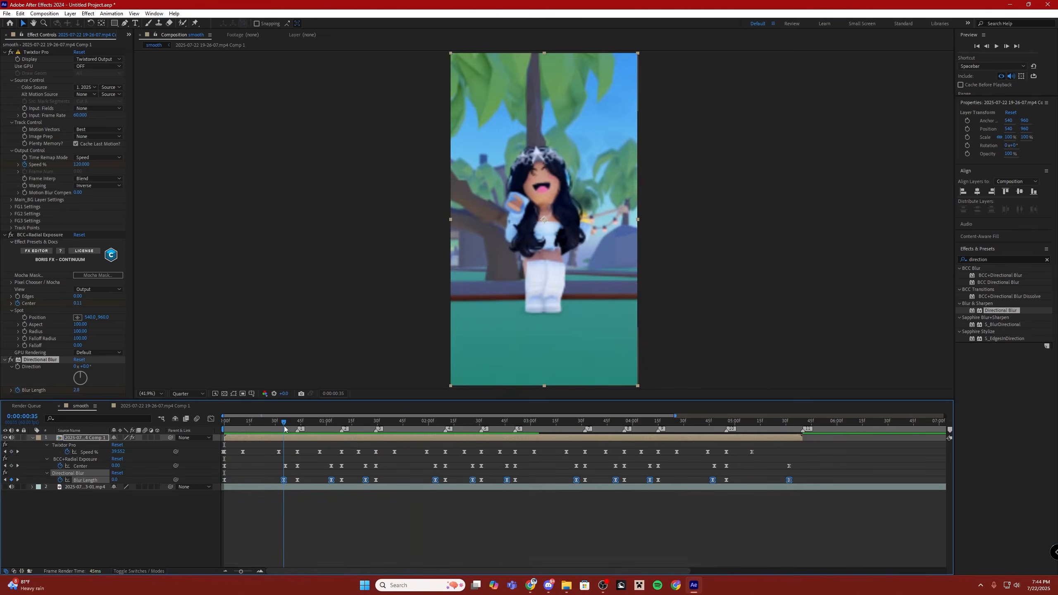
- Raise Blur Length to 50 on the keyframes at the clip's start and at the beat markers
left_click(115, 480)
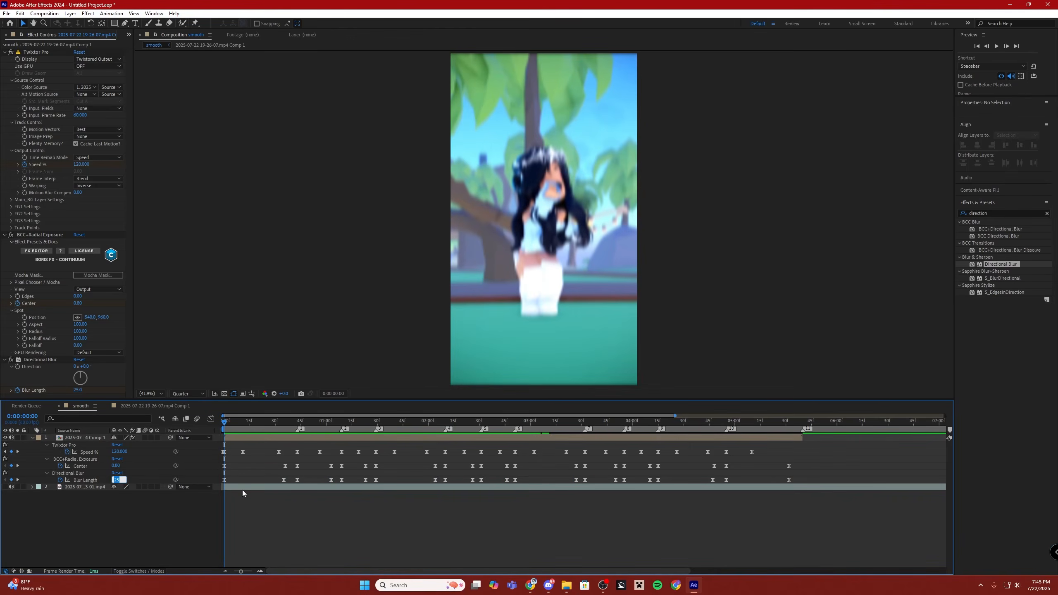
type("50")
key("Return")
left_click(297, 480)
left_click(341, 481, "shift")
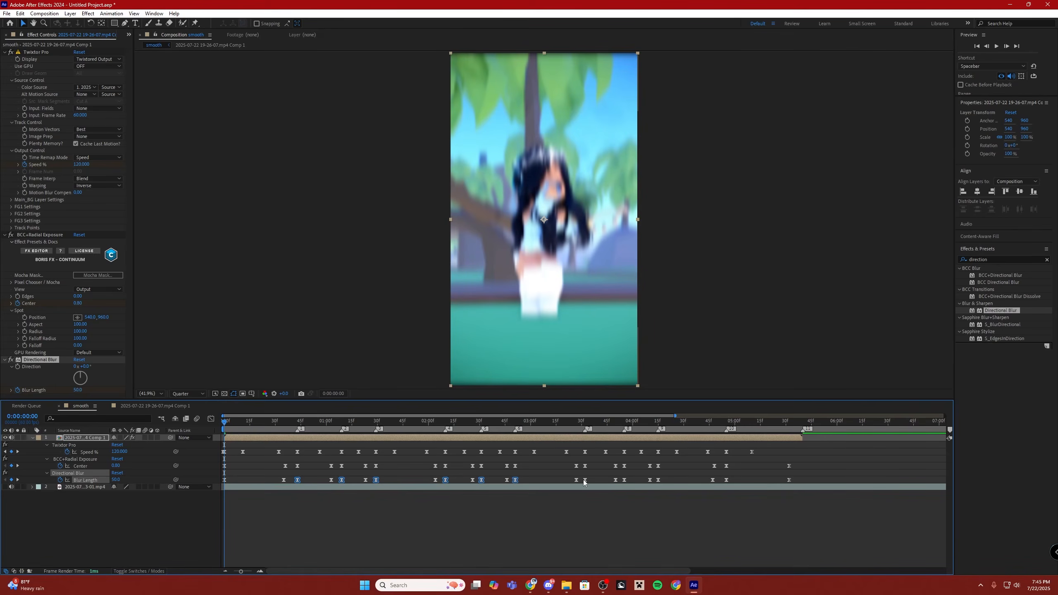
left_click(658, 480, "shift")
left_click(727, 481, "shift")
left_click_drag(334, 422, 341, 422)
left_click(115, 480)
type("50")
key("Return")
- Shift the low Blur Length keyframes between the beat markers earlier so each blur ends sooner
left_click(283, 517)
key("Home")
left_click_drag(283, 481, 260, 481)
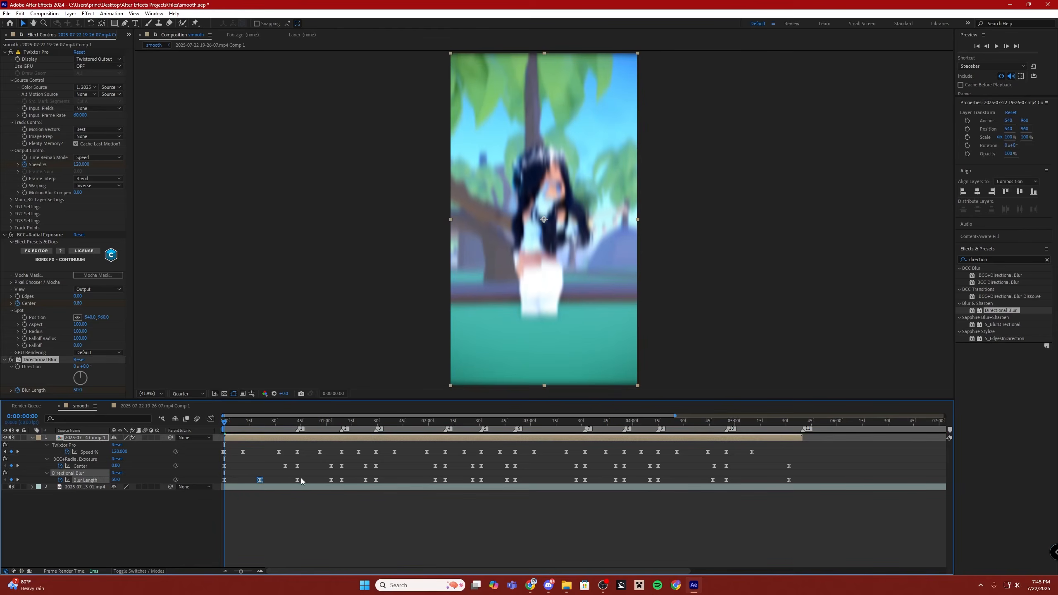
left_click_drag(331, 480, 320, 480)
left_click_drag(577, 481, 541, 483)
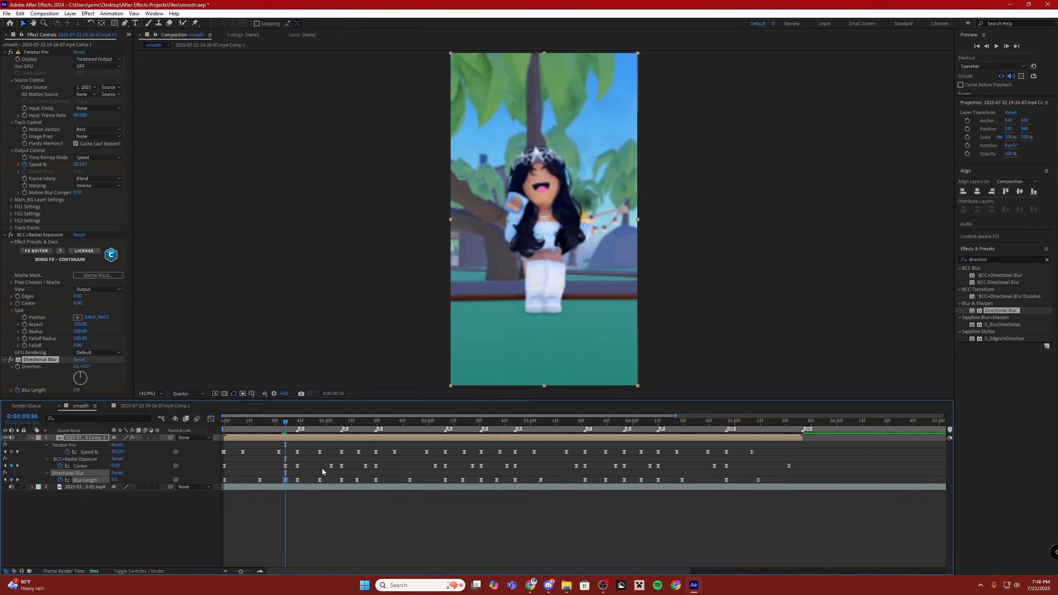
- Paste copies of the 0 Blur Length keyframe from 0:00:00:36 shortly before the following markers
left_click(333, 424)
key("ctrl+v")
left_click_drag(365, 423, 715, 427)
key("ctrl+v")
key("ctrl+v")
key("ctrl+v")
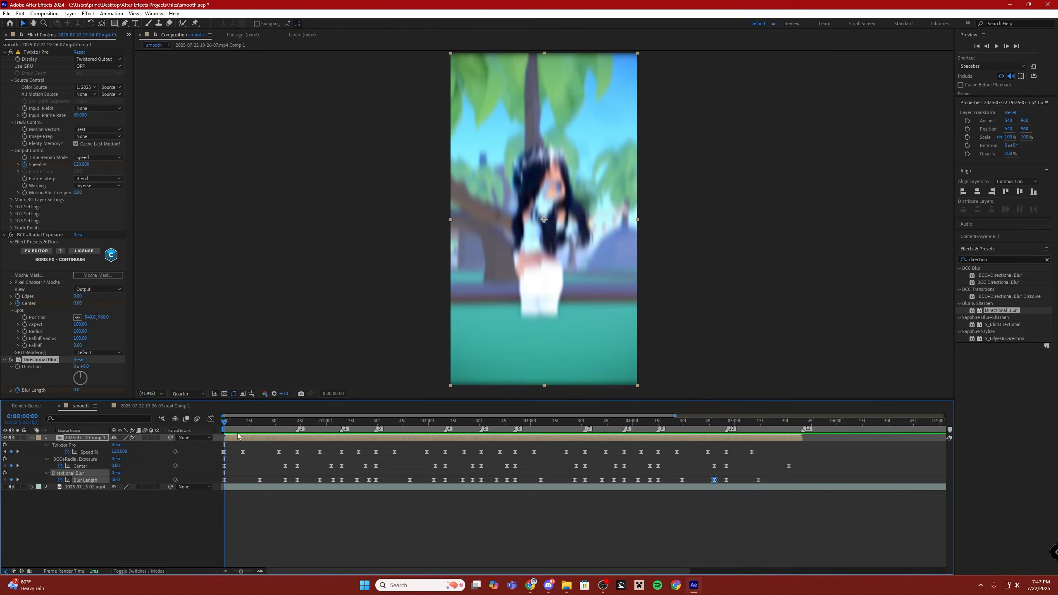
- Collapse the emote clip's keyframes, search the effects for "motion", and apply Motion Tile to the clip
left_click(33, 437)
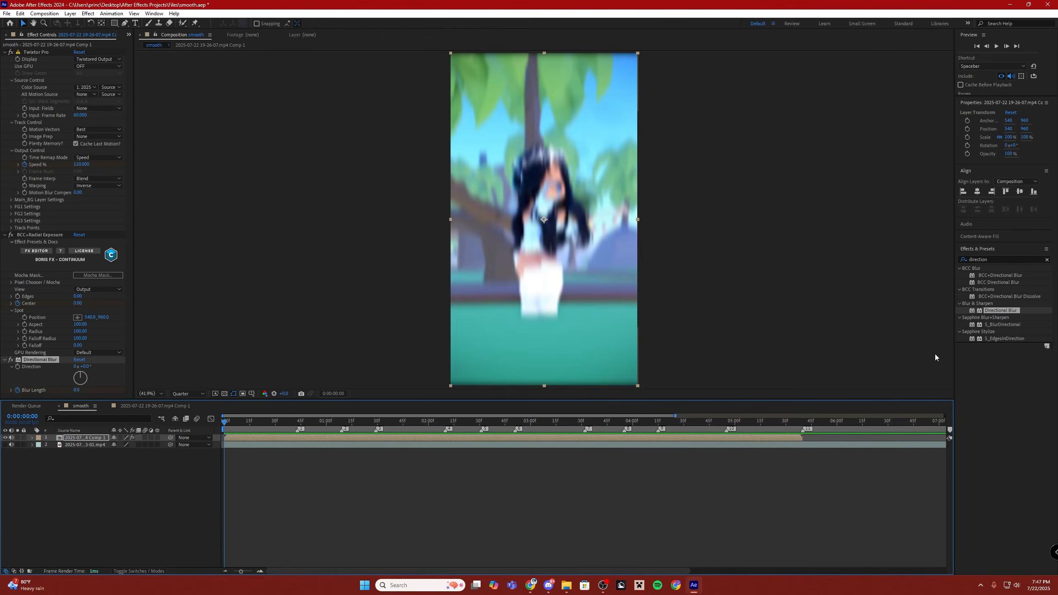
left_click(1047, 260)
left_click(1014, 260)
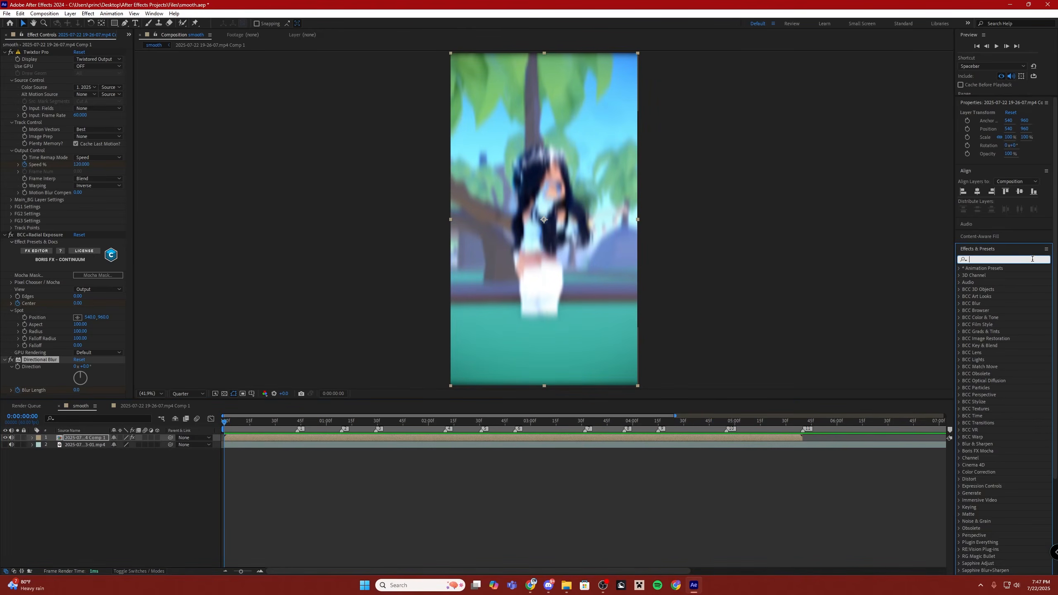
type("motion")
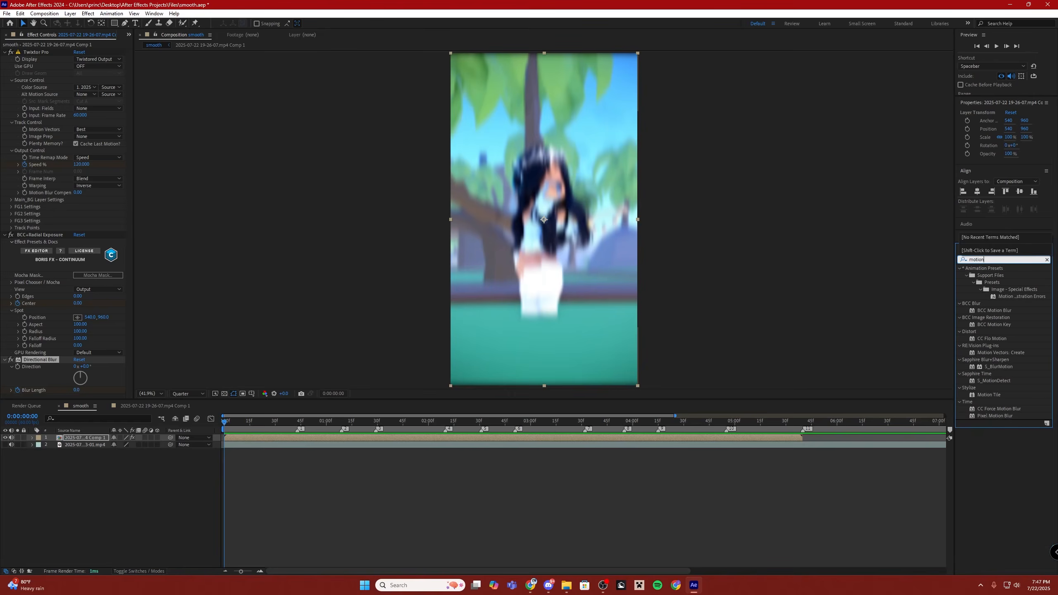
left_click_drag(988, 394, 590, 437)
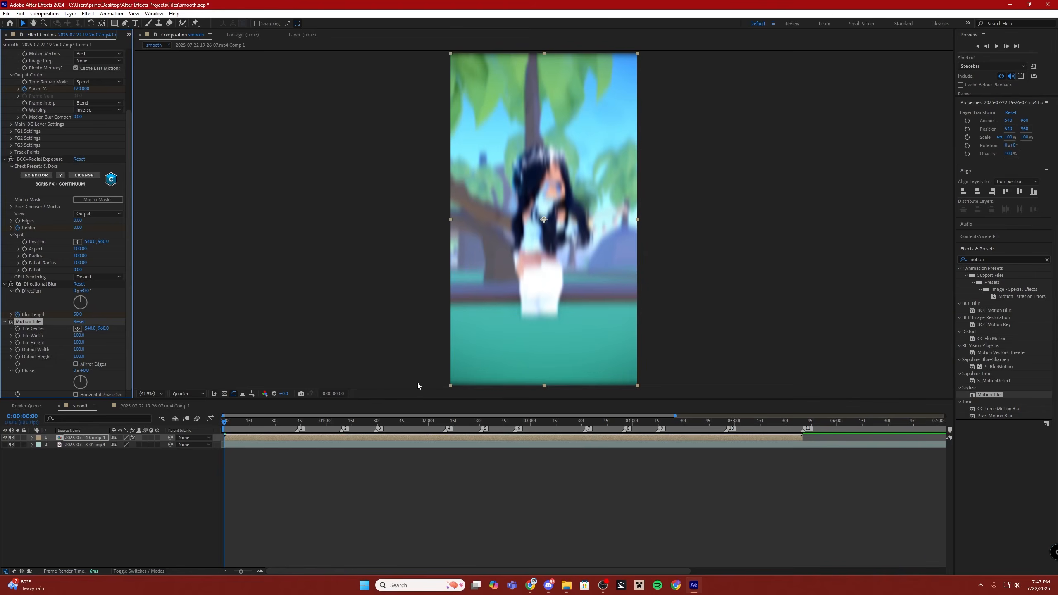
- Enable Mirror Edges and set Output Width and Height to 200 for Motion Tile, placing it above Directional Blur
left_click(82, 365)
left_click(78, 356)
type("200")
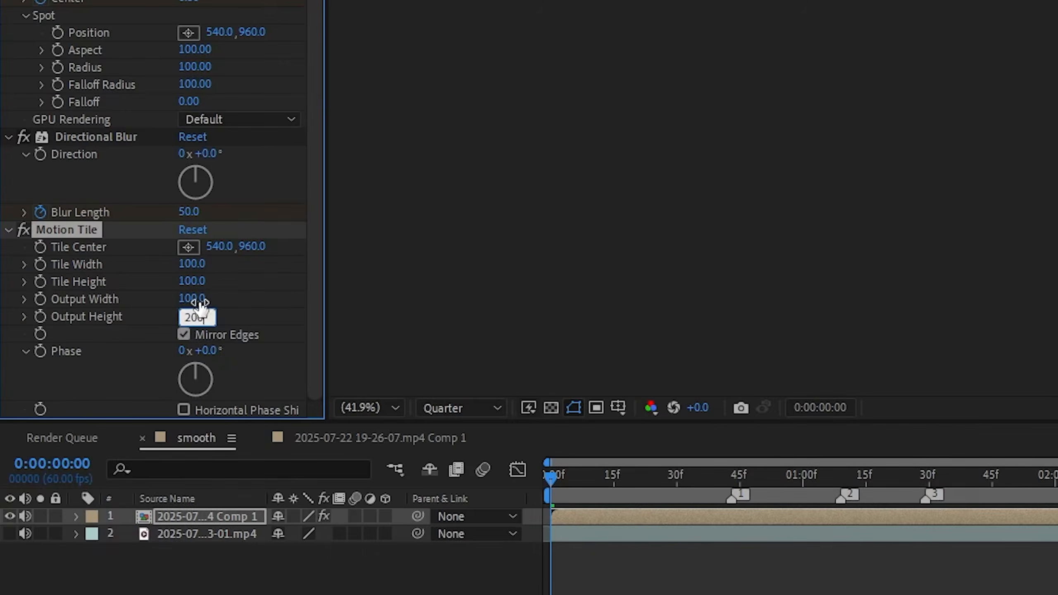
left_click(193, 299)
type("200")
key("Return")
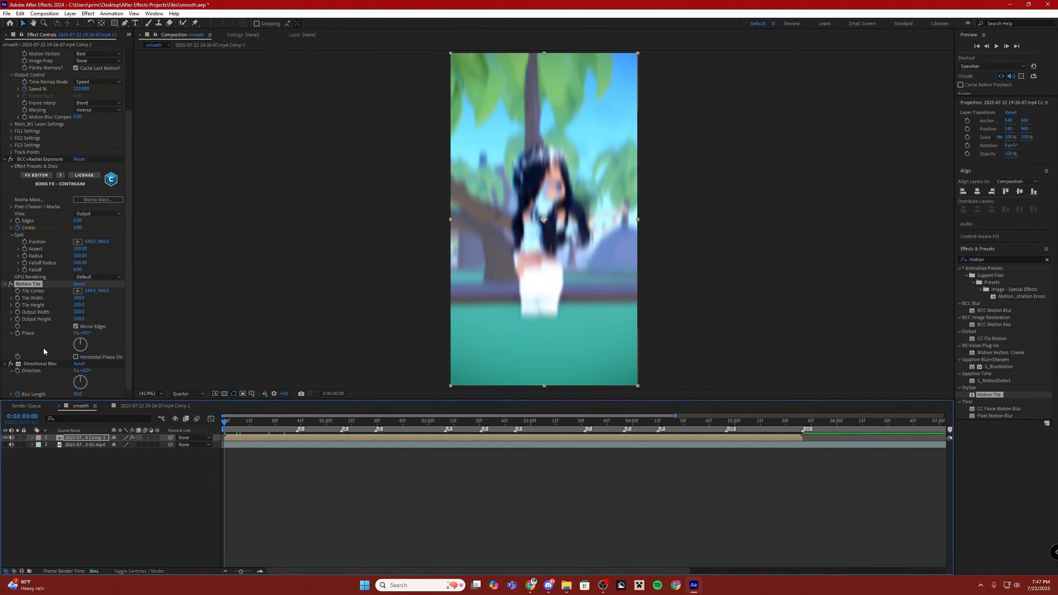
left_click(41, 364)
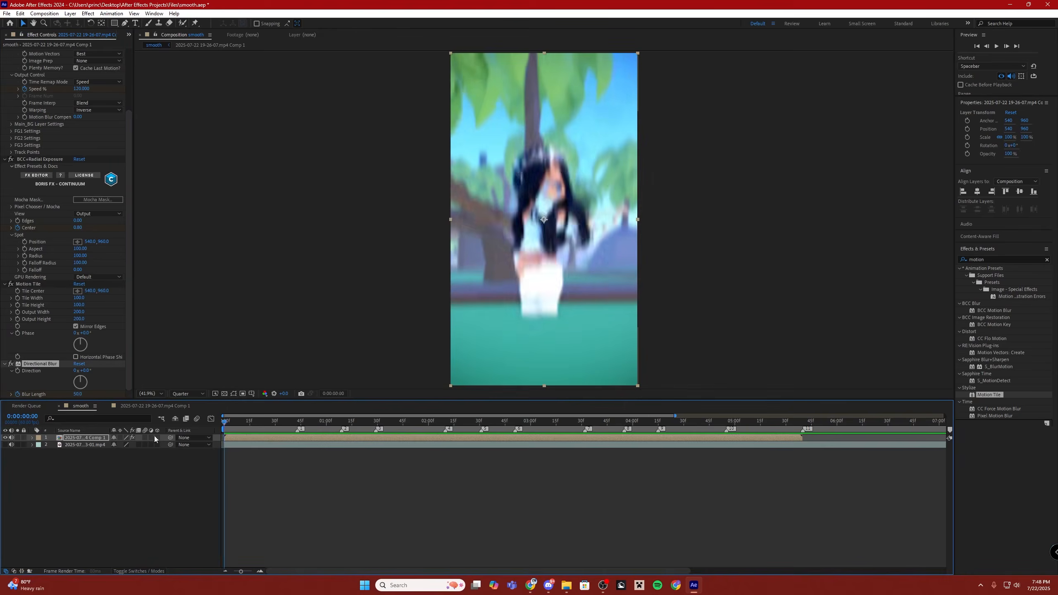
- Keyframe the emote clip's Scale from its current value at the start to 115% shortly before the first beat marker
left_click_drag(405, 398, 574, 433)
key("Home")
left_click(416, 490)
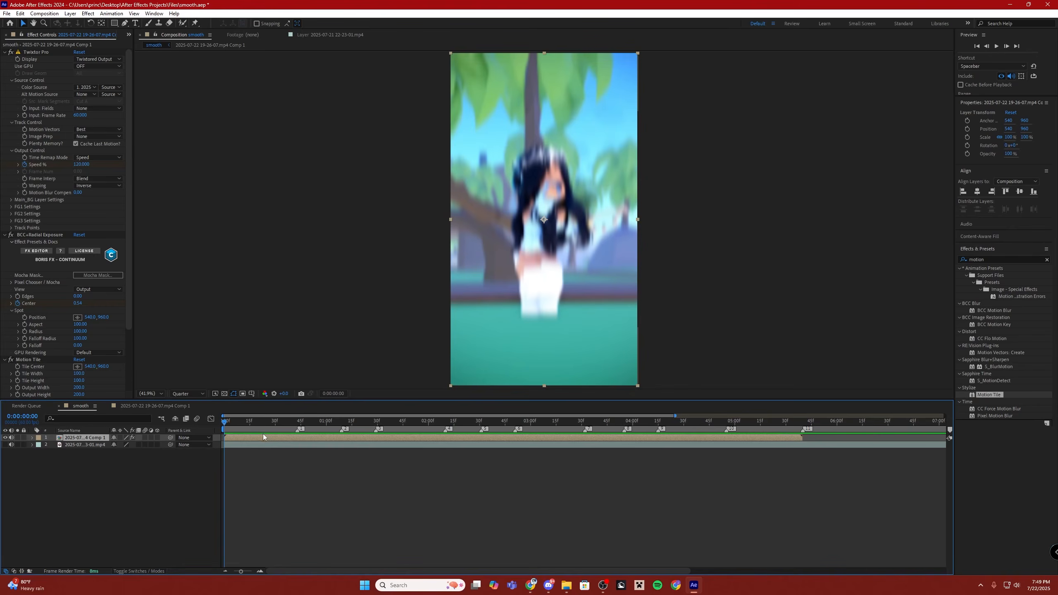
key("s")
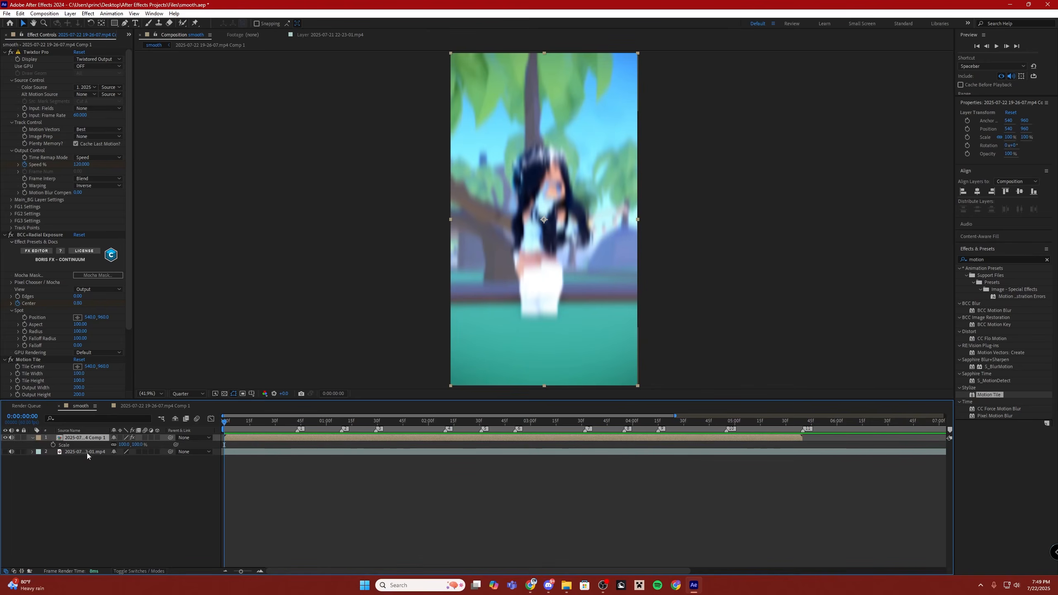
left_click(53, 445)
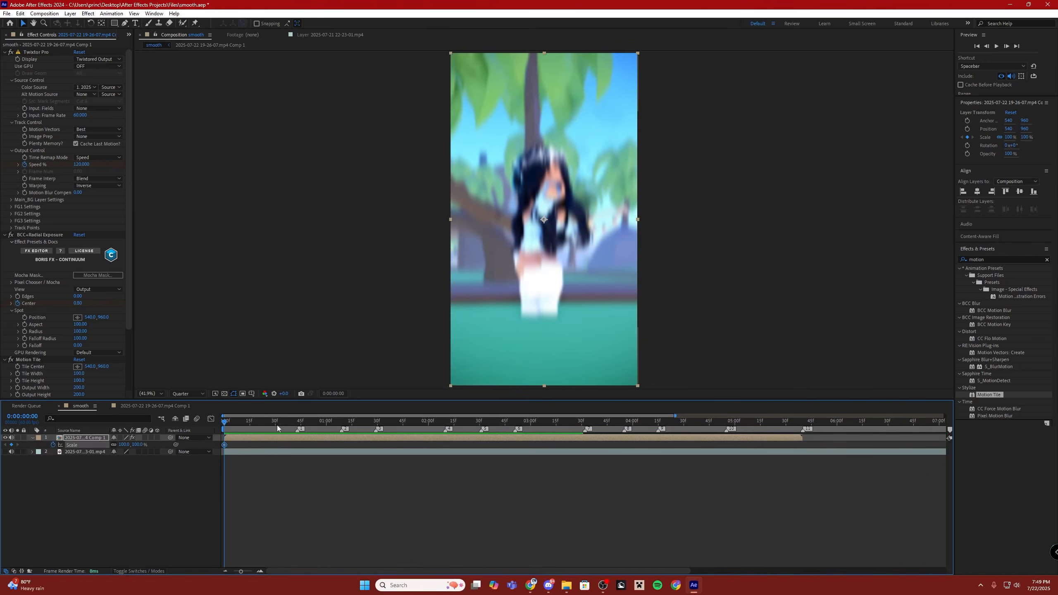
left_click(279, 424)
left_click(124, 444)
type("11")
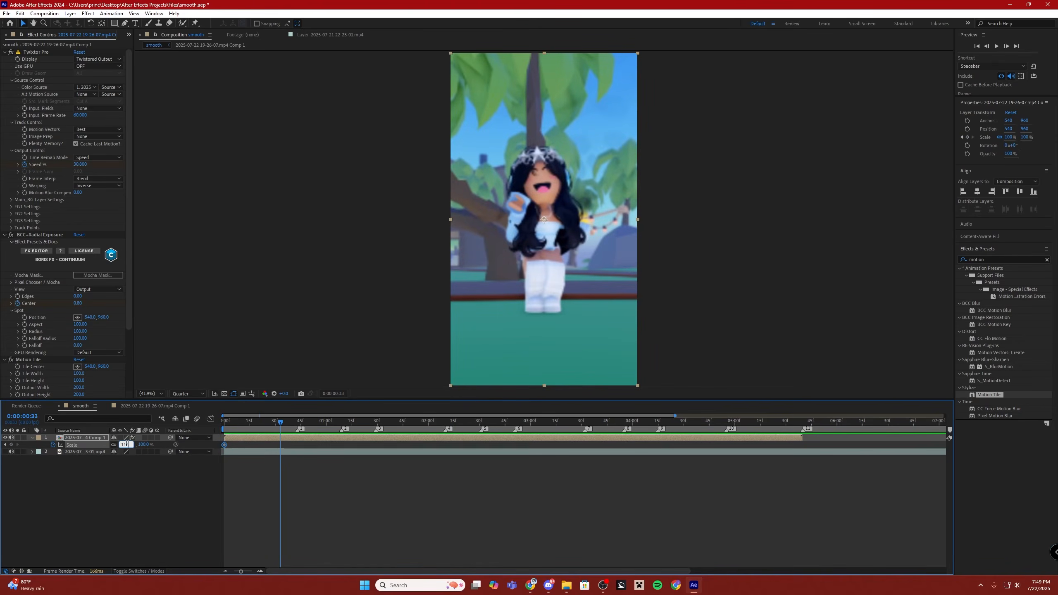
type("5")
key("Return")
- Reshape the emote clip's Scale curve in the graph editor so the zoom-in rises fast and settles slowly
key("shift+F3")
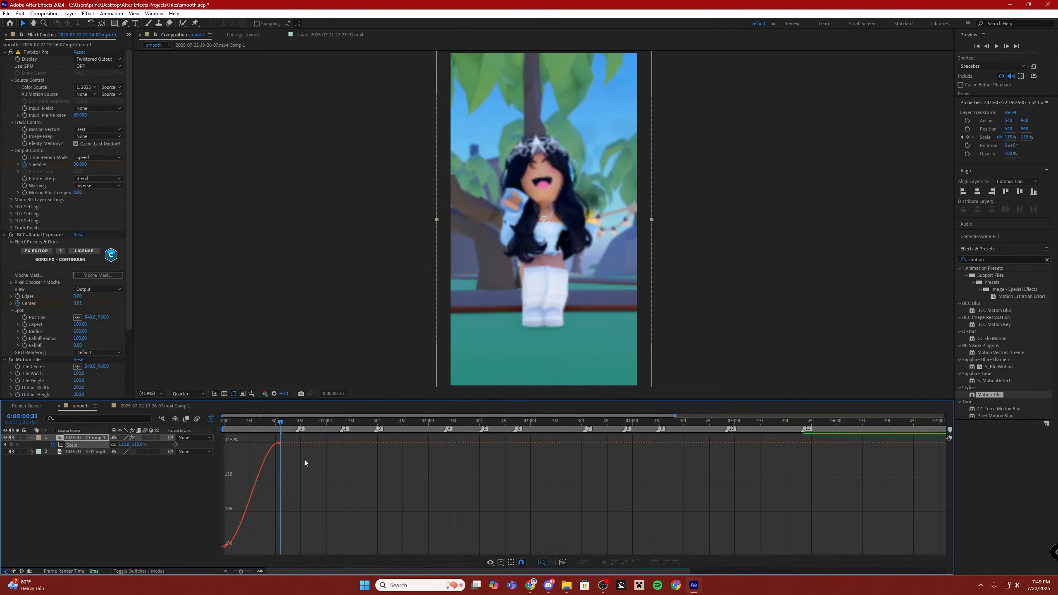
left_click_drag(241, 571, 252, 547)
left_click(239, 545)
left_click_drag(364, 444, 382, 426)
key("shift+F3")
- Add a null object above the emote clip and trim its start to 0:00:00:24
right_click(380, 479)
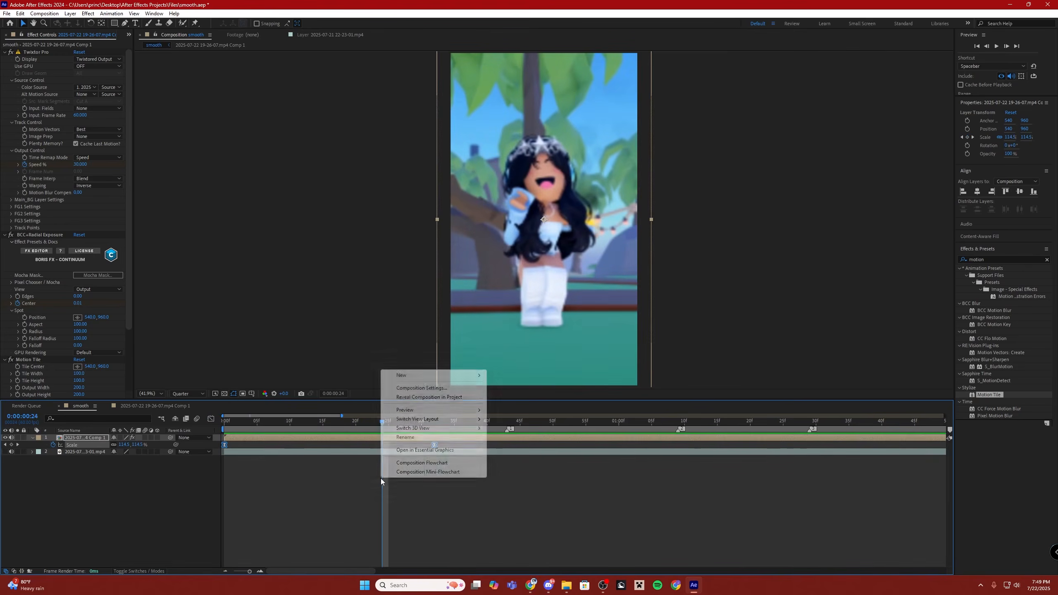
left_click(370, 526)
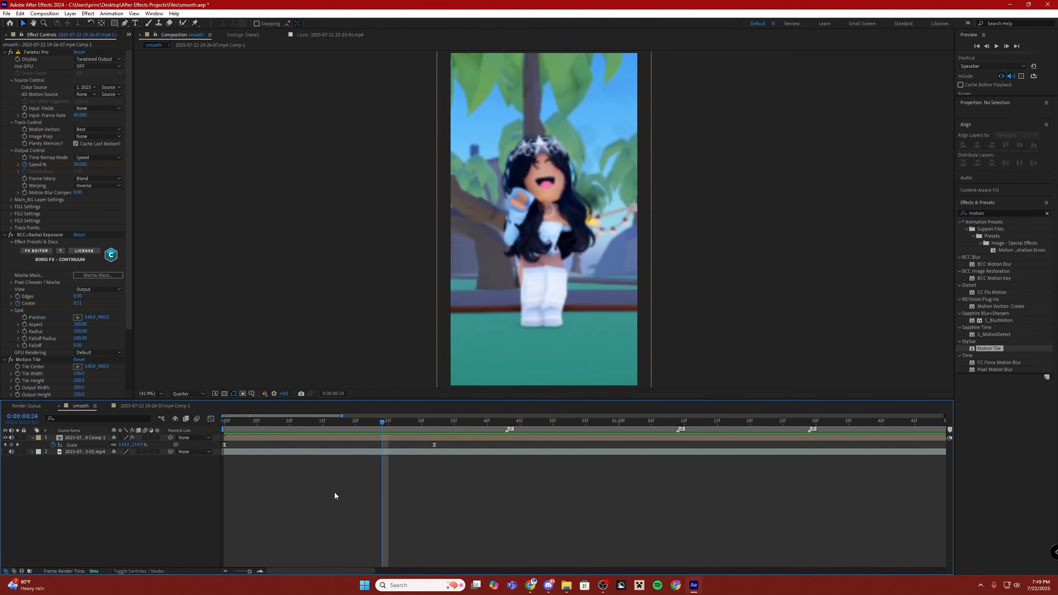
right_click(335, 493)
mouse_move(416, 390)
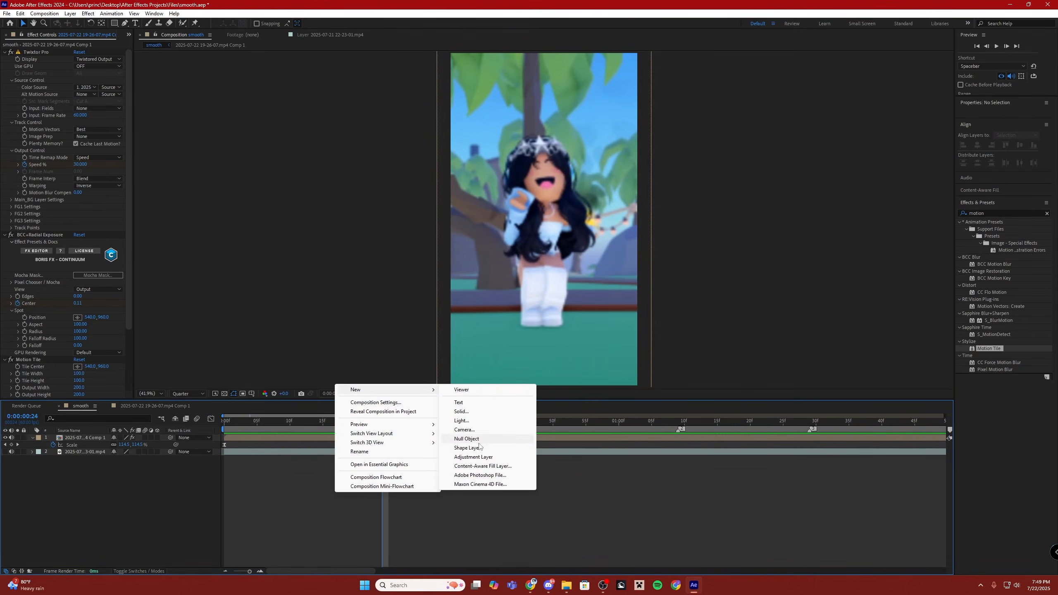
left_click(261, 541)
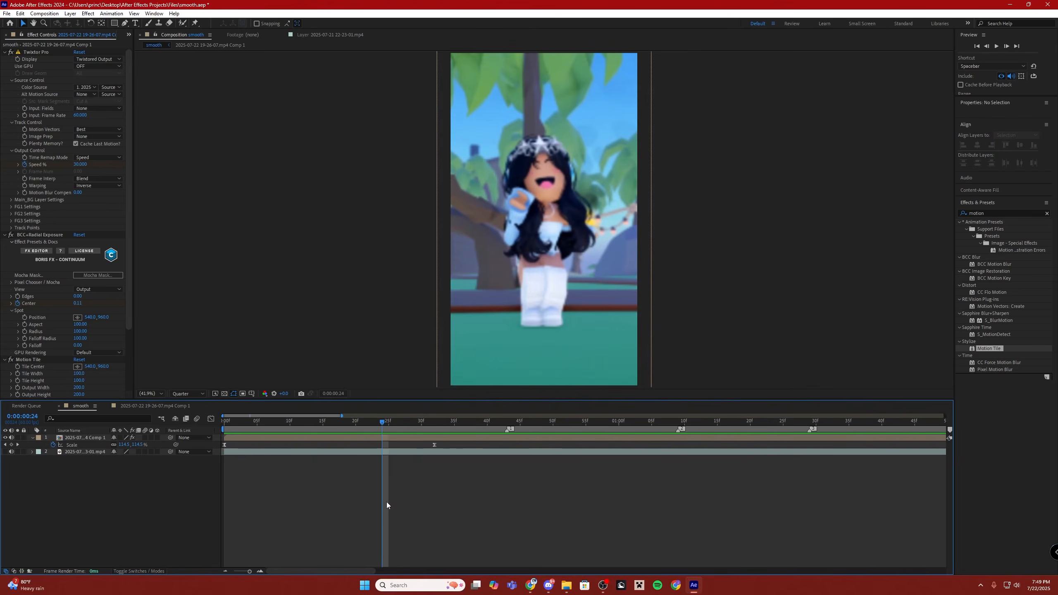
key("ctrl+alt+shift+y")
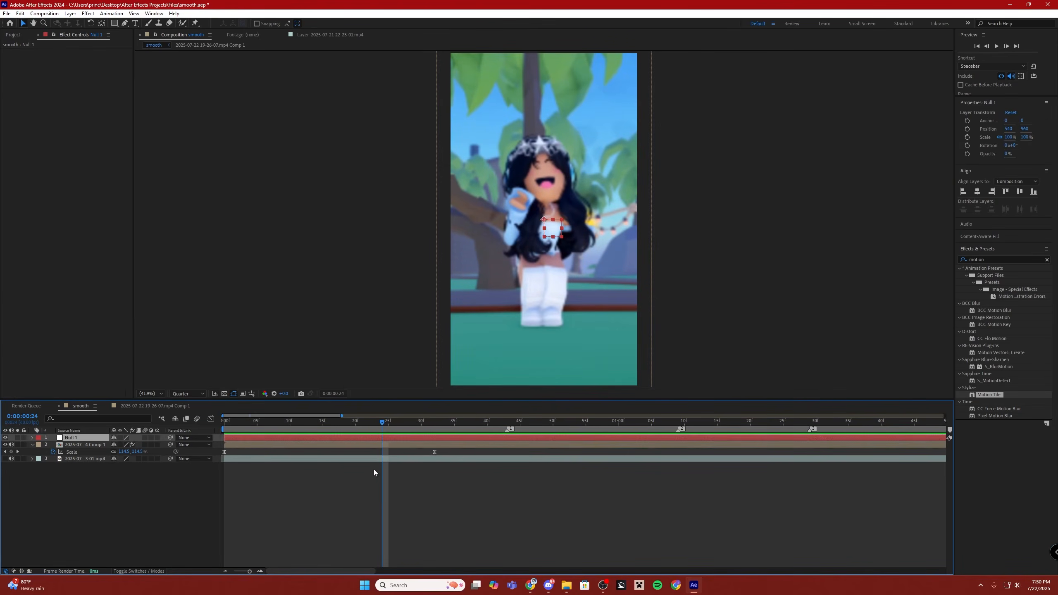
key("alt+[")
- Show the Parent & Link column with the layer switches and parent the emote clip to the null
left_click(380, 449)
left_click_drag(382, 422, 646, 432)
left_click(646, 437)
left_click(397, 445)
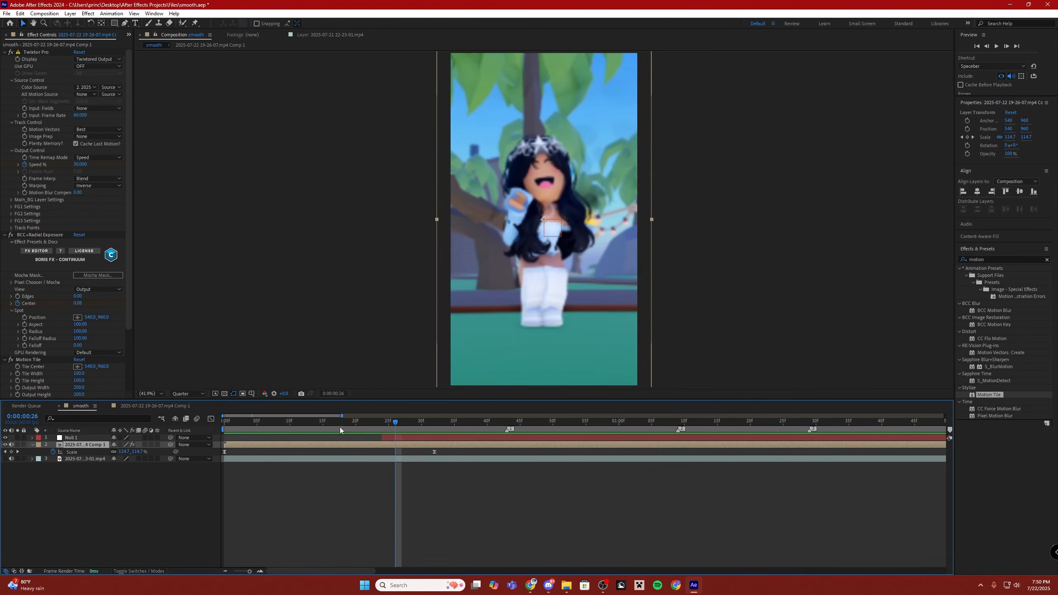
key("Page_Up")
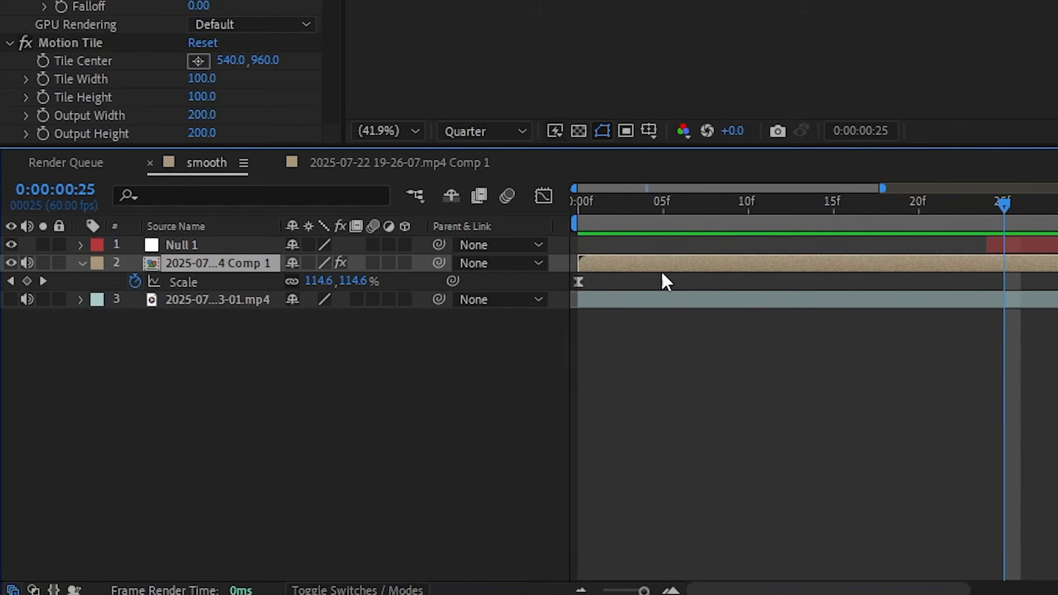
left_click(352, 590)
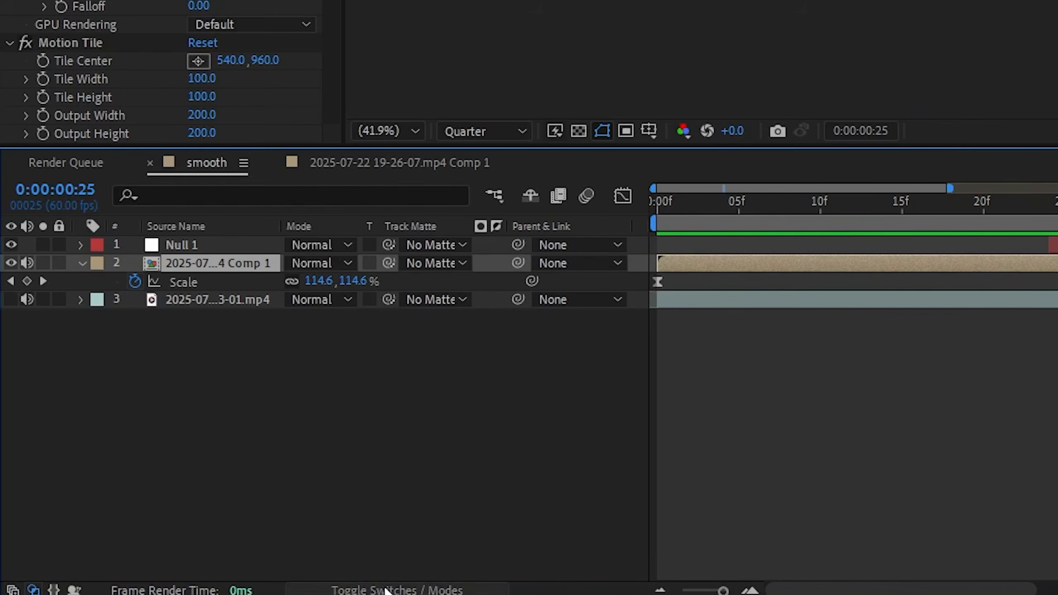
left_click(417, 590)
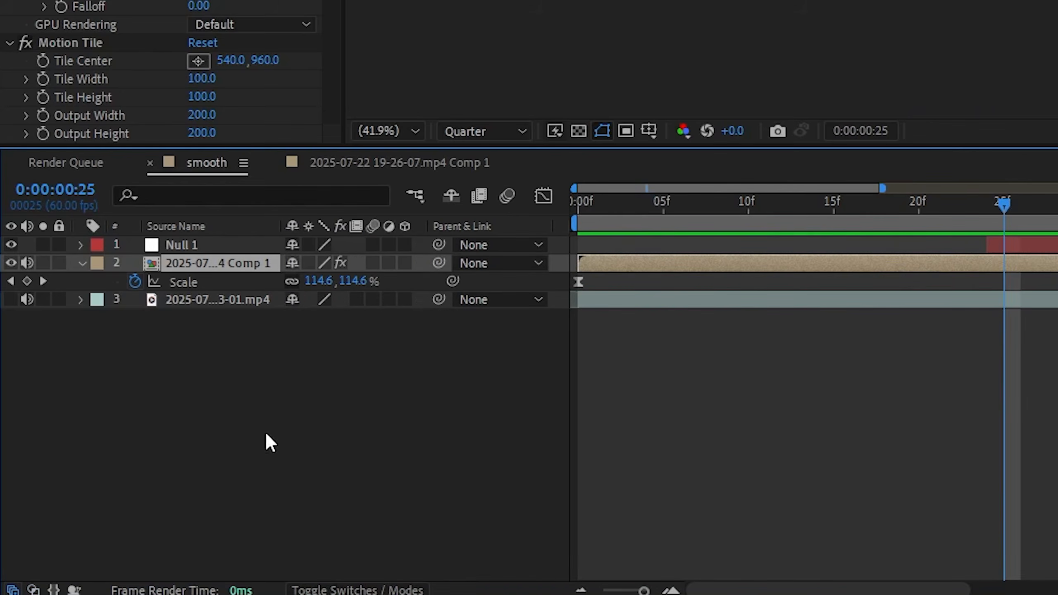
left_click_drag(439, 263, 200, 250)
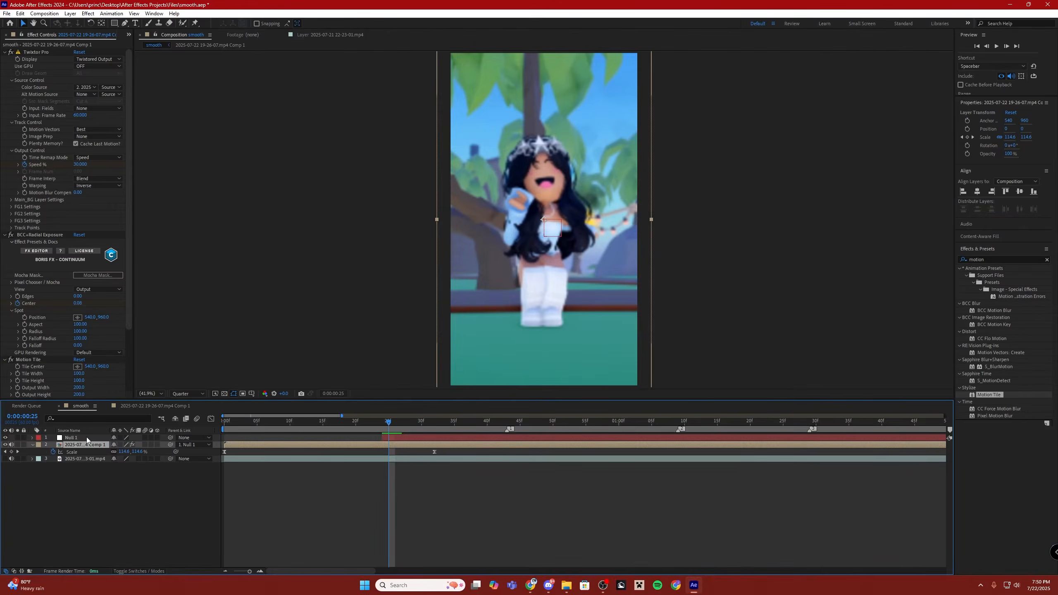
- Reveal the null's Scale and set a 100% keyframe at 0:00:00:24
left_click(402, 438)
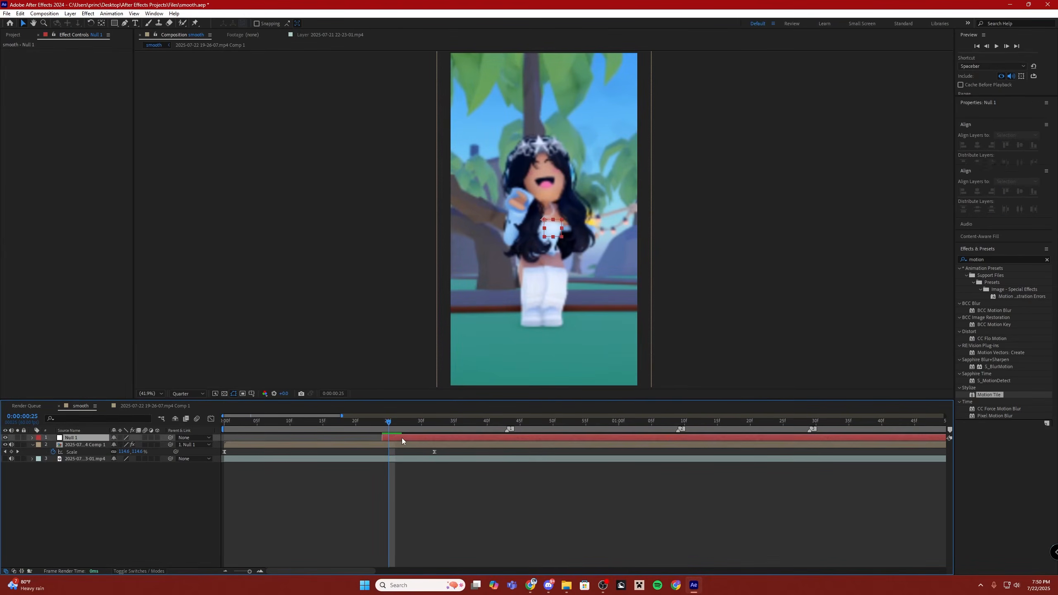
key("s")
mouse_move(128, 446)
left_mouse_down()
mouse_move(161, 447)
mouse_move(147, 446)
left_mouse_up()
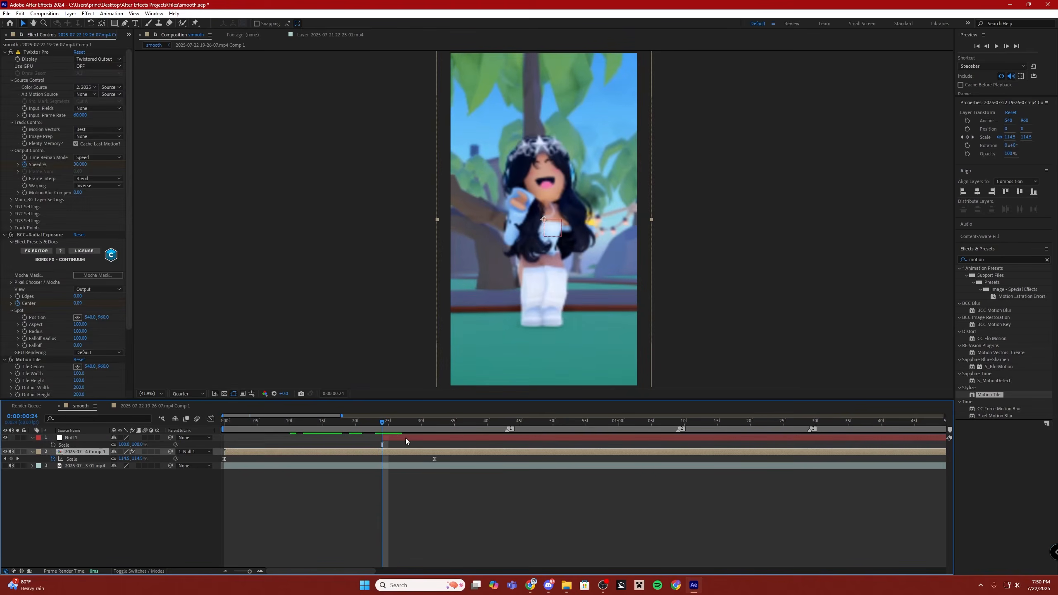
left_click(405, 440)
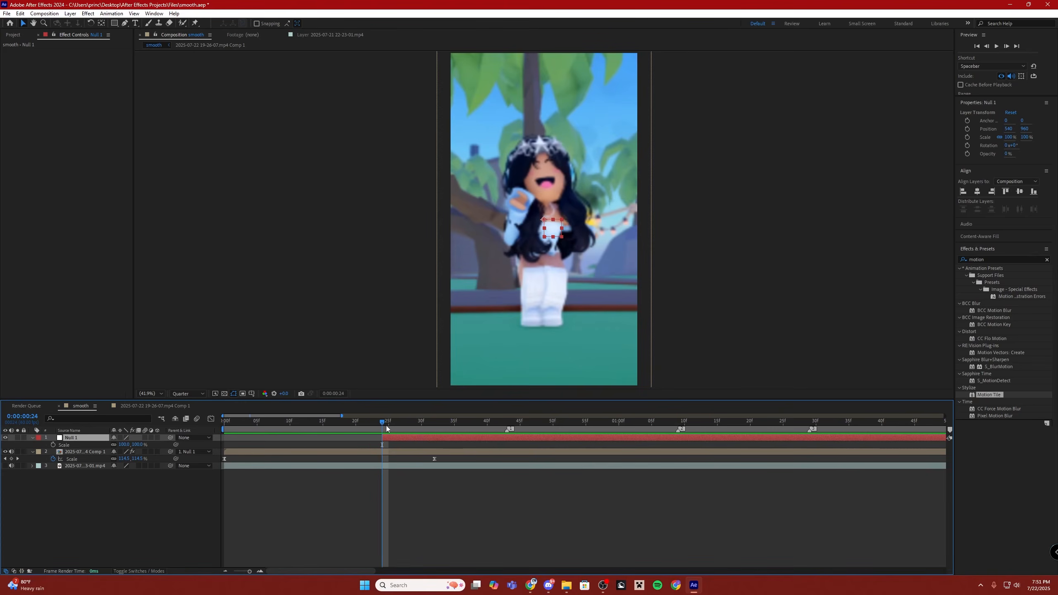
left_click(53, 445)
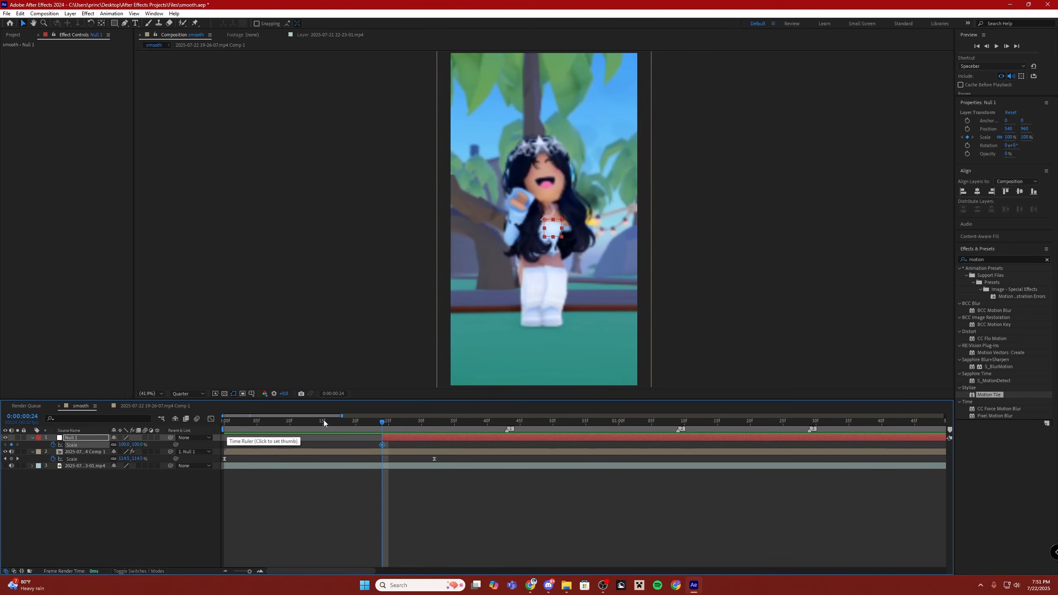
- Set the null's Scale to 85% at 0:00:01:03, ahead of the second beat marker
left_click(389, 422)
left_click_drag(389, 424, 632, 448)
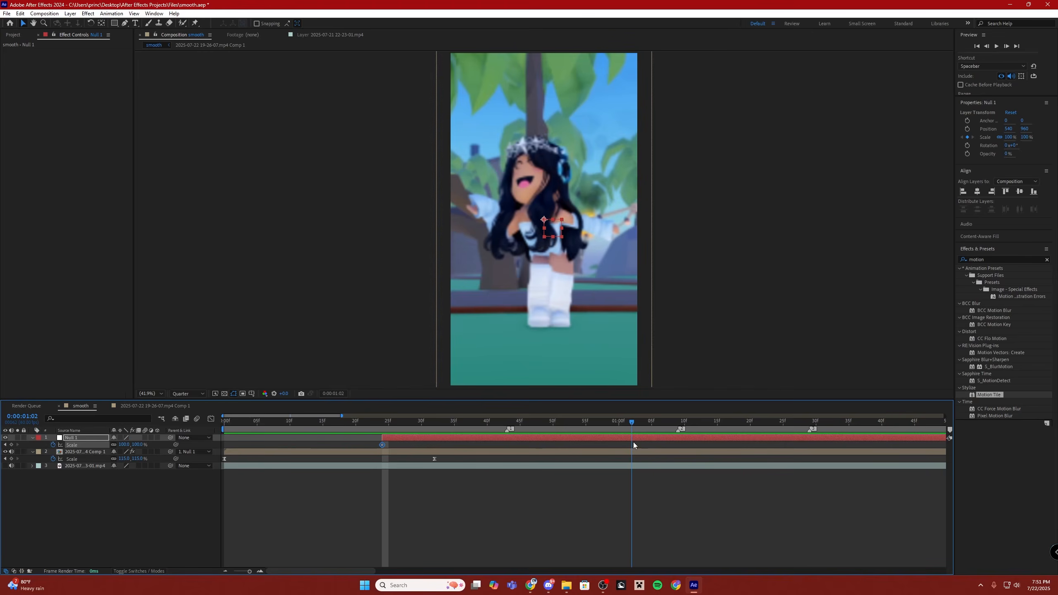
key("Page_Down")
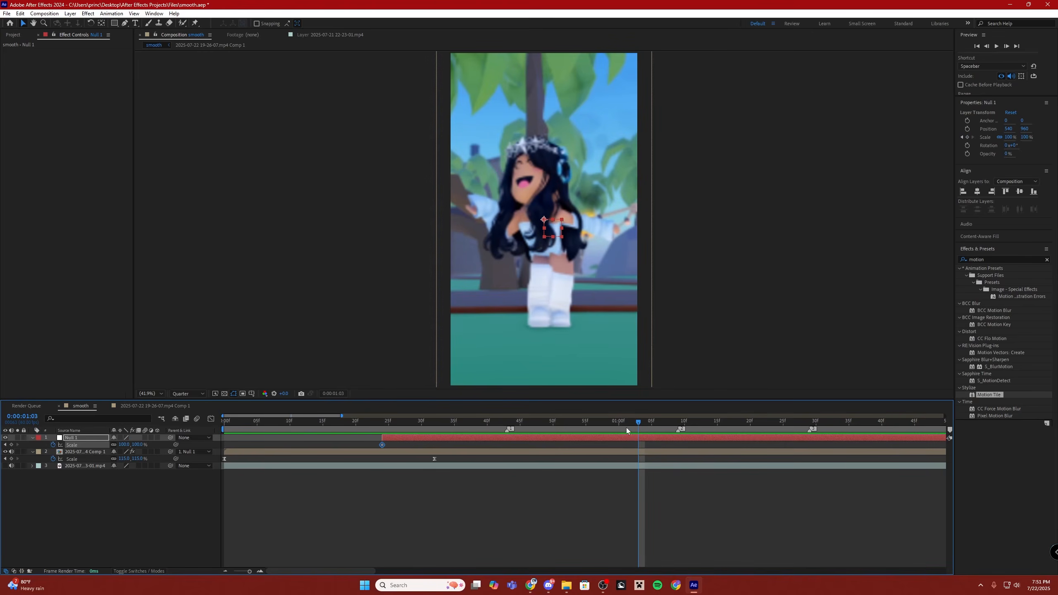
left_click_drag(635, 429, 633, 431)
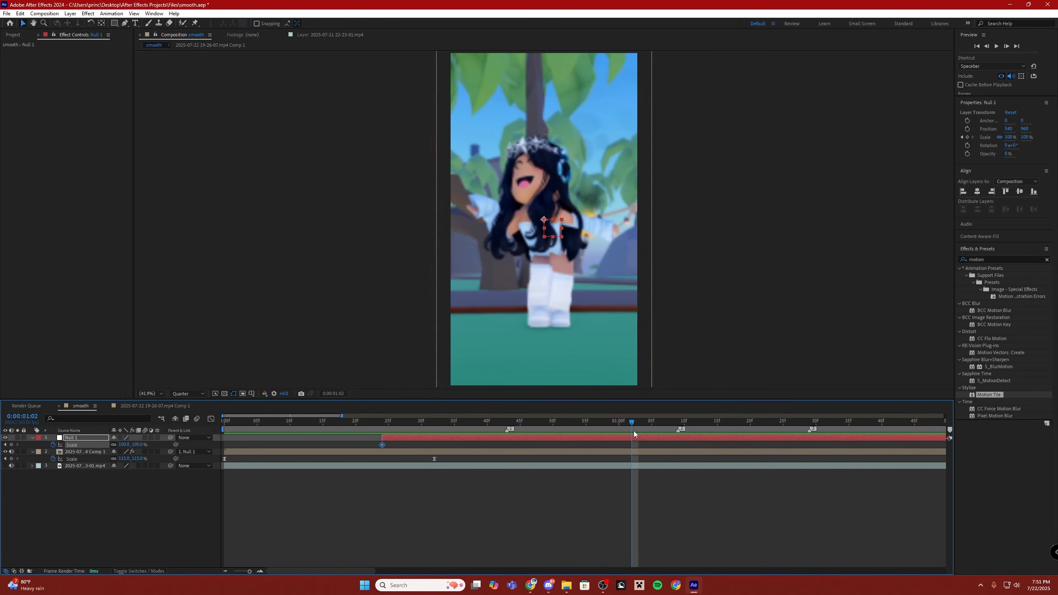
key("Page_Down")
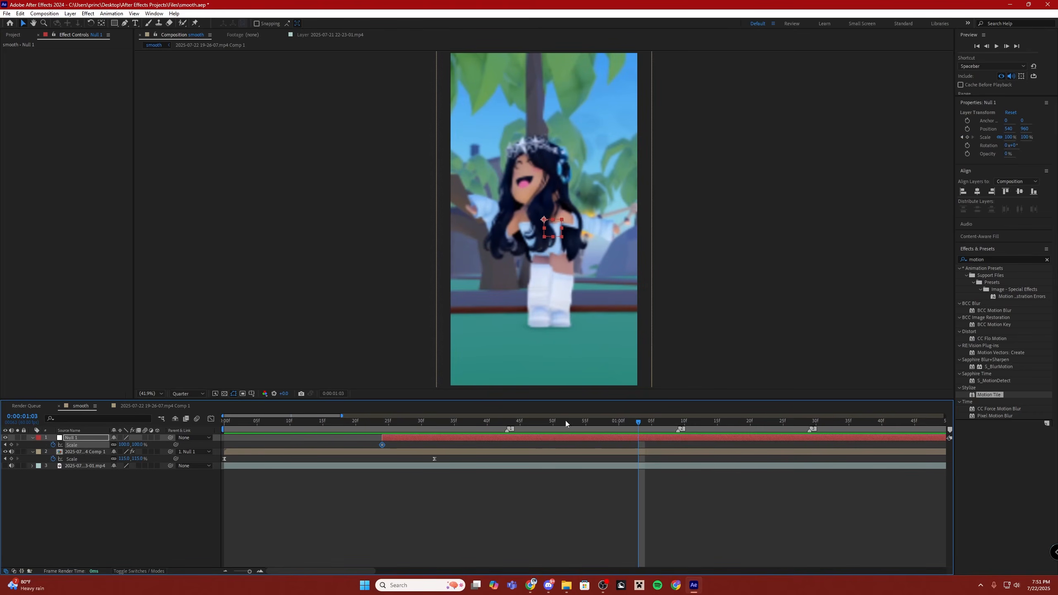
left_click(127, 445)
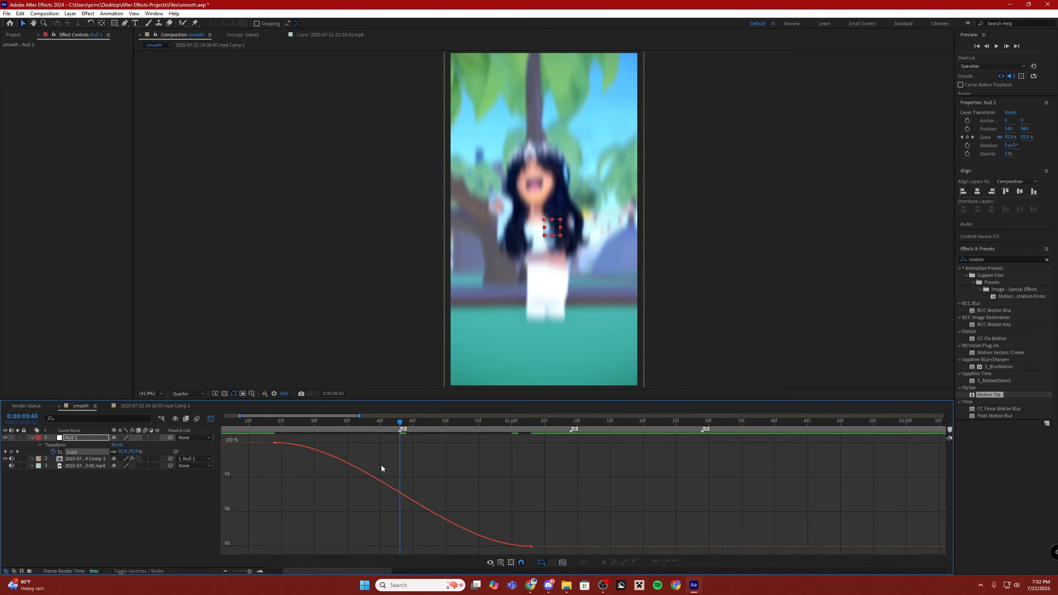
- Lengthen both handles of the null's Scale curve into a steep S centred on the first beat marker, and scrub through the zoom-out
scroll(381, 465, "left", 5)
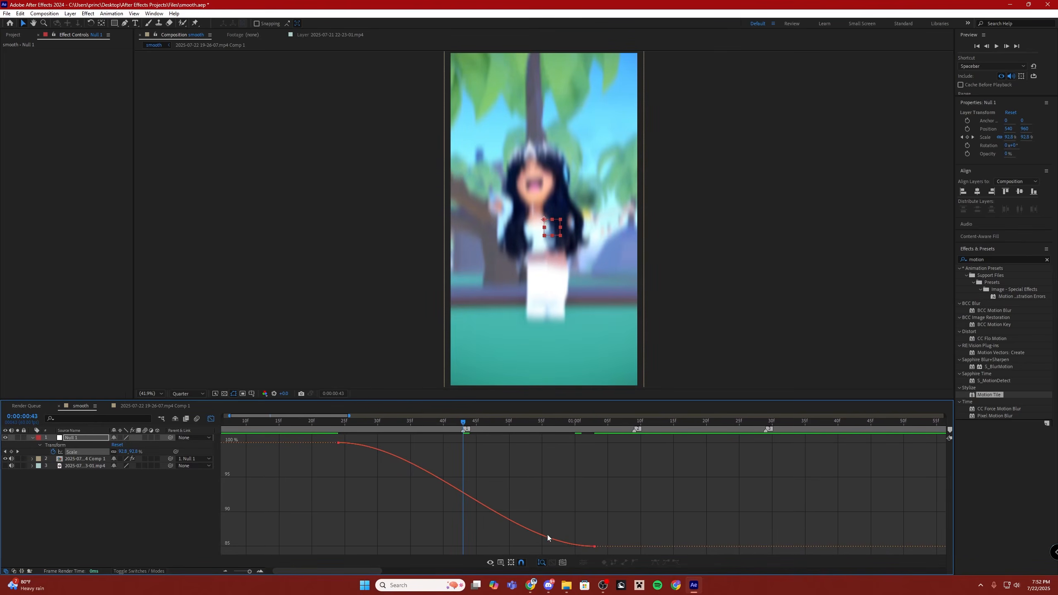
left_click(342, 446)
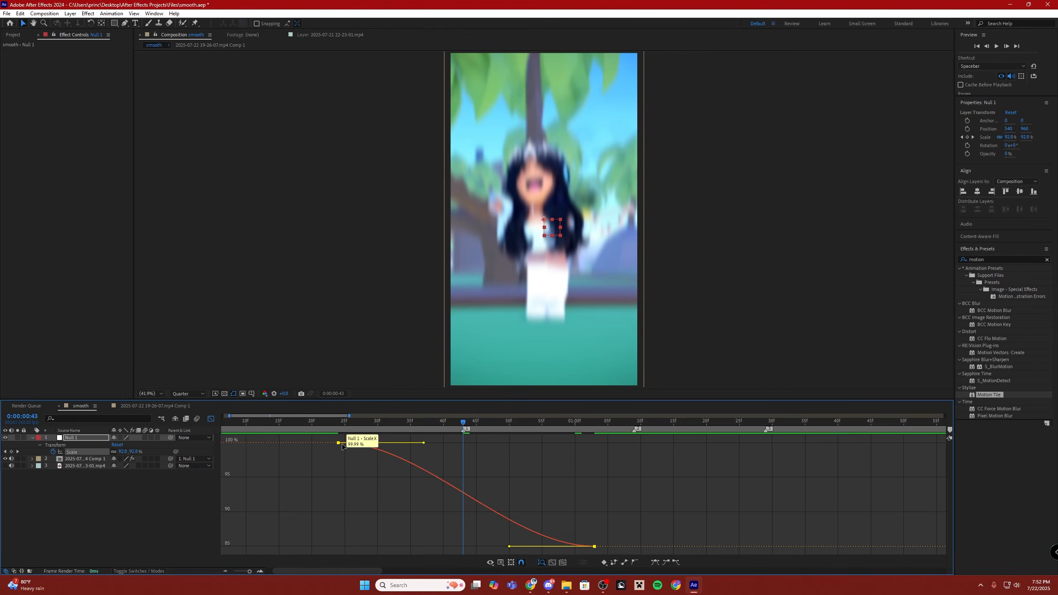
left_click_drag(424, 443, 489, 443)
left_click_drag(509, 546, 425, 546)
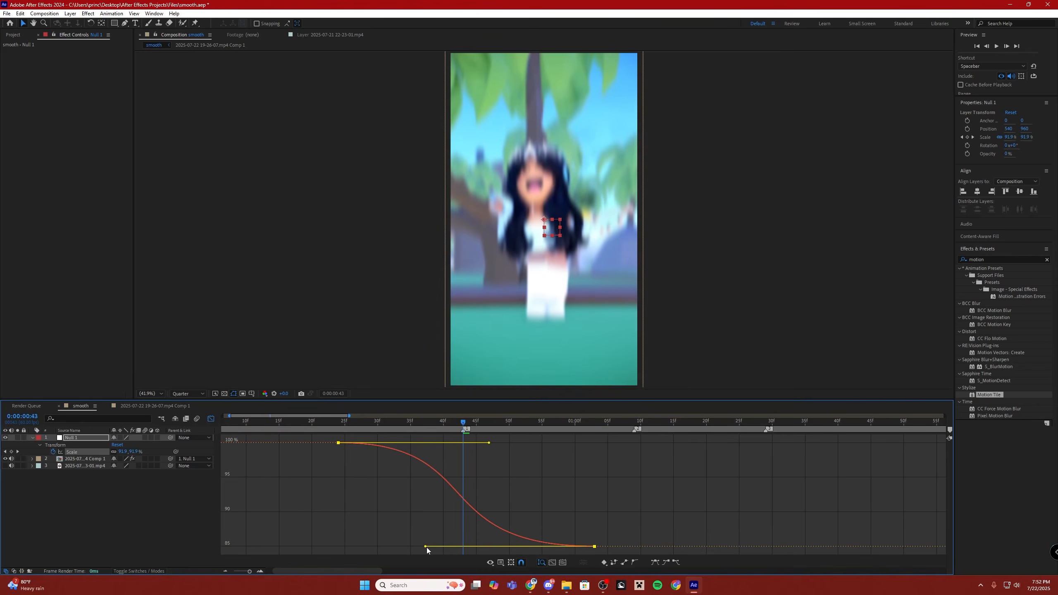
left_click_drag(489, 443, 502, 444)
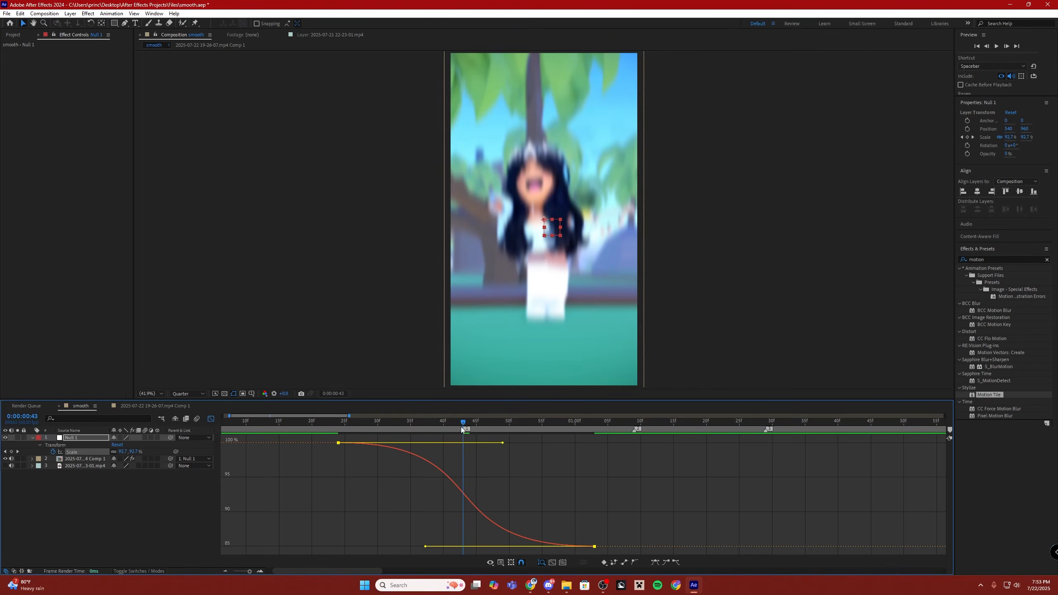
left_click(365, 455)
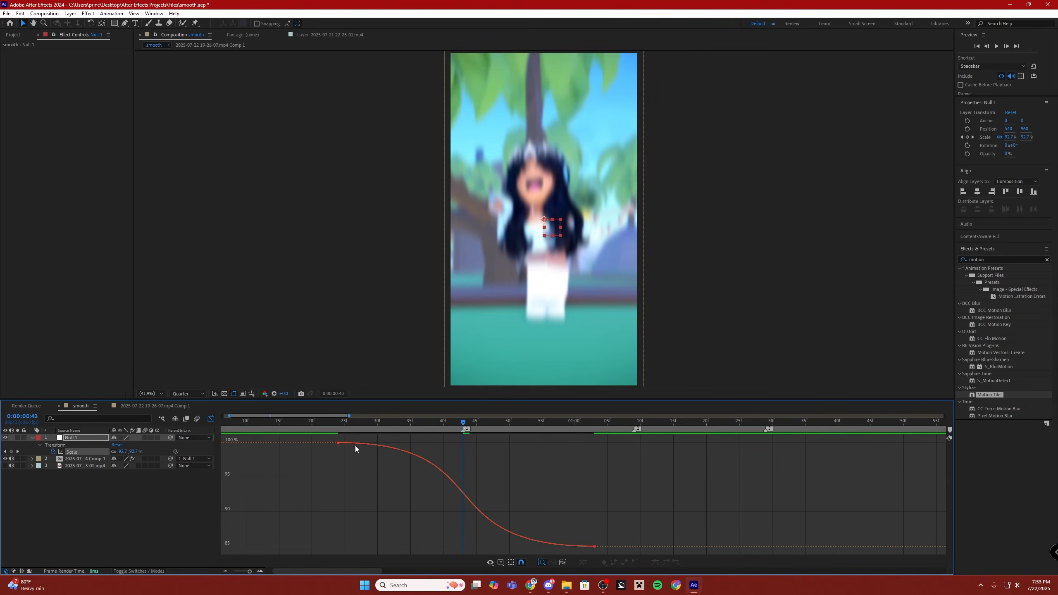
left_click_drag(393, 430, 418, 441)
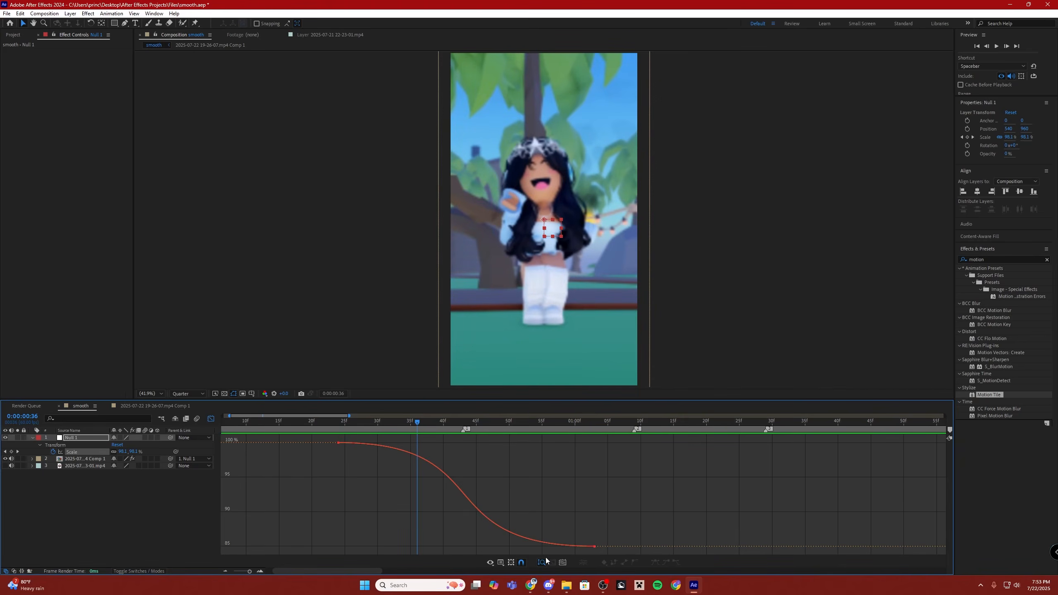
left_click_drag(459, 429, 535, 436)
left_click(365, 420)
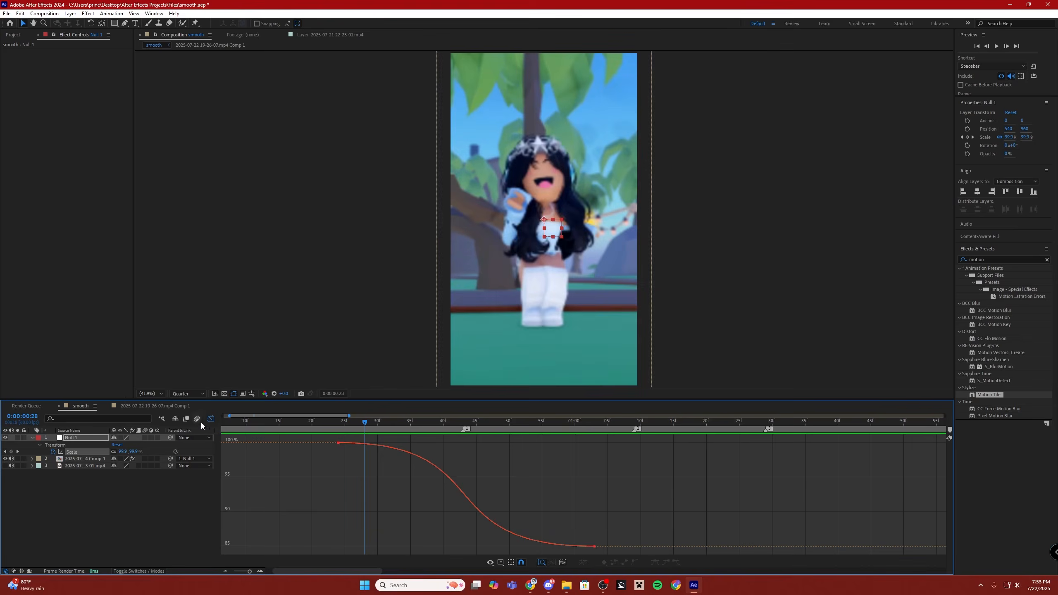
- Return to the layer timeline and cut the null's end to about 0:00:01:05, shortly after its last Scale keyframe
left_click(211, 418)
left_click_drag(249, 572, 248, 572)
left_click_drag(345, 422, 467, 436)
key("space")
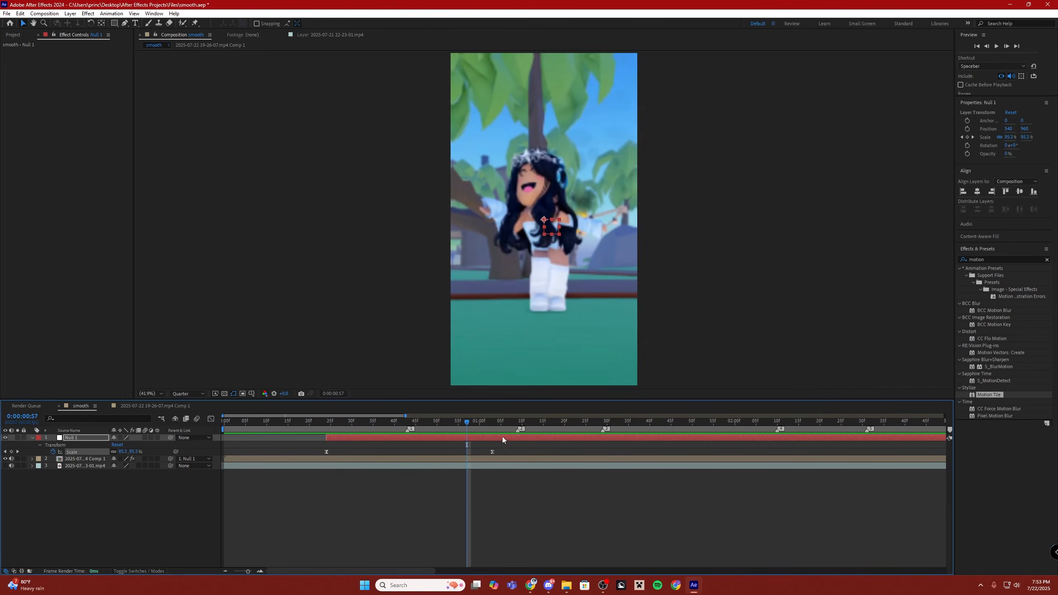
left_click(519, 424)
key("ctrl+shift+d")
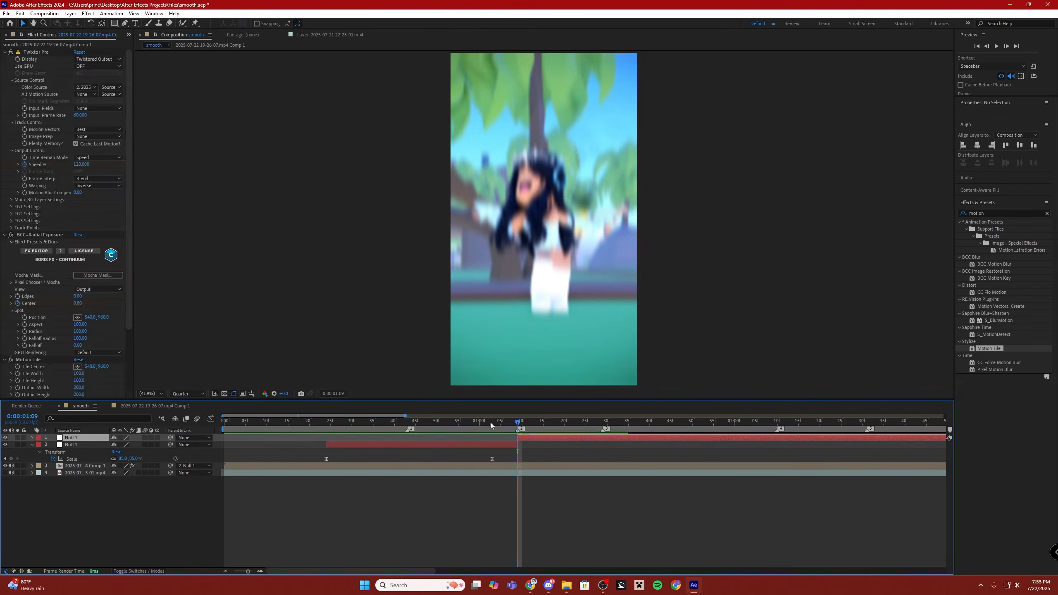
key("Delete")
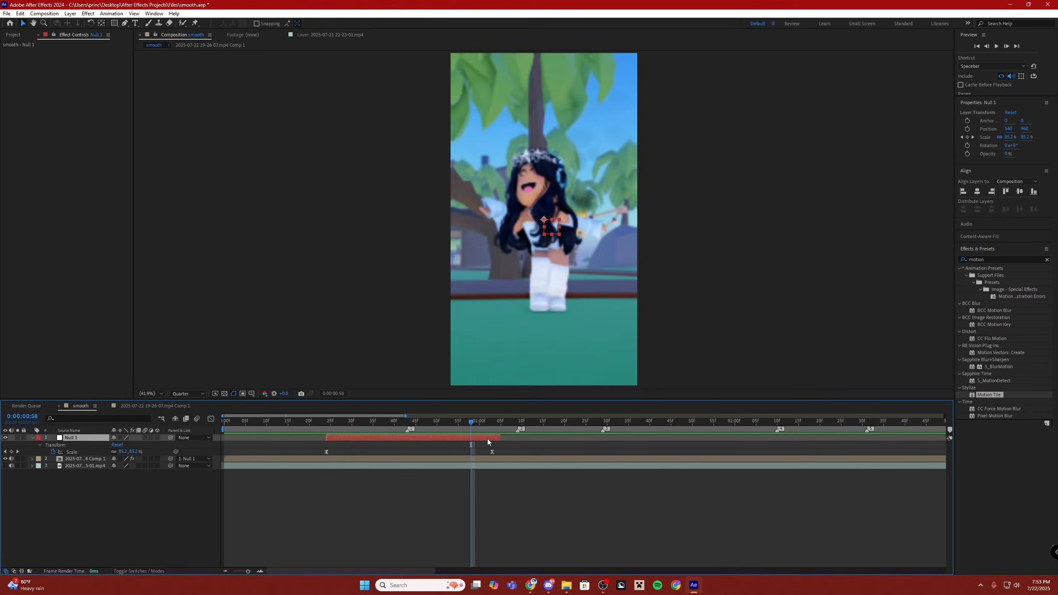
- Collapse the first null's properties and add a second null object starting at about 0:00:00:57
key("u")
left_click_drag(466, 425, 465, 429)
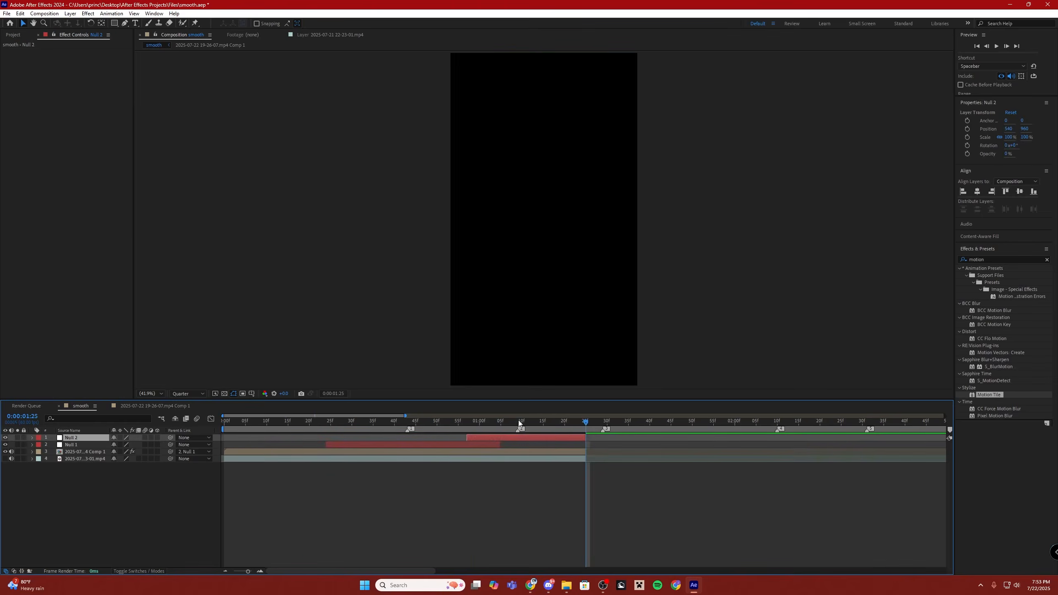
- Parent Null 1 to Null 2 so that the first null follows the second
left_click(496, 425)
left_click(473, 443)
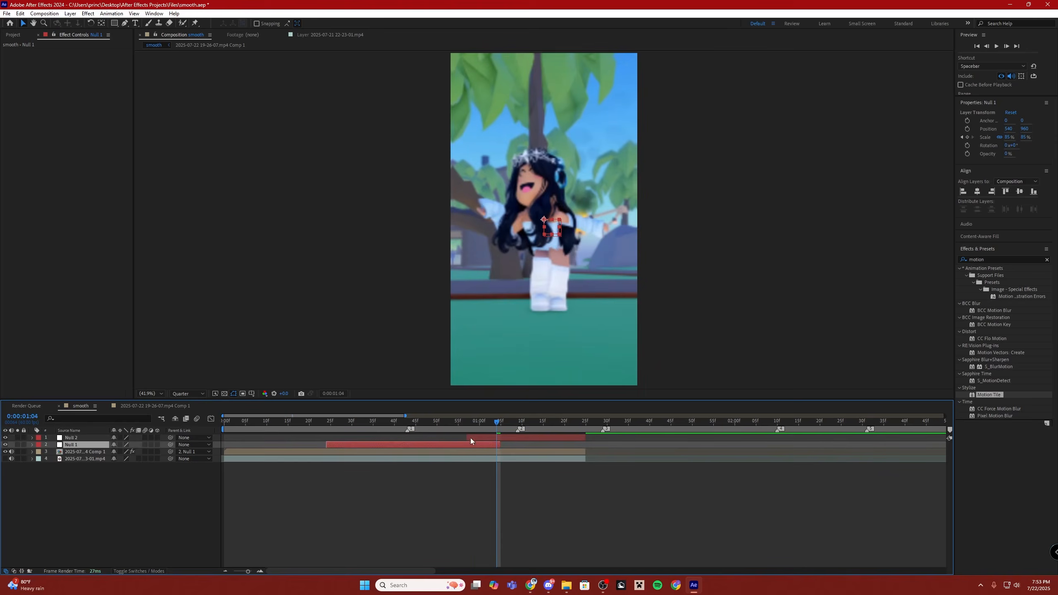
left_click_drag(170, 445, 58, 437)
- Keyframe Null 2's Scale at about 0:00:00:57 and 0:00:01:24 around the second beat marker, check the zoom, and collapse its properties
left_click_drag(496, 427, 473, 435)
left_click(473, 435)
key("s")
left_click(584, 424)
left_click_drag(585, 424, 583, 426)
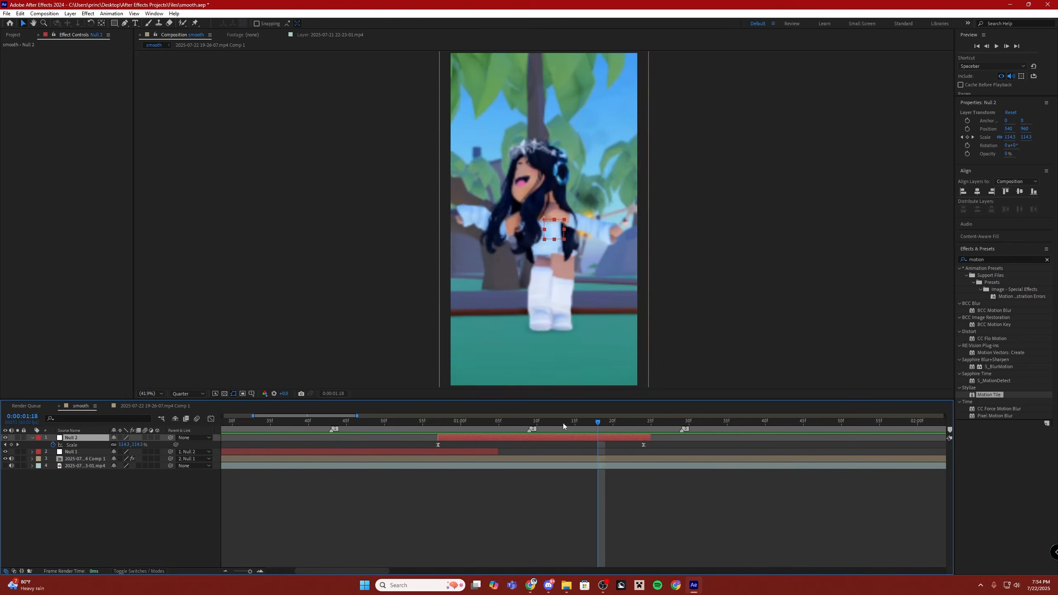
left_click(562, 424)
key("s")
- Add a third null object and trim it to span about 0:00:01:17 to 0:00:01:52, around the third beat marker
left_click(605, 424)
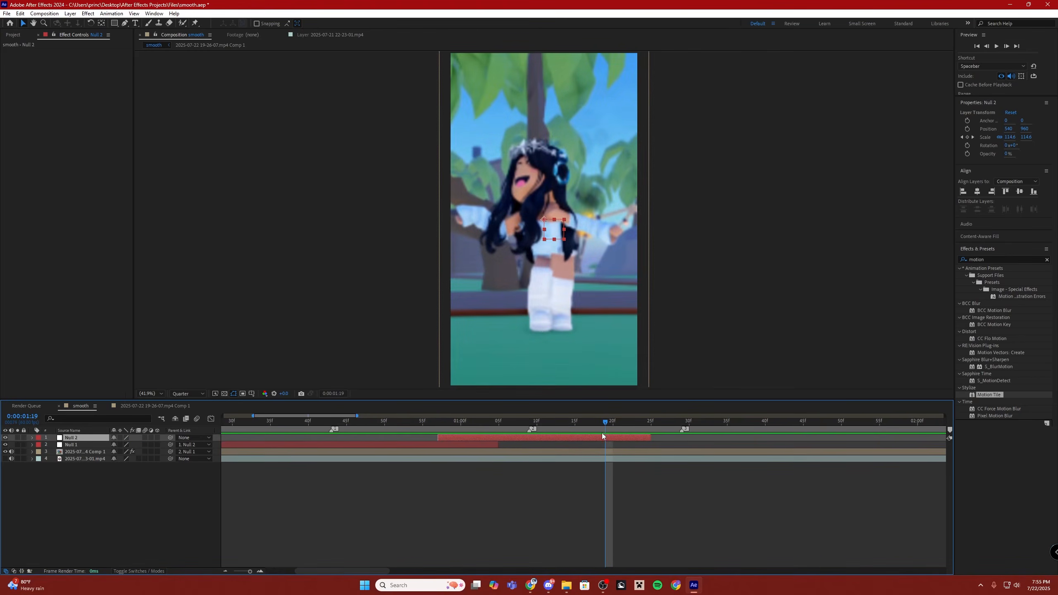
key("ctrl+alt+shift+y")
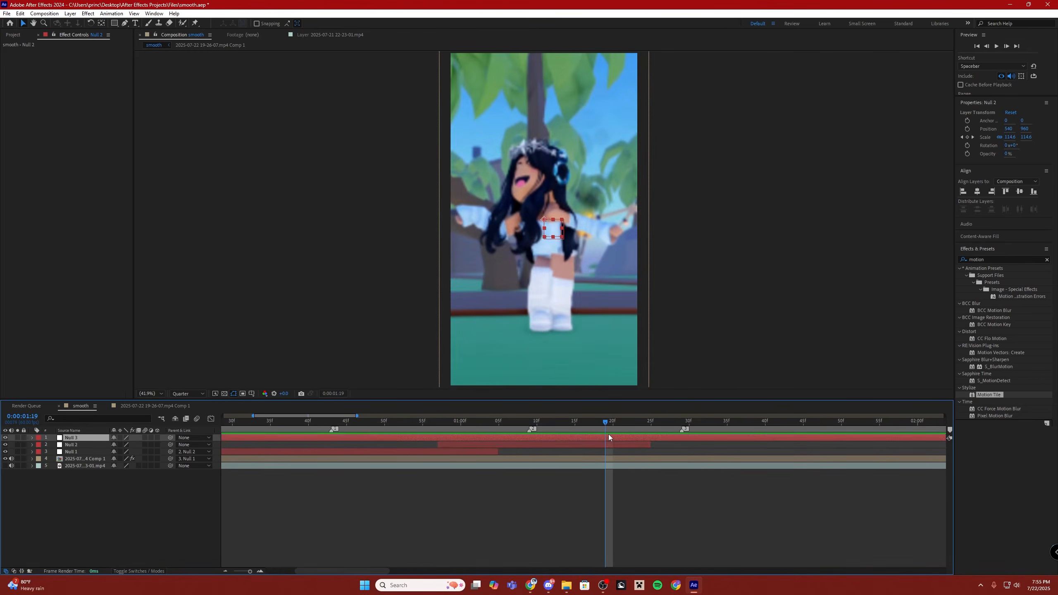
key("ctrl+shift+d")
key("Delete")
scroll(632, 518, "right", 5)
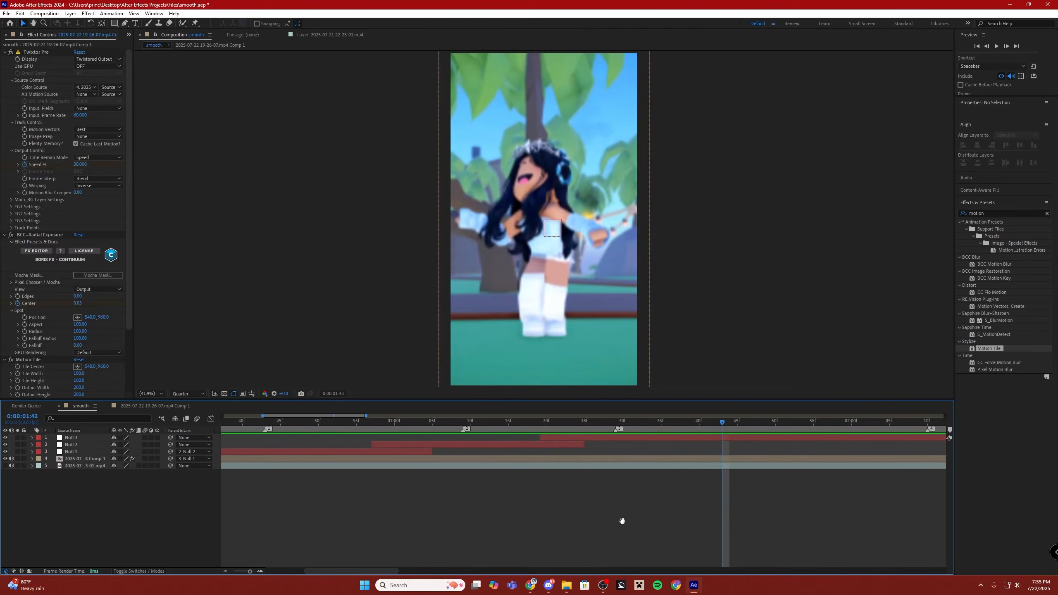
left_click(653, 425)
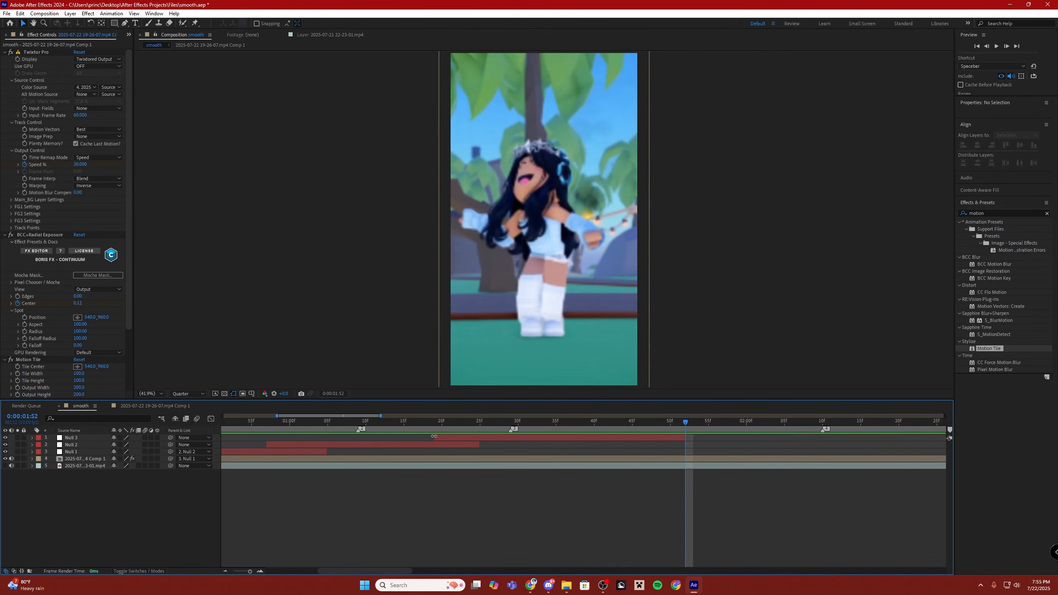
left_click_drag(434, 439, 412, 440)
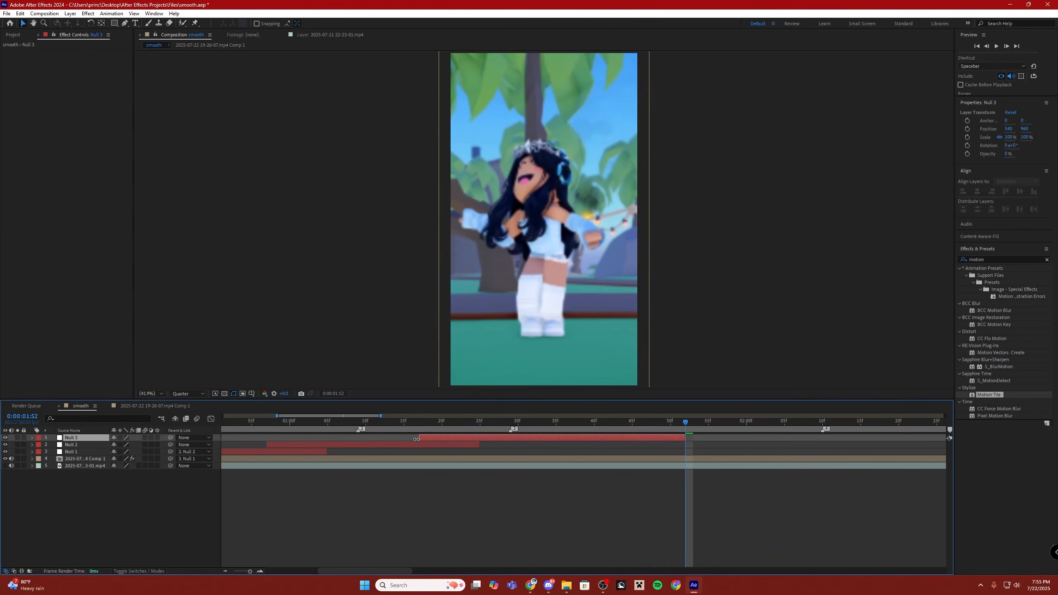
- Parent Null 2 to Null 3 and set eased Scale keyframes on Null 3 at about 0:00:01:18 and 0:00:01:51
left_click(442, 423)
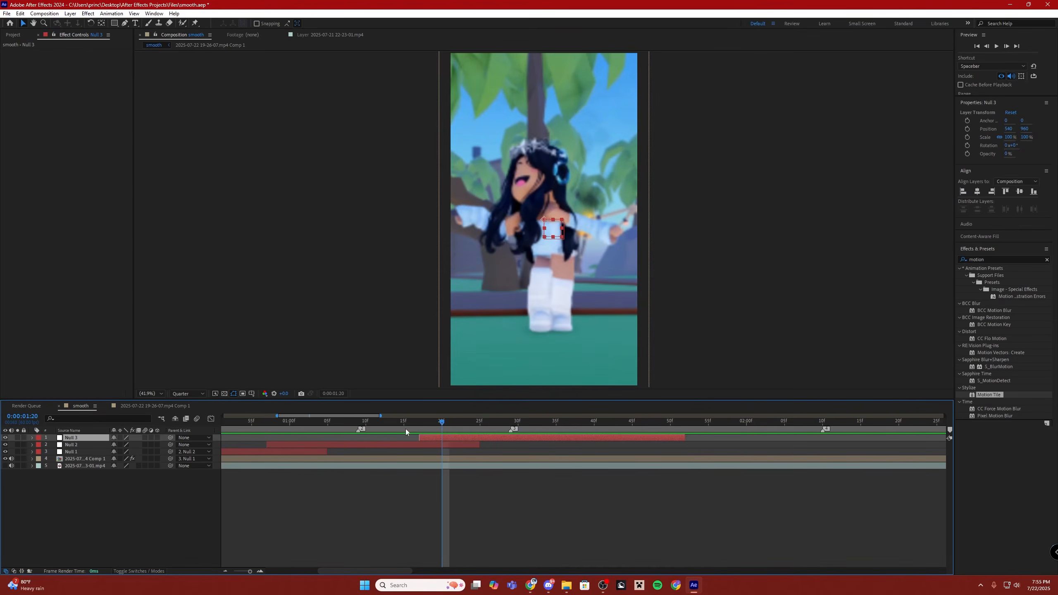
key("s")
left_click_drag(170, 451, 74, 435)
left_click_drag(74, 435, 75, 437)
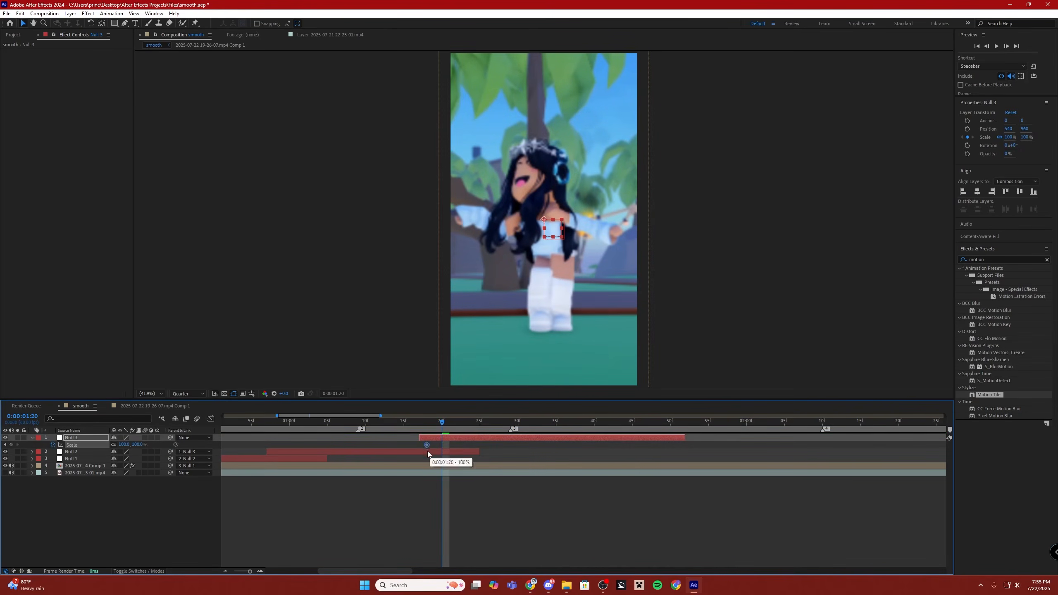
key("space")
key("shift+F3")
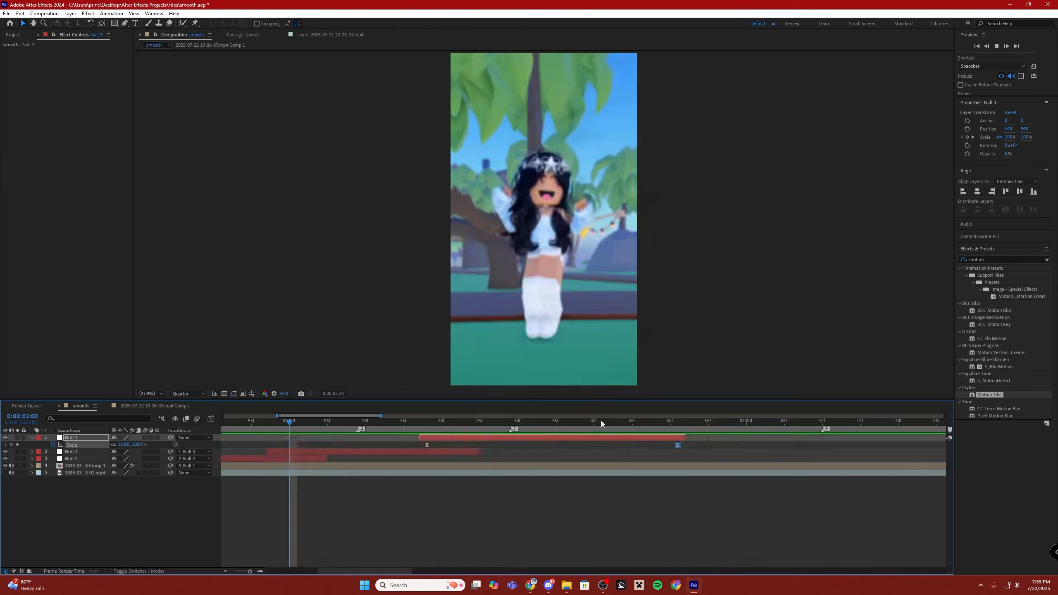
left_click_drag(686, 444, 618, 446)
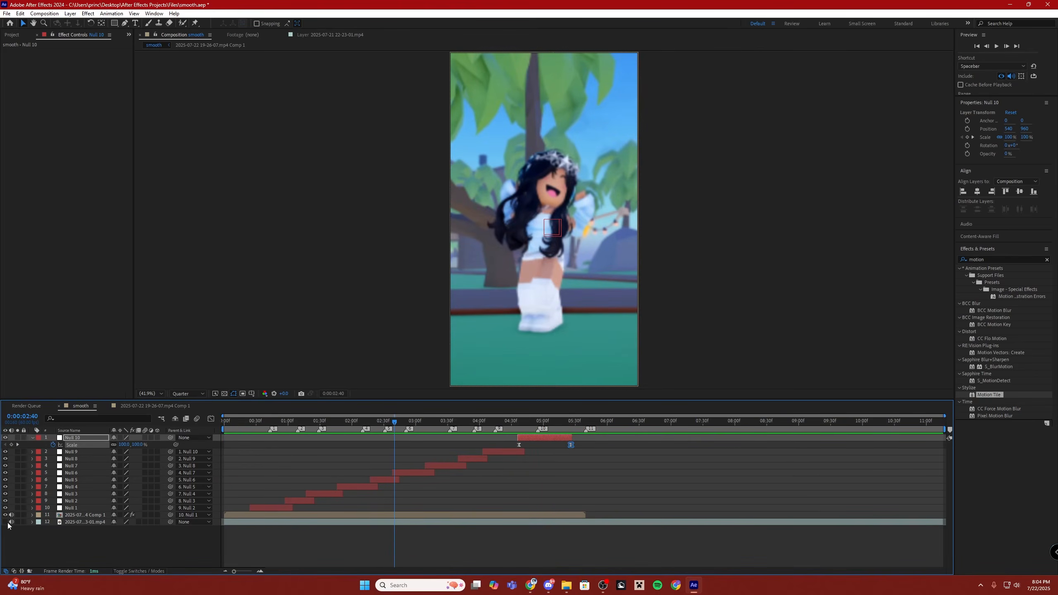
- Mute the audio layer, then play and scrub the composition from the start to review all the null zooms
left_click(11, 523)
left_click(376, 425)
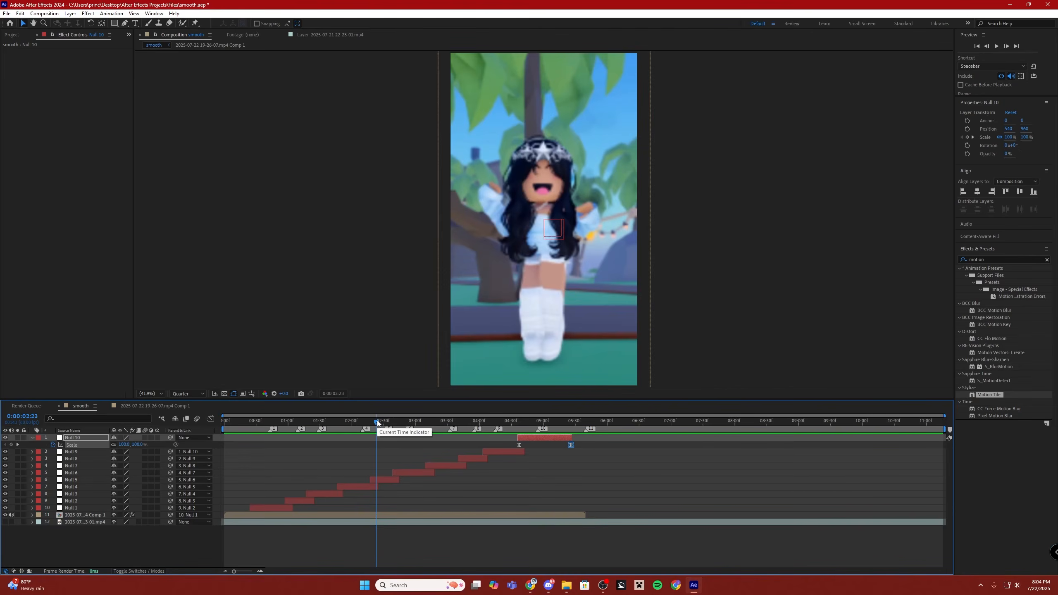
key("Home")
key("space")
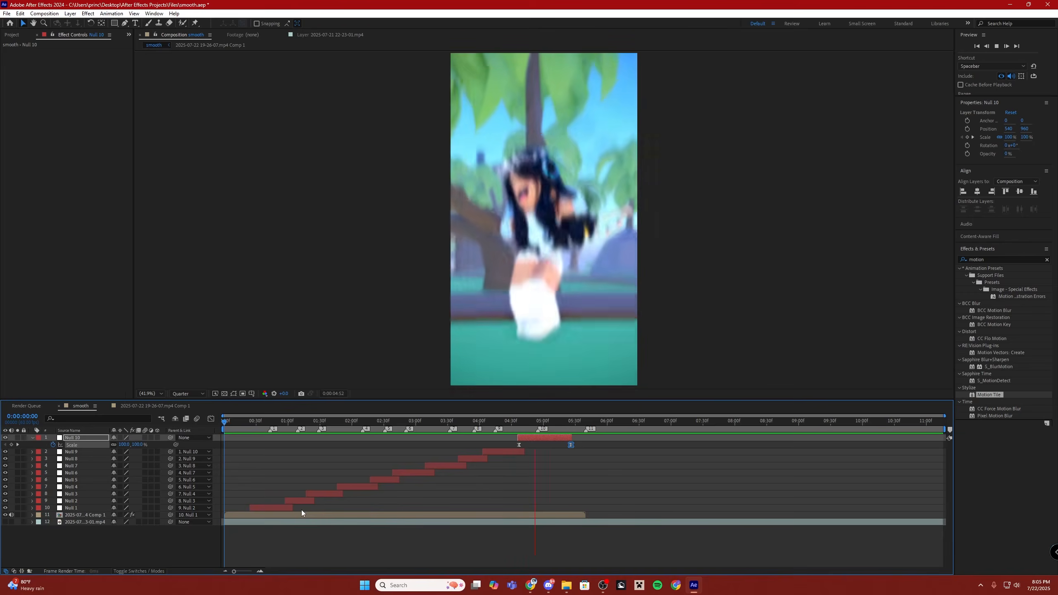
key("space")
left_click_drag(705, 422, 20, 430)
left_click(258, 516)
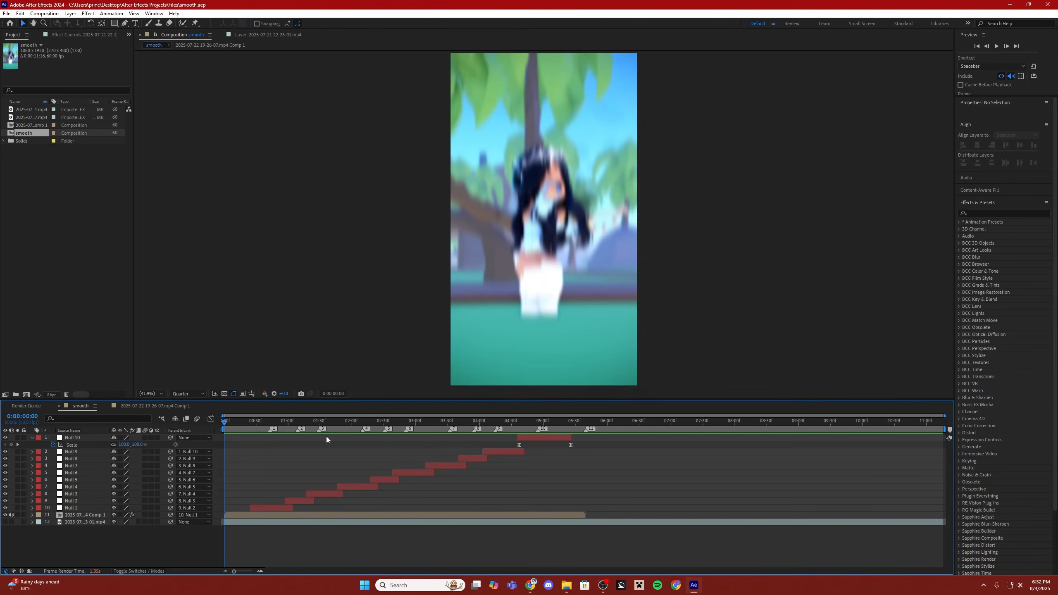
left_click_drag(256, 422, 224, 438)
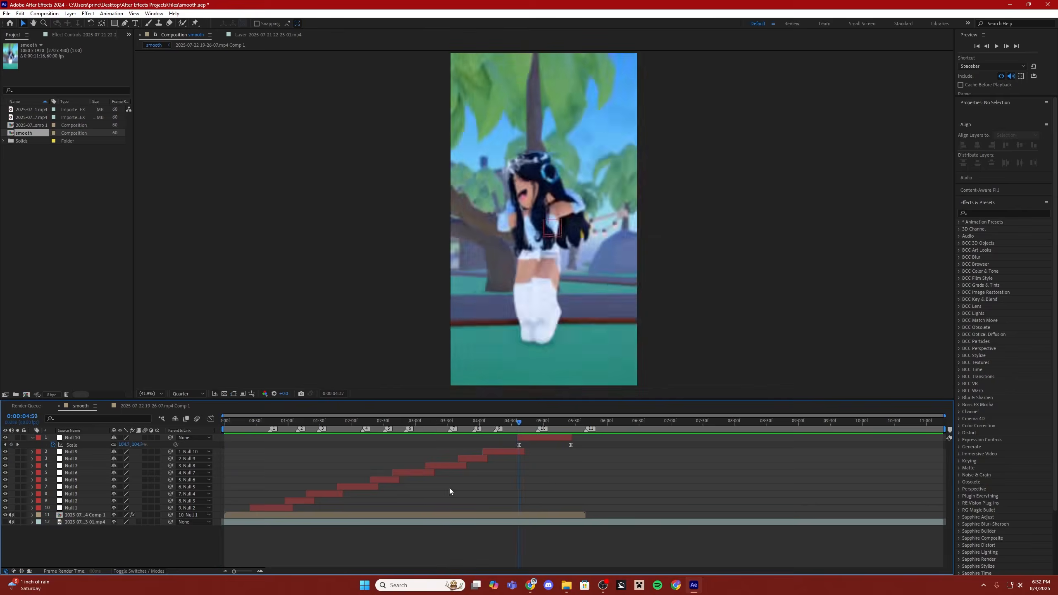
left_click_drag(450, 488, 195, 437)
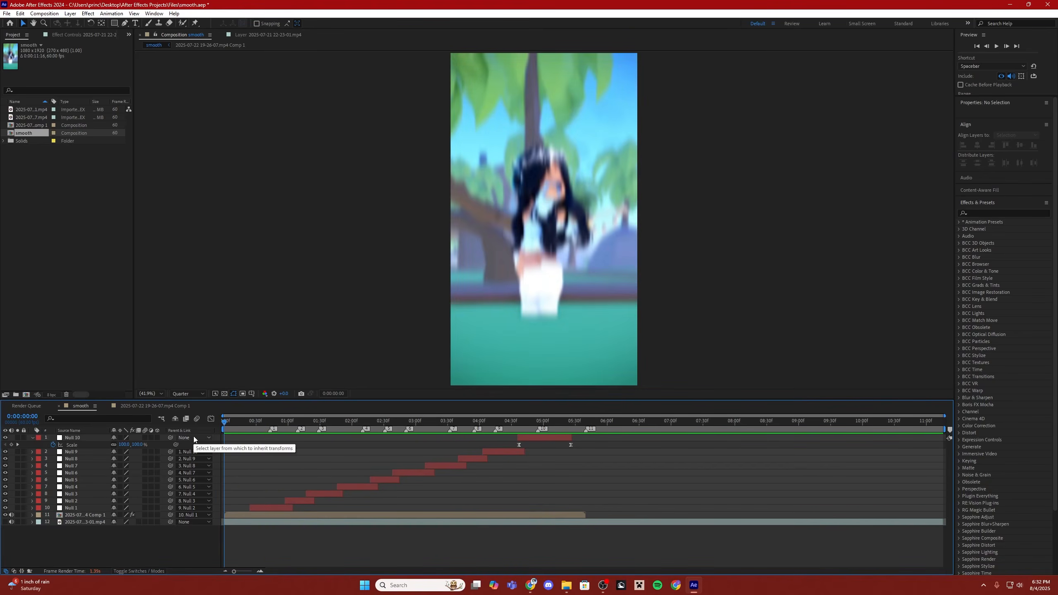
- Collapse Null 10's properties and look over the staggered nulls along the timeline
left_click(32, 438)
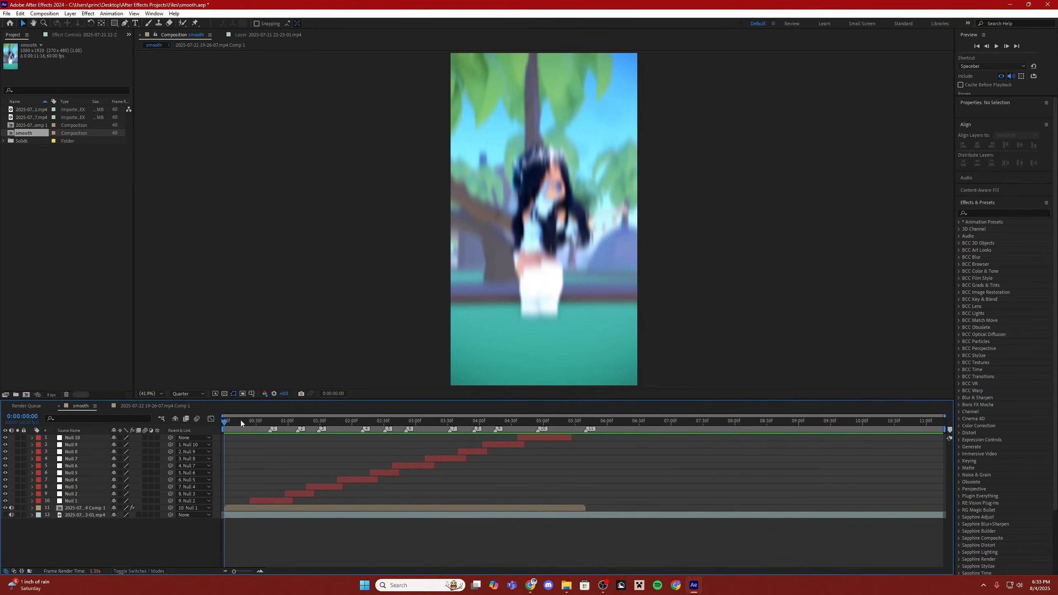
left_click_drag(242, 424, 105, 455)
left_click(297, 506)
left_click(534, 440)
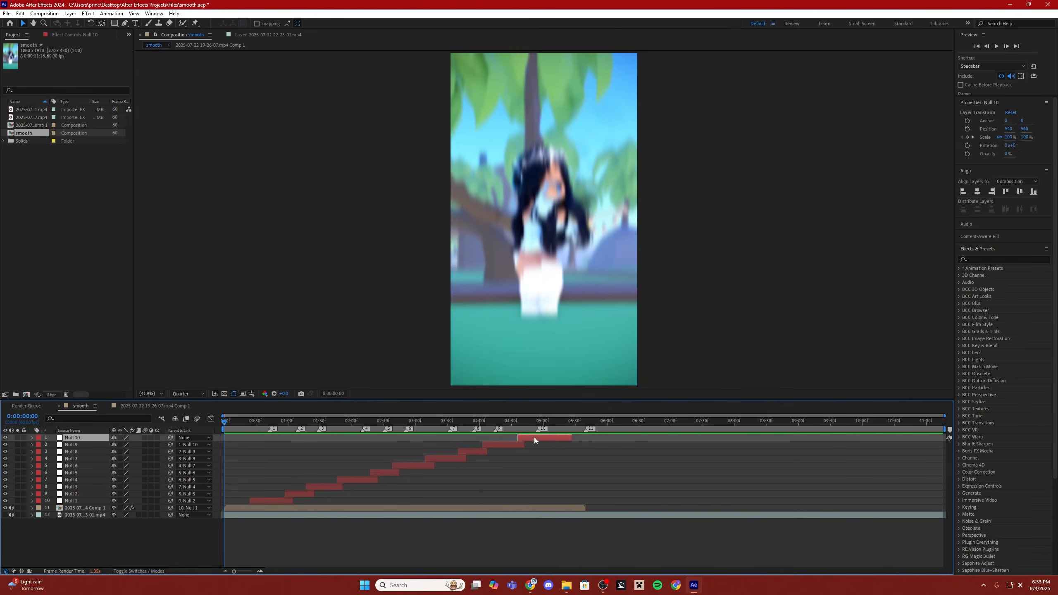
left_click(272, 525)
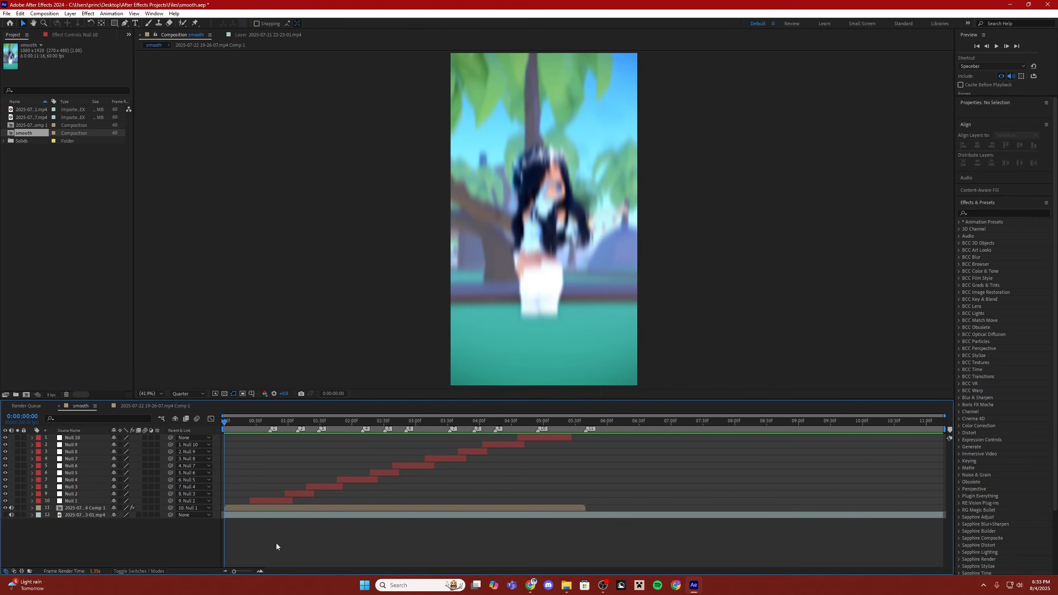
- Add an adjustment layer above the nulls and the clip
right_click(280, 540)
mouse_move(317, 436)
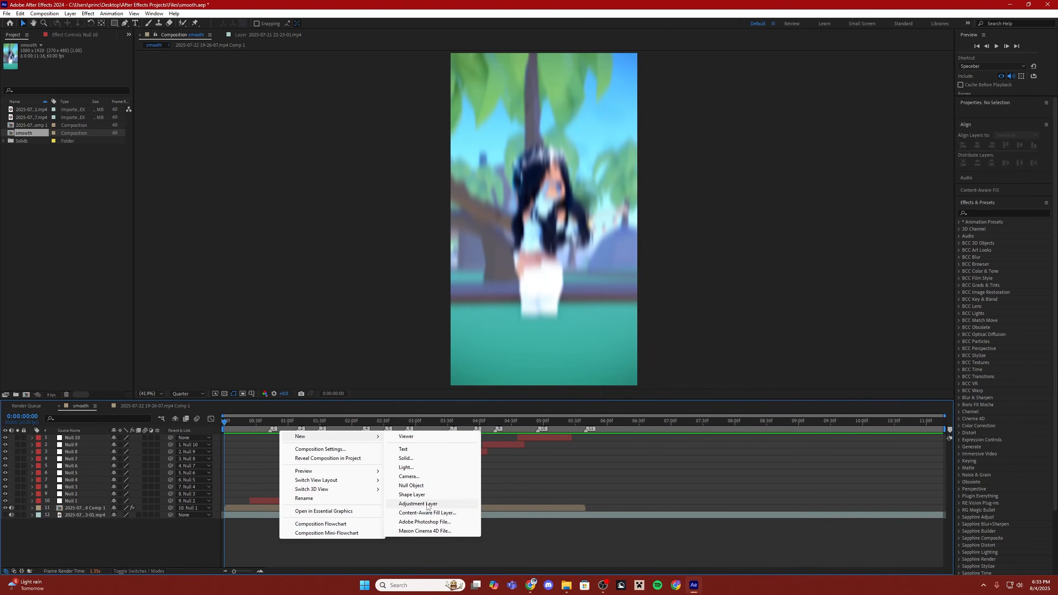
left_click(413, 548)
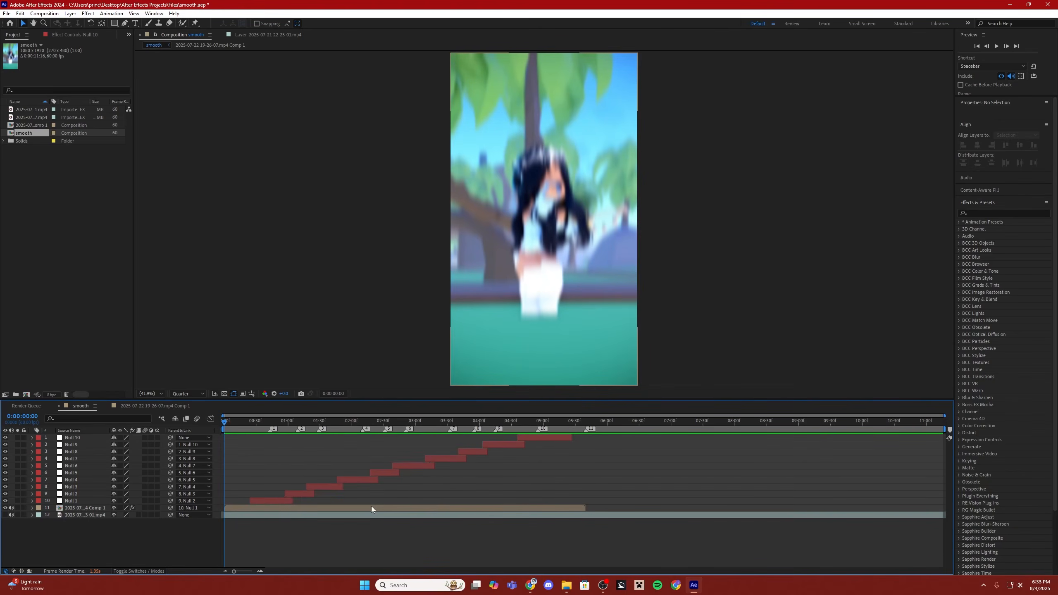
key("ctrl+alt+y")
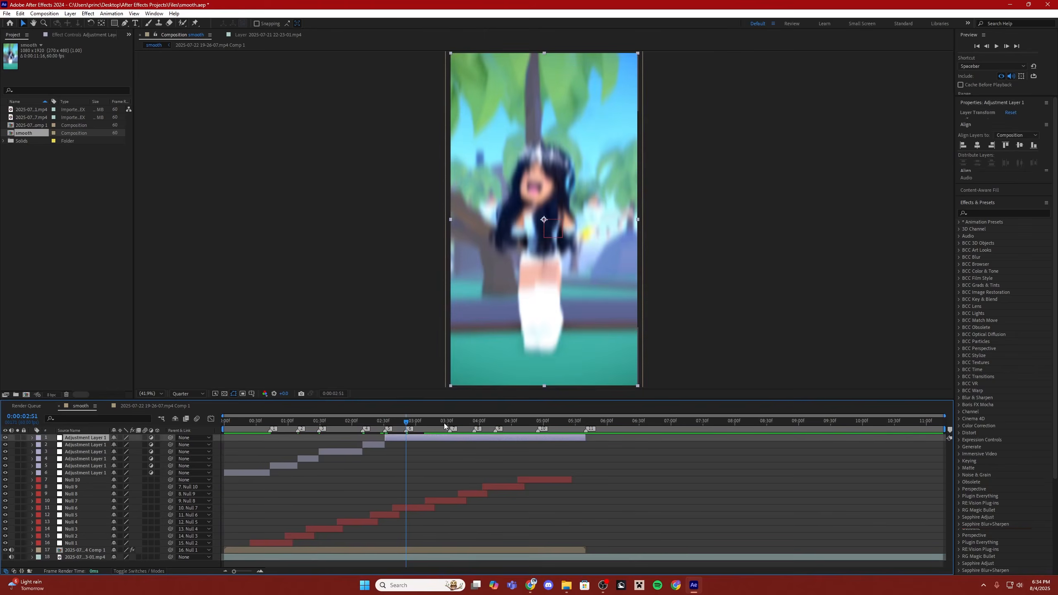
- Split the adjustment layer at each remaining beat marker from about 0:00:02:51 onward
key("ctrl+shift+d")
left_click(448, 420)
key("ctrl+shift+d")
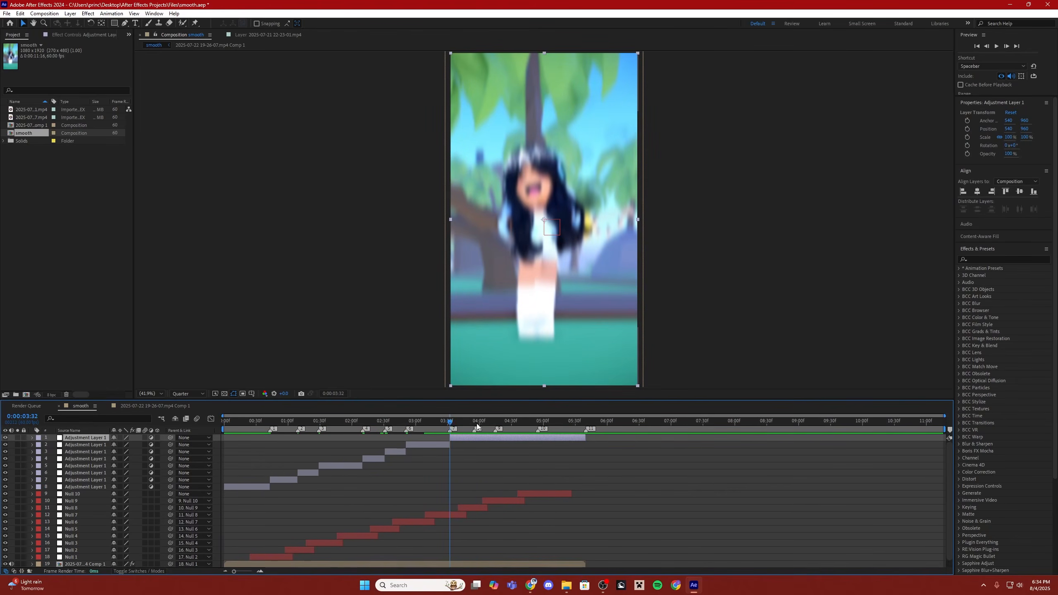
left_click(474, 421)
left_click_drag(473, 421, 495, 421)
key("ctrl+shift+d")
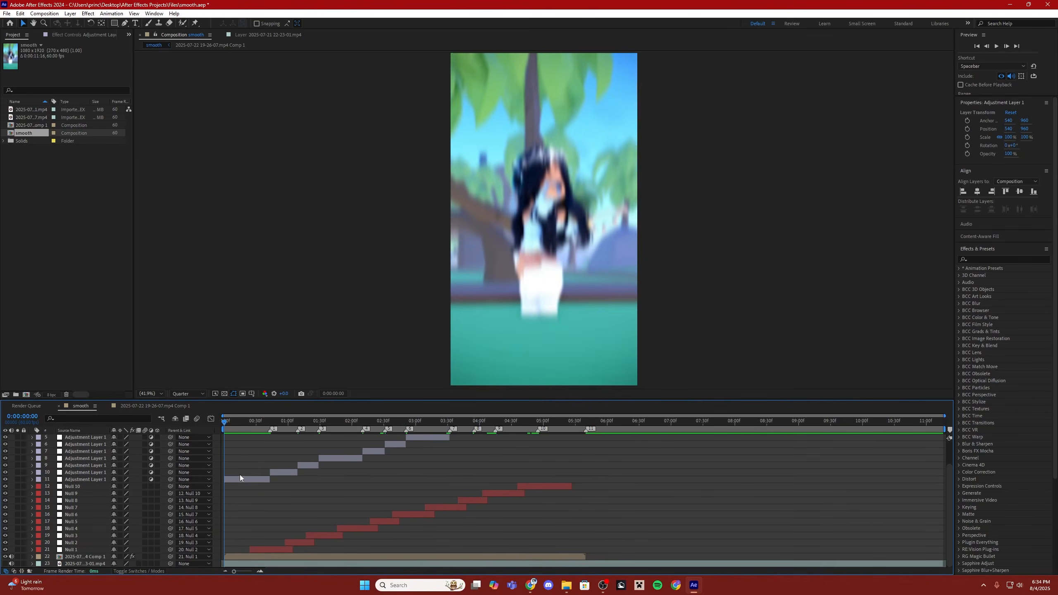
- Search the effects for twitch and apply the last-listed TWITCH shake preset to the first adjustment layer
left_click(240, 478)
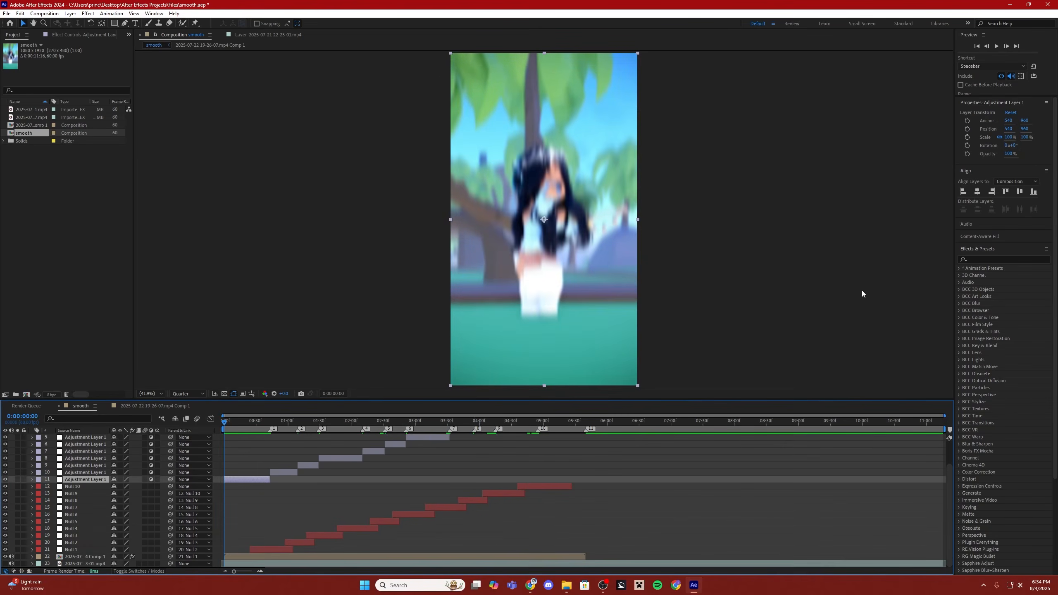
left_click(1005, 259)
type("twitch")
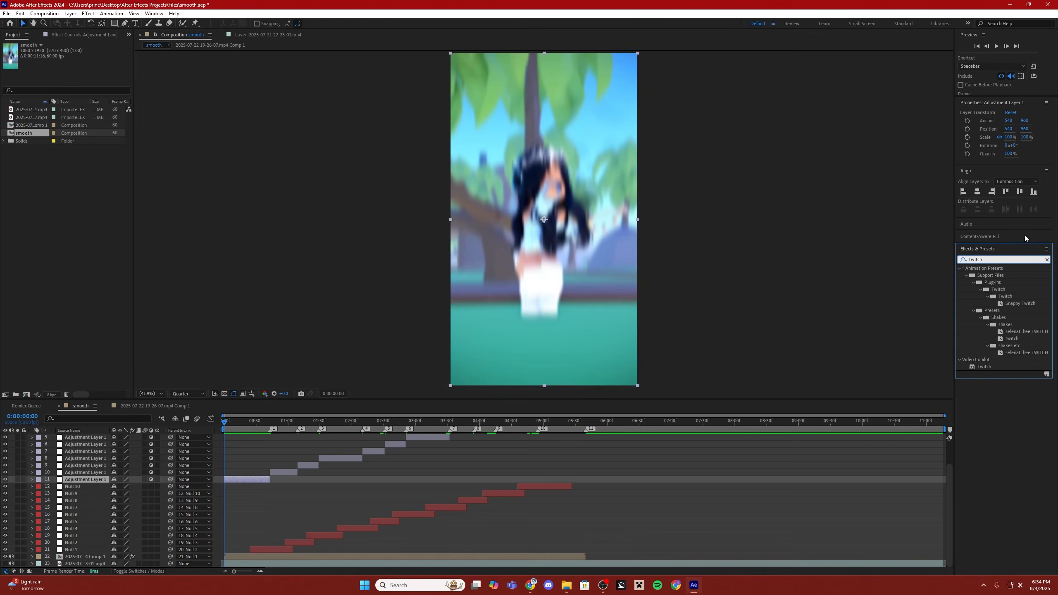
double_click(1027, 352)
- Keyframe the Twitch Amount to 5 at the start of the first adjustment layer and 0 at the first beat marker
left_click(79, 59)
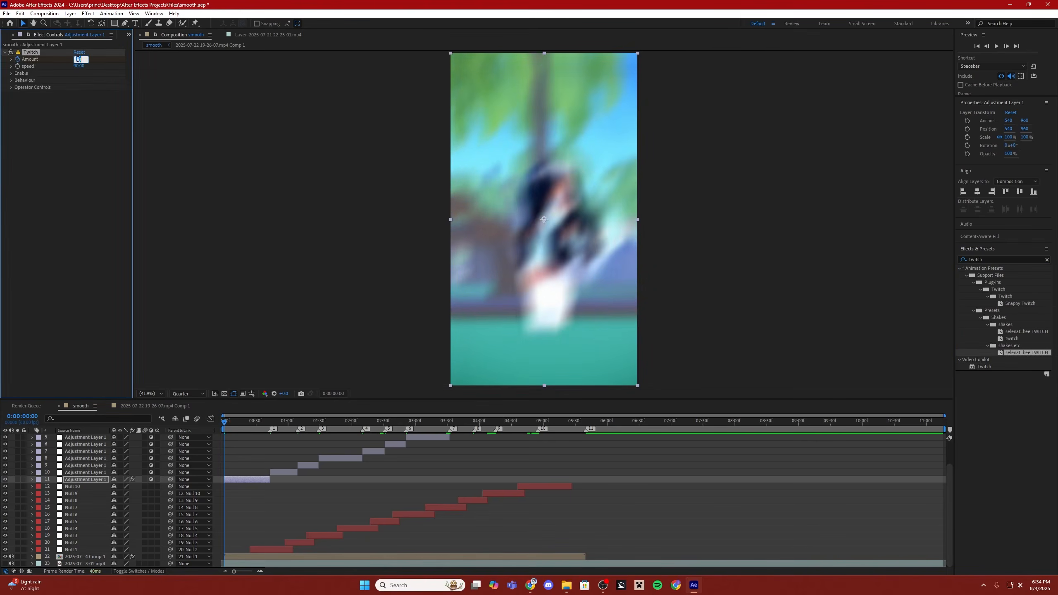
type("5")
key("Return")
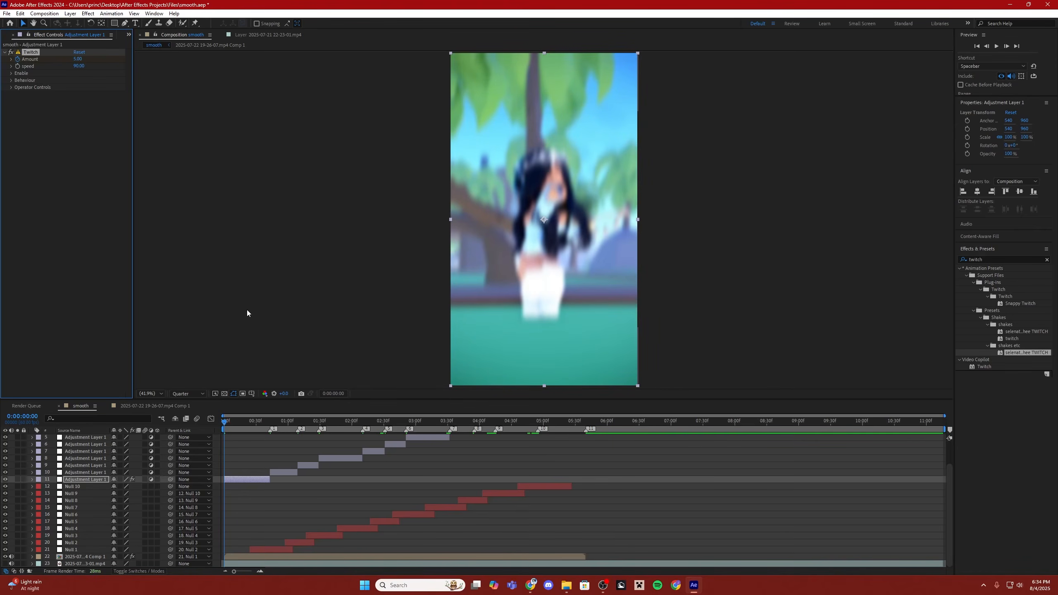
left_click(271, 426)
left_click(77, 59)
type("0")
key("Return")
- Copy the keyframed Twitch effect onto the second through fifth adjustment layers, each from its own starting beat marker
left_click(271, 424)
left_click(283, 473)
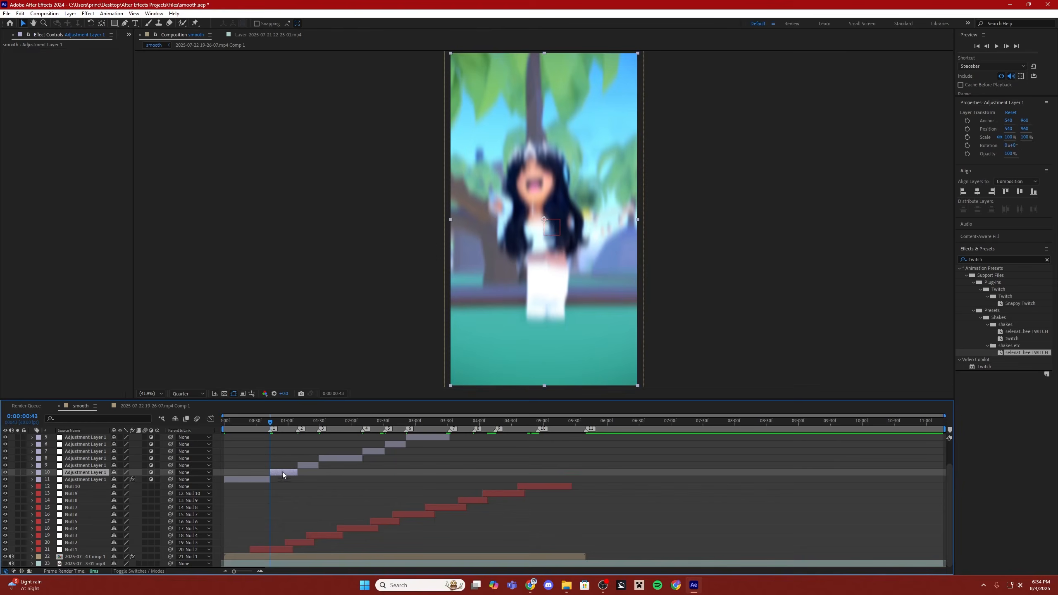
left_click(295, 425)
left_click(310, 465)
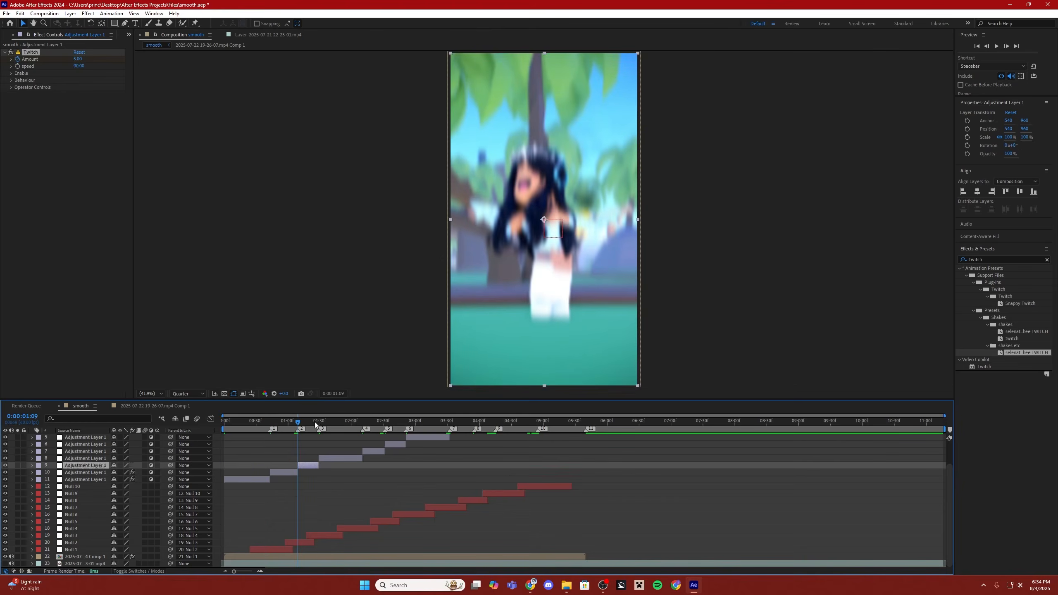
left_click(319, 421)
left_click(374, 451)
- Copy the keyframed Twitch effect onto the sixth through eighth adjustment layers, each from its own starting beat marker
left_click(385, 421)
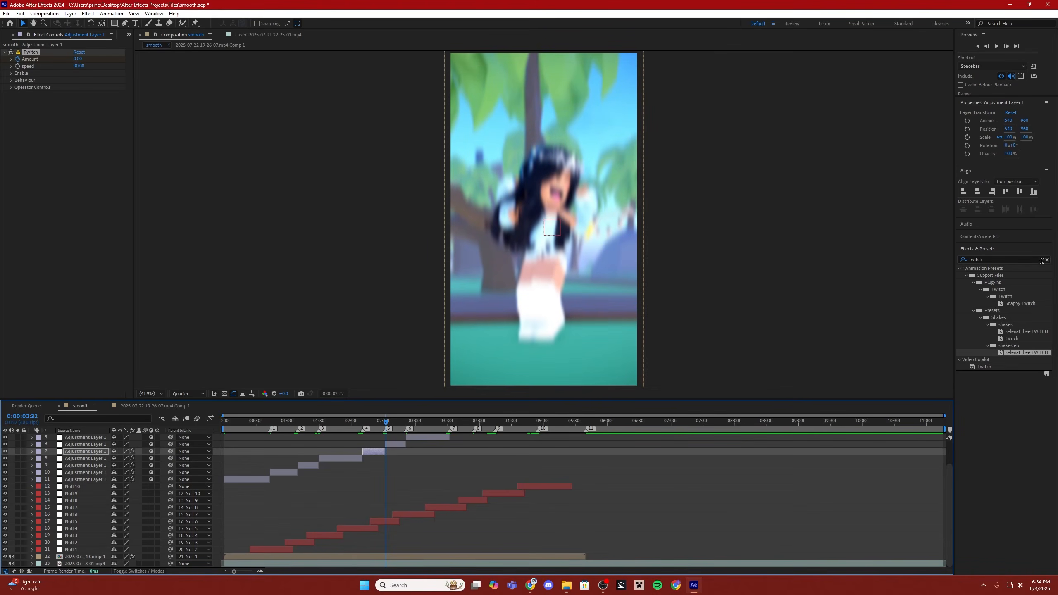
left_click_drag(385, 423, 385, 425)
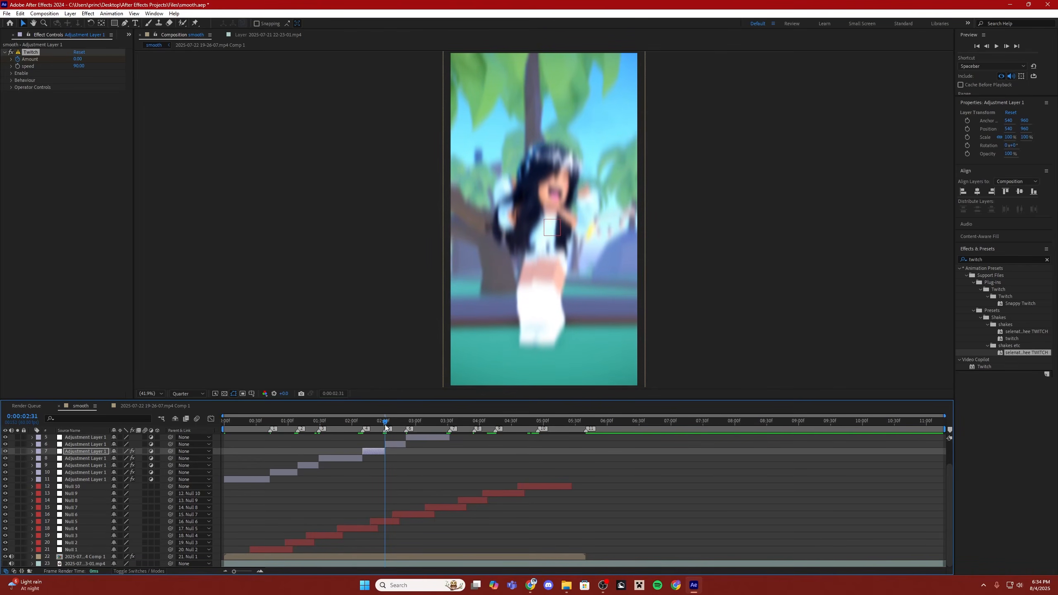
left_click(391, 444)
left_click(407, 422)
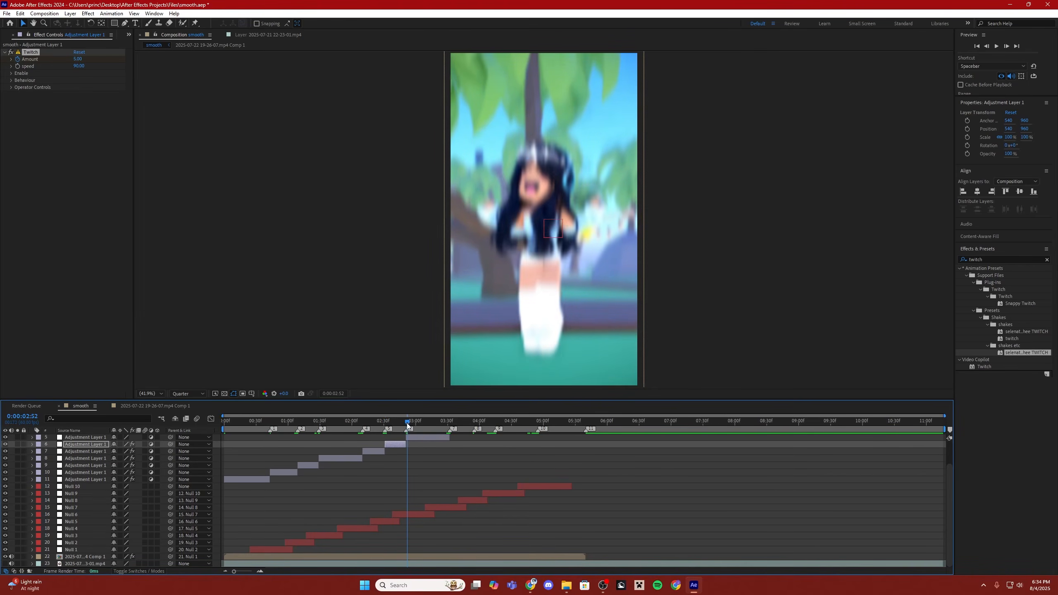
left_click(415, 438)
scroll(425, 446, "up", 2)
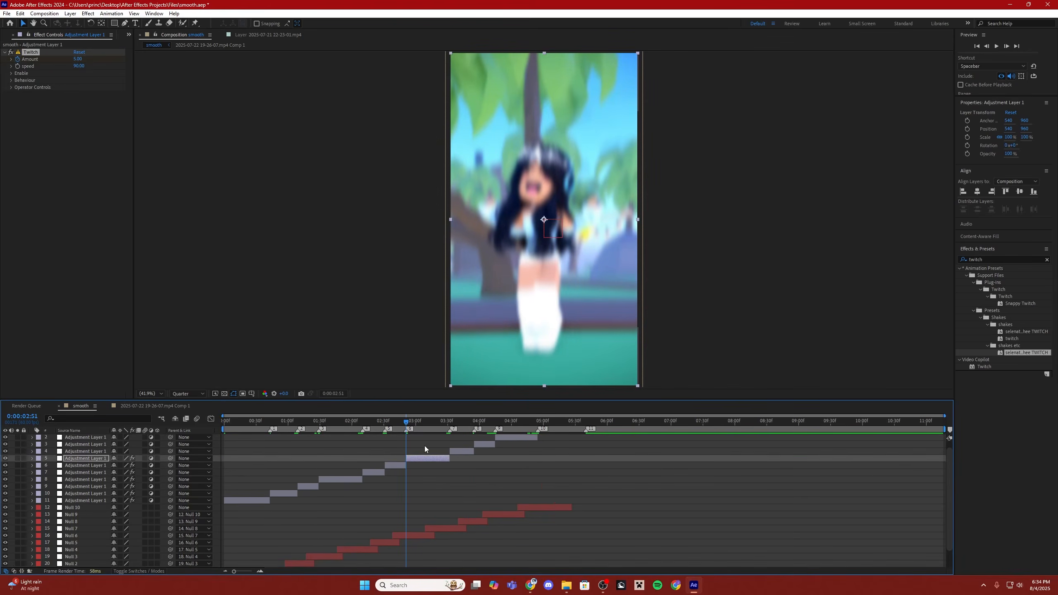
left_click(450, 422)
left_click(461, 458)
- Copy the keyframed Twitch effect onto the ninth through eleventh adjustment layers at their respective starting beat markers
left_click(474, 420)
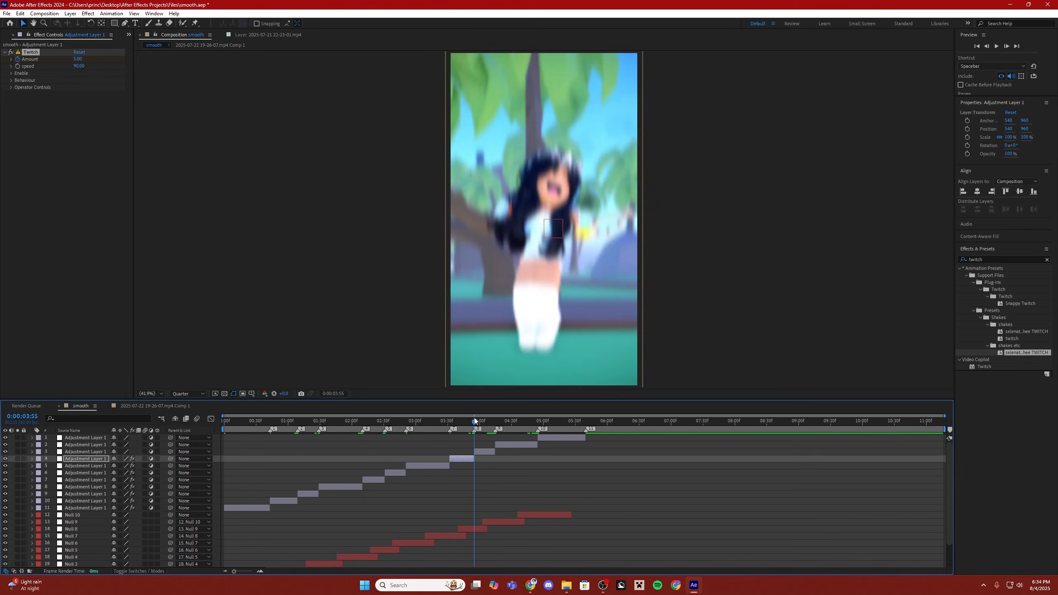
left_click(488, 450)
key("ctrl+v")
left_click(495, 420)
left_click(509, 444)
left_click(537, 420)
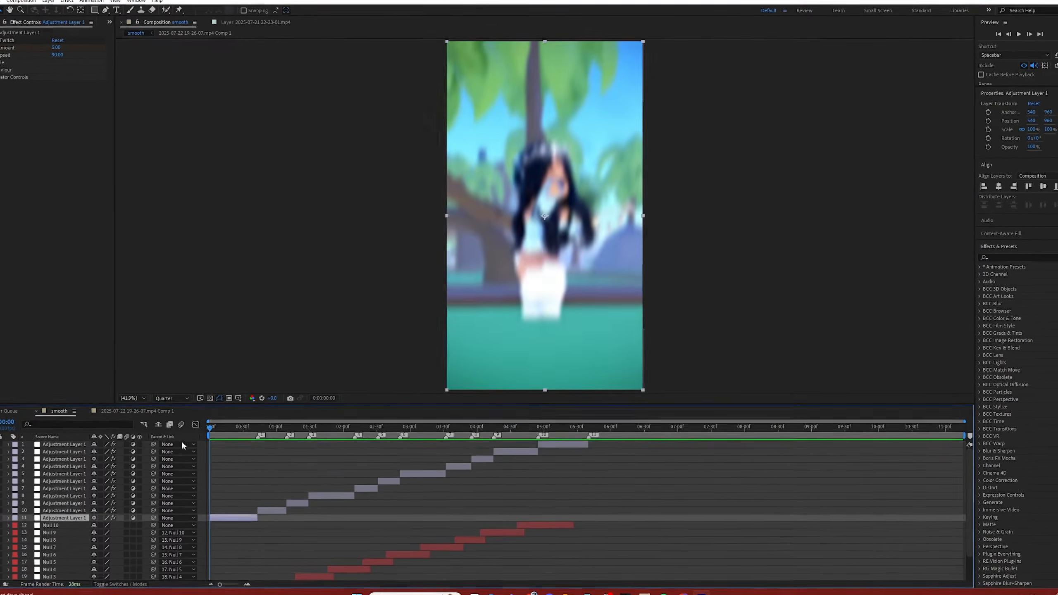
- Search the effects for hue and apply Hue/Saturation to the fourth adjustment layer at its start, 0:00:01:29
left_click_drag(250, 436, 300, 434)
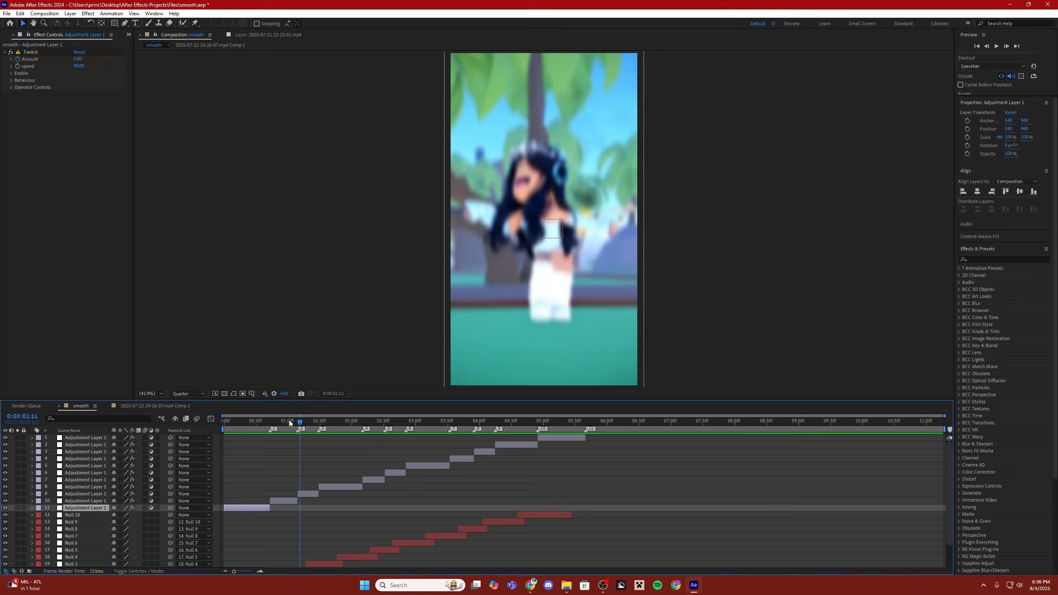
left_click(305, 494)
left_click(298, 425)
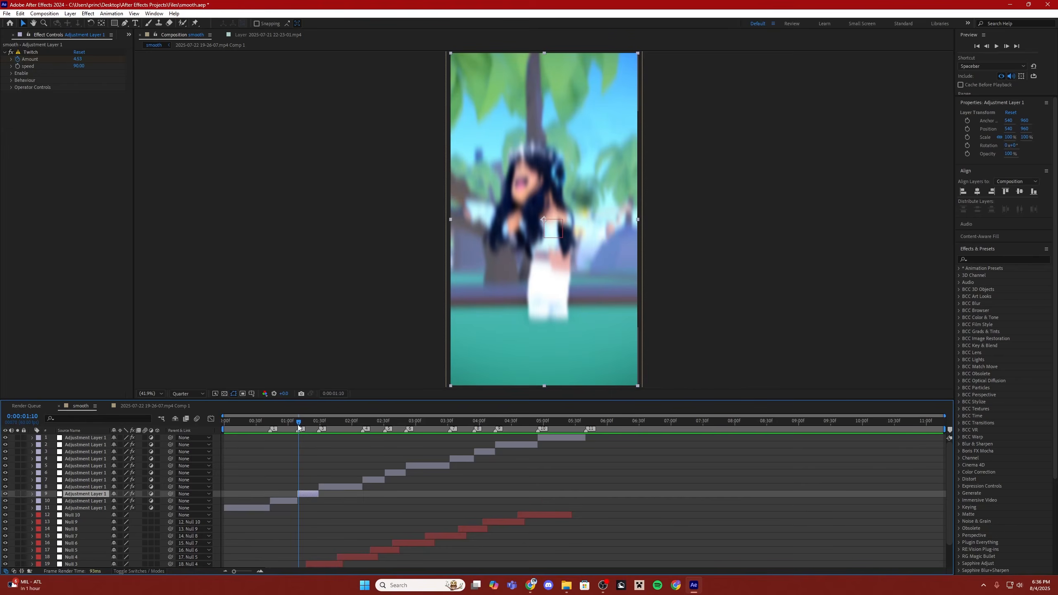
left_click_drag(298, 427, 319, 427)
left_click(1004, 260)
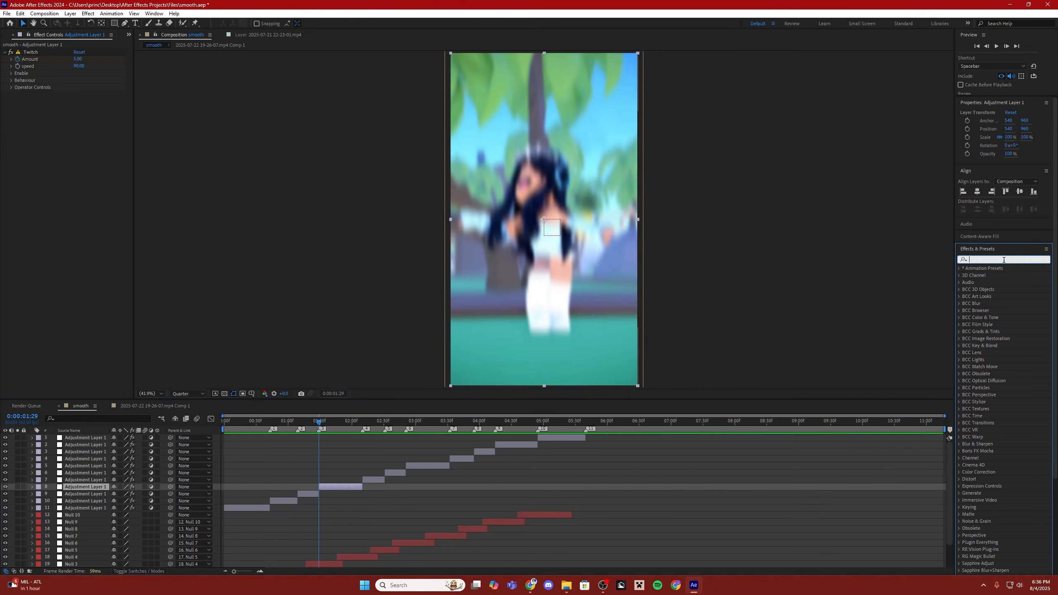
type("hue")
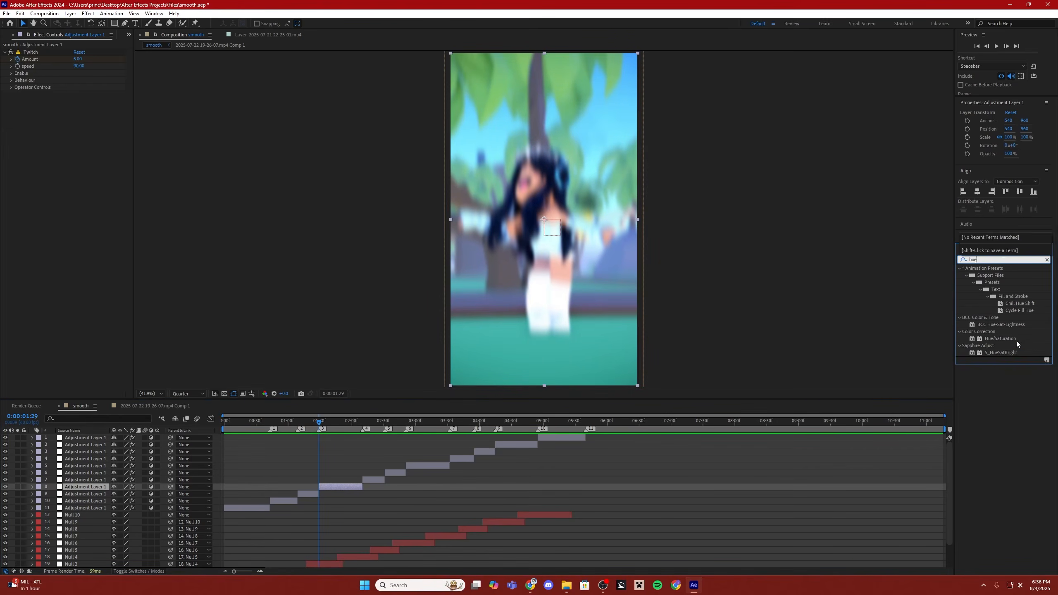
left_click_drag(1016, 340, 336, 482)
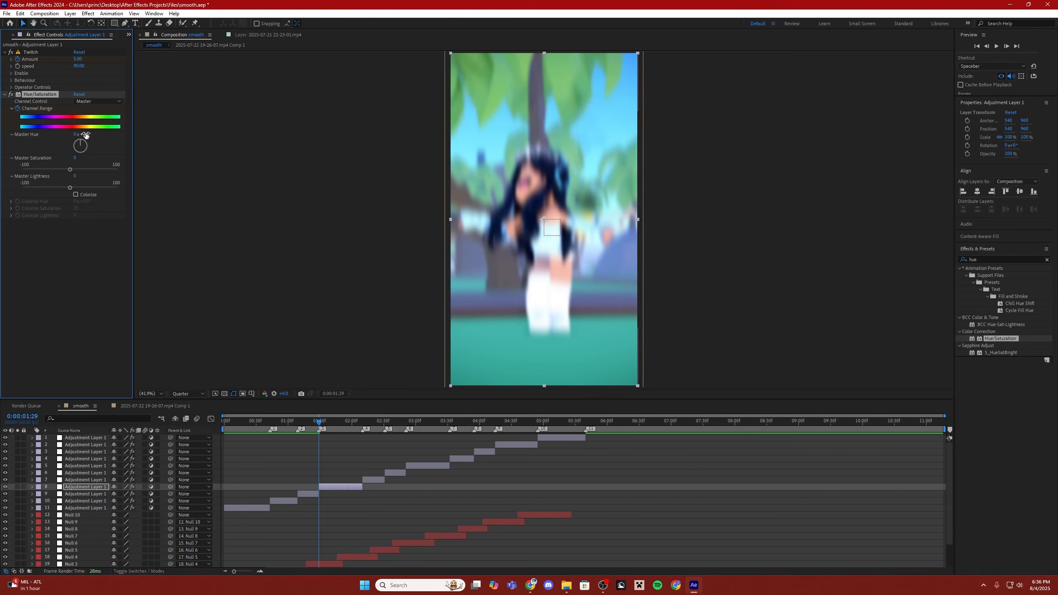
- Keyframe the fourth adjustment layer's Channel Range with a Master Hue of about 8° at its start and about 207° at 0:00:02:09
mouse_move(86, 134)
left_mouse_down()
mouse_move(75, 133)
mouse_move(268, 128)
mouse_move(85, 136)
left_mouse_up()
left_click(157, 143)
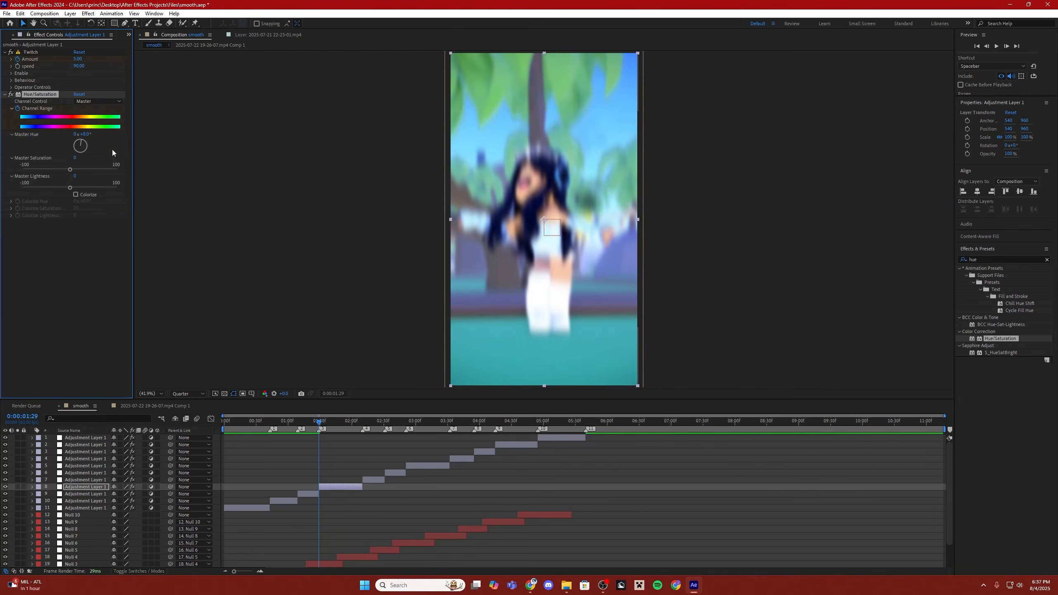
left_click(360, 421)
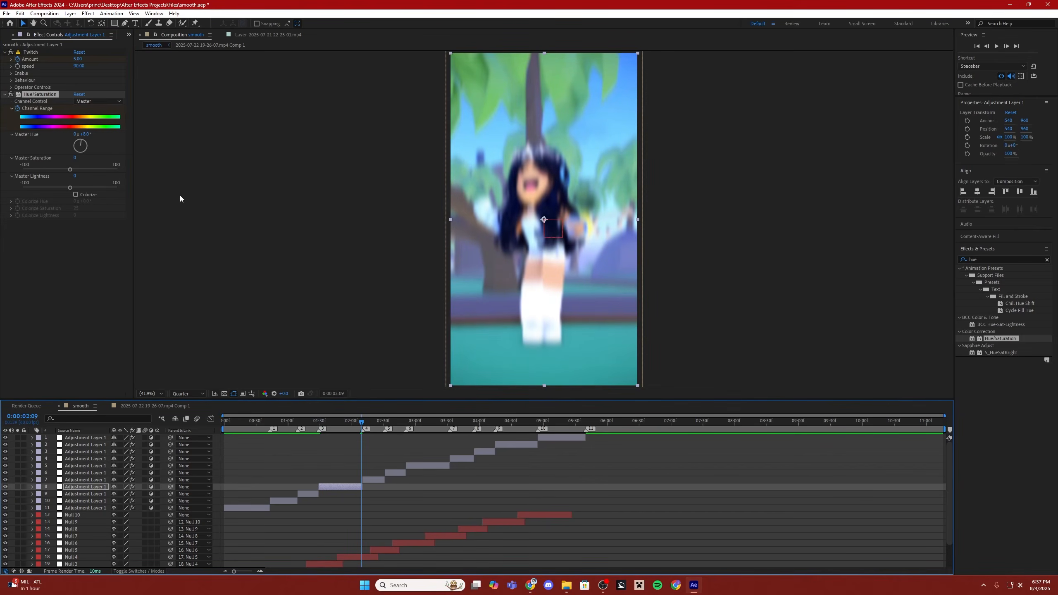
left_click_drag(86, 135, 244, 154)
left_click_drag(83, 135, 31, 141)
- Preview the fourth adjustment layer's hue shift and extend the Master Hue at 0:00:02:09 beyond one full turn
left_click_drag(361, 428, 314, 435)
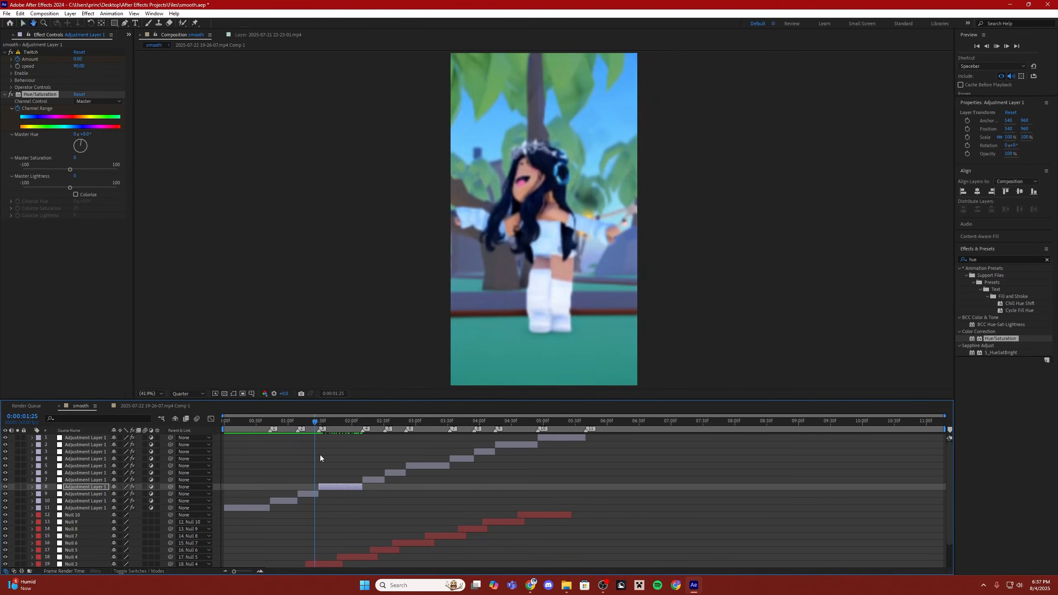
left_click(308, 426)
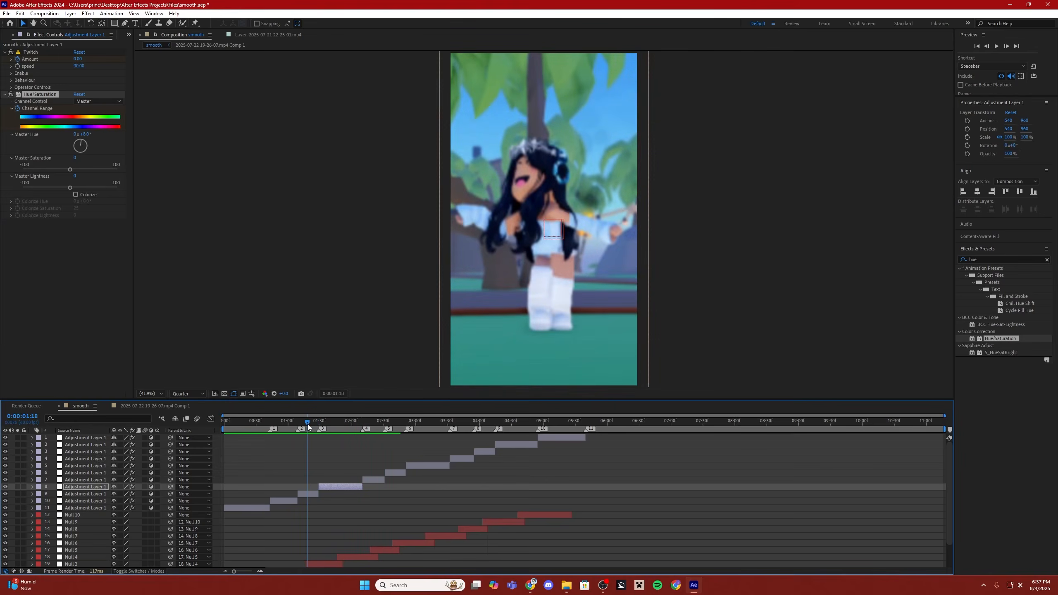
left_click_drag(308, 425, 361, 428)
key("u")
scroll(360, 504, "down", 3)
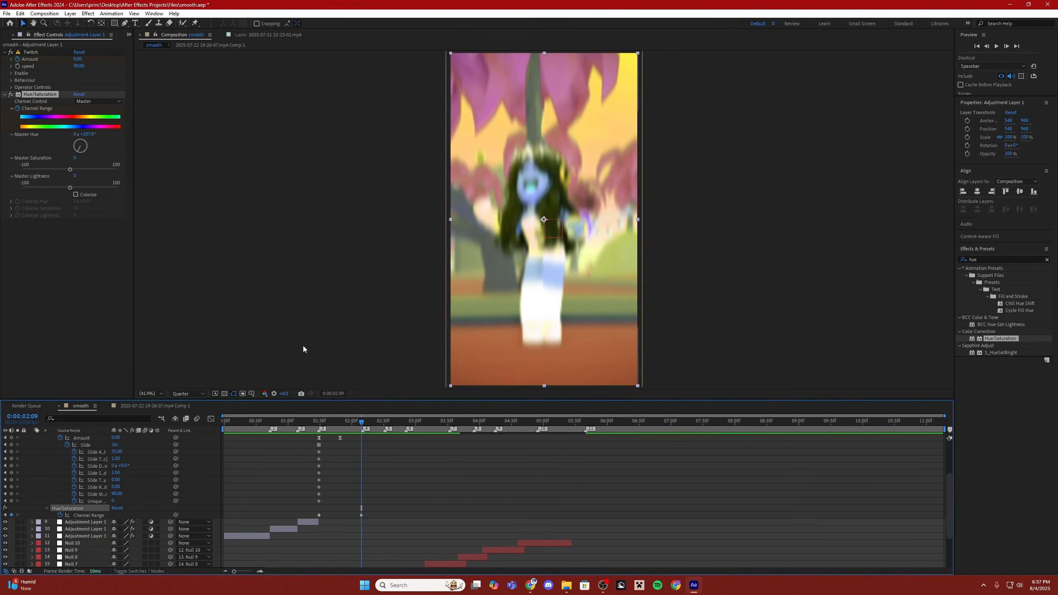
left_click_drag(88, 134, 46, 135)
left_click(310, 425)
key("space")
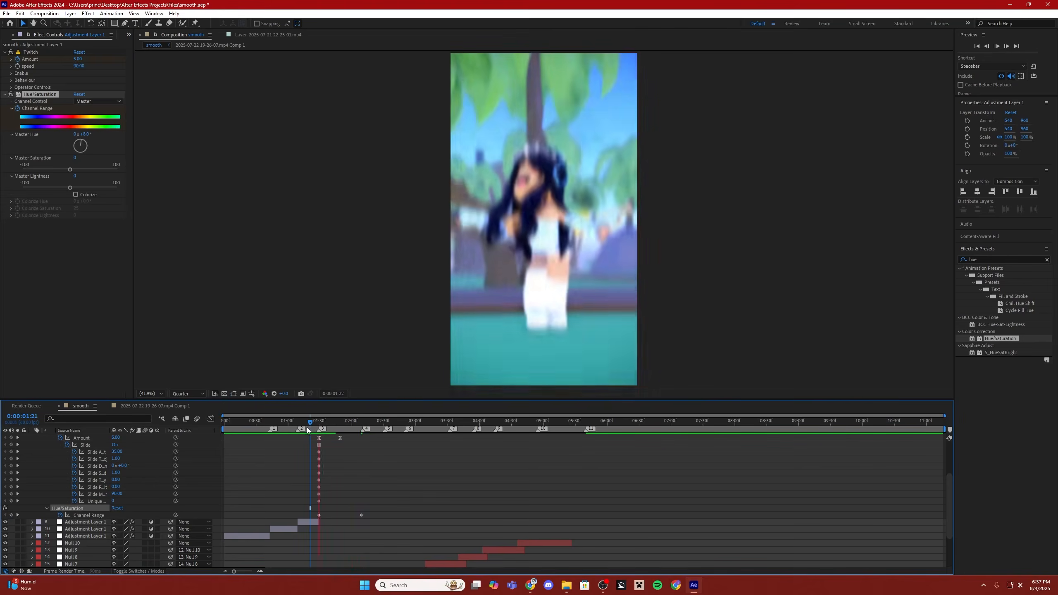
left_click_drag(308, 428, 362, 426)
left_click_drag(93, 135, 361, 423)
left_click(317, 422)
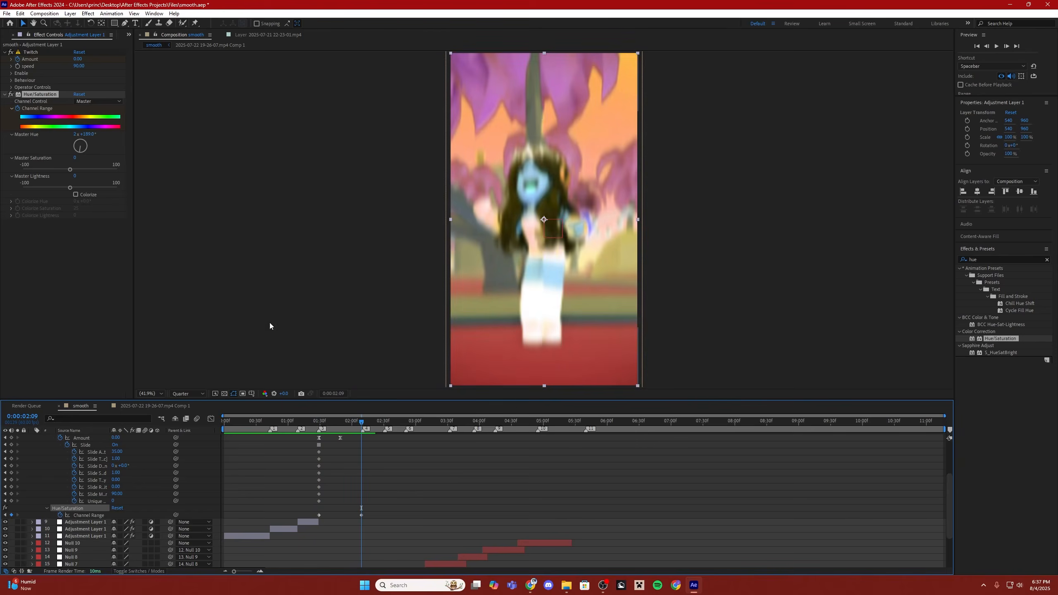
left_click_drag(89, 134, 160, 135)
- Try to make the fifth adjustment layer black and white using Hue/Saturation with Master Saturation at -100
left_click(362, 424)
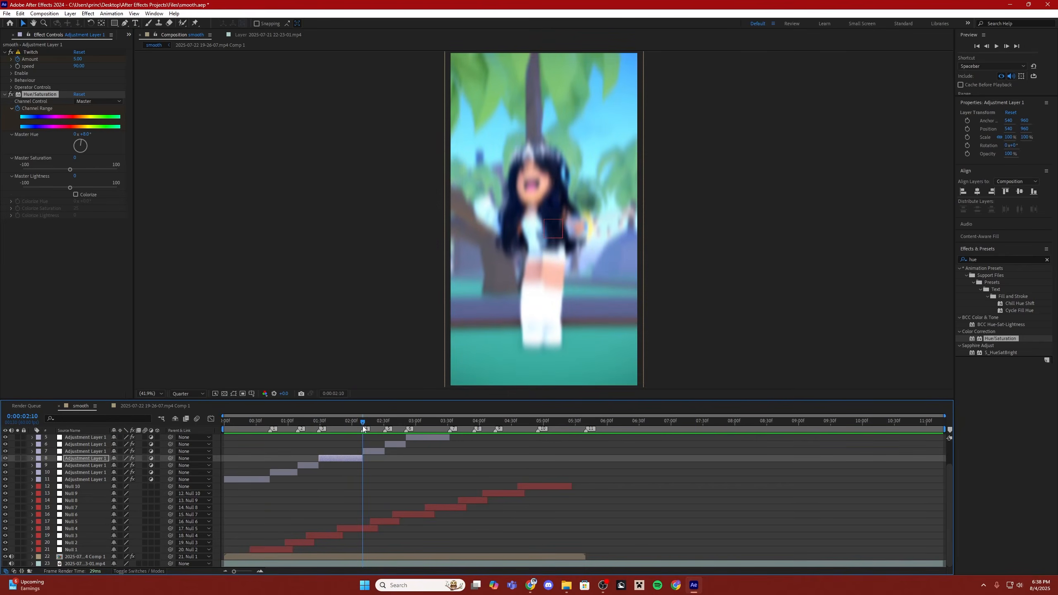
left_click(369, 452)
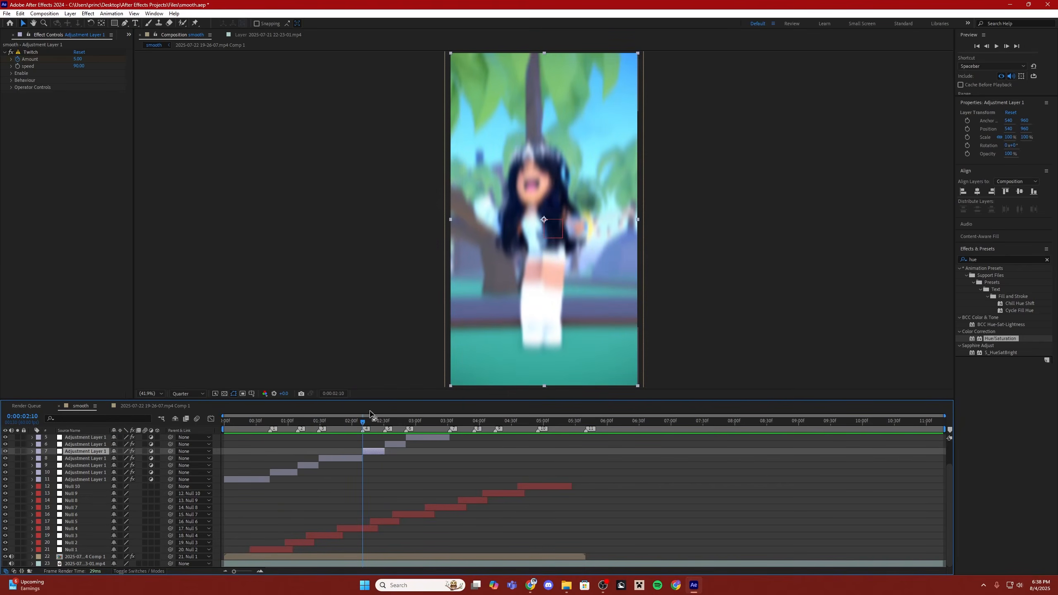
left_click(990, 259)
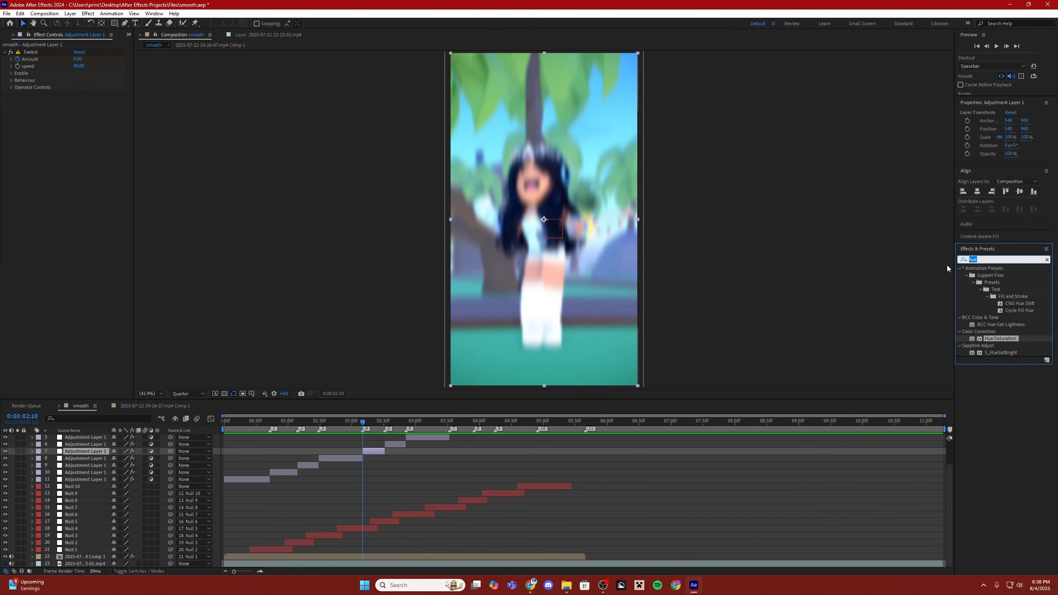
left_click_drag(1004, 339, 379, 452)
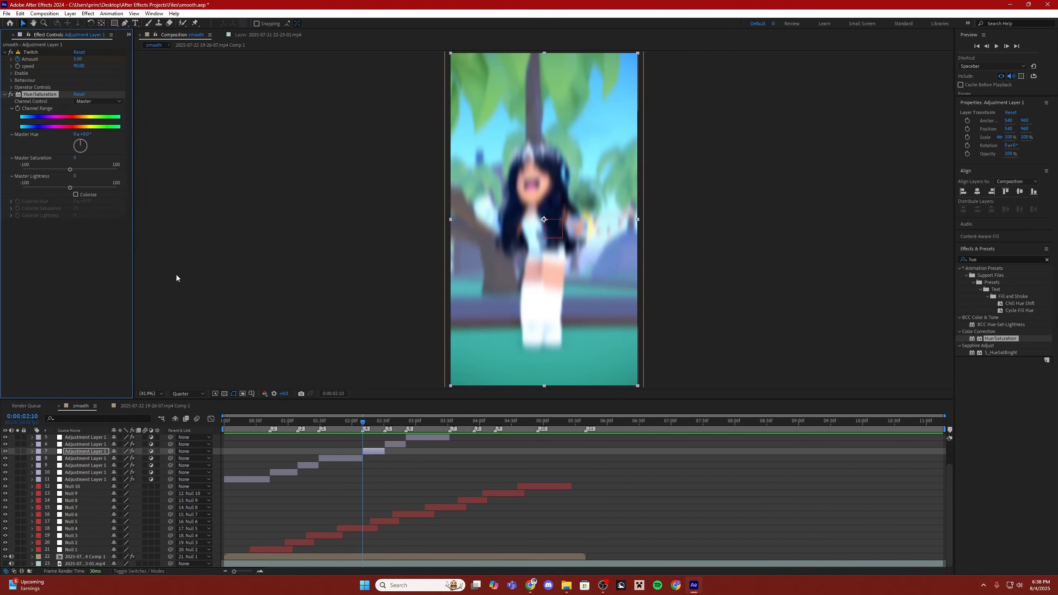
left_click_drag(75, 158, 24, 159)
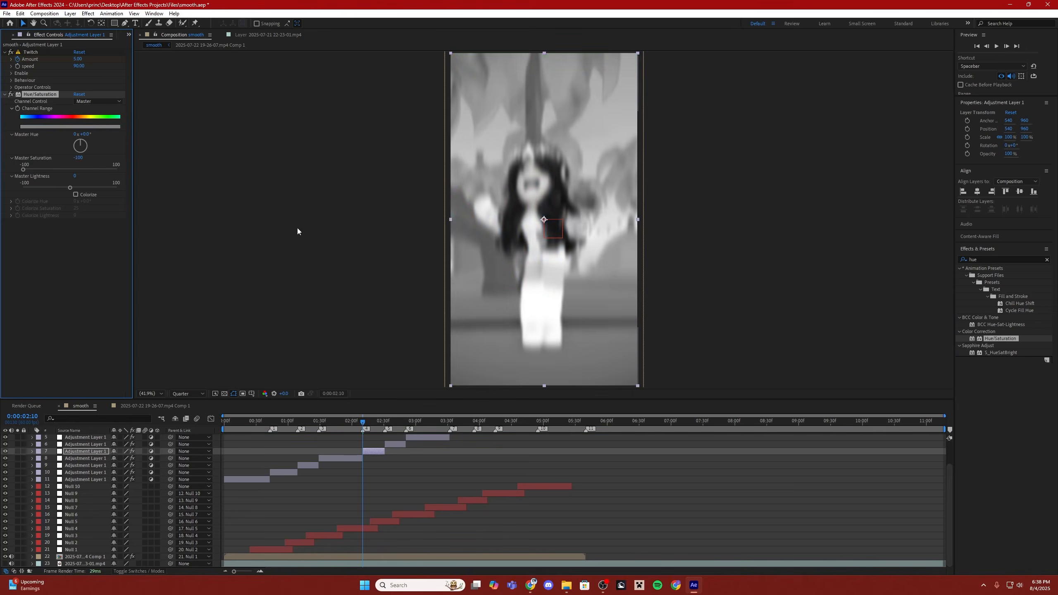
key("ctrl+z")
key("ctrl+z")
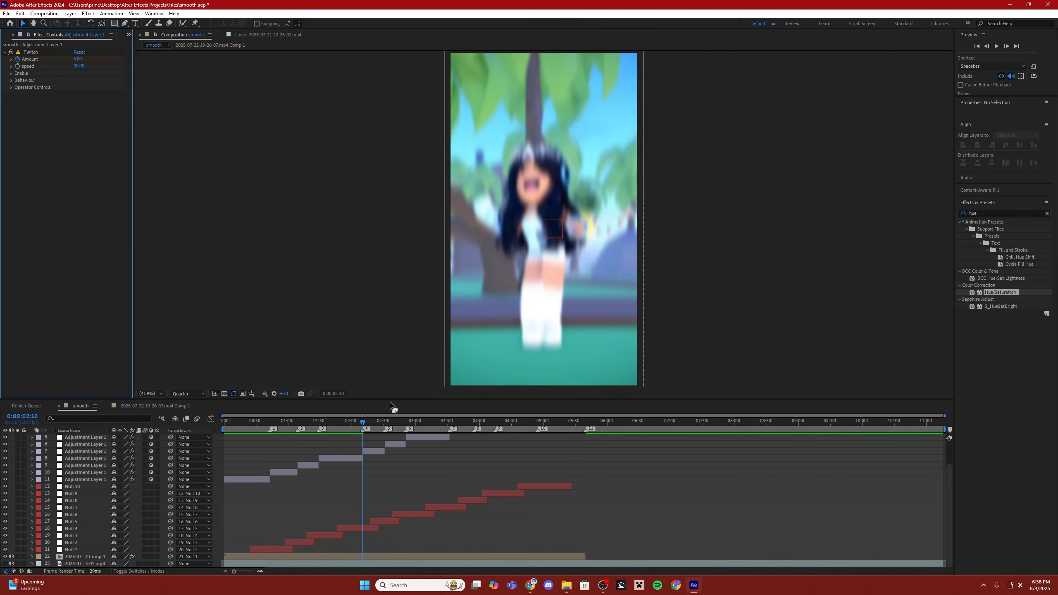
- Search the effects for tint, apply Tint to the fifth adjustment layer, and play the edit from the beginning
left_click(983, 213)
type("tint")
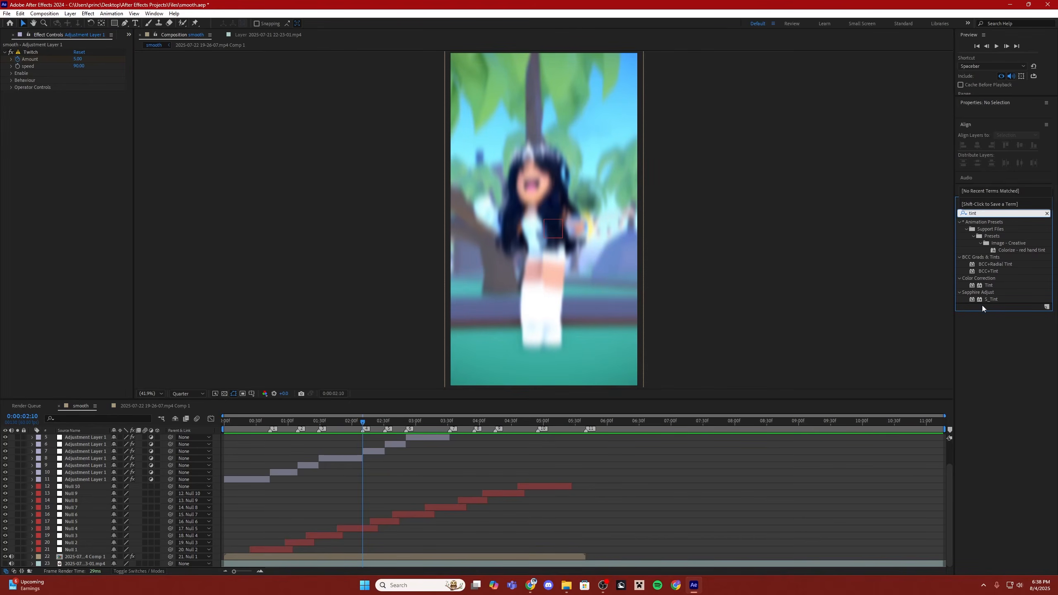
left_click_drag(987, 289, 223, 425)
key("space")
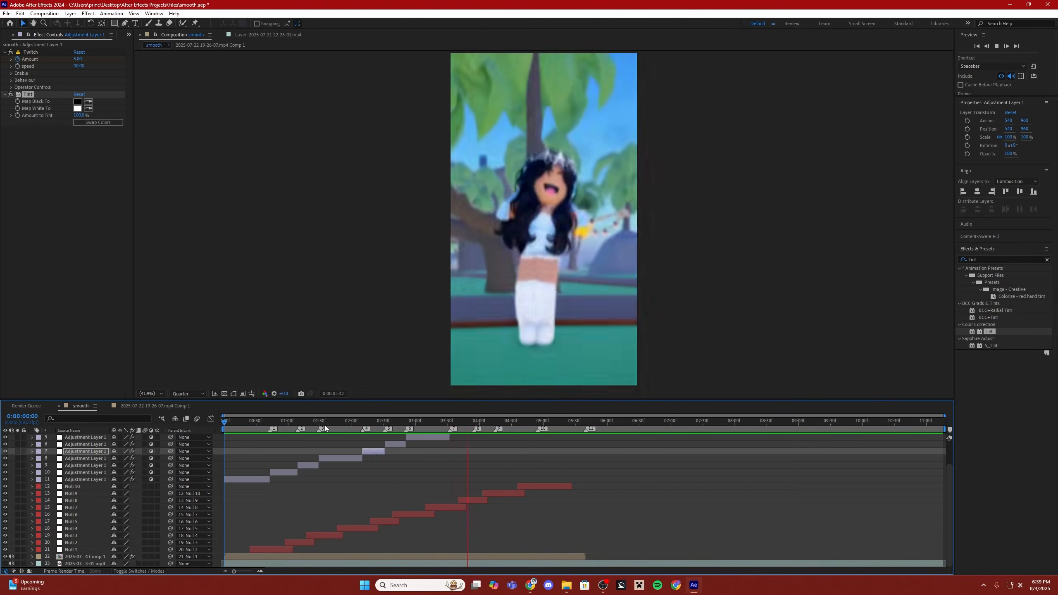
- Try mapping white to bright green in a Tint effect on the seventh adjustment layer, around 0:00:03:15
left_click_drag(303, 423, 432, 424)
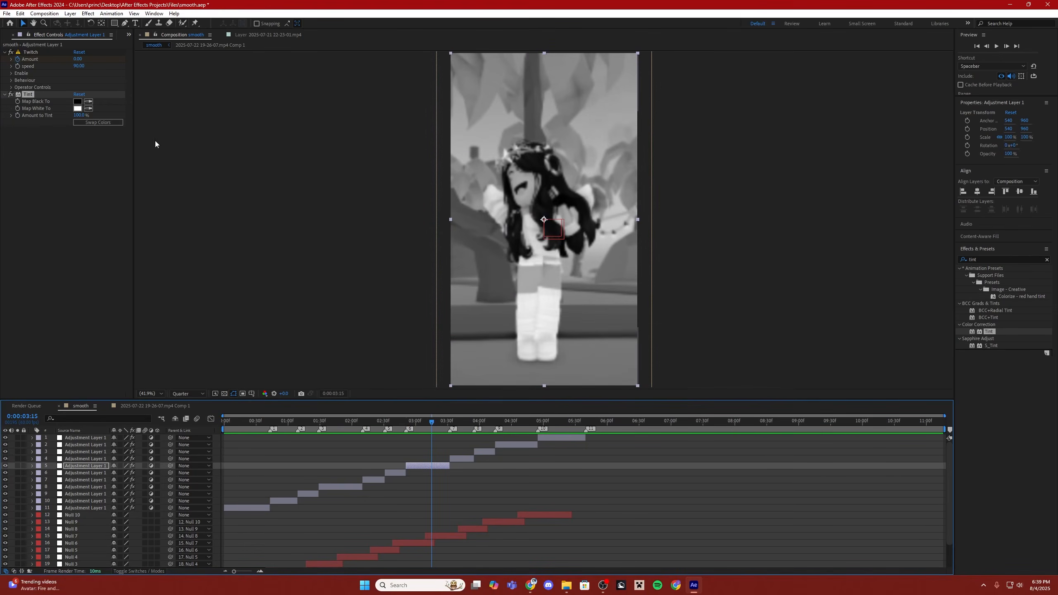
left_click(78, 108)
left_click(355, 294)
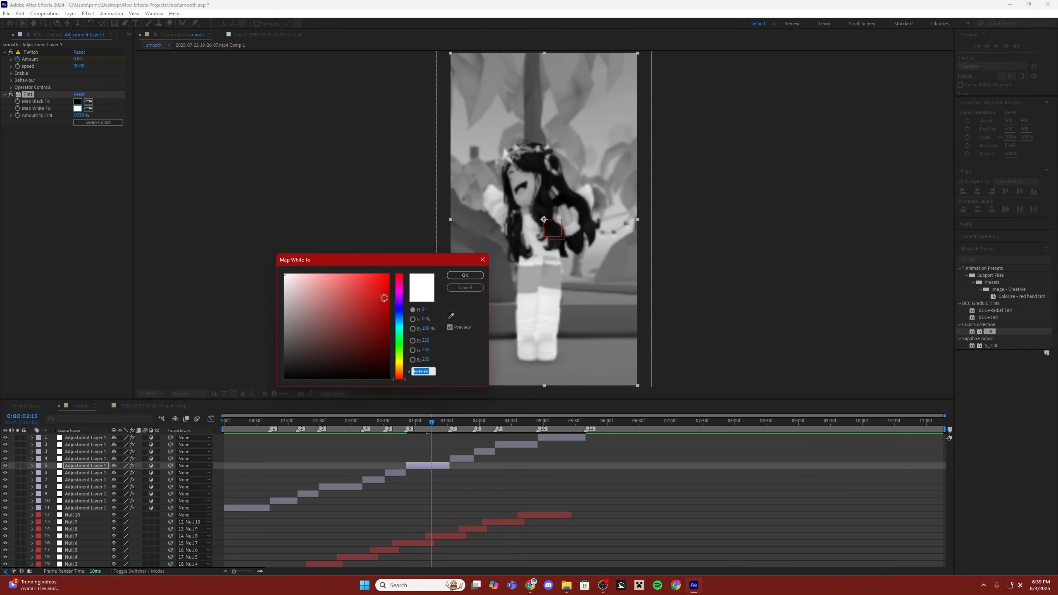
left_click_drag(355, 295, 436, 221)
left_click_drag(358, 335, 398, 345)
left_click(399, 293)
left_click(381, 275)
left_click(464, 277)
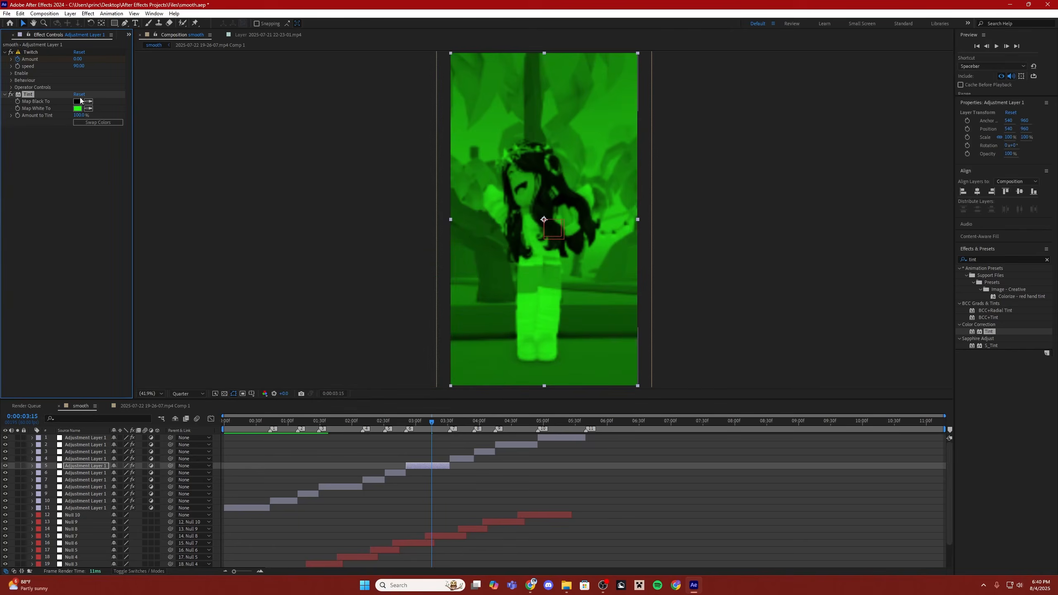
- Try a different Map Black To color in the seventh adjustment layer's Tint effect
left_click(77, 102)
left_click(356, 282)
left_click_drag(357, 282, 366, 333)
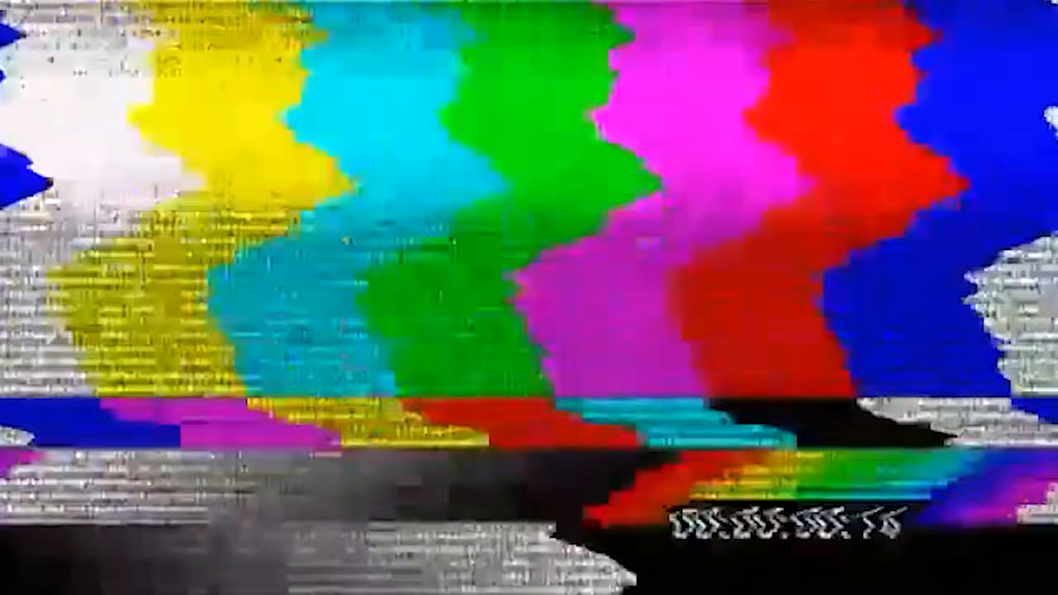
- Apply Change to Color to the seventh adjustment layer, changing the blue sampled from the sky to purple
left_click_drag(993, 324, 419, 466)
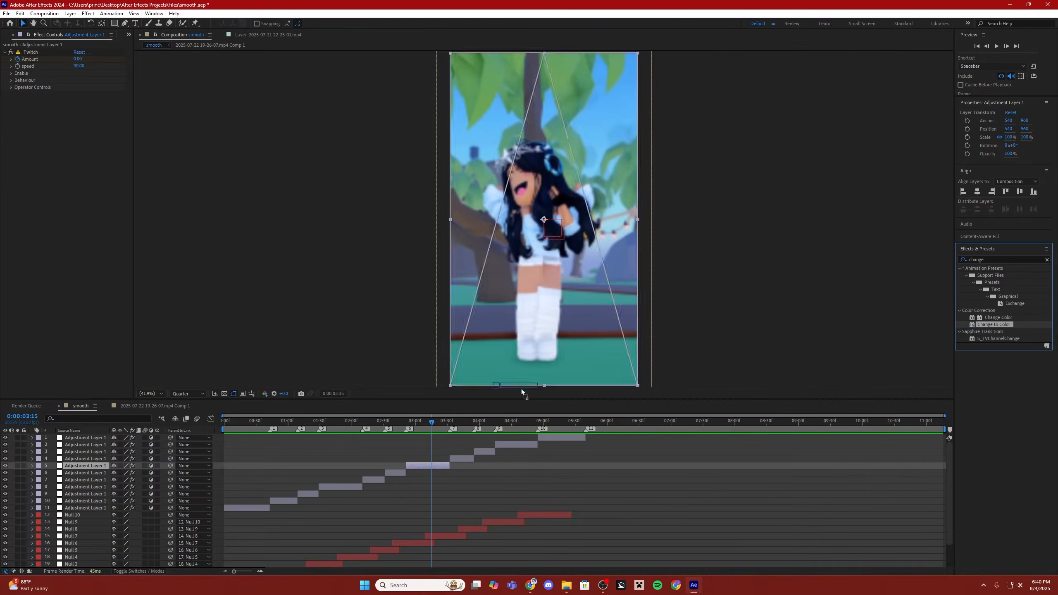
left_click(88, 102)
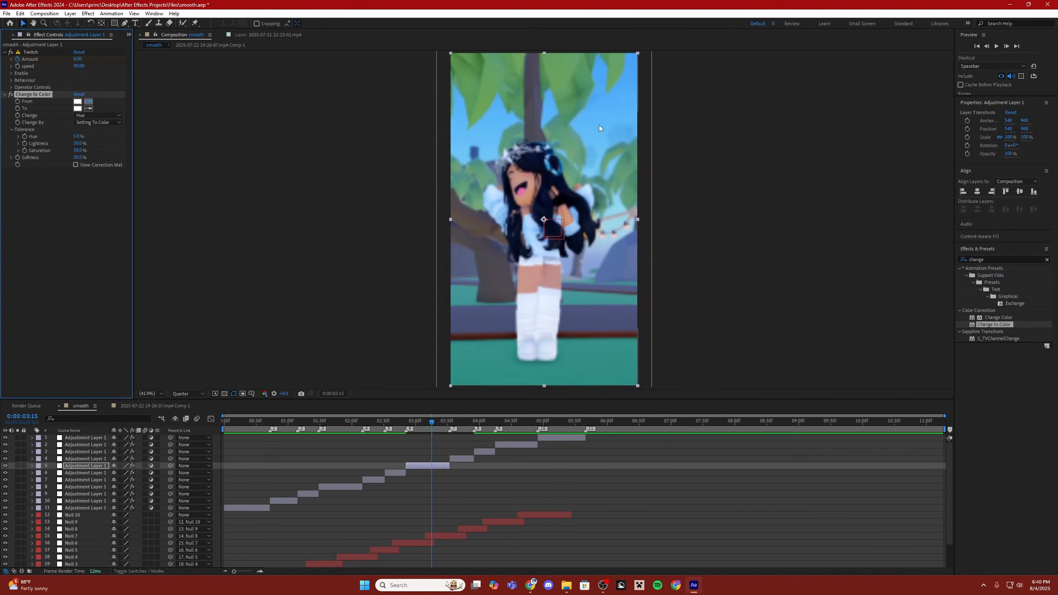
left_click(598, 125)
left_click(77, 108)
left_click(402, 297)
left_click_drag(402, 297, 430, 222)
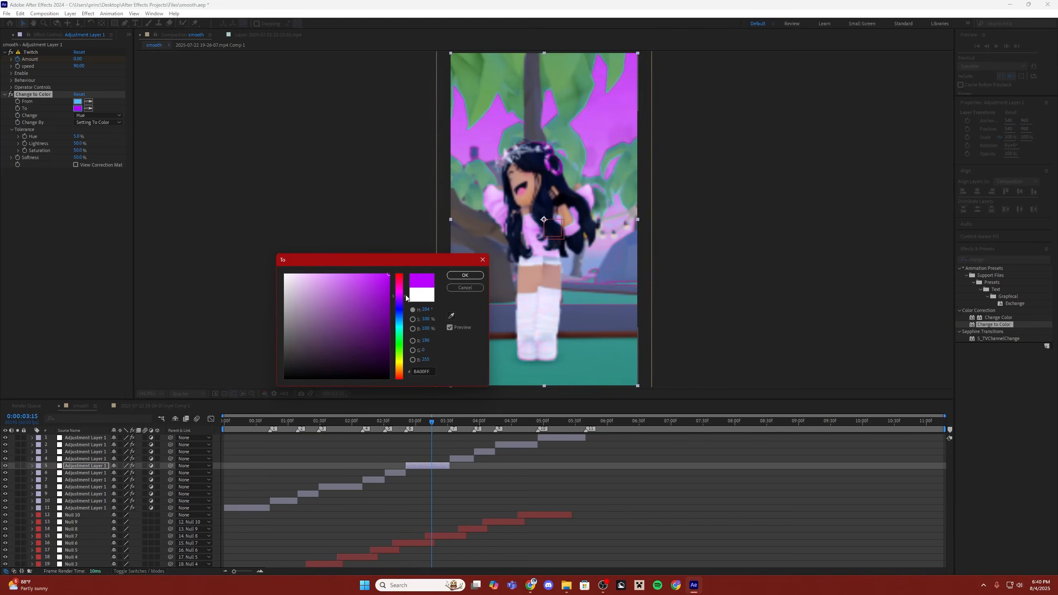
key("Return")
- Play the edit from 0:00:01:45 to review the color effects, then return to the purple section at 0:00:03:12
left_click(336, 431)
key("space")
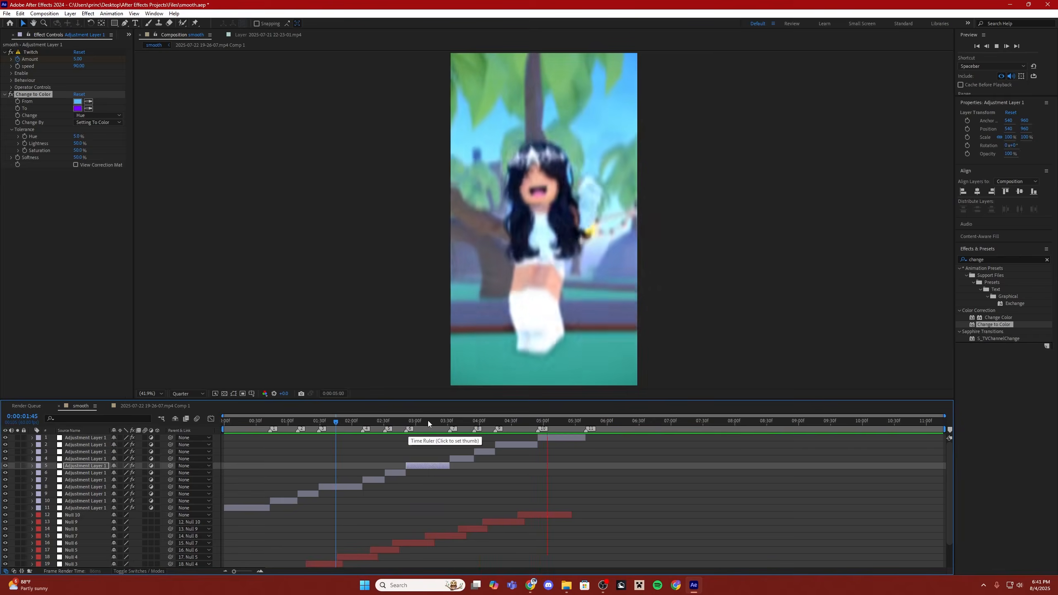
left_click(429, 420)
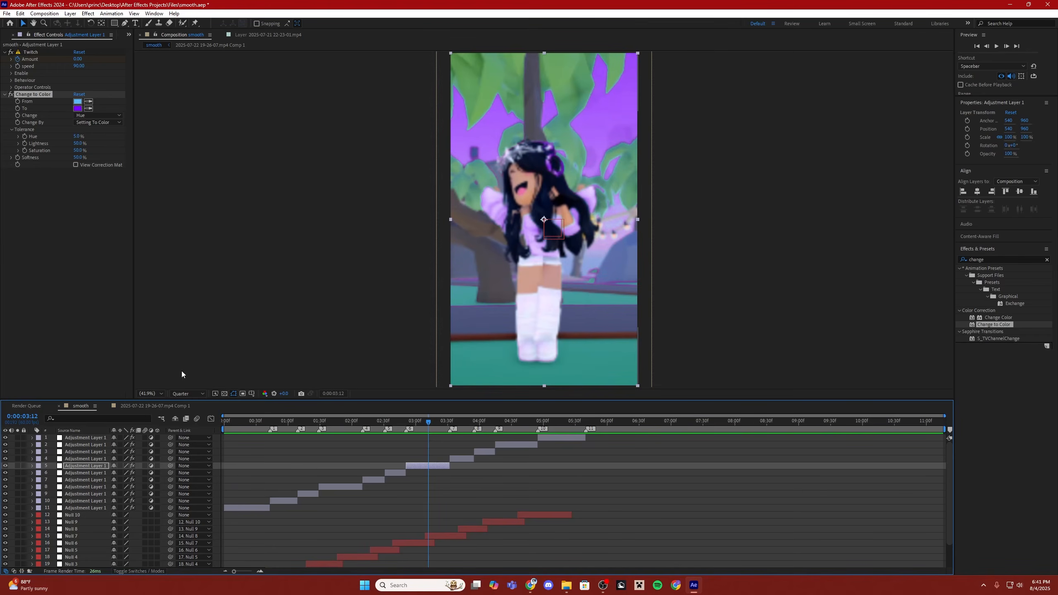
- Apply Turbulent Displace to the first adjustment layer at 0:00:04:55
left_click(534, 418)
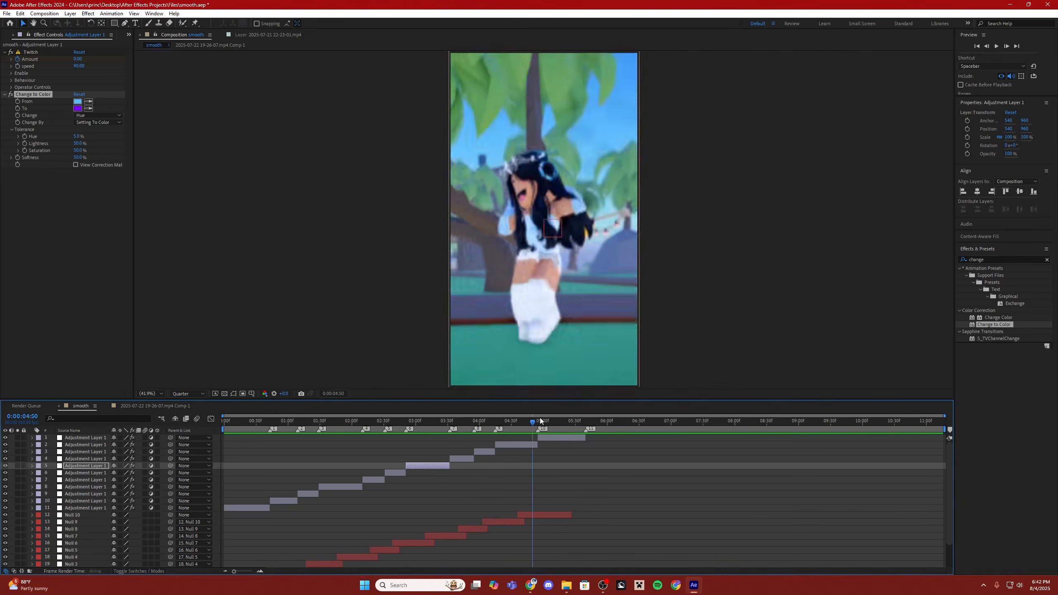
left_click(540, 417)
left_click(540, 437)
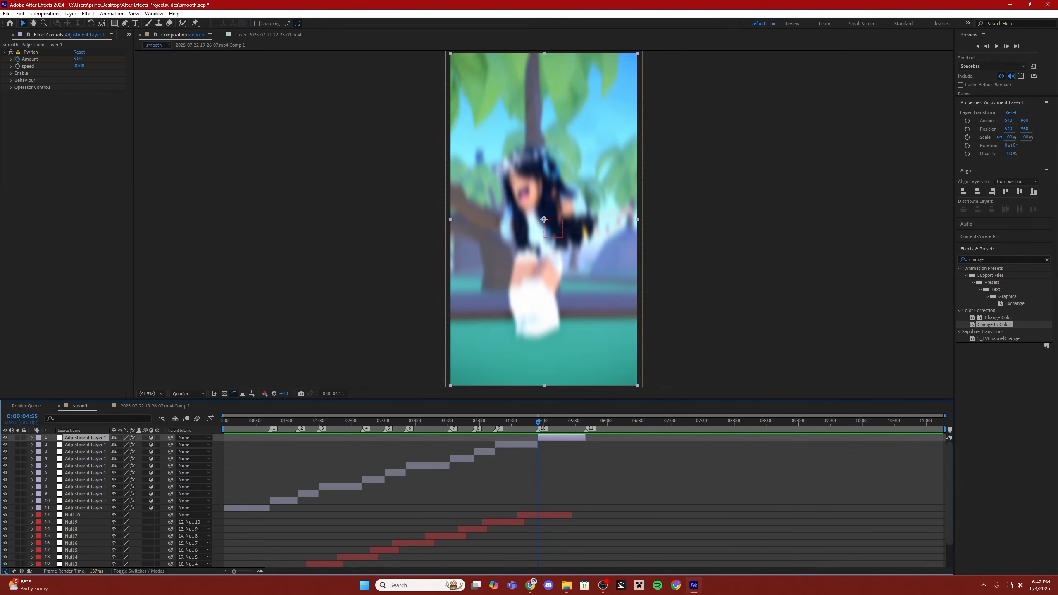
key("ctrl+5")
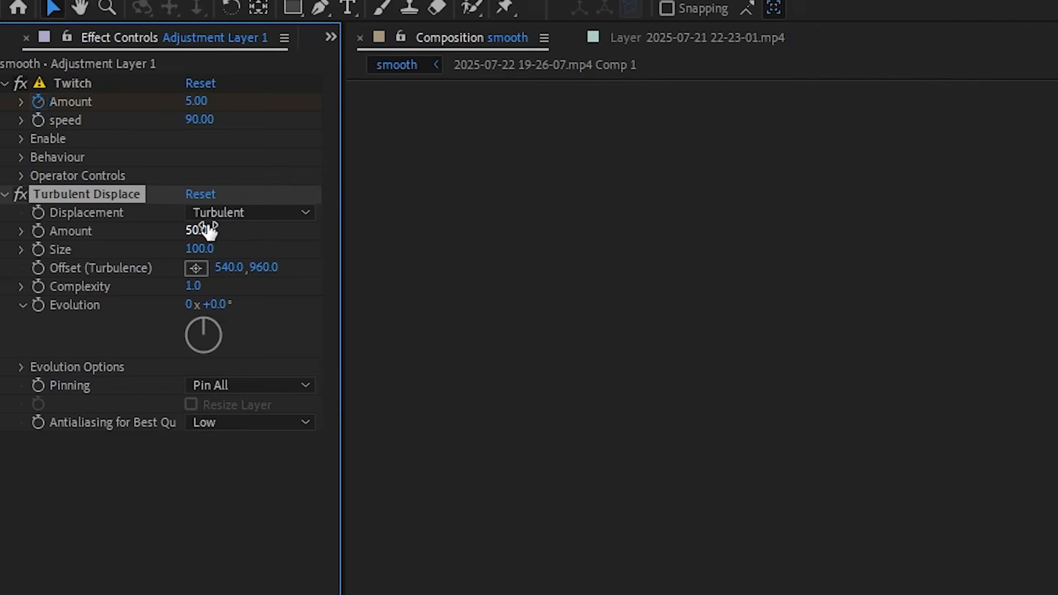
- Set keyframed Turbulent Displace values of Amount 125 and Size 25 at the start of the first adjustment layer
left_click(207, 232)
type("120")
key("BackSpace")
type("5")
key("Tab")
type("25")
key("Return")
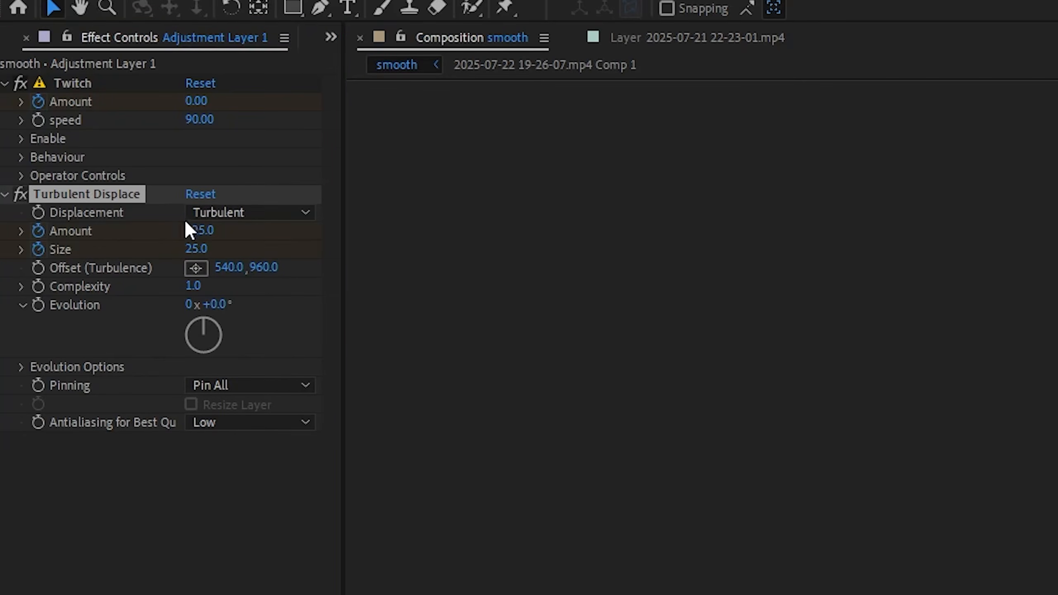
- At the end of the first adjustment layer, set Turbulent Displace Amount to 0 and Size to 125
left_click(202, 230)
type("0")
left_click(202, 249)
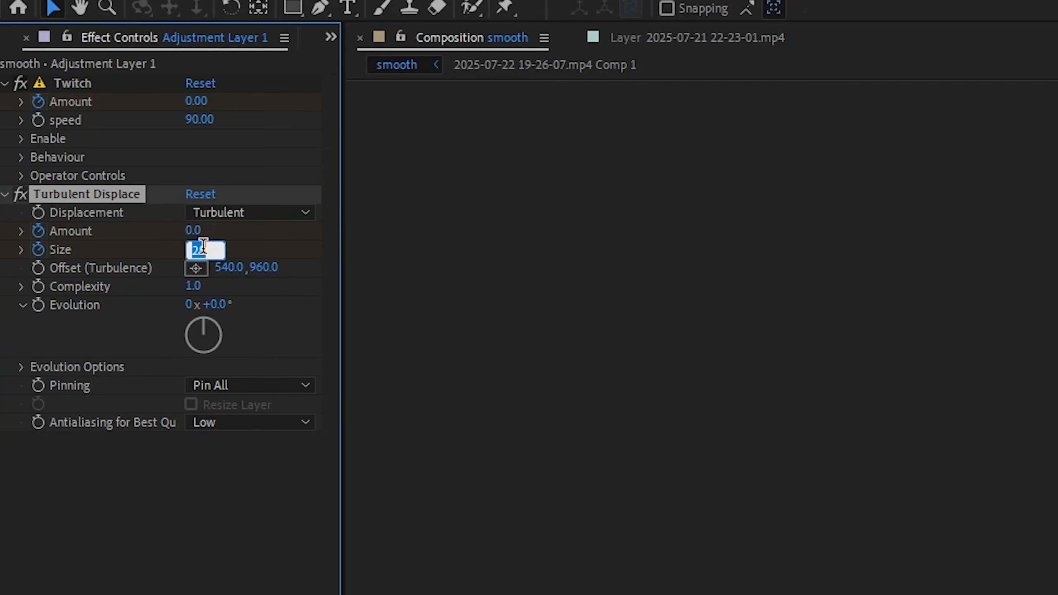
type("125")
key("Return")
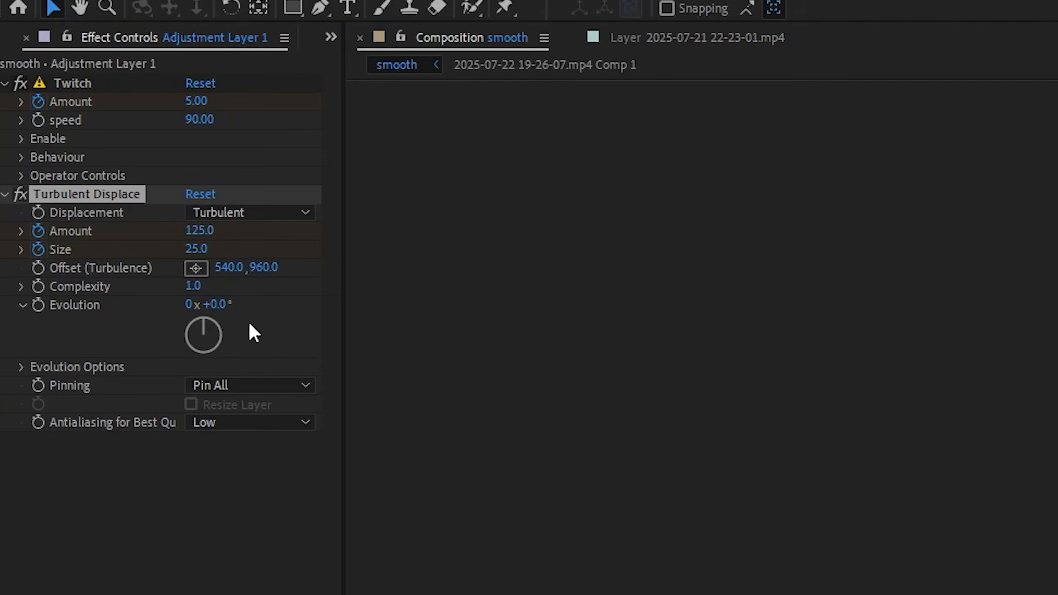
- Set the starting Turbulent Displace Amount keyframe to 100
left_click(201, 231)
type("100")
key("Return")
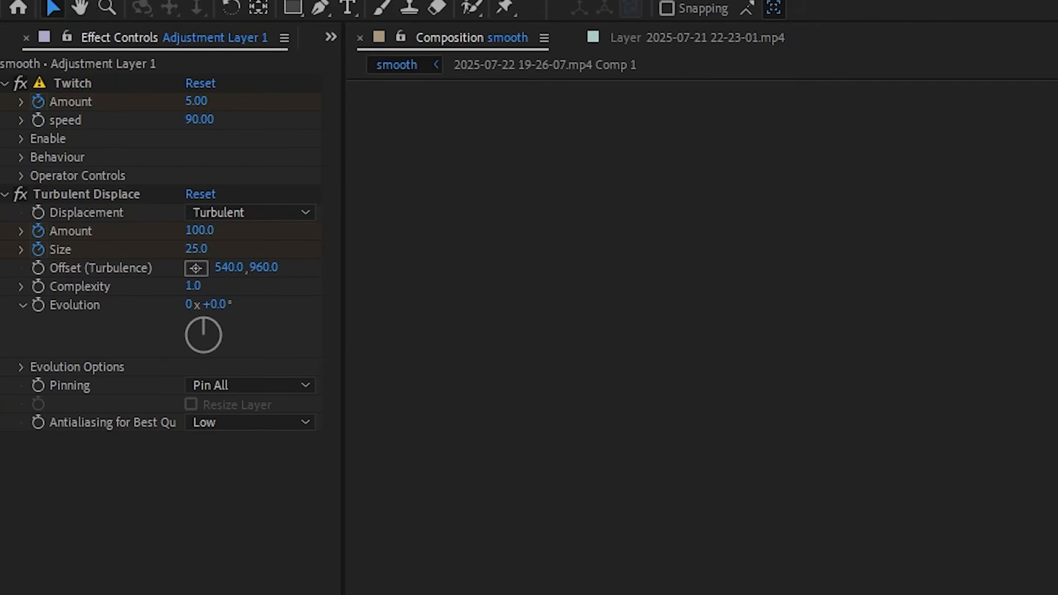
- Reshape the Turbulent Displace Amount and Size speed curves so the changes start fast and ease out slowly, then collapse the keyframe view
left_click(87, 194)
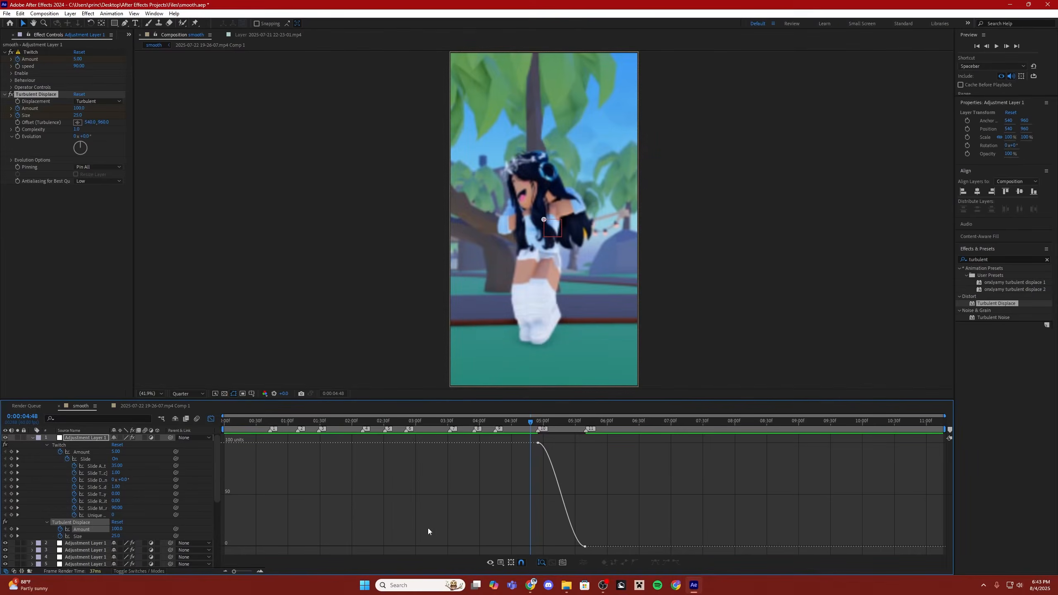
left_click_drag(247, 573, 251, 571)
left_click_drag(644, 497, 456, 497)
left_click(446, 443)
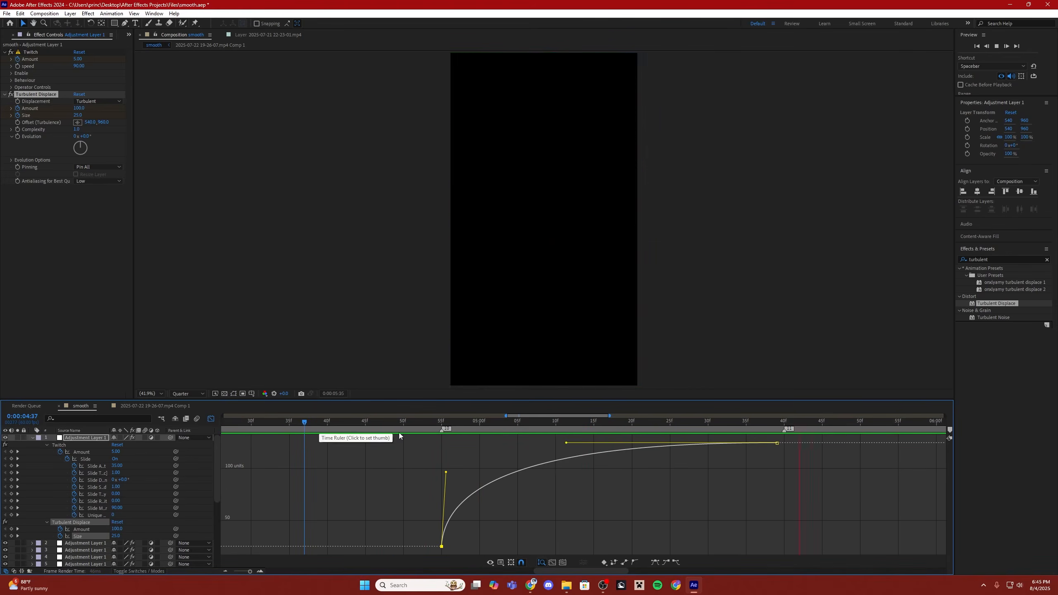
key("shift+F3")
key("u")
- Apply the Colorize - red hand tint preset to the second adjustment layer around 0:00:04:27
left_click_drag(406, 495, 503, 491)
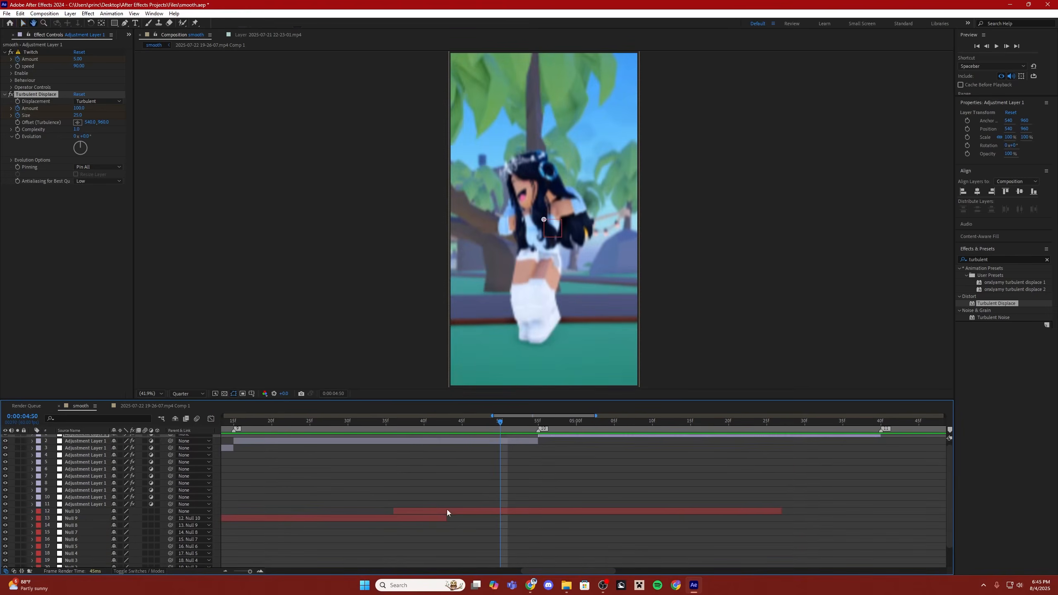
left_click_drag(251, 571, 248, 574)
left_click(494, 423)
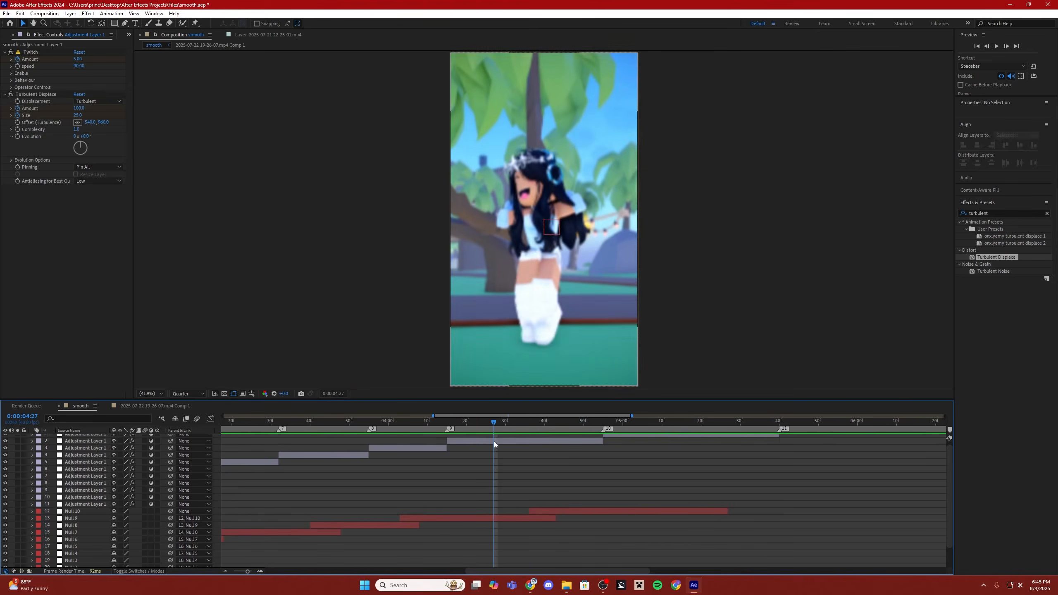
left_click(494, 441)
left_click_drag(1017, 259, 880, 266)
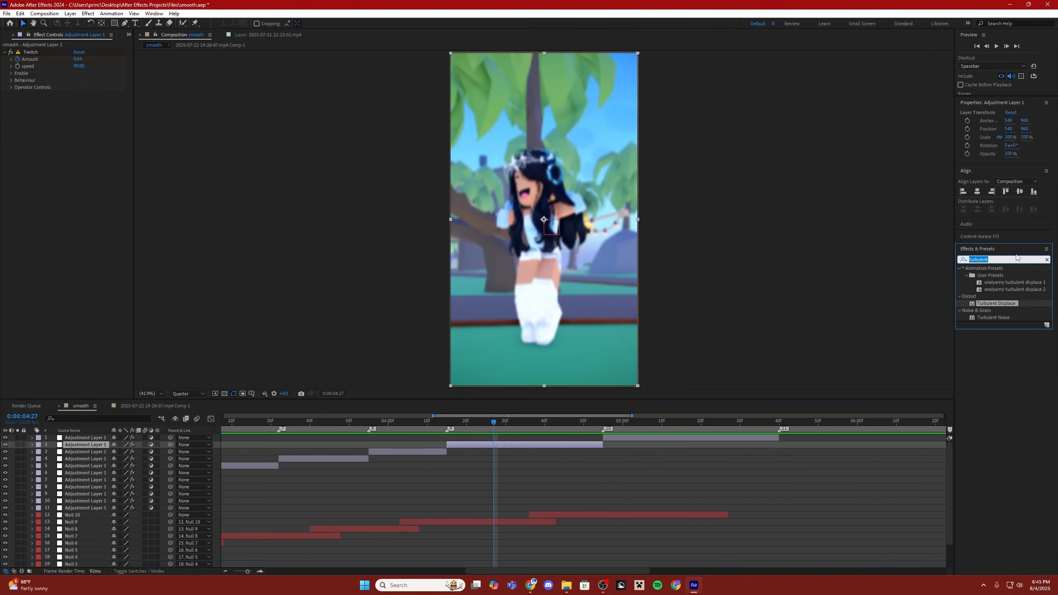
type("red")
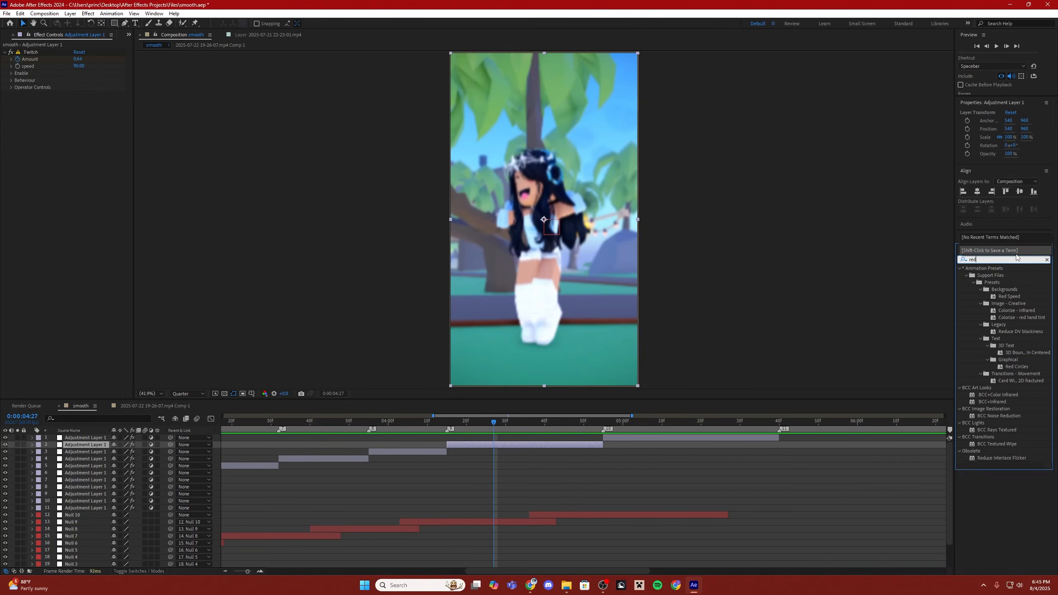
left_click(1017, 318)
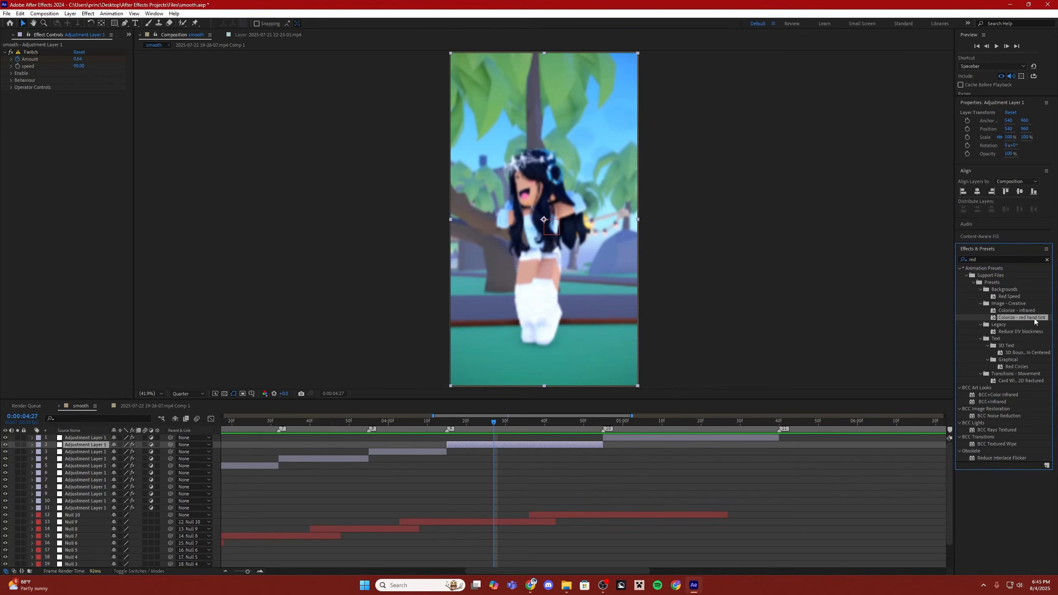
left_click_drag(1023, 318, 513, 446)
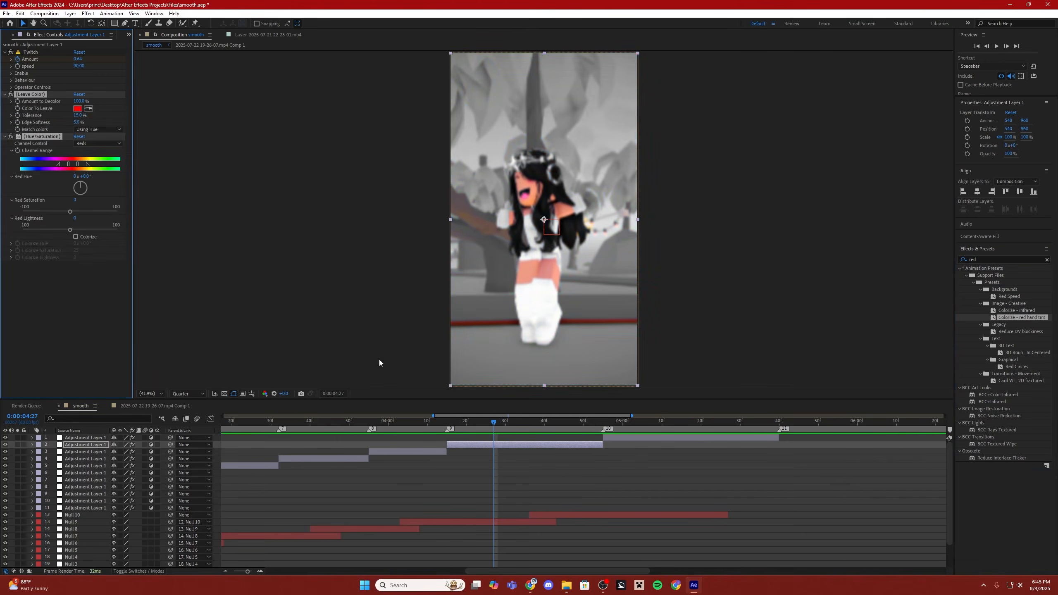
- Set the second adjustment layer's Color To Leave to blue 000CFF, checking the frame at 0:00:04:37
left_click(506, 429)
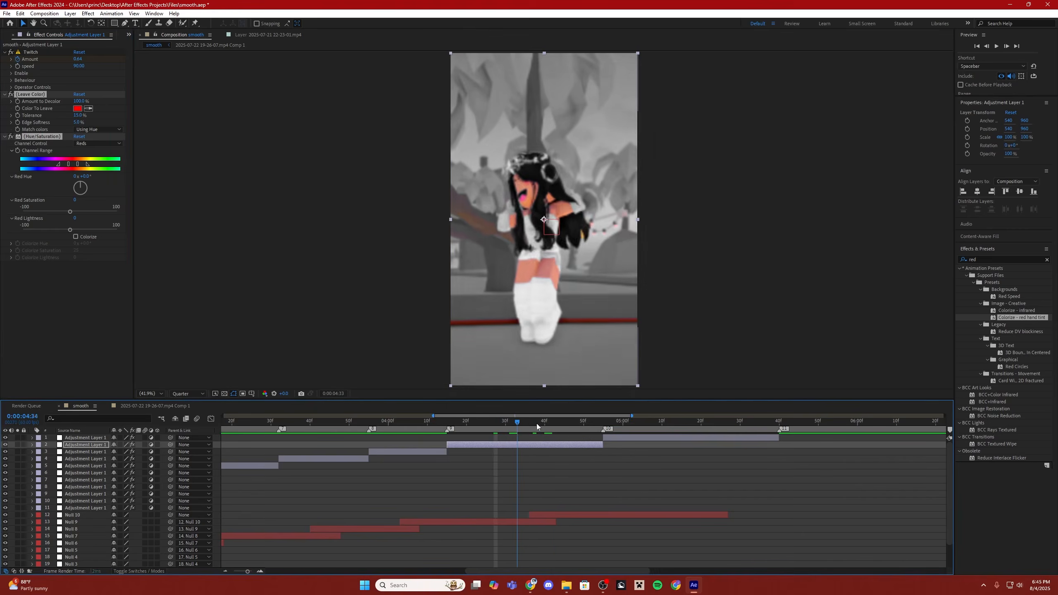
left_click_drag(507, 430, 533, 425)
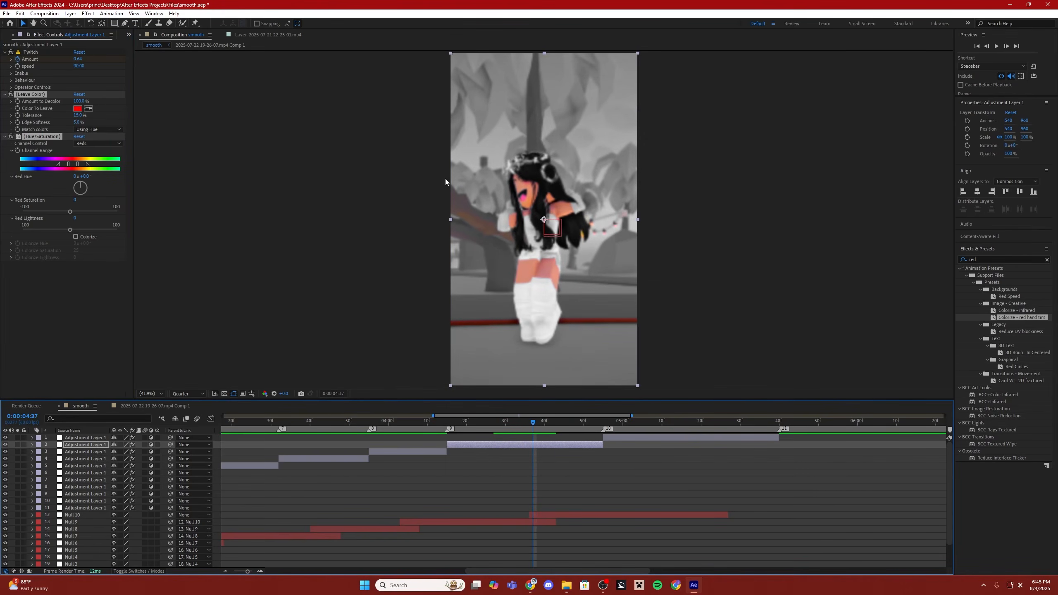
left_click(77, 109)
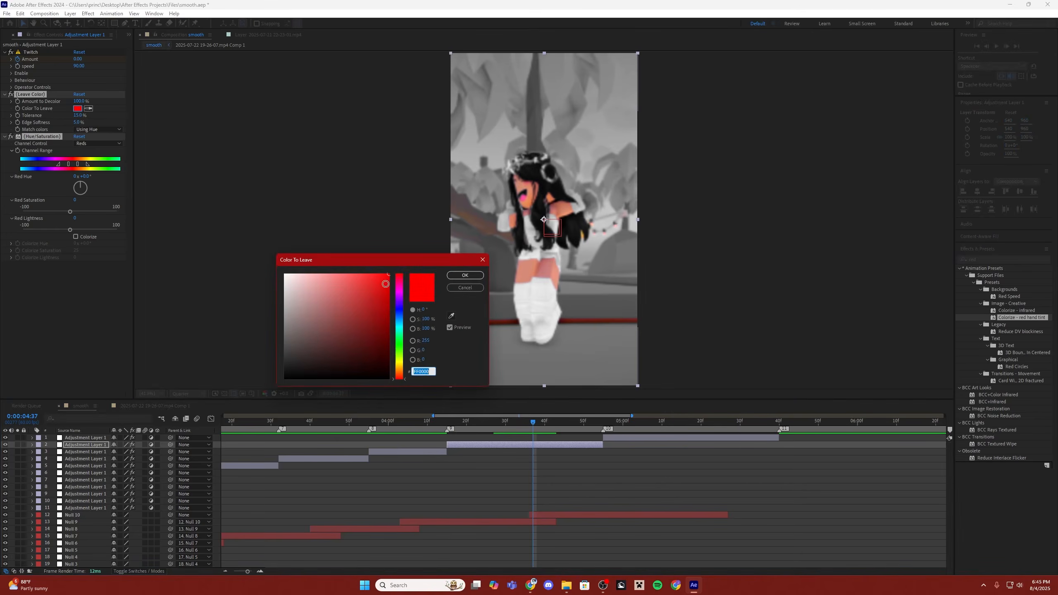
left_click(402, 297)
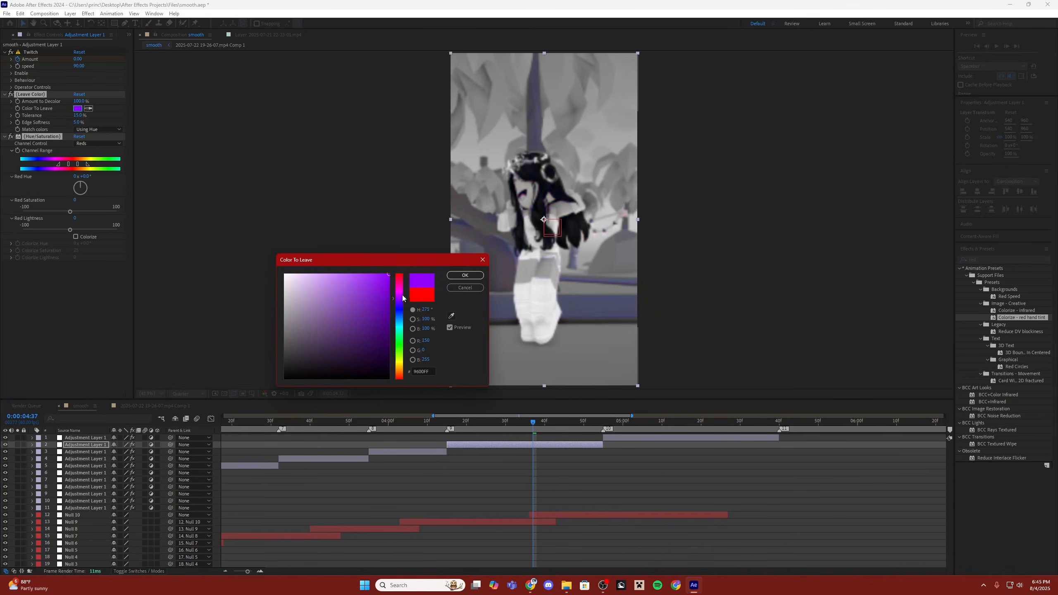
mouse_move(401, 298)
left_mouse_down()
mouse_move(403, 341)
mouse_move(405, 313)
left_mouse_up()
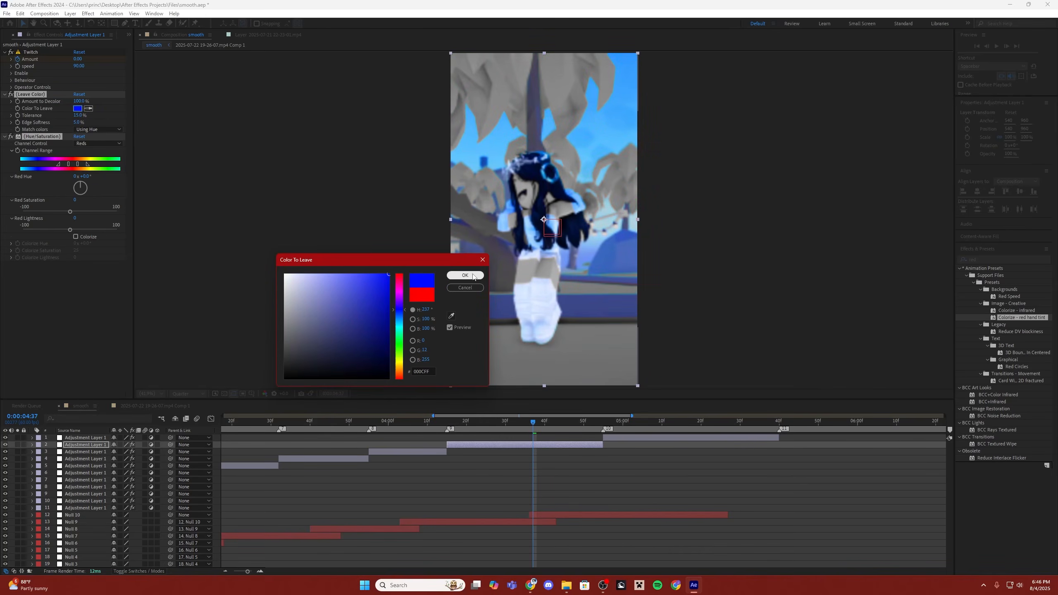
left_click(465, 276)
- Adjust the first adjustment layer's Turbulent Displace Size curve so it starts at 40 at 0:00:04:55
left_click(603, 419)
left_click(613, 437)
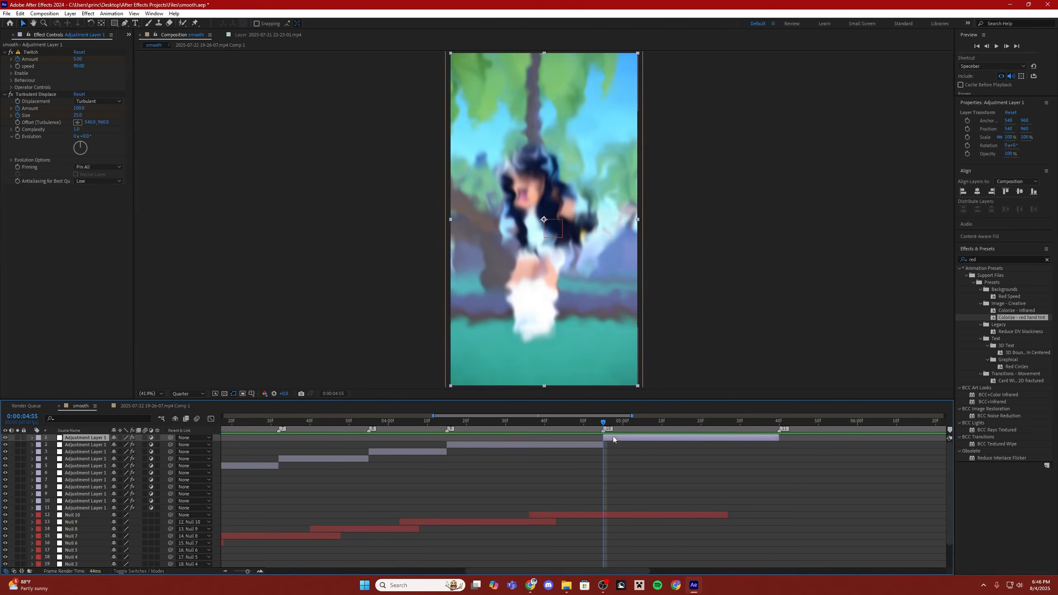
left_click(210, 418)
left_click(210, 418)
left_click(211, 418)
left_click(32, 438)
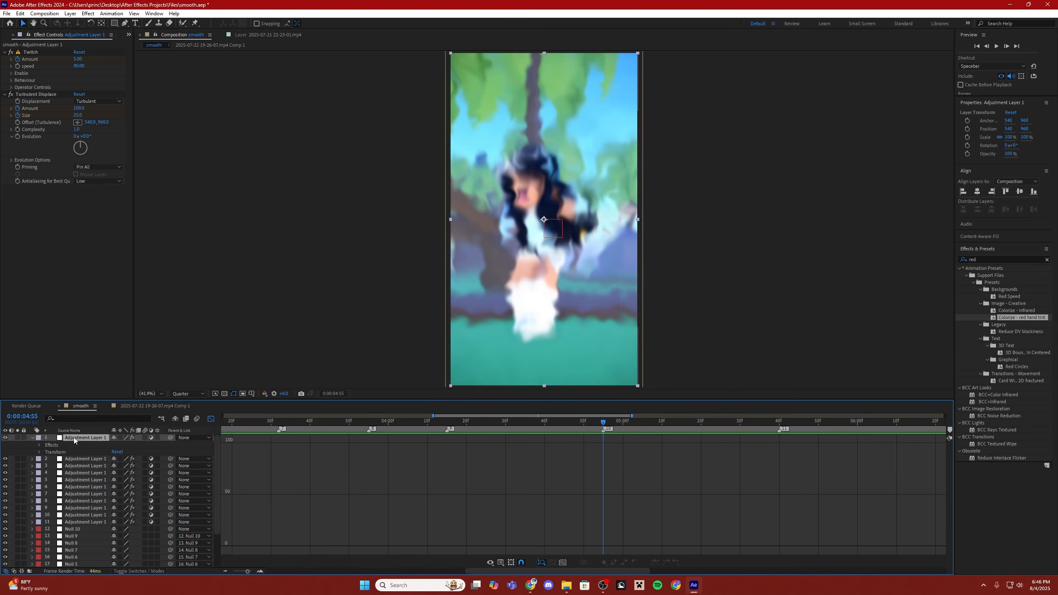
key("u")
left_click(81, 530)
left_click(78, 536)
left_click_drag(608, 475, 648, 547)
- Preview the turbulent ending, leave the graph view, and play the whole edit from the start
left_click_drag(603, 422, 563, 423)
key("space")
left_click(81, 530)
key("space")
left_click(552, 422)
left_click(215, 420)
left_click_drag(247, 572, 232, 574)
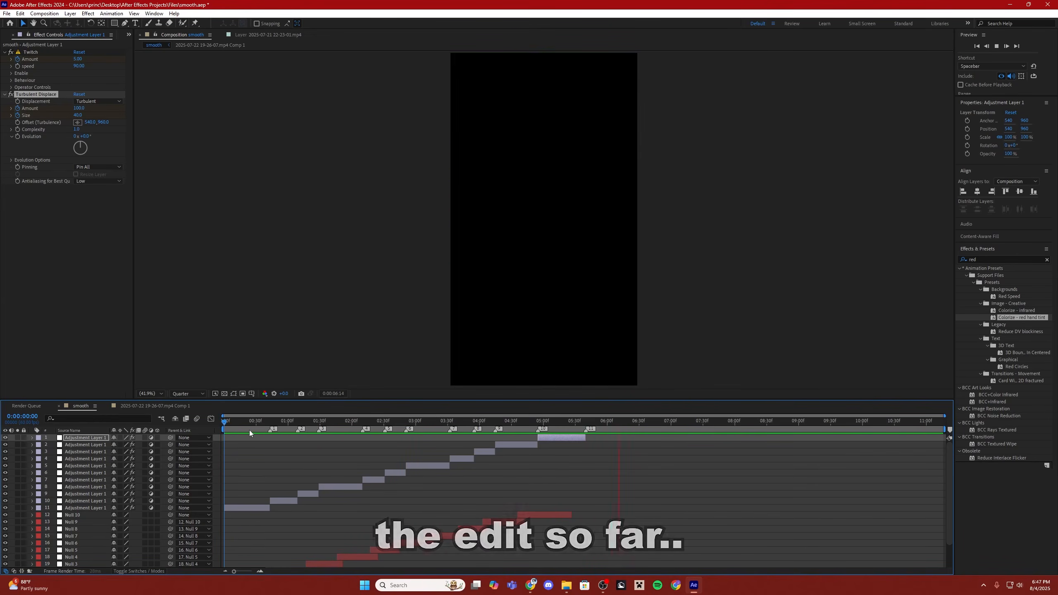
- Apply the Invert effect to the tenth adjustment layer, around 0:00:00:55
left_click(269, 422)
left_click_drag(268, 422, 271, 422)
left_click(275, 501)
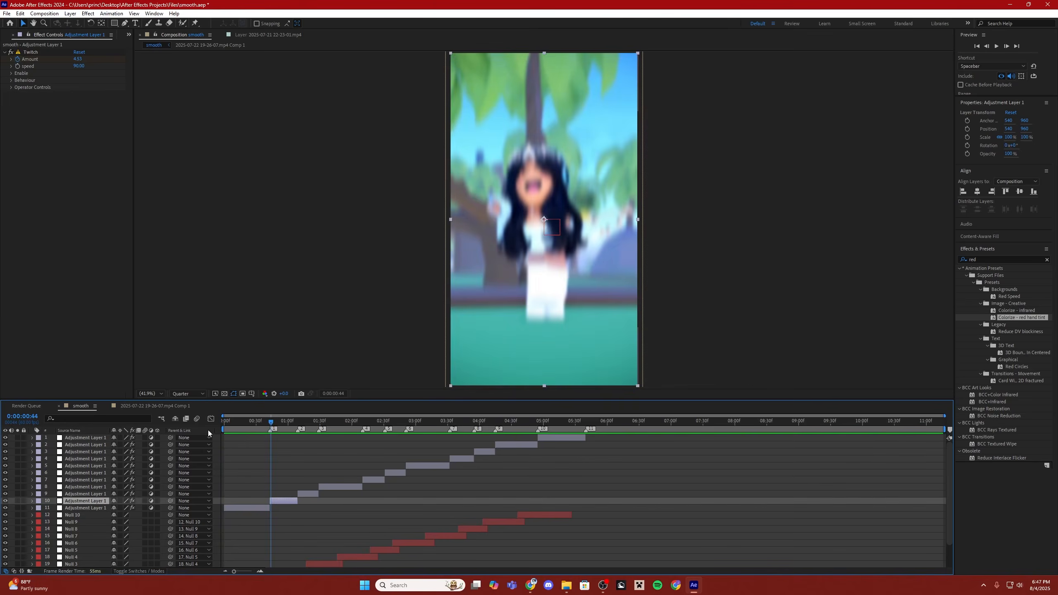
left_click(271, 423)
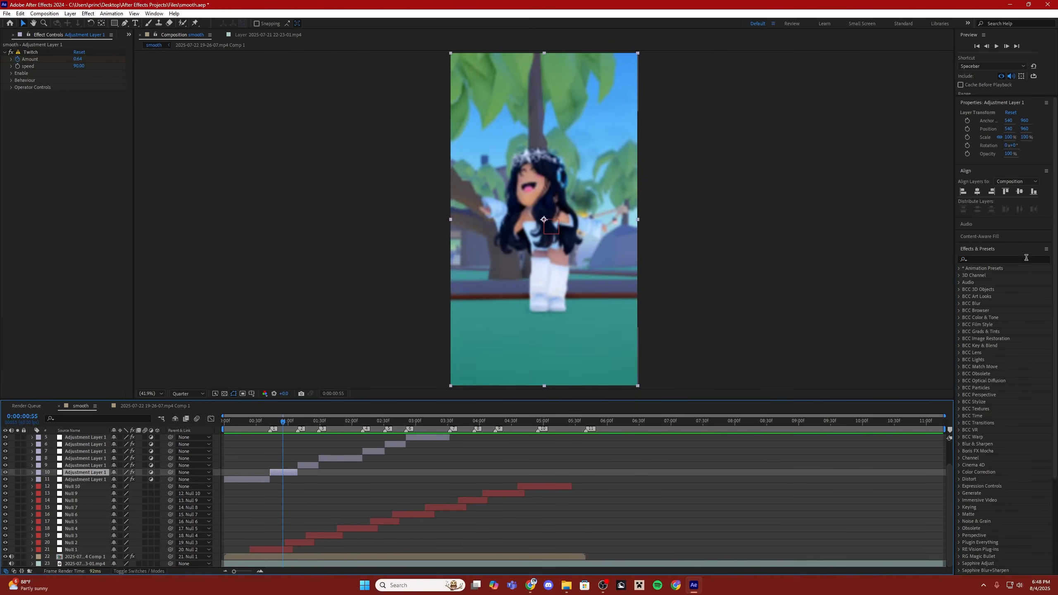
left_click(1026, 257)
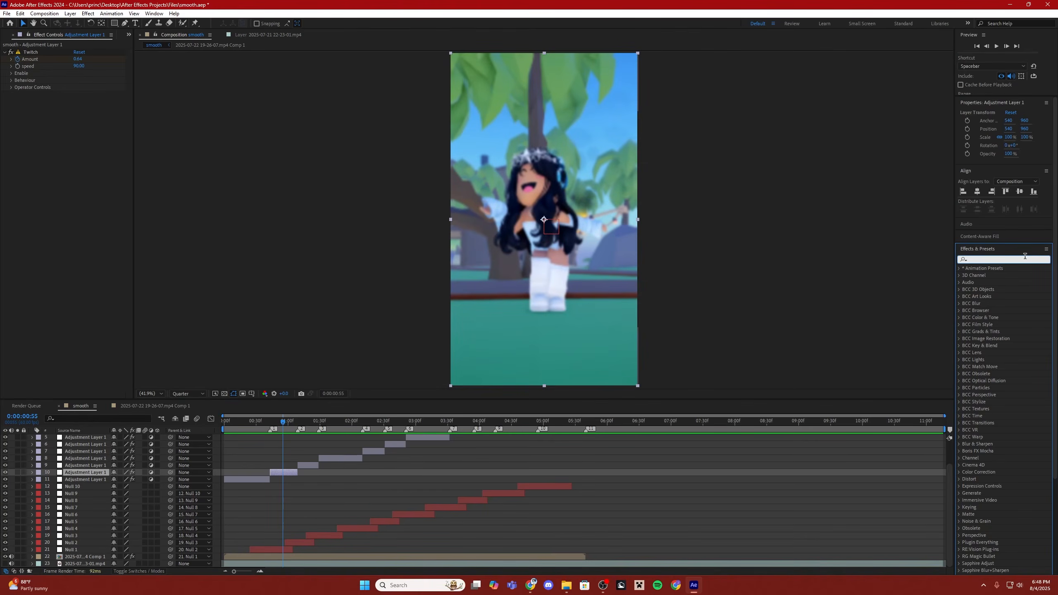
type("inver")
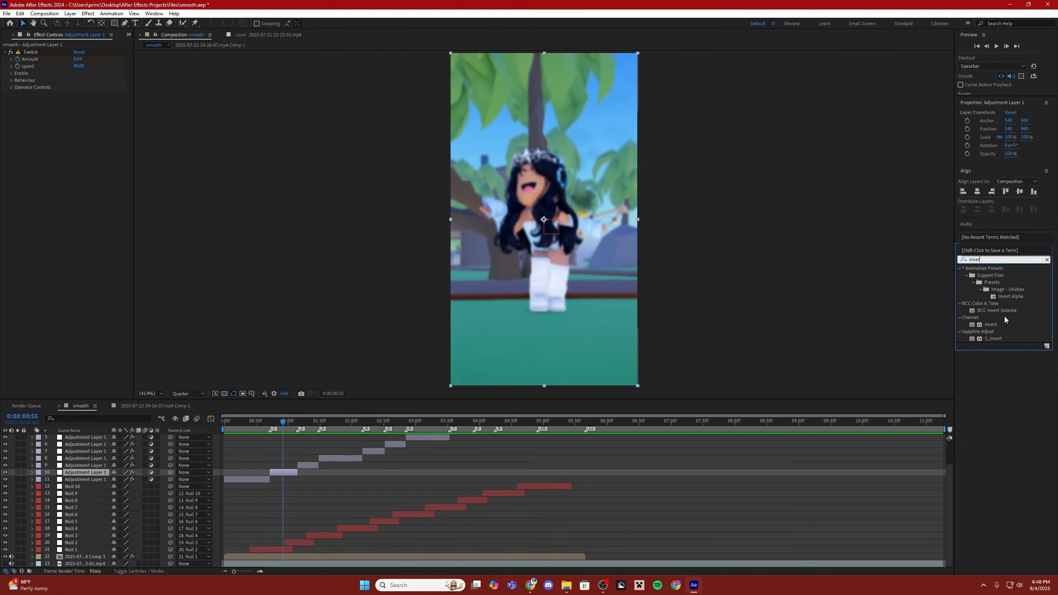
left_click_drag(995, 323, 283, 474)
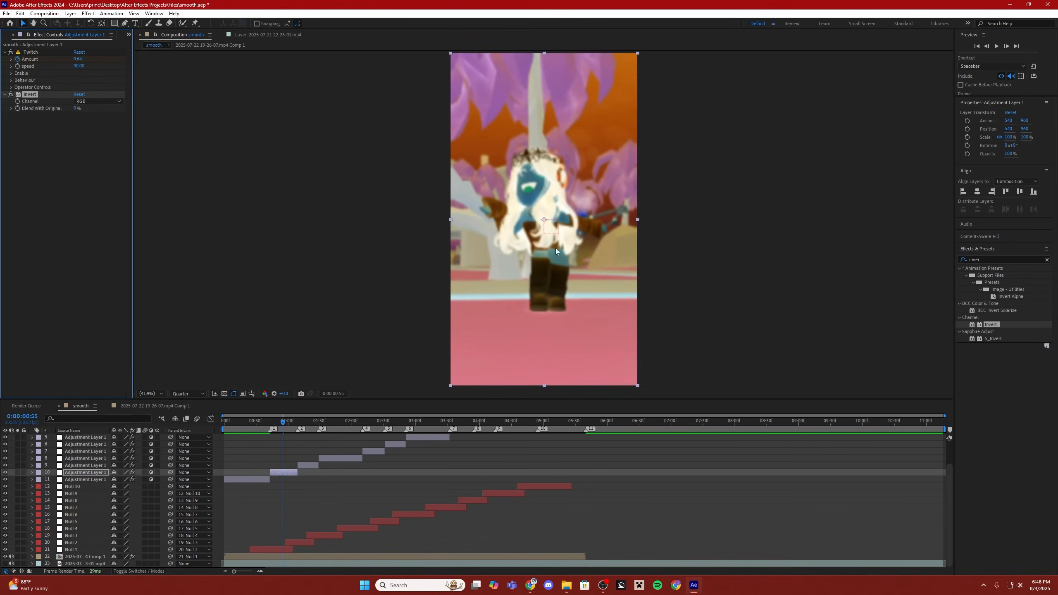
- Try adding the black-and-white Tint from the seventh adjustment layer to the inverted tenth adjustment layer
key("ctrl+z")
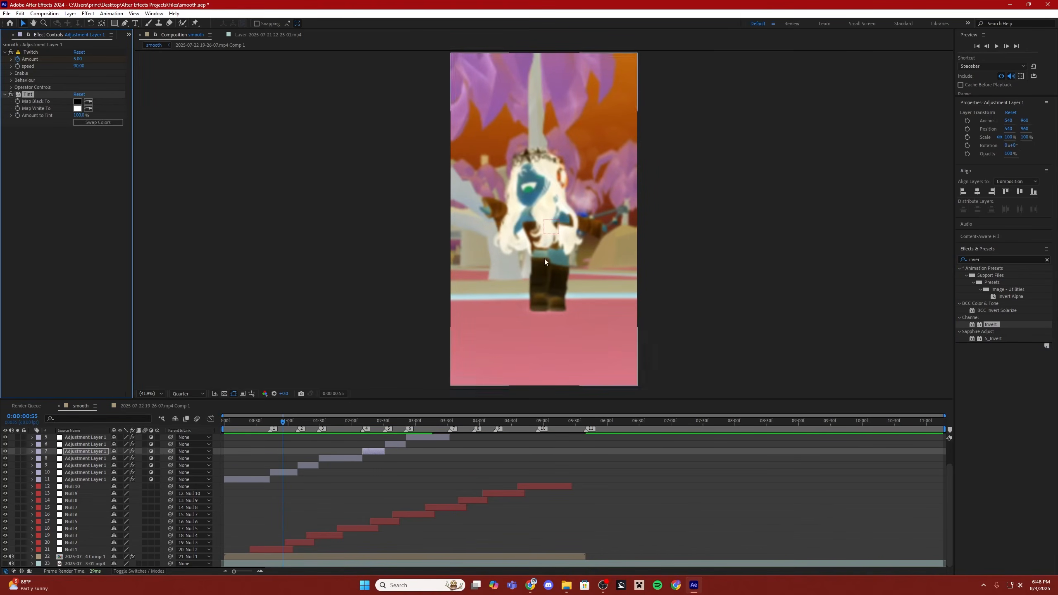
left_click(298, 474)
key("ctrl+shift+z")
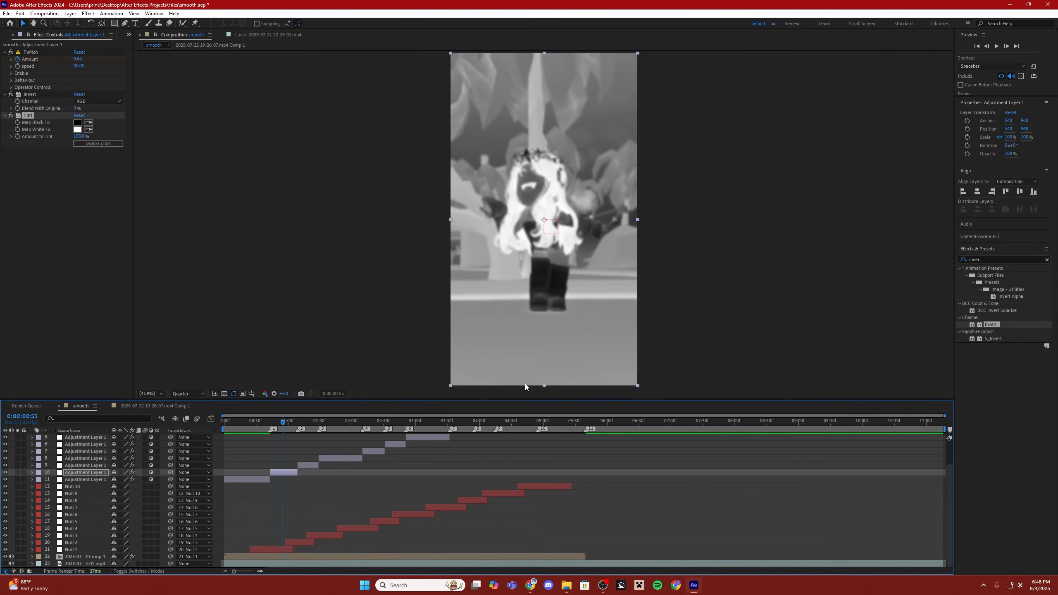
key("Delete")
- Try the Luminance channel for the tenth adjustment layer's Invert effect, combined with the copied Tint
left_click(98, 101)
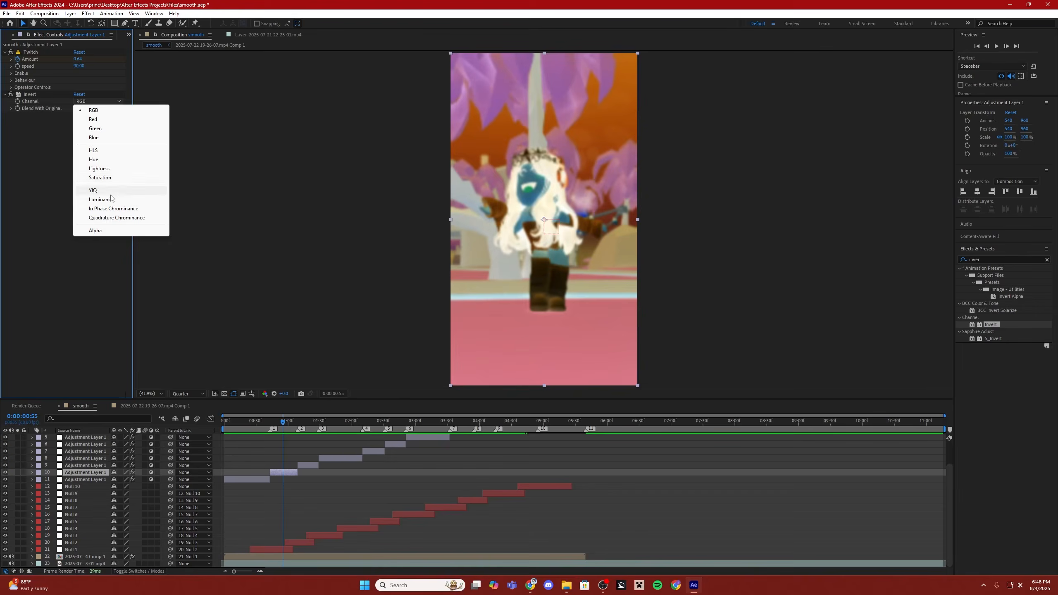
left_click(109, 200)
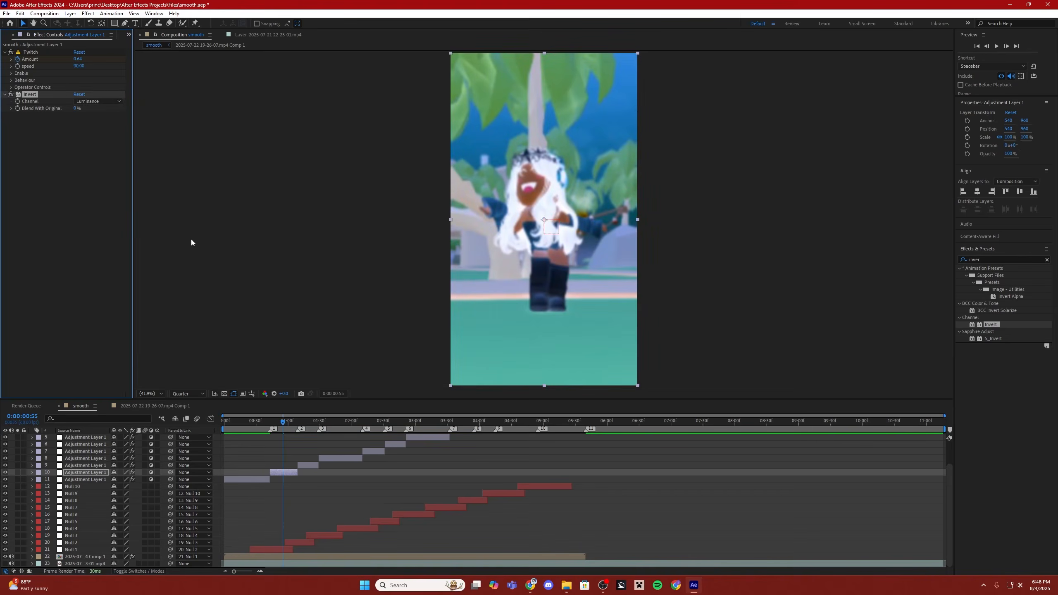
key("ctrl+v")
key("ctrl+z")
- Try the Lightness, Saturation, Hue and In Phase Chrominance channels for the tenth adjustment layer's Invert effect
left_click(101, 101)
left_click(100, 168)
left_click(101, 104)
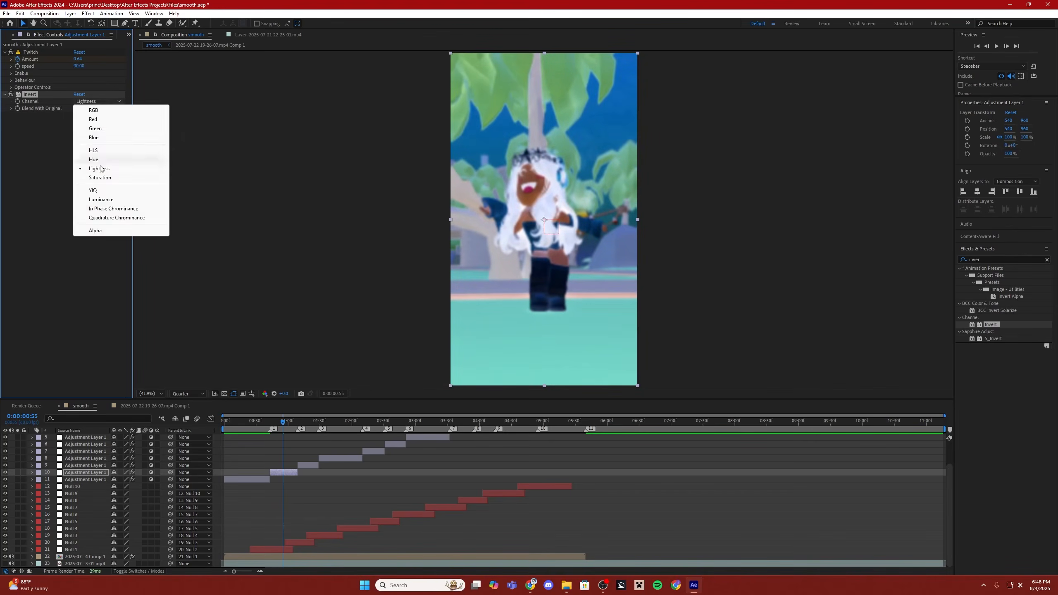
left_click(100, 178)
left_click(106, 103)
left_click(96, 159)
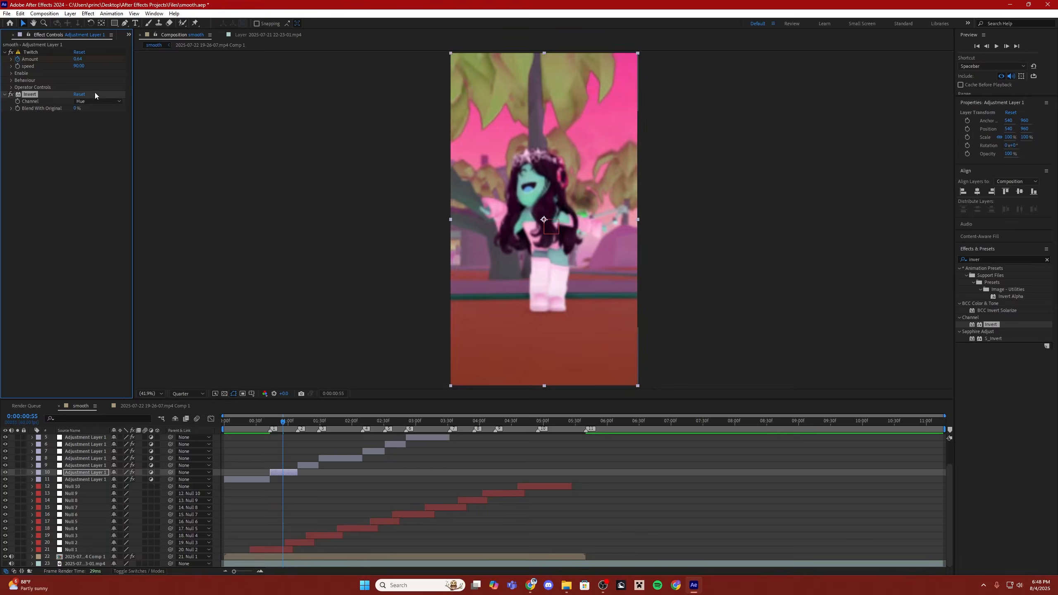
left_click(103, 101)
left_click(118, 208)
- Set the tenth adjustment layer's Invert channel to Luminance and add the copied black-and-white Tint below it
left_click(107, 101)
left_click(97, 194)
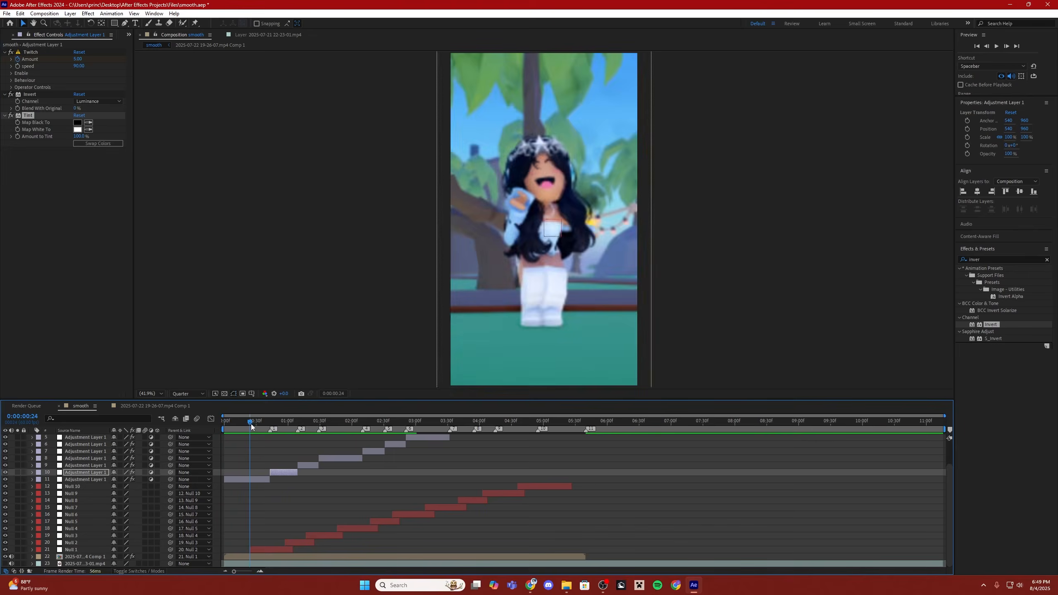
- Remove the Tint from the tenth adjustment layer and scrub through the edit to check the colors
key("Delete")
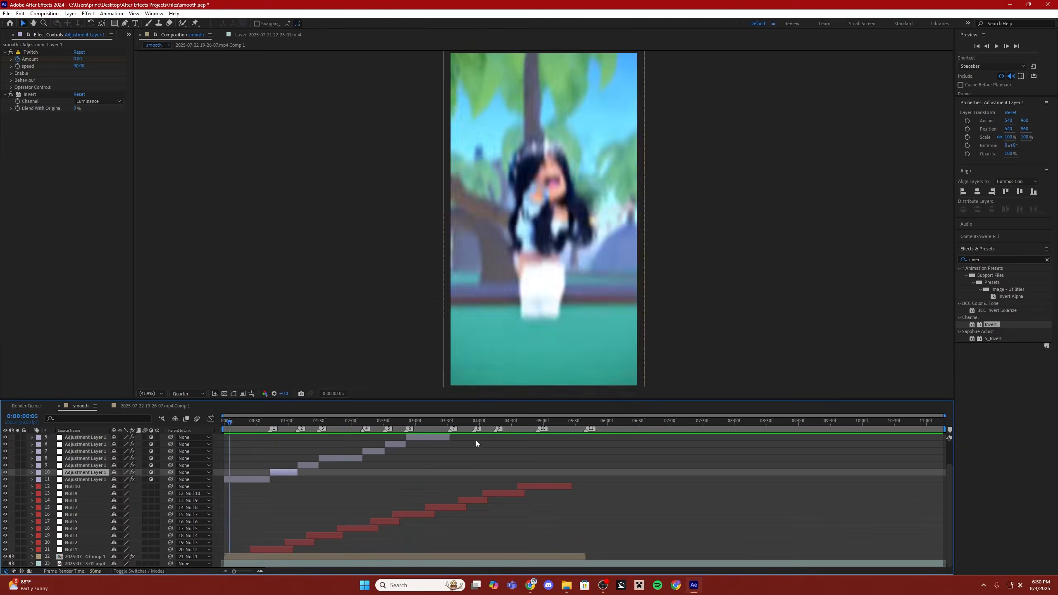
left_click(372, 431)
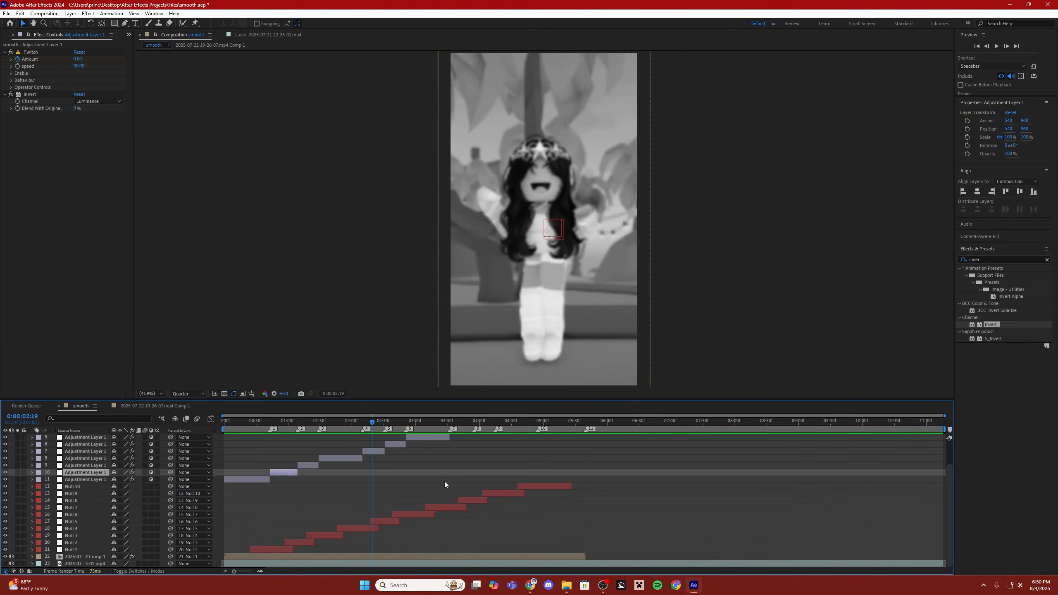
scroll(446, 487, "up", 3)
left_click_drag(448, 423, 189, 466)
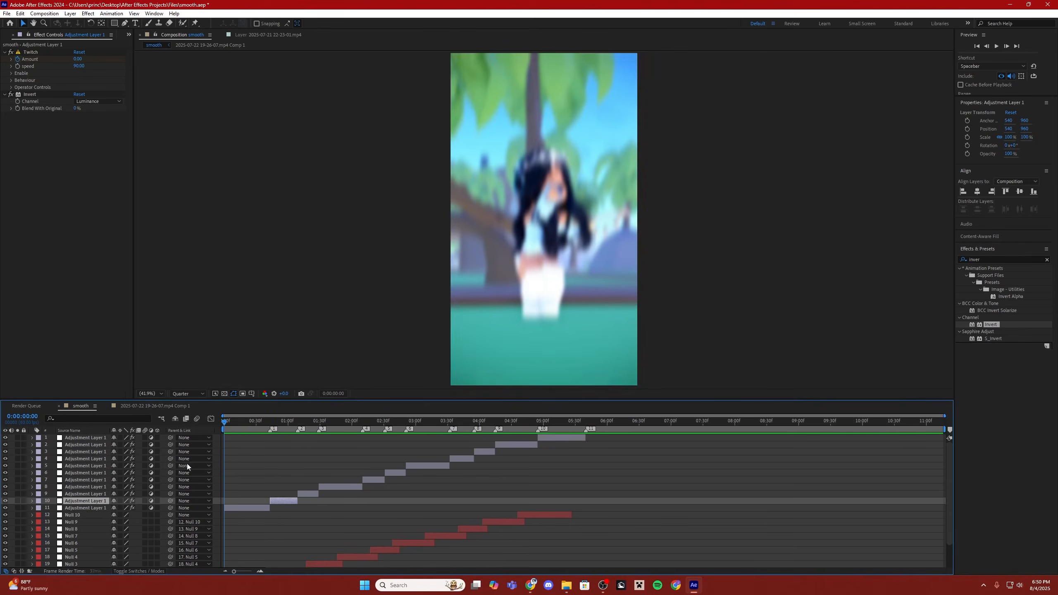
- Pre-compose all adjustment layers, nulls and the emote clip comp into one composition, leaving out the audio layer
scroll(59, 545, "down", 2)
left_click(82, 554)
scroll(91, 528, "up", 2)
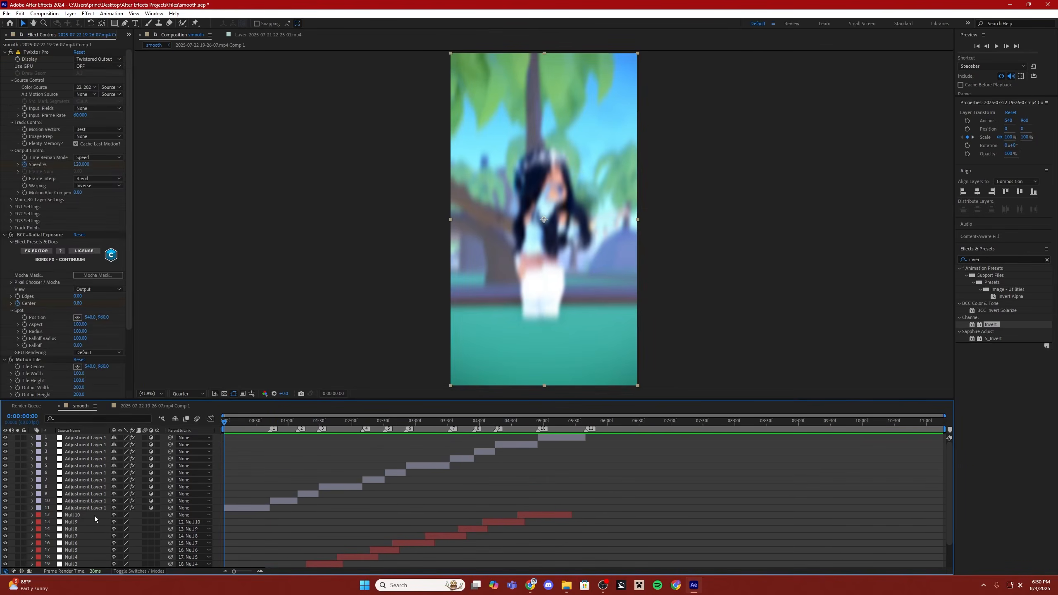
left_click(100, 439, "shift")
scroll(491, 448, "down", 2)
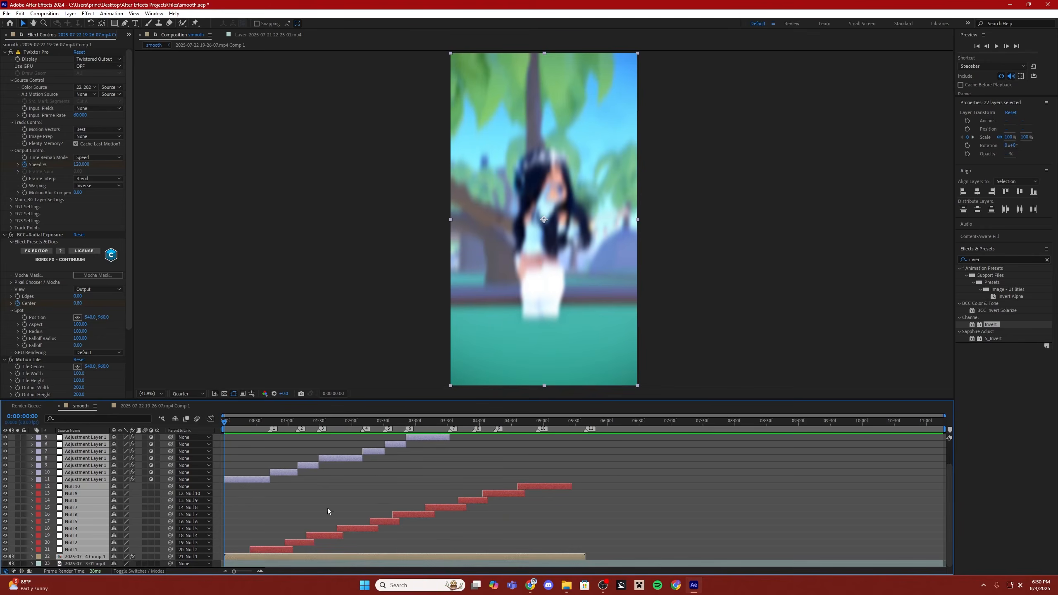
right_click(88, 477)
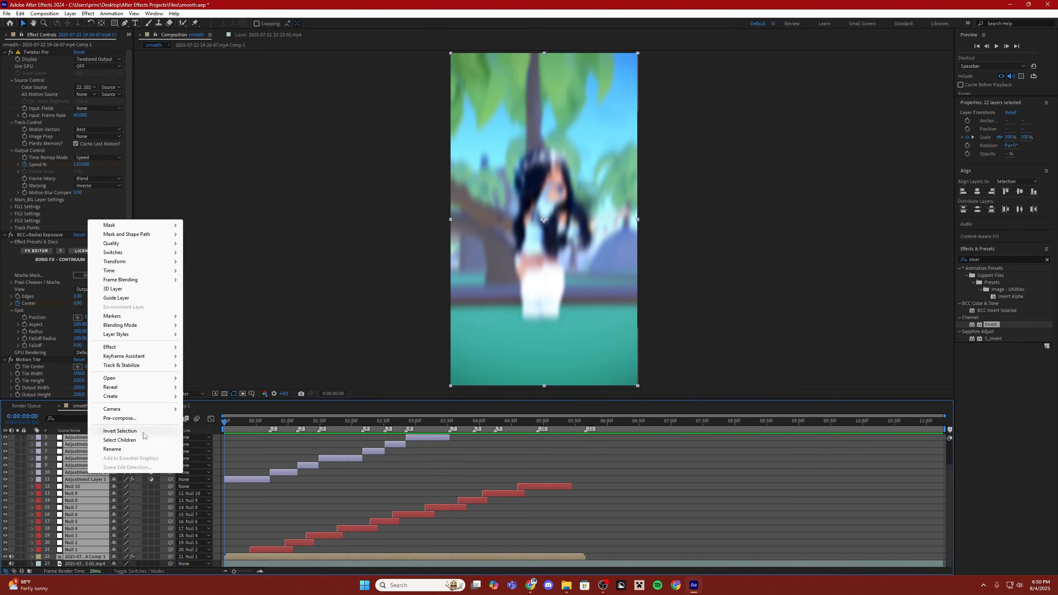
left_click(133, 420)
key("Return")
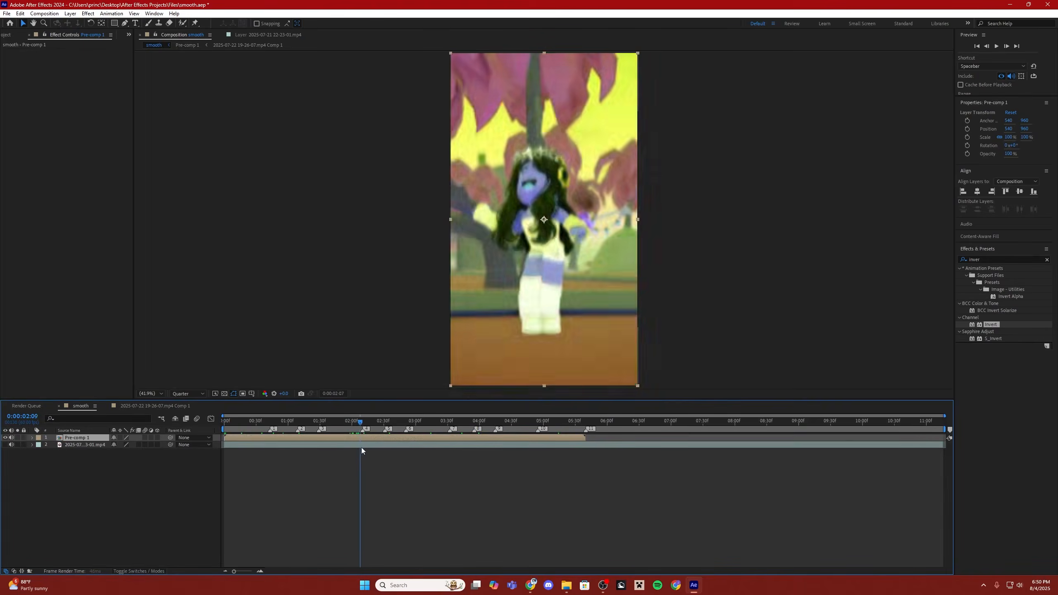
- Duplicate the pre-comp, trim the copy's start to 0:00:02:10 and apply the ghost zoom preset to it
left_click_drag(255, 421, 364, 441)
key("ctrl+d")
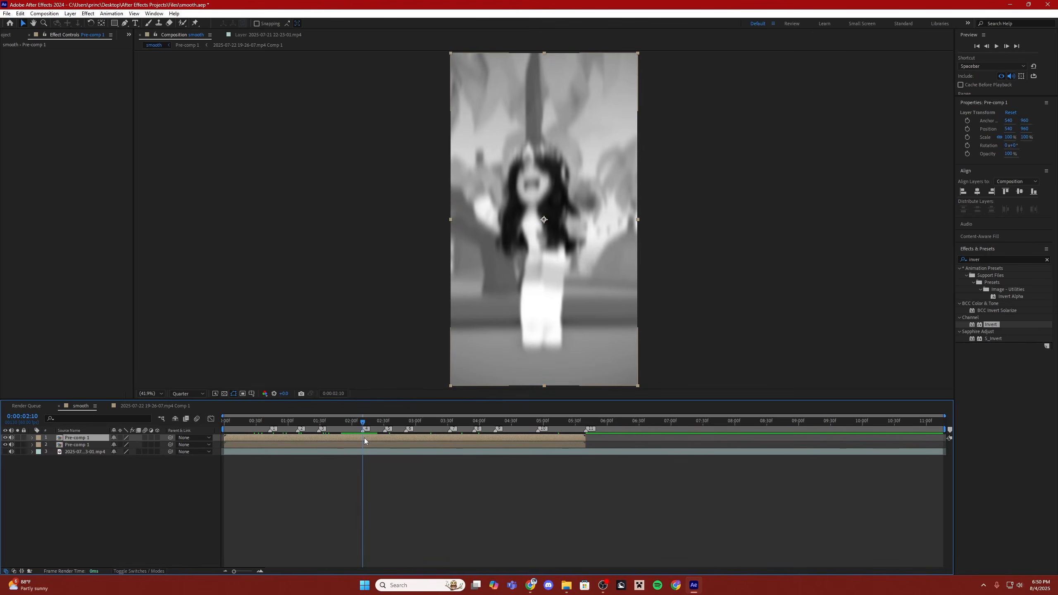
key("alt+[")
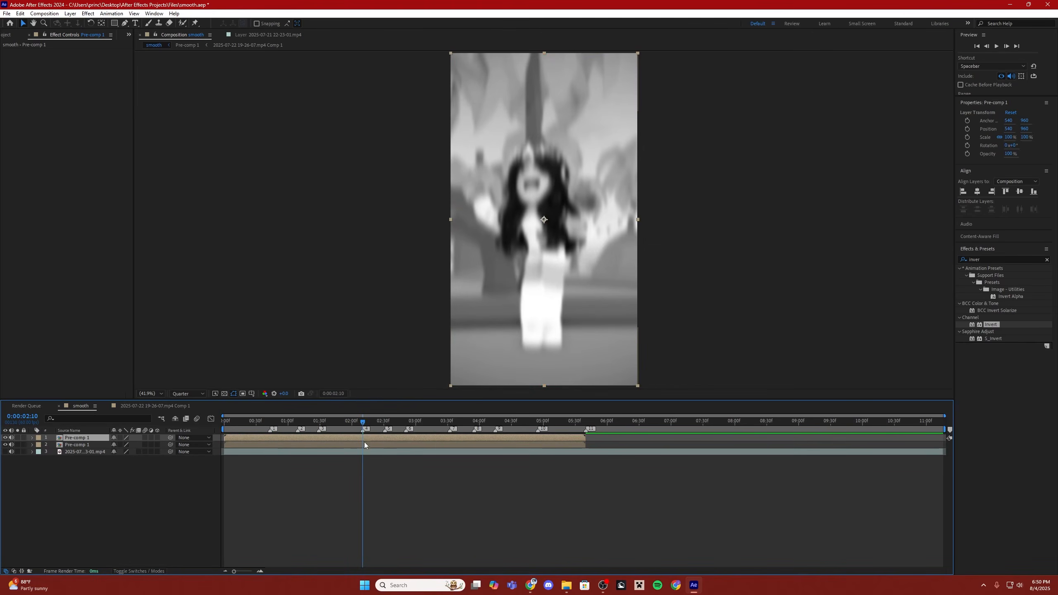
key("ctrl+5")
type("ghost")
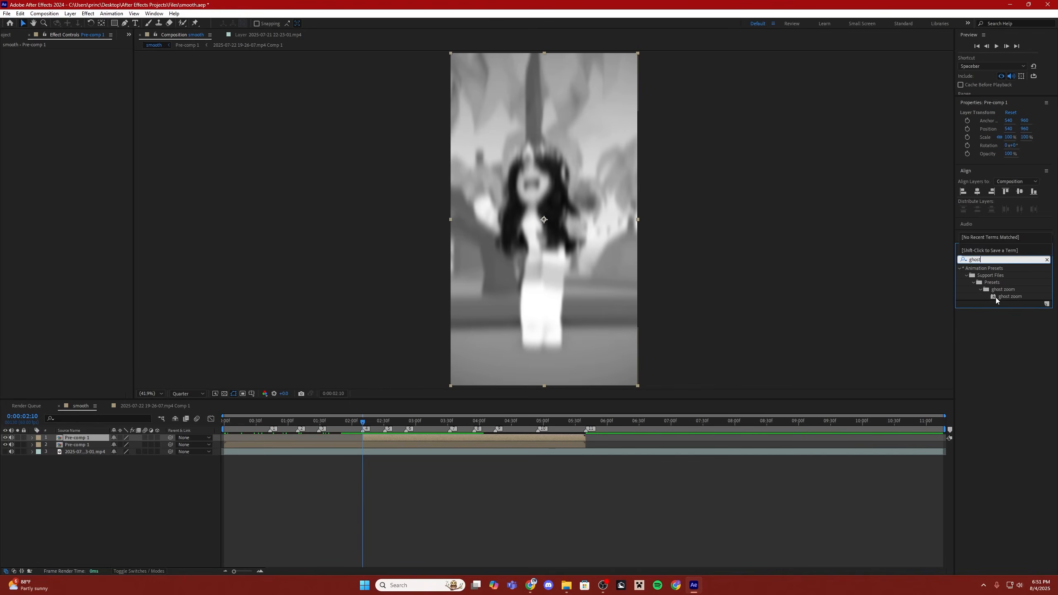
left_click_drag(996, 300, 387, 438)
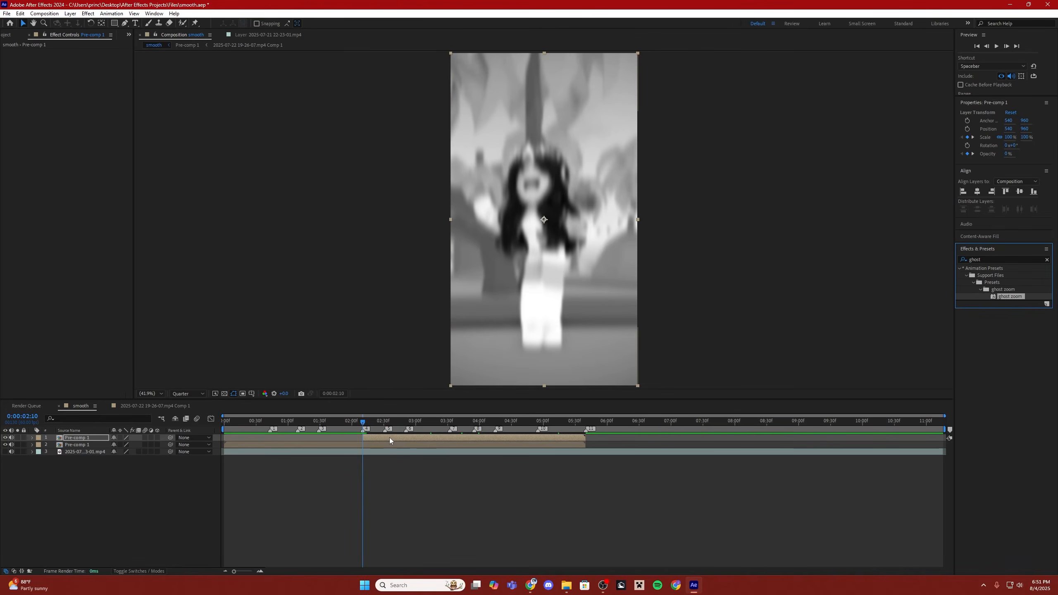
- Shift the ghost zoom keyframes so the middle ones sit at 0:00:02:10, and set the middle opacity keyframe to 80%
left_click(395, 438)
key("u")
left_click_drag(415, 448, 363, 449)
double_click(363, 452)
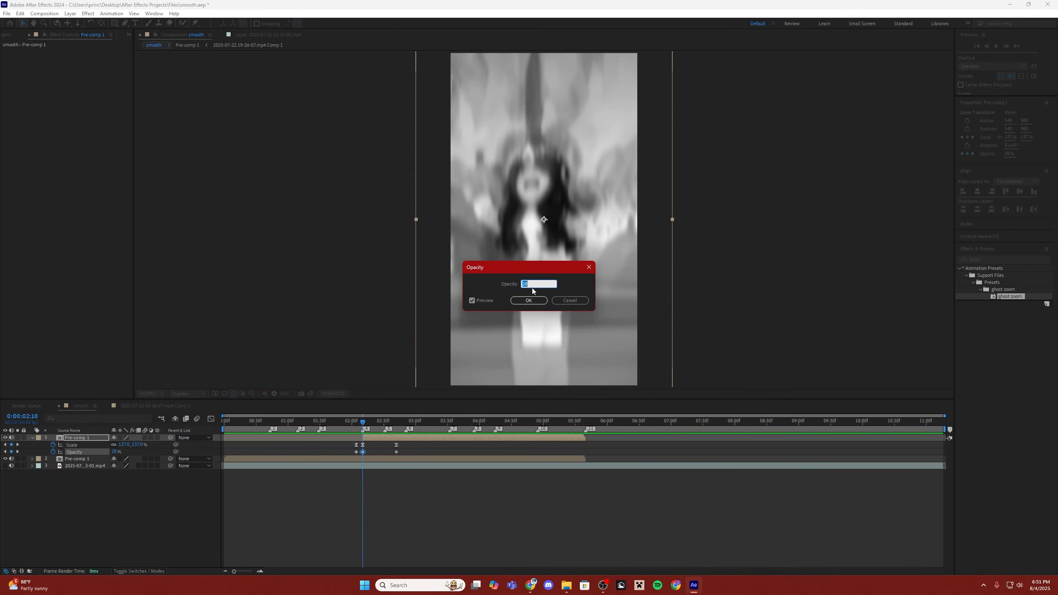
type("80")
key("Return")
left_click_drag(362, 423, 362, 424)
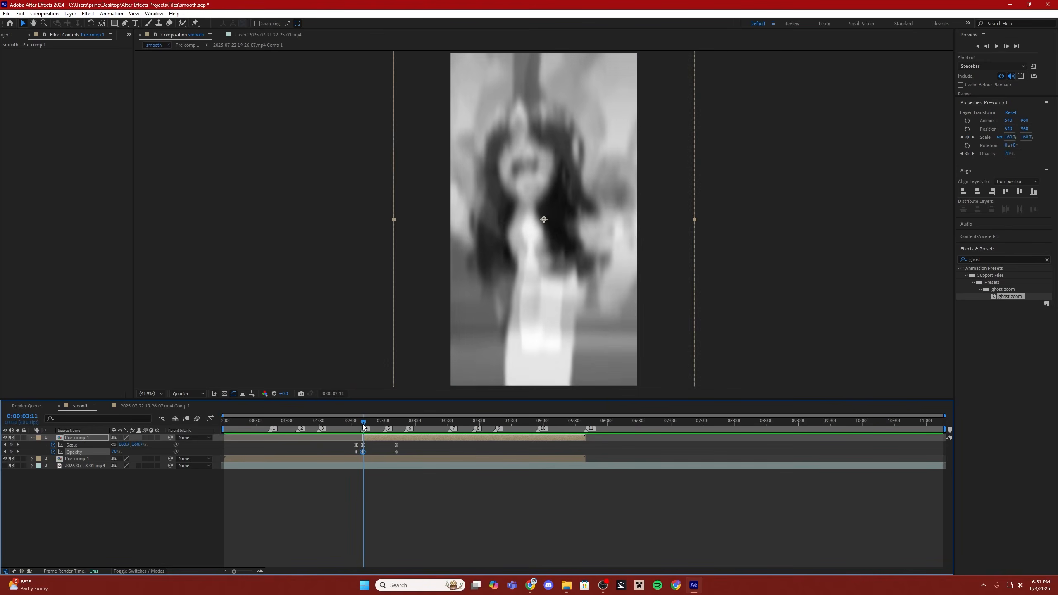
- Lower the ghost zoom's middle opacity keyframe to 45% and scrub through the result
key("ctrl+shift+o")
type("45")
key("Return")
left_click_drag(362, 422, 353, 422)
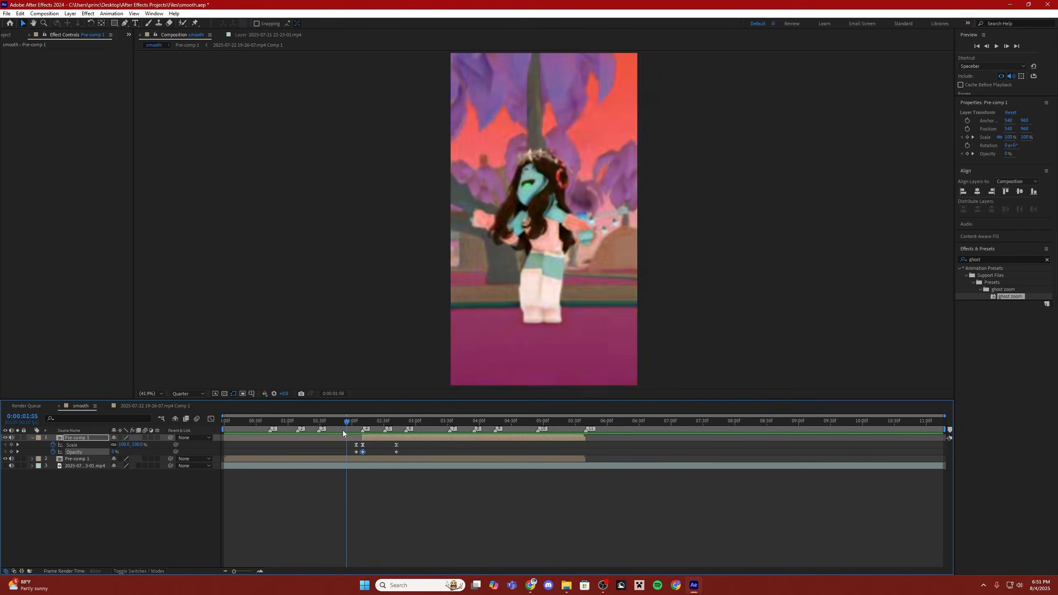
key("u")
- Split the ghost zoom layer at 0:00:02:49 and delete the part after it
left_click(404, 422)
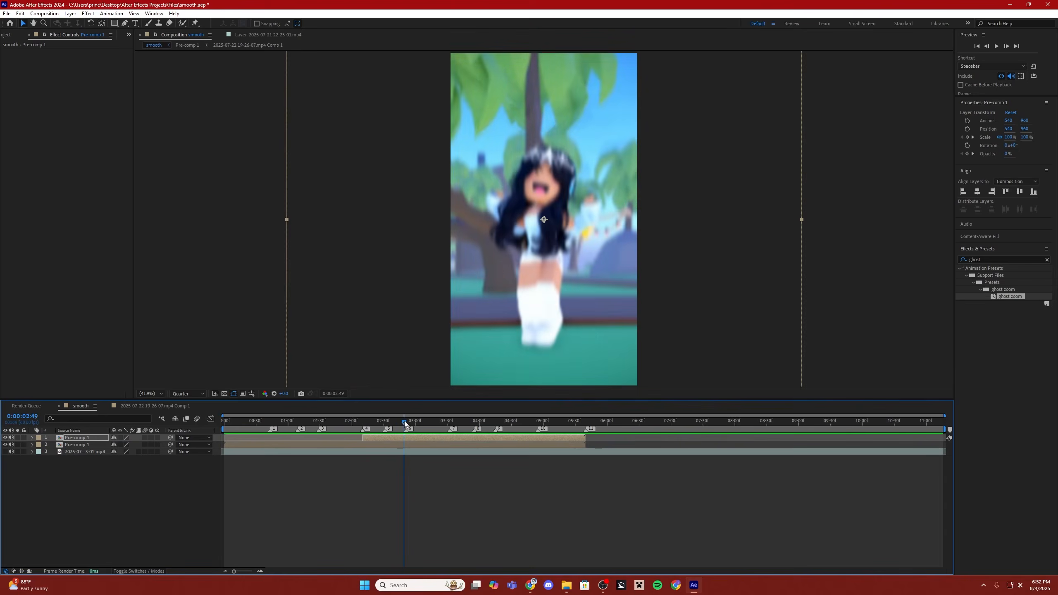
key("ctrl+shift+d")
key("Delete")
- Duplicate the ghost zoom layer and the full pre-comp, stack the copies on top and move them to start where the originals end
left_click_drag(404, 422, 353, 432)
left_click(369, 437)
left_click(372, 444, "shift")
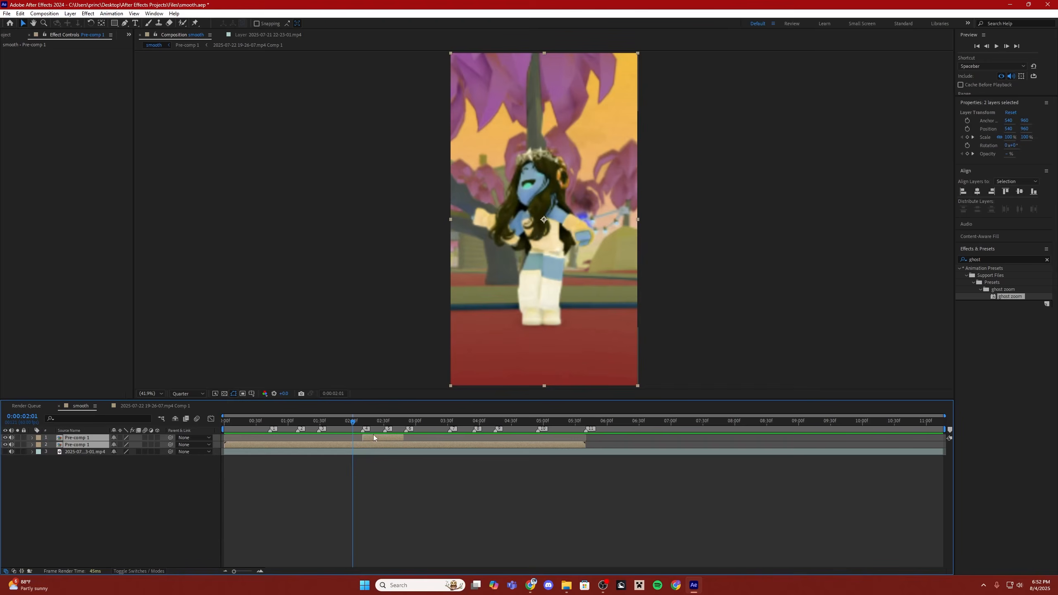
key("ctrl+d")
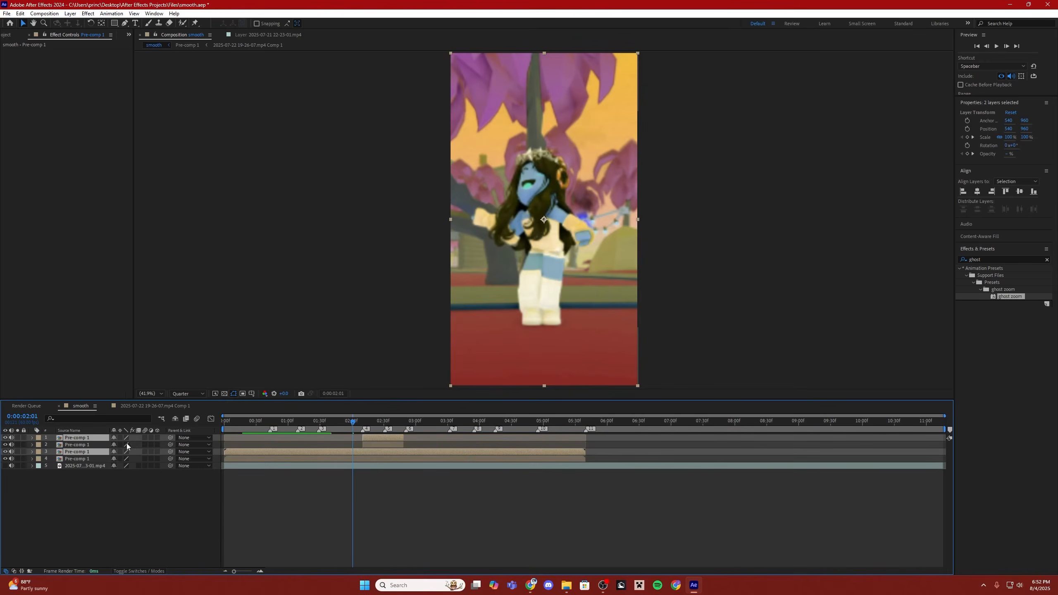
left_click_drag(79, 452, 79, 442)
left_click_drag(330, 446, 692, 445)
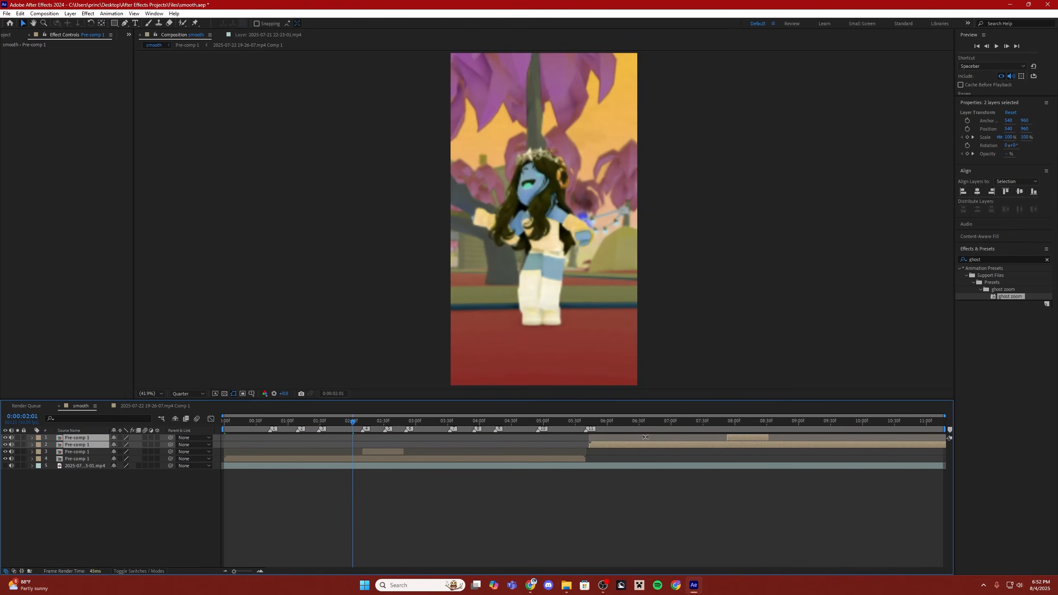
left_click(582, 422)
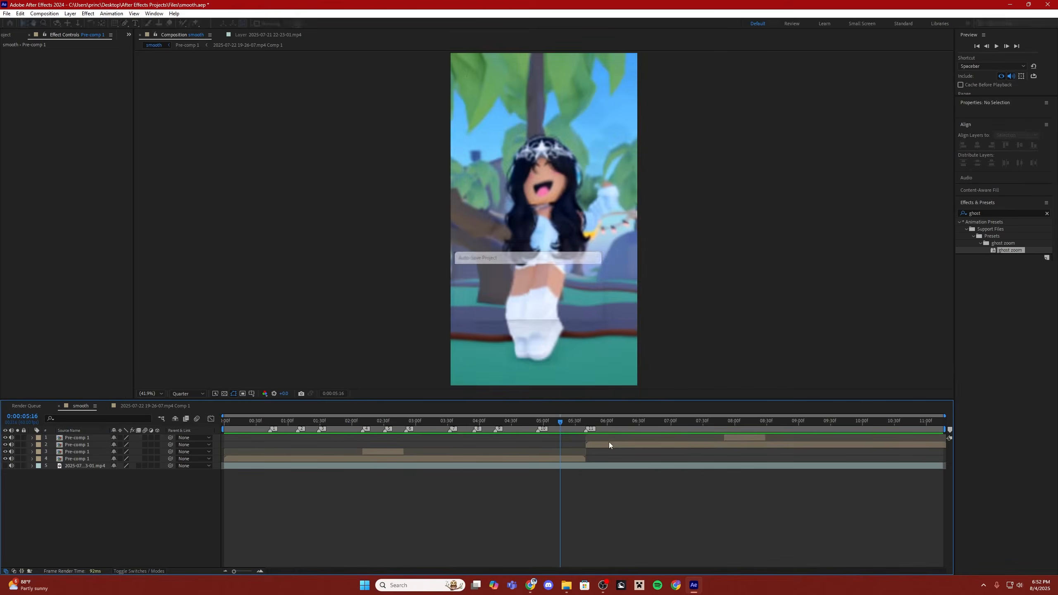
left_click(605, 423)
right_click(610, 444)
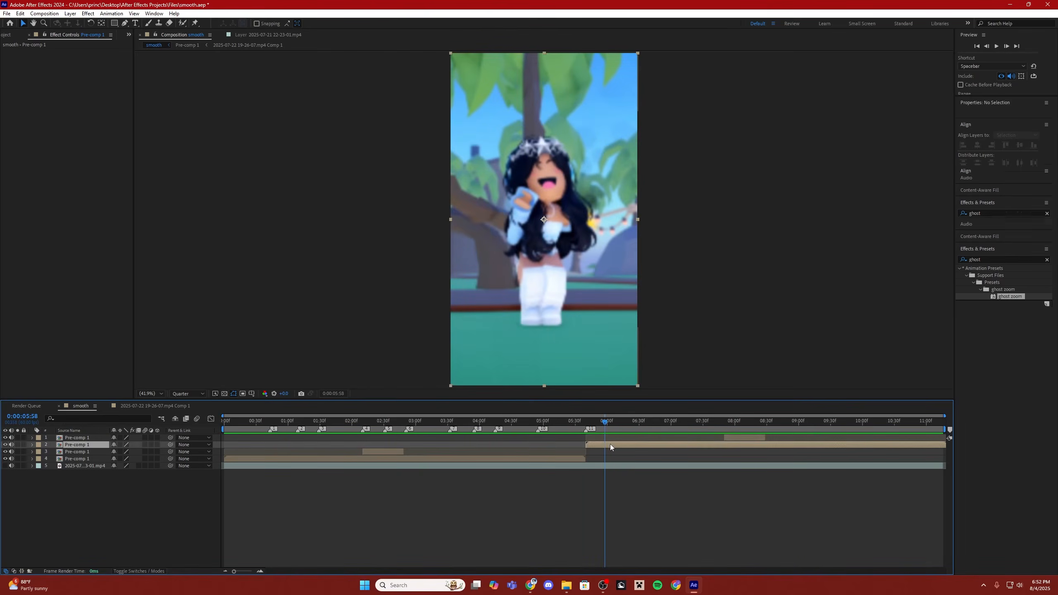
mouse_move(685, 251)
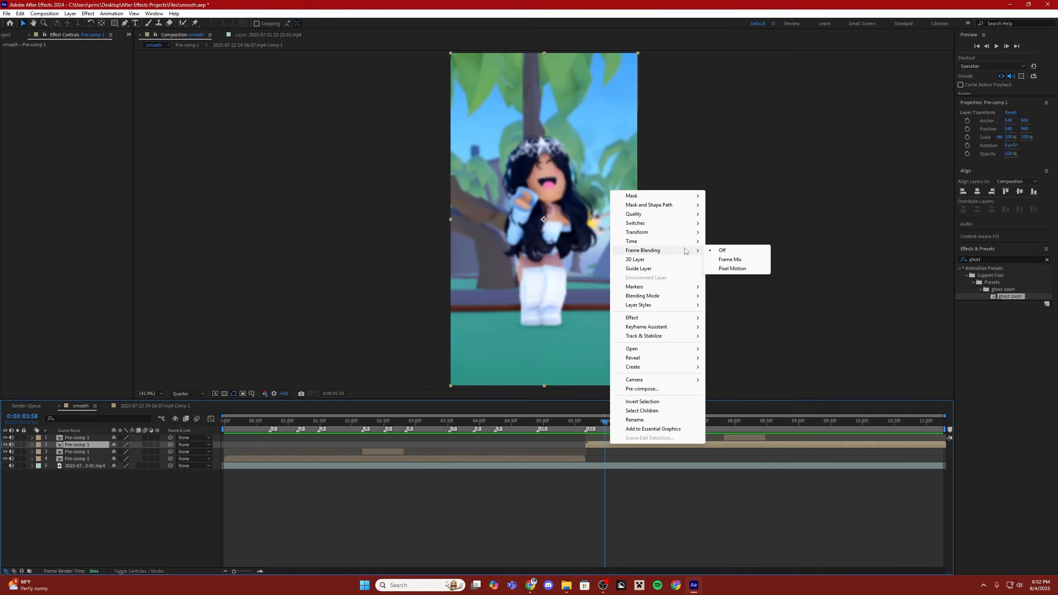
left_click_drag(989, 259, 943, 262)
type("flip")
left_click(1038, 303)
left_click(1057, 257)
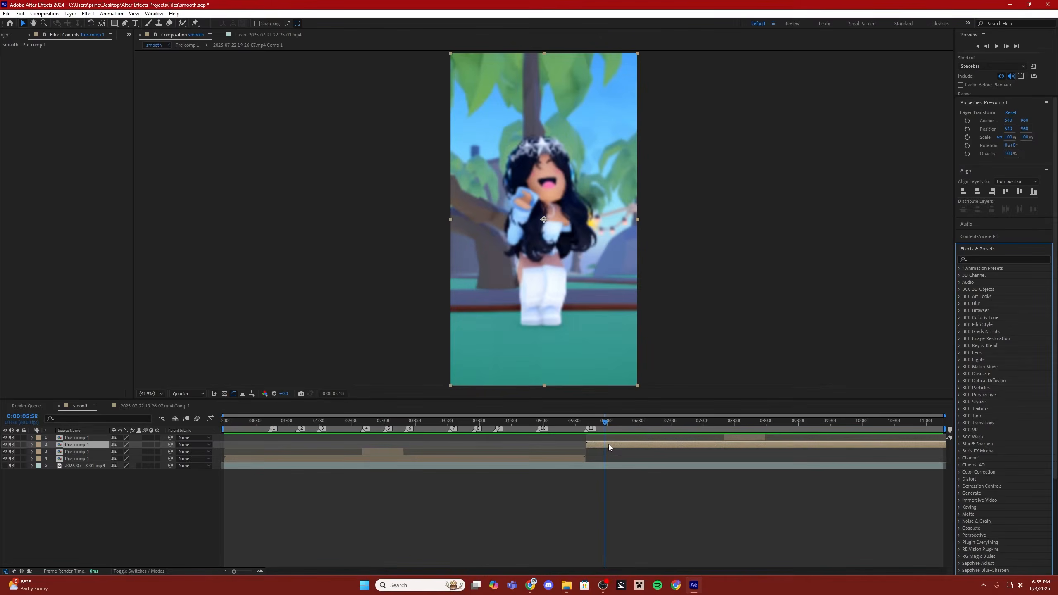
- Flip the full-length copied pre-comp horizontally and scrub through the second half
right_click(608, 445)
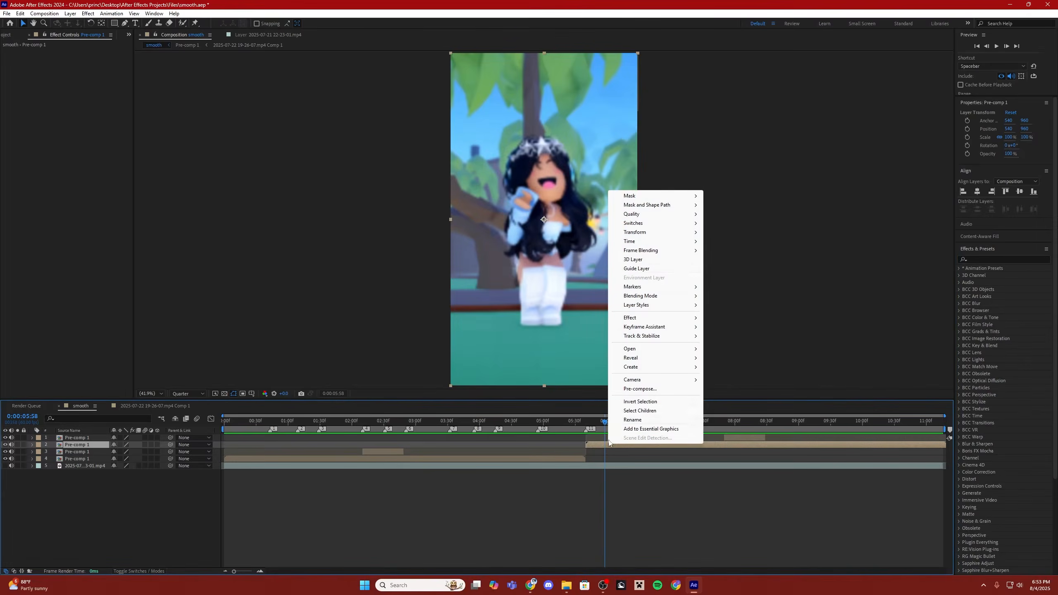
mouse_move(635, 232)
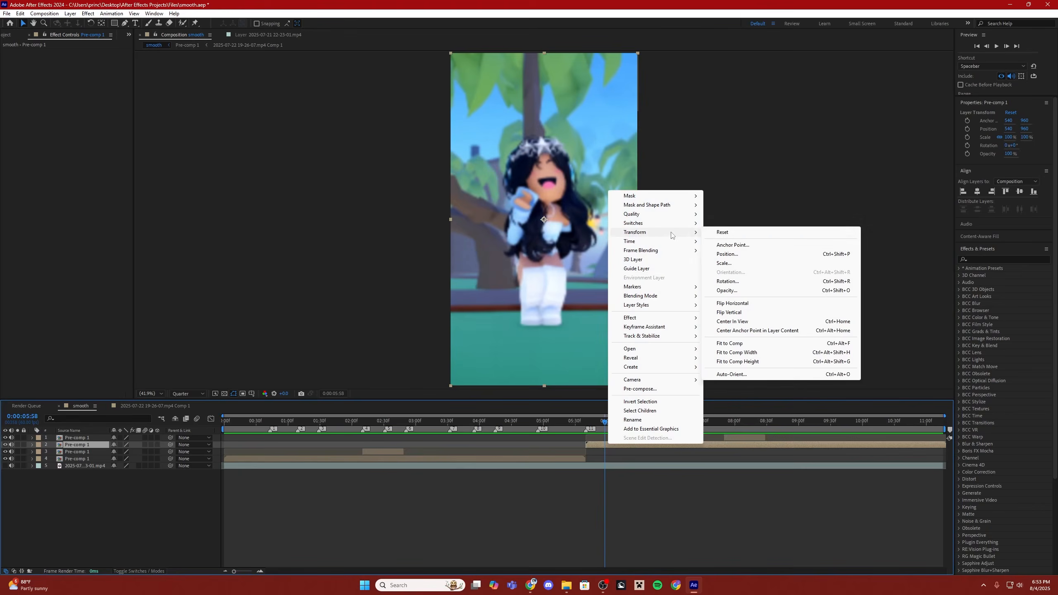
left_click(738, 304)
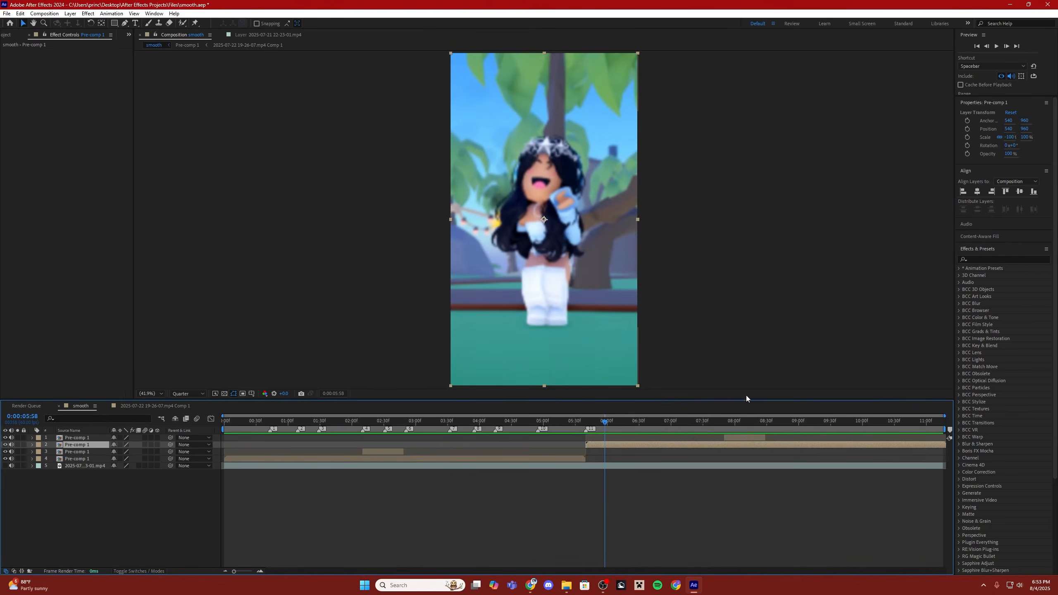
left_click(731, 422)
left_click_drag(733, 422, 740, 420)
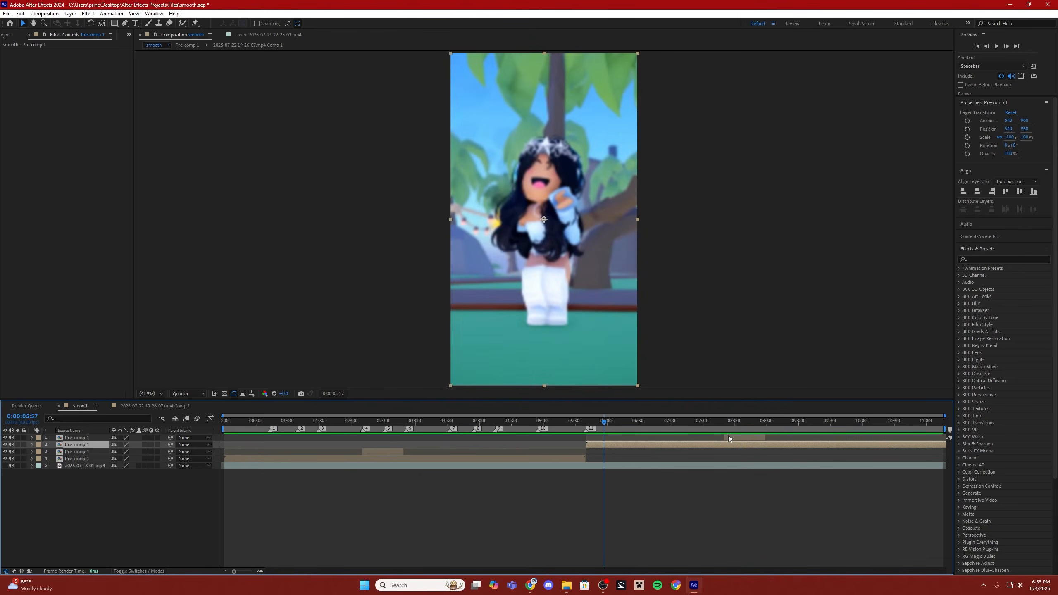
- Pre-compose the copied ghost zoom layer together with the flipped pre-comp as Pre-comp 2
left_click(728, 437, "ctrl")
right_click(729, 437)
left_click(746, 381)
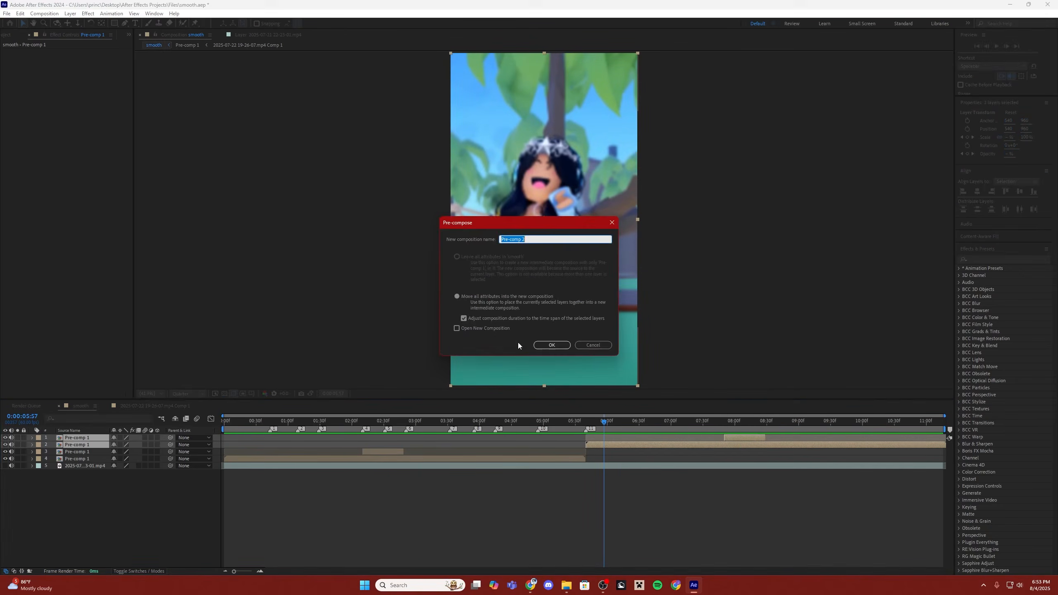
left_click(552, 345)
- Apply Posterize Time to Pre-comp 2 with a frame rate of 15 and preview the transition into the second half
left_click(1004, 260)
type("pos")
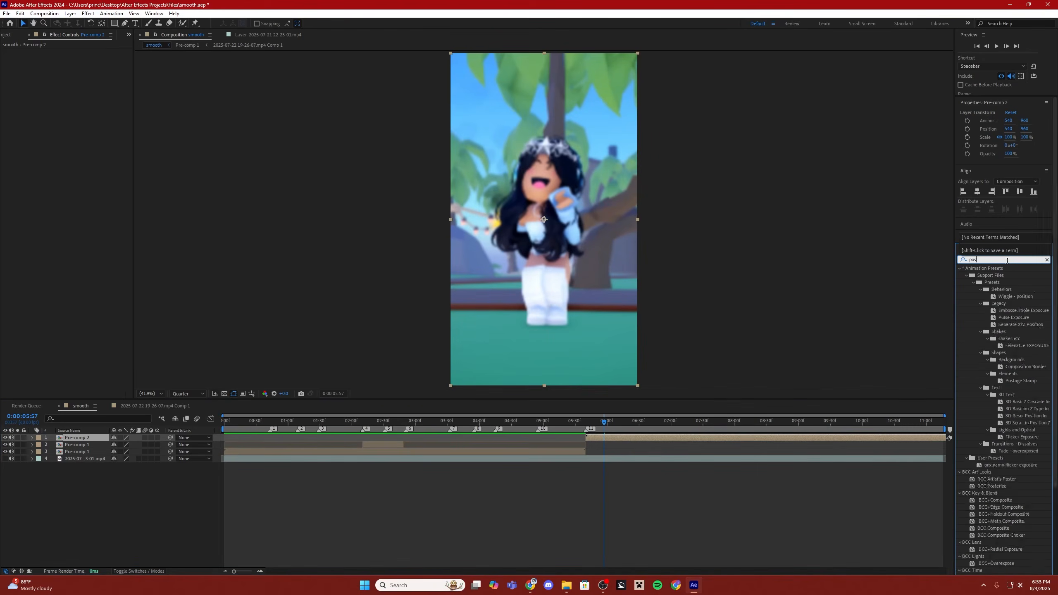
type("terize")
double_click(993, 331)
left_click(79, 59)
type("15")
key("Return")
left_click_drag(604, 421, 582, 424)
key("space")
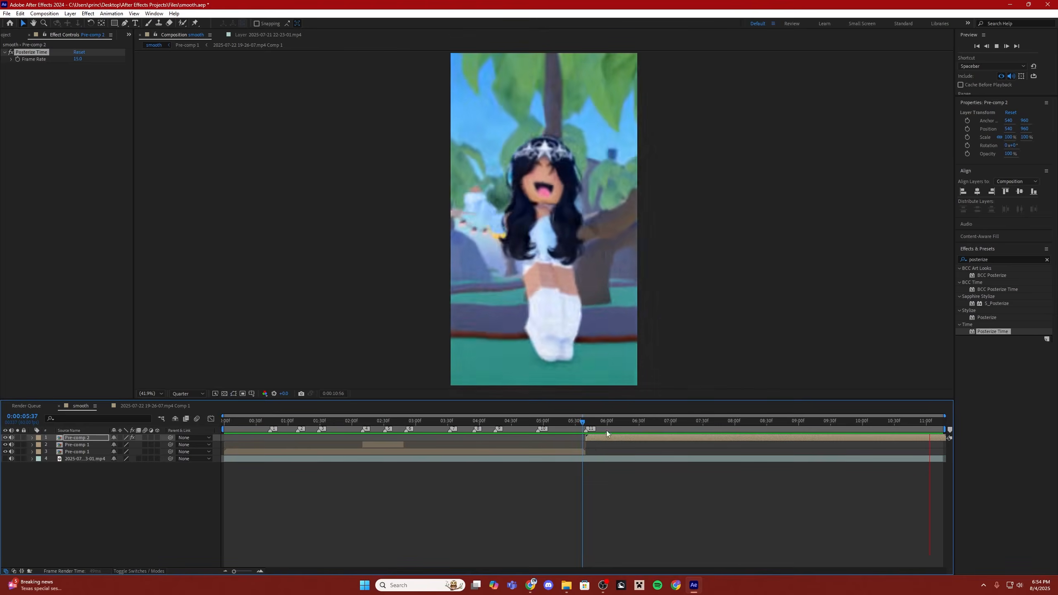
- Raise Pre-comp 2's Posterize Time frame rate to 25 and preview it
left_click(628, 423)
left_click(77, 59)
type("25")
key("Return")
key("space")
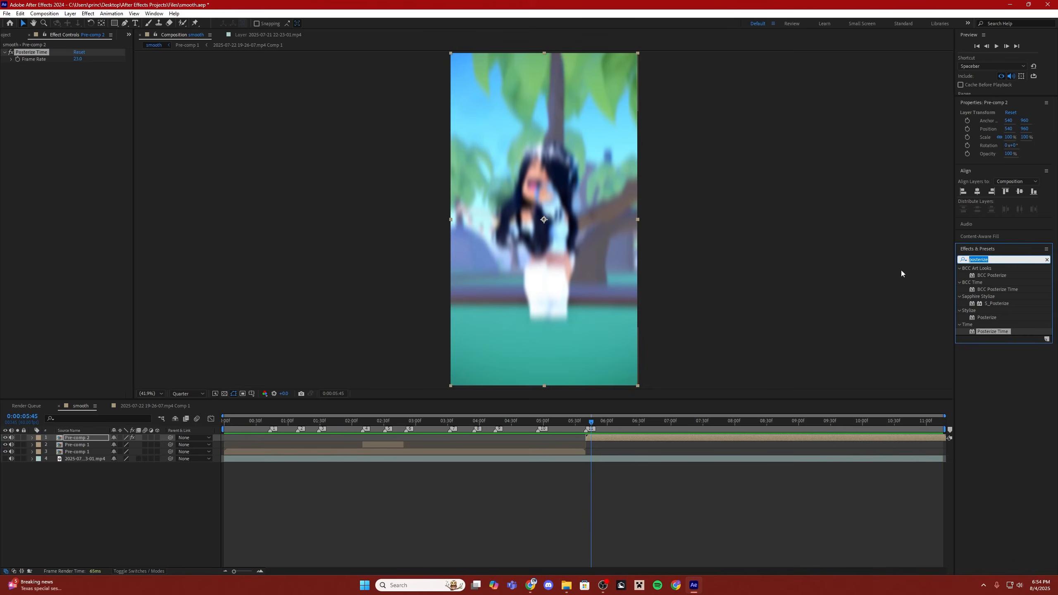
- Add Hue/Saturation to Pre-comp 2 with Master Saturation at -24, and return to the start of the timeline
type("hue")
left_click_drag(1000, 338, 654, 439)
left_click_drag(77, 141, 66, 141)
left_click(641, 470)
key("Home")
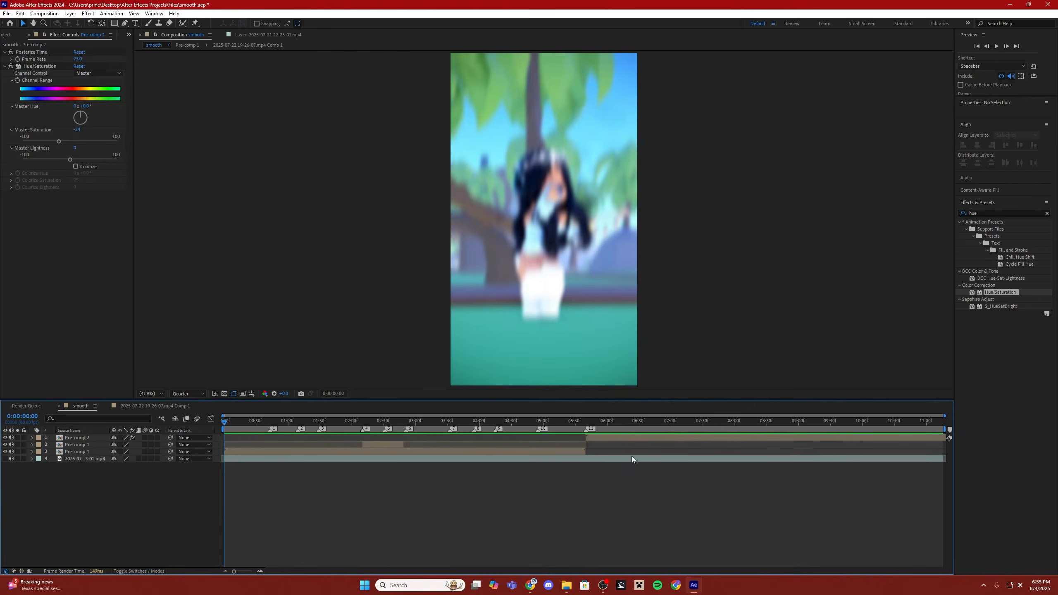
- Add two full-length adjustment layers above Pre-comp 2
left_click(624, 439)
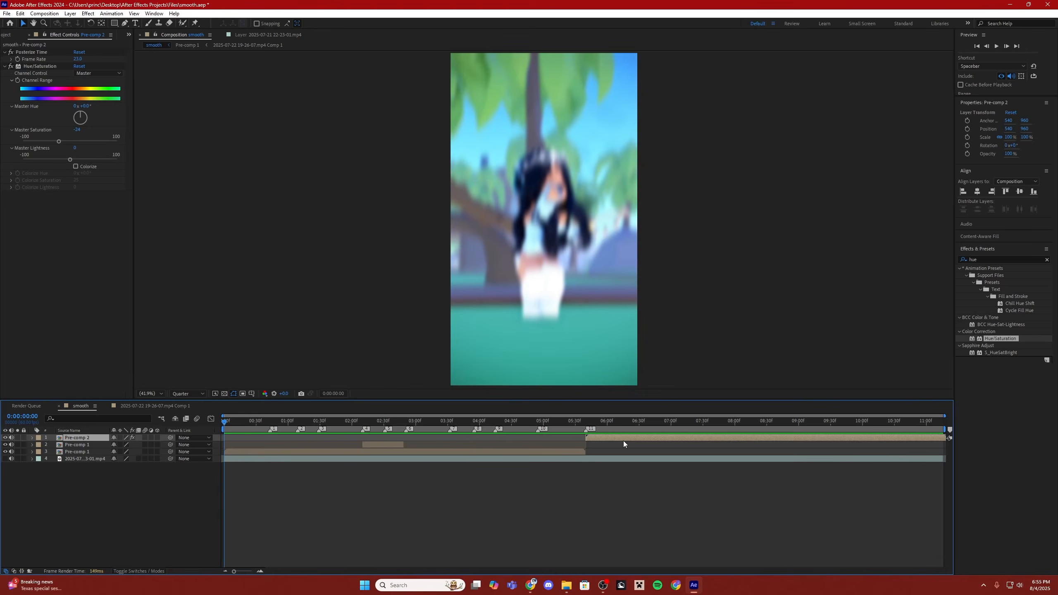
key("ctrl+alt+y")
key("ctrl+alt+y")
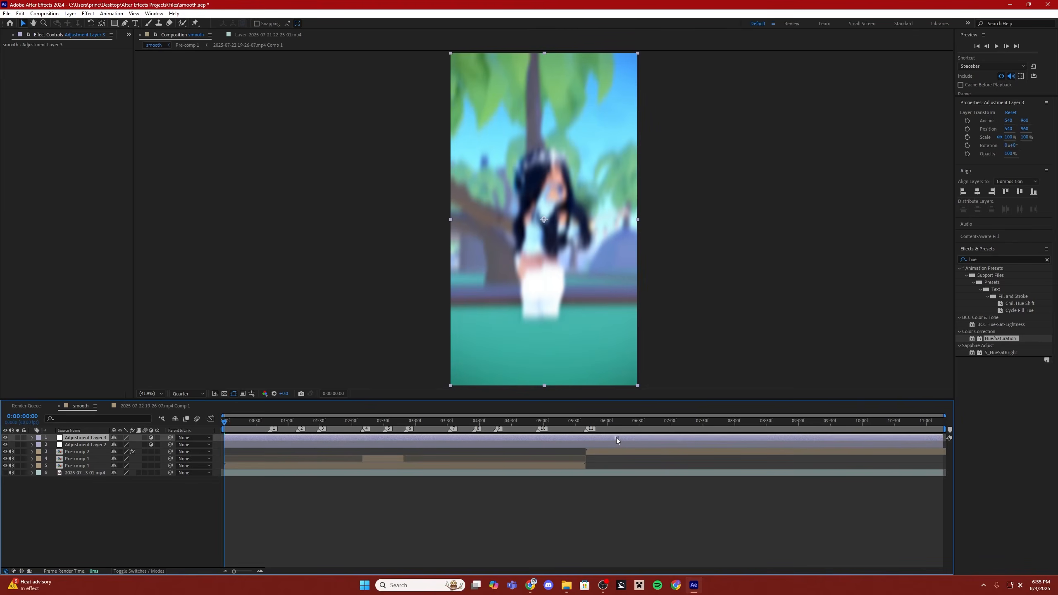
left_click(644, 444)
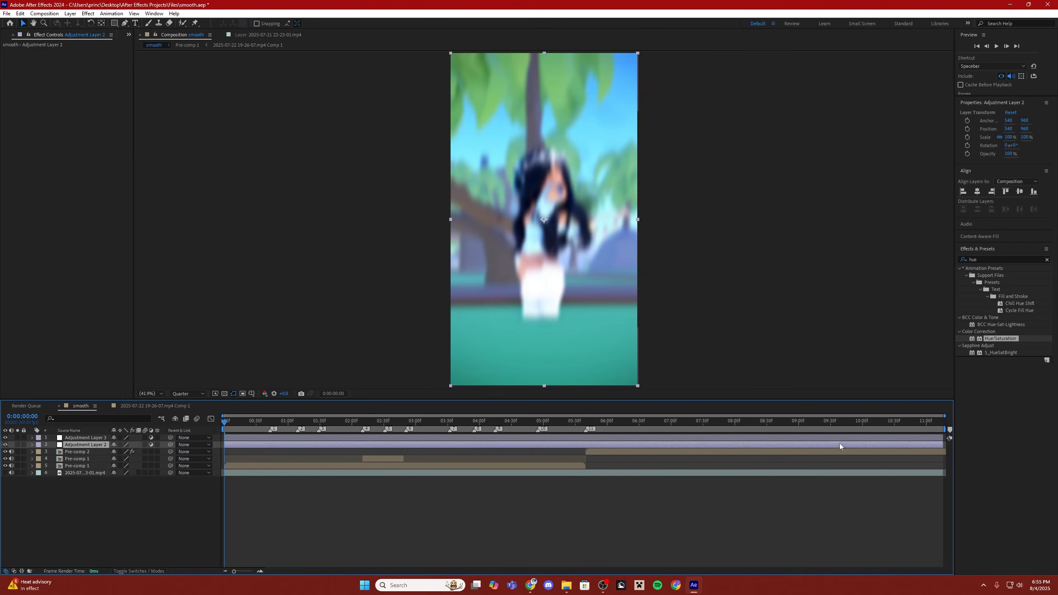
- Apply the panning preset to the topmost adjustment layer
left_click(626, 438)
key("ctrl+5")
type("panning")
left_click_drag(992, 283, 632, 440)
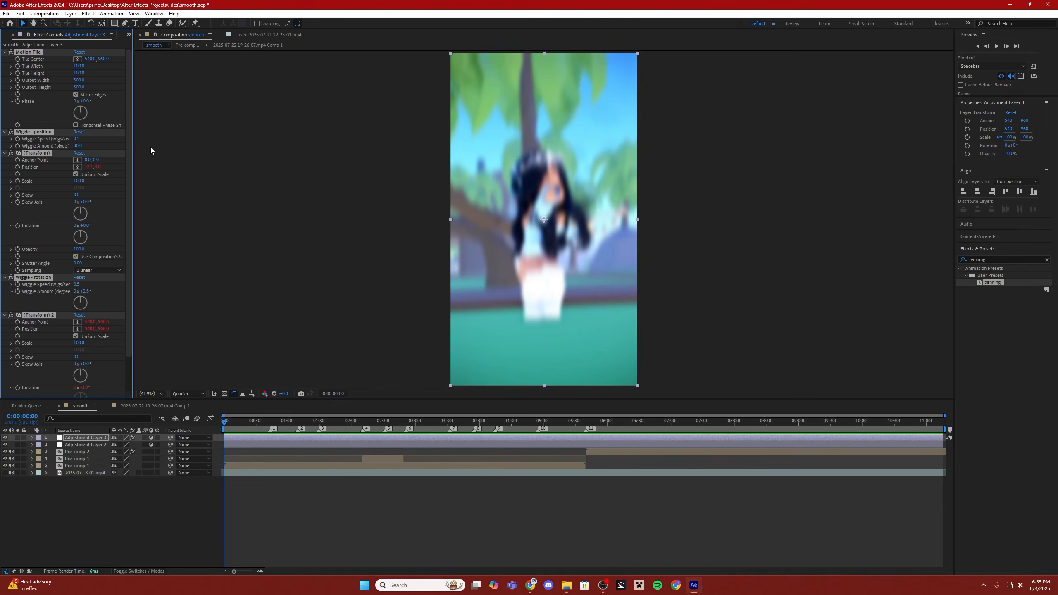
- Preview the panning across the whole composition from the start, and return to the first frame
left_click_drag(257, 423, 148, 432)
left_click(229, 425)
key("space")
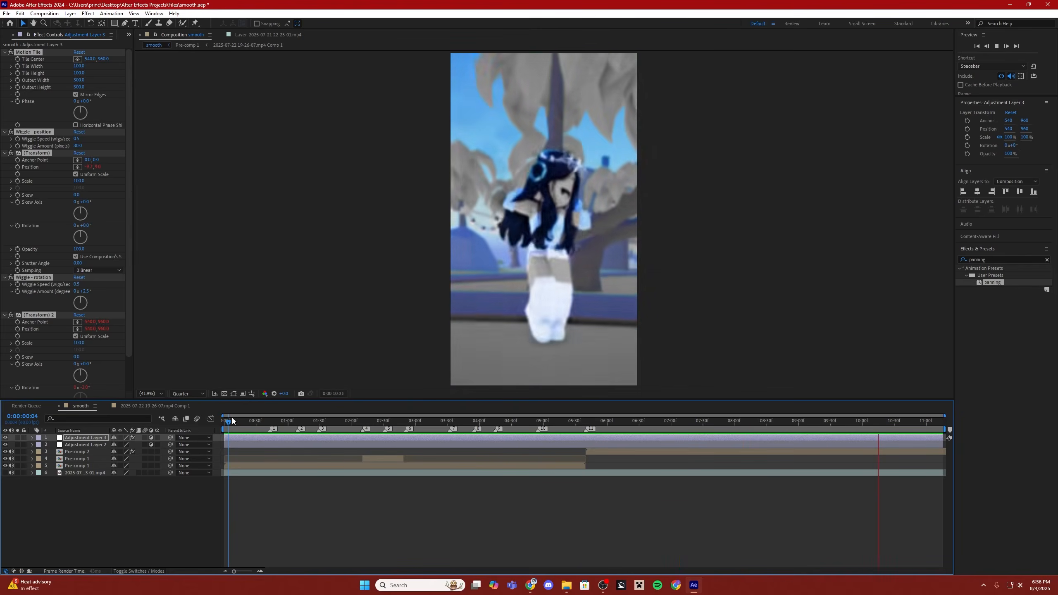
left_click_drag(232, 418, 161, 436)
- Find the Magic Bullet Looks effect and apply it to the second adjustment layer with the playhead at 0:00:02:44
left_click_drag(996, 260, 876, 273)
key("BackSpace")
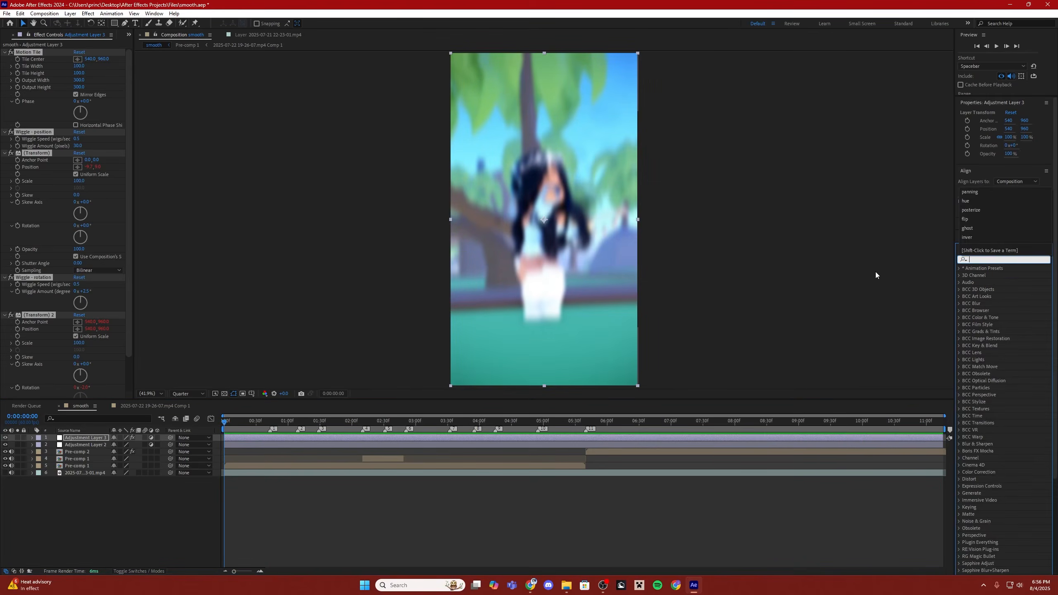
left_click(894, 246)
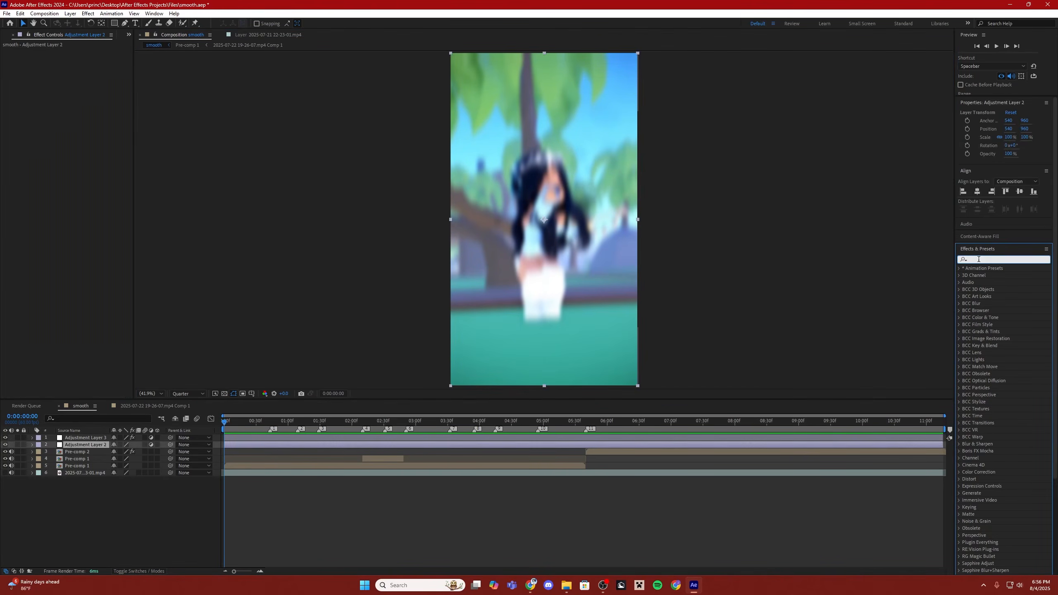
type("looks")
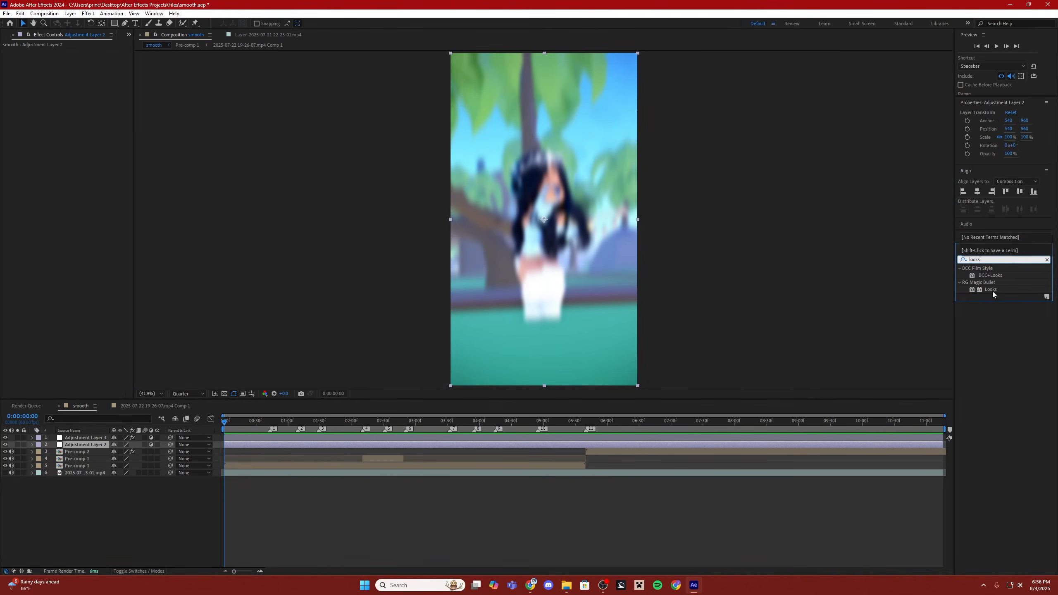
left_click(992, 291)
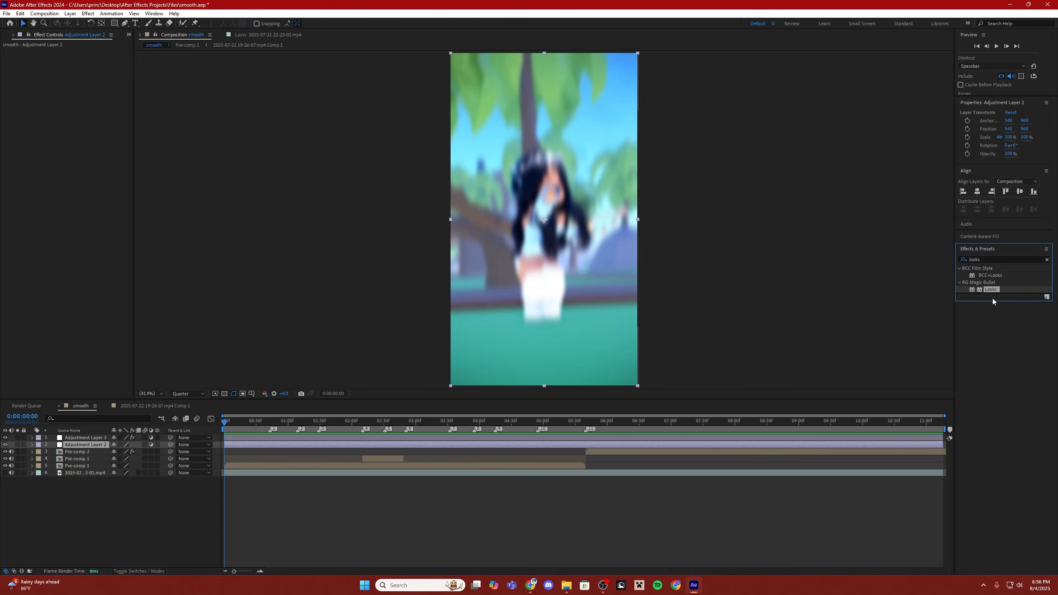
left_click_drag(343, 421, 399, 426)
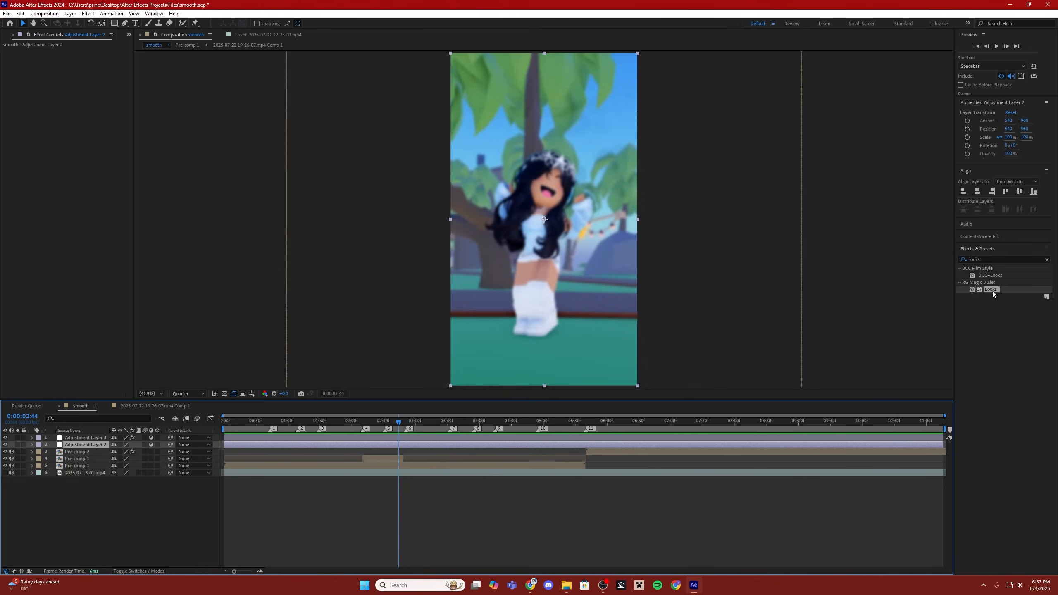
left_click_drag(992, 291, 569, 443)
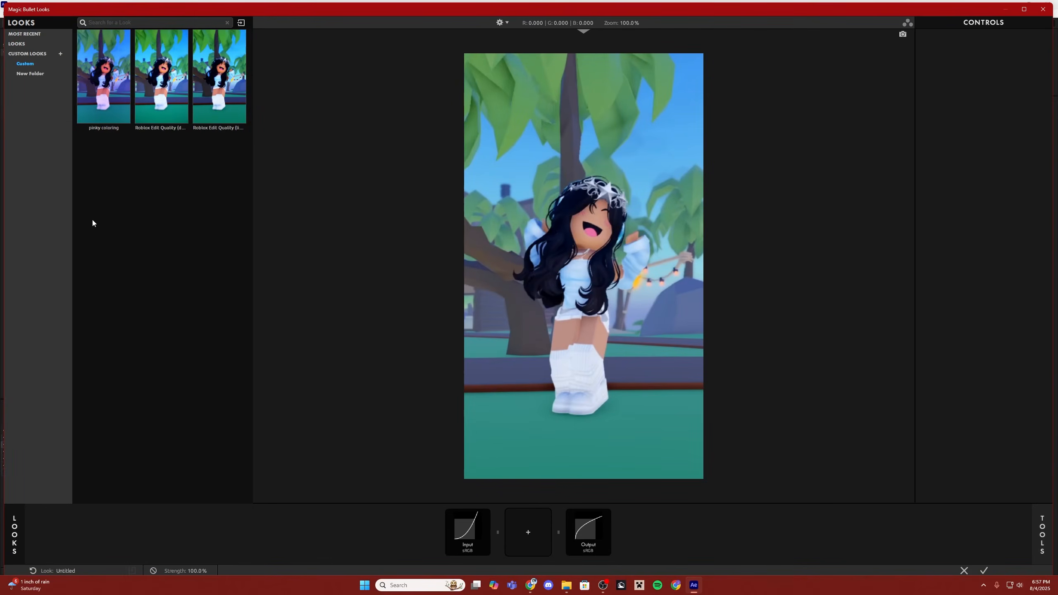
- Compare the two custom Roblox Edit Quality looks and apply the dark version
left_click(163, 110)
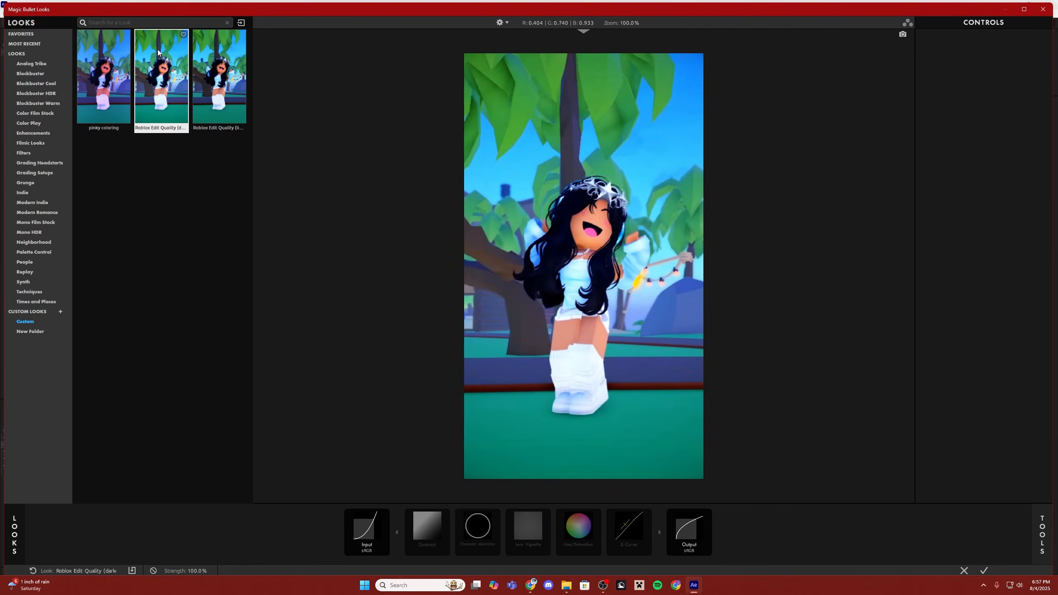
left_click(201, 76)
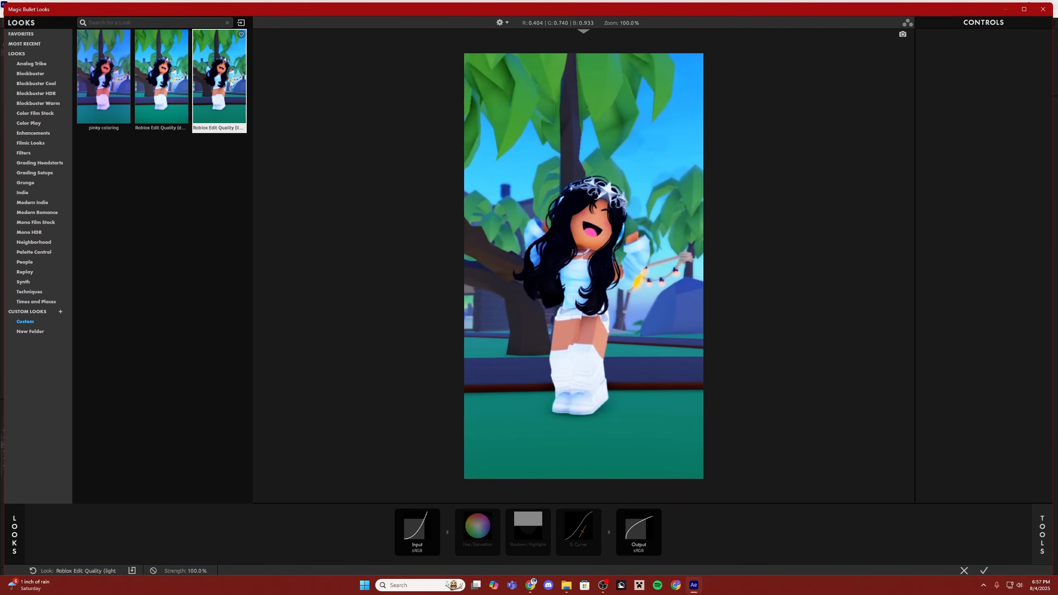
left_click(157, 51)
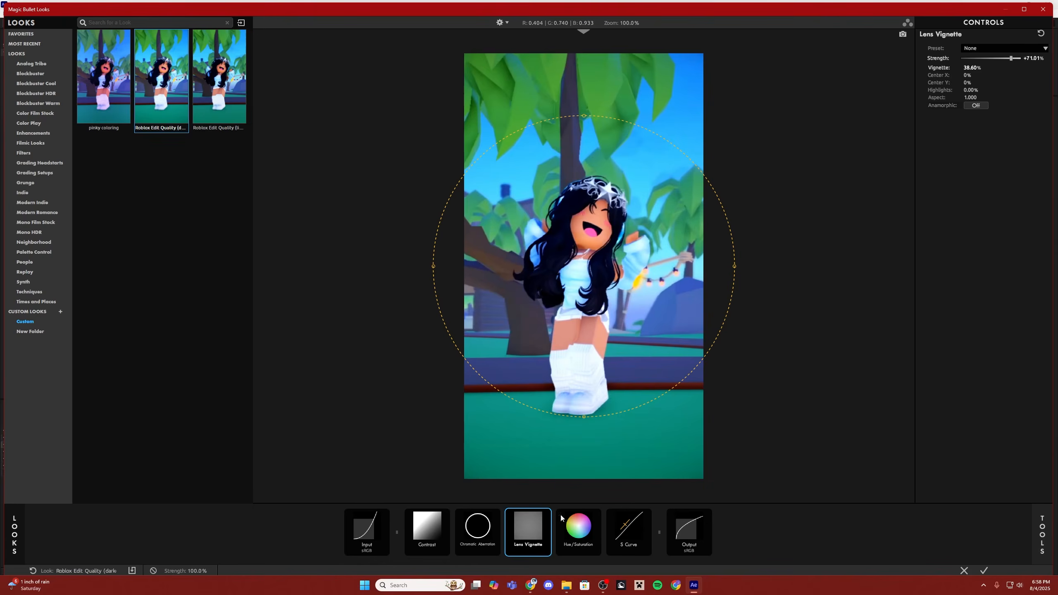
left_click(984, 570)
- Add CC Vignette to the same adjustment layer with an Amount of 75
left_click_drag(995, 260, 949, 268)
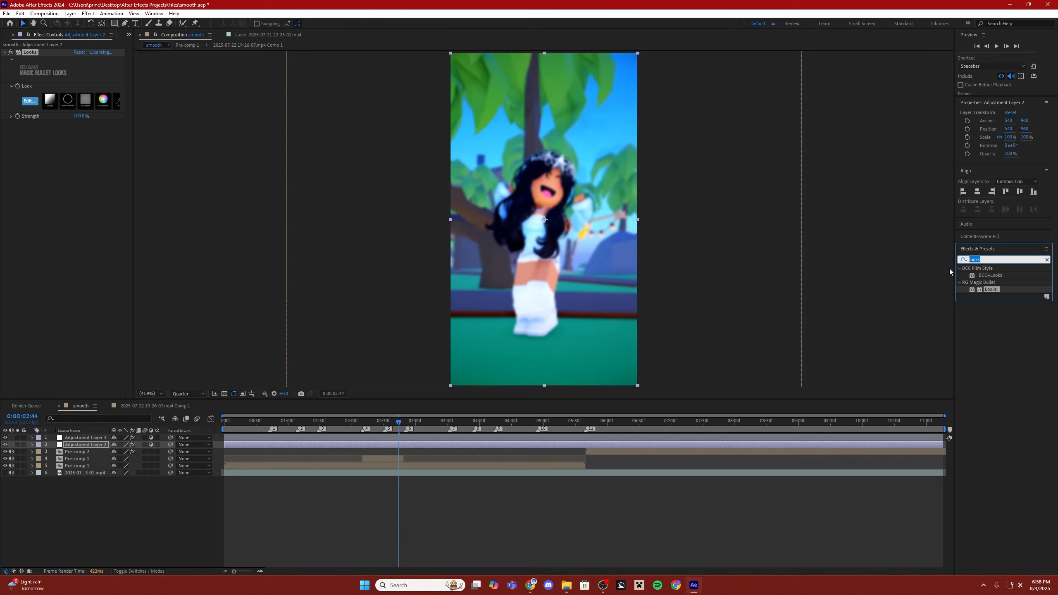
type("vign")
key("BackSpace")
type("ette")
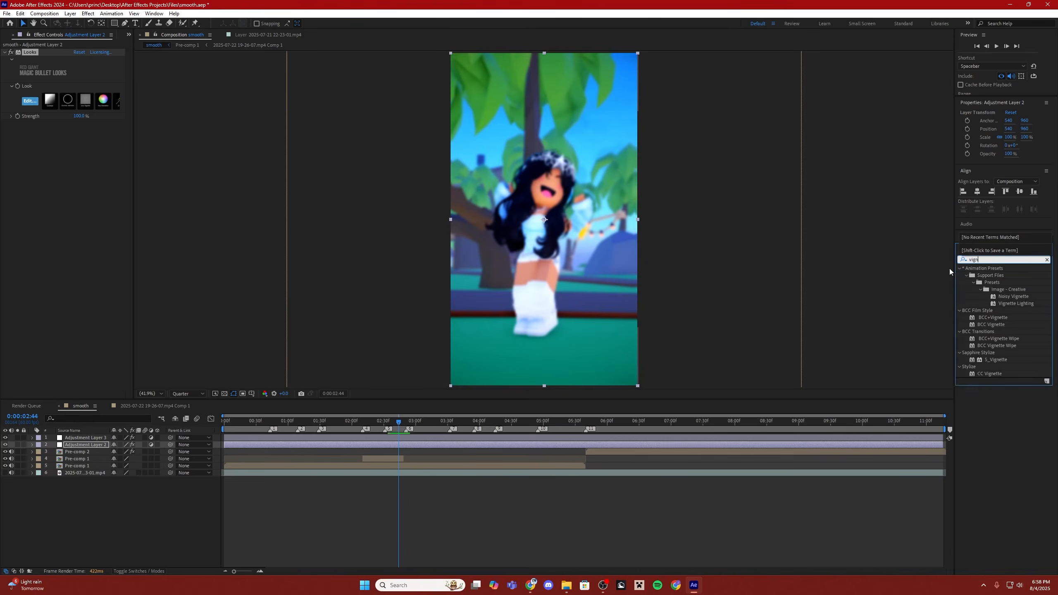
double_click(990, 373)
left_click(79, 131)
type("75")
key("Return")
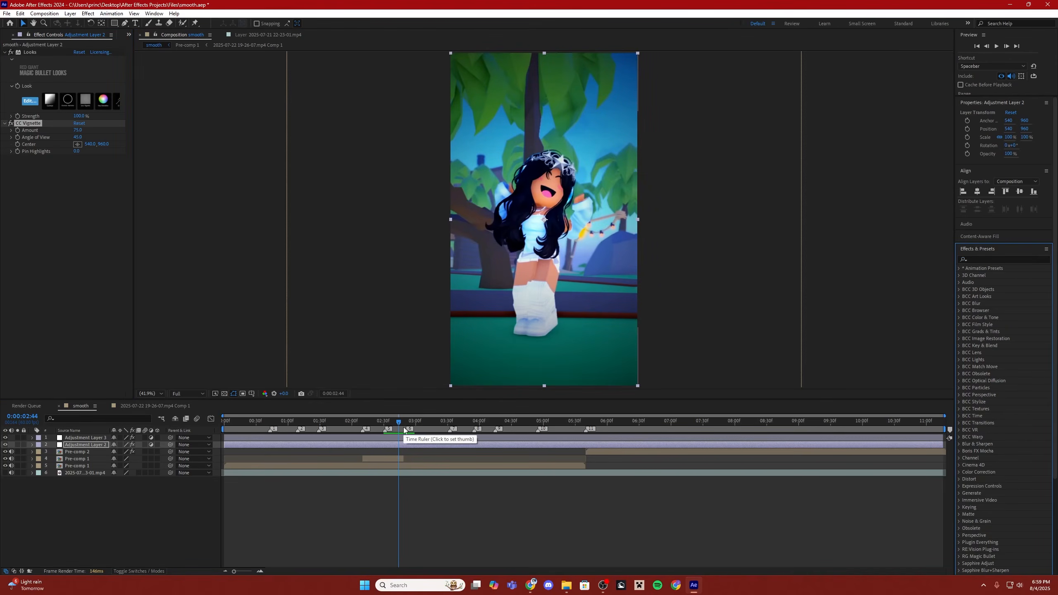
- Add the smooth composition to the render queue and open its output module settings
left_click(6, 36)
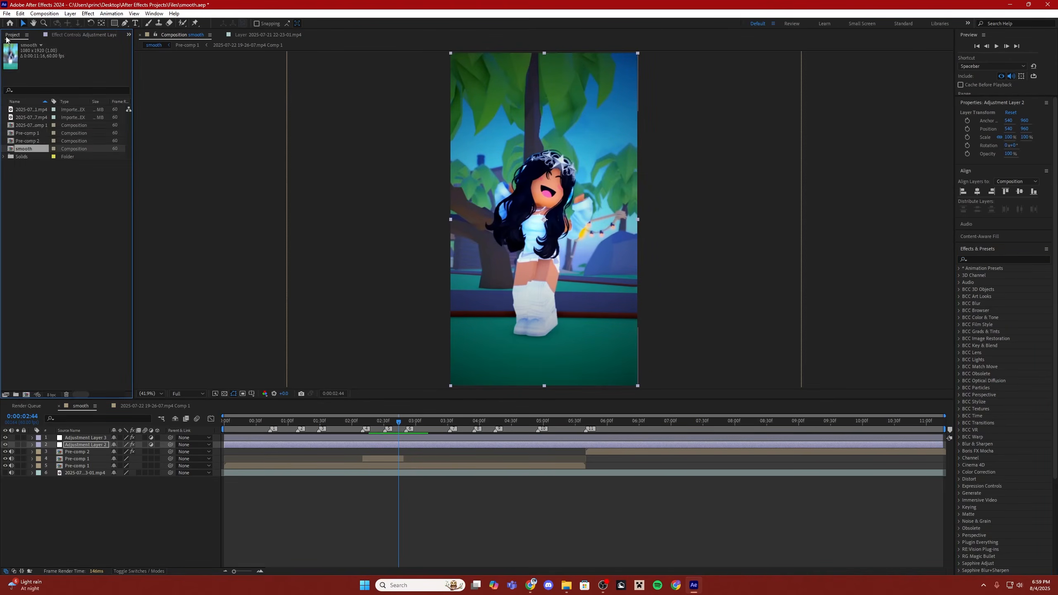
left_click(23, 406)
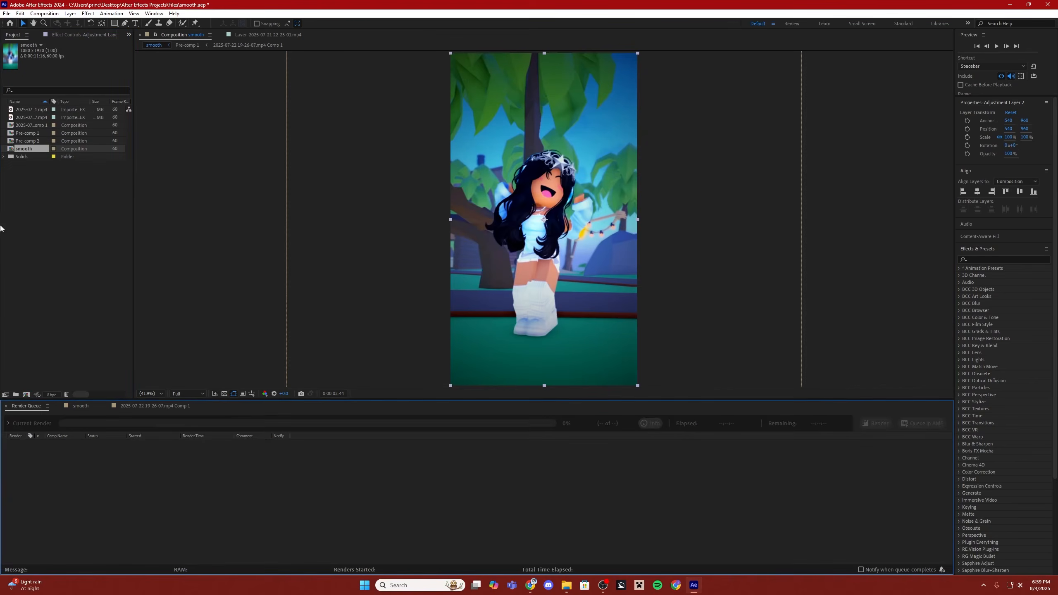
left_click_drag(30, 148, 42, 461)
left_click_drag(193, 483, 349, 495)
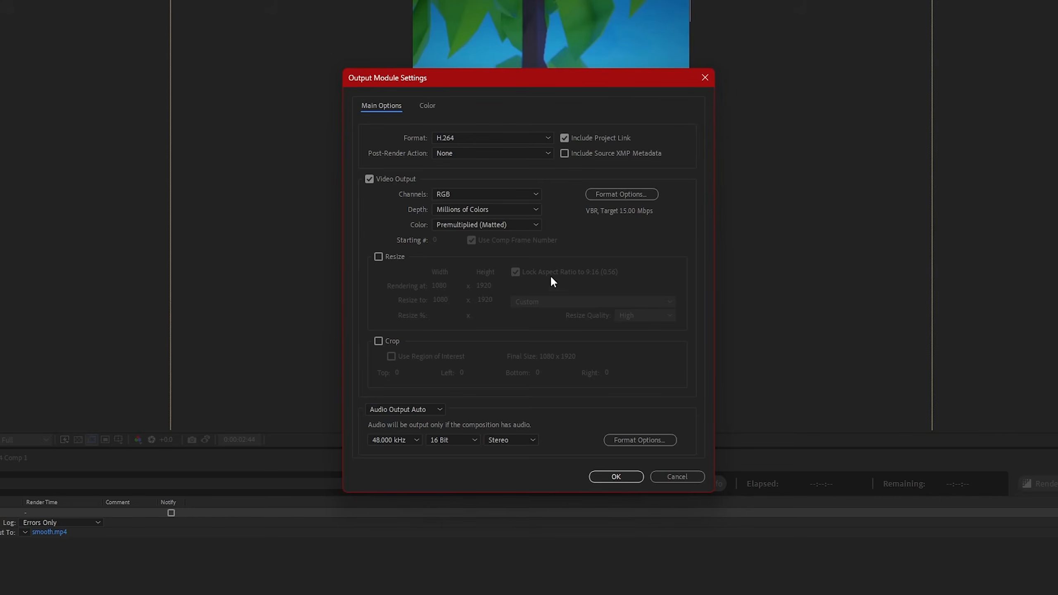
- Check the output module's H.264 format, its post-render action, and the video and audio format options
left_click(505, 153)
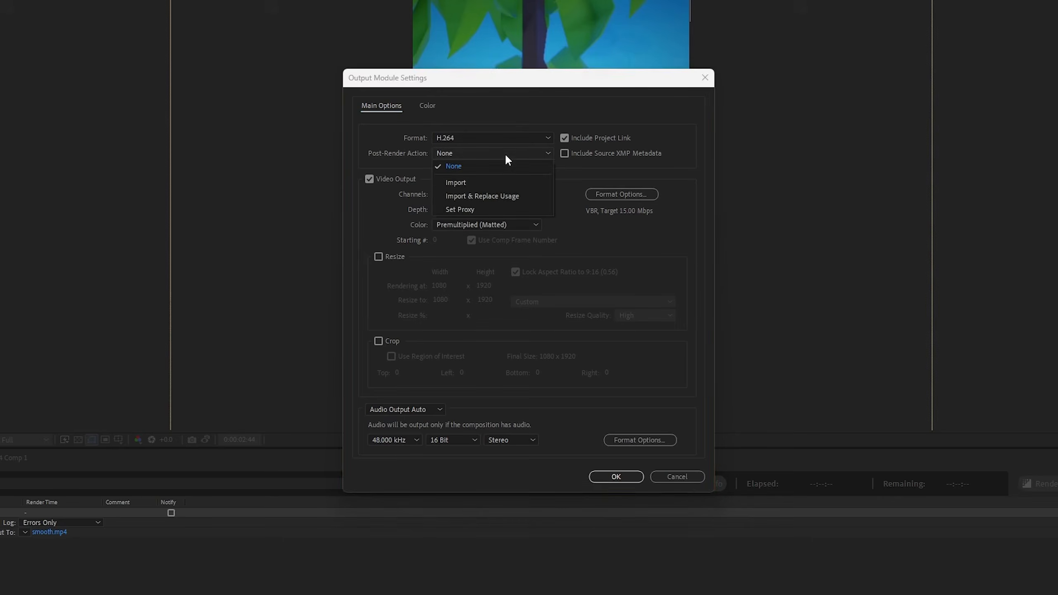
left_click(506, 155)
left_click(522, 135)
left_click(522, 135)
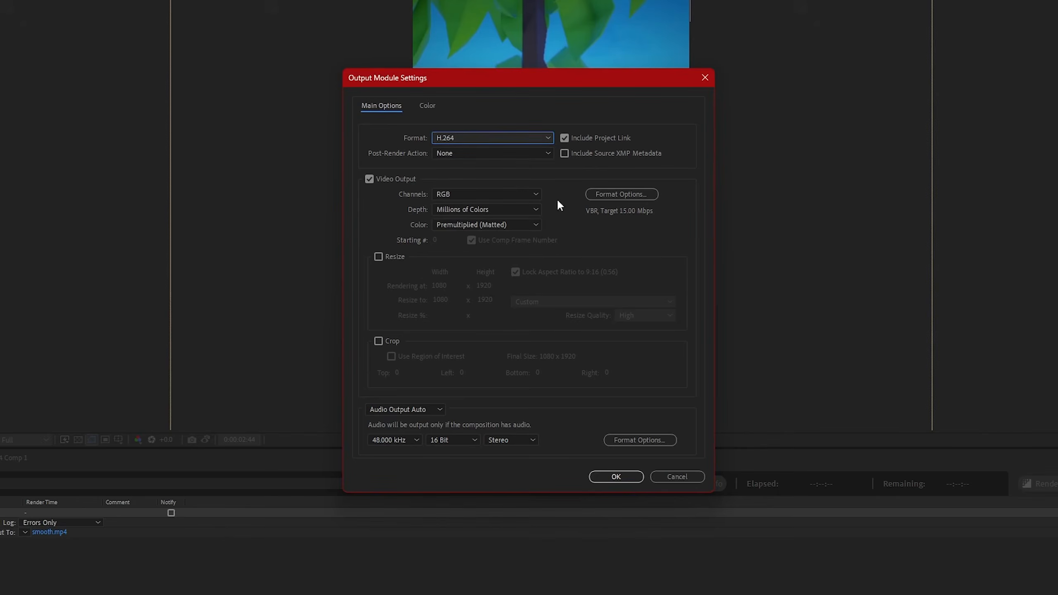
left_click(621, 194)
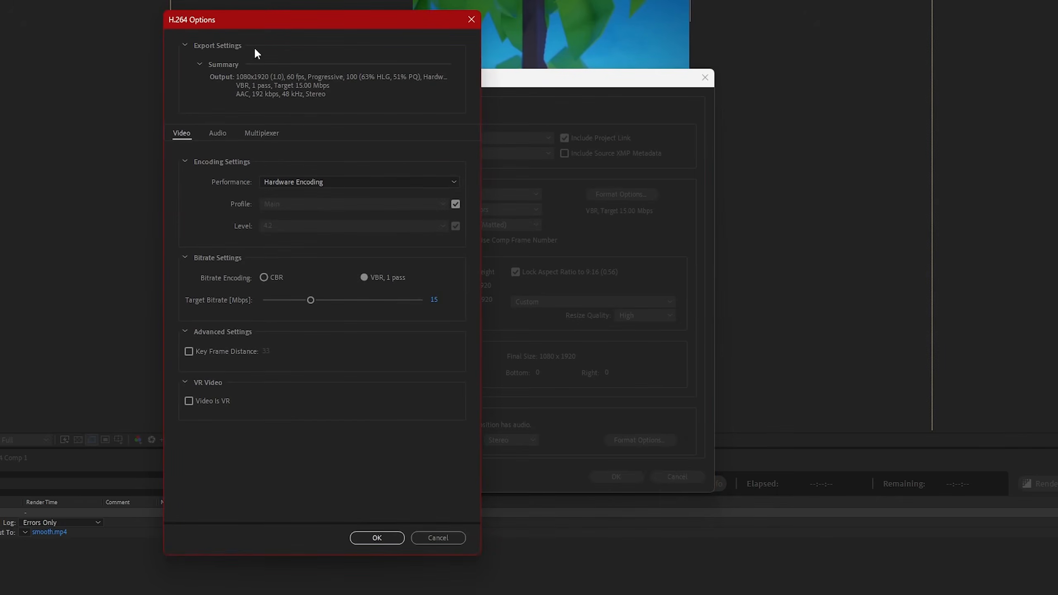
left_click(358, 541)
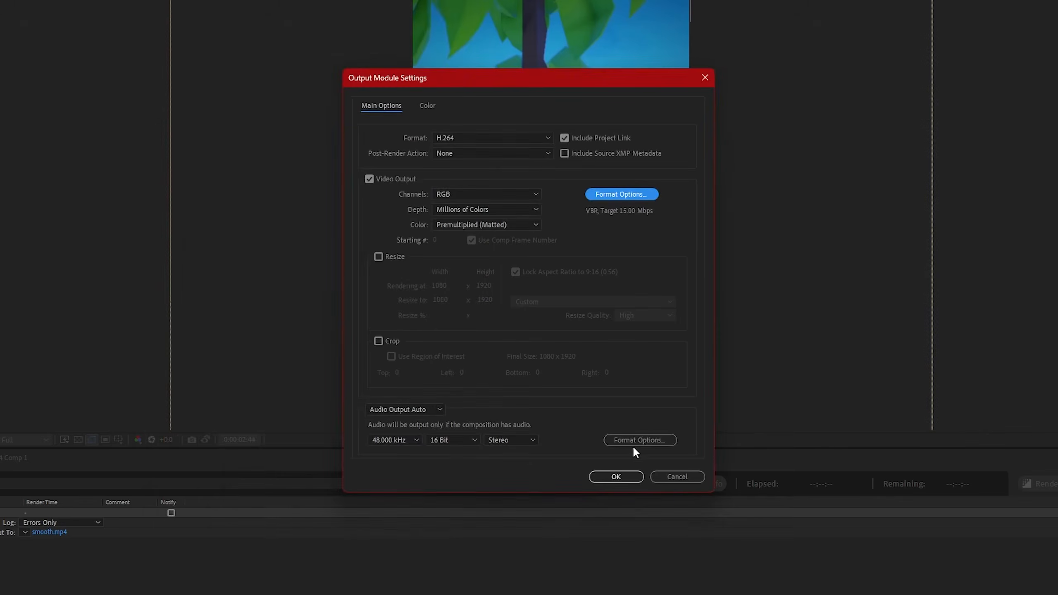
left_click(637, 440)
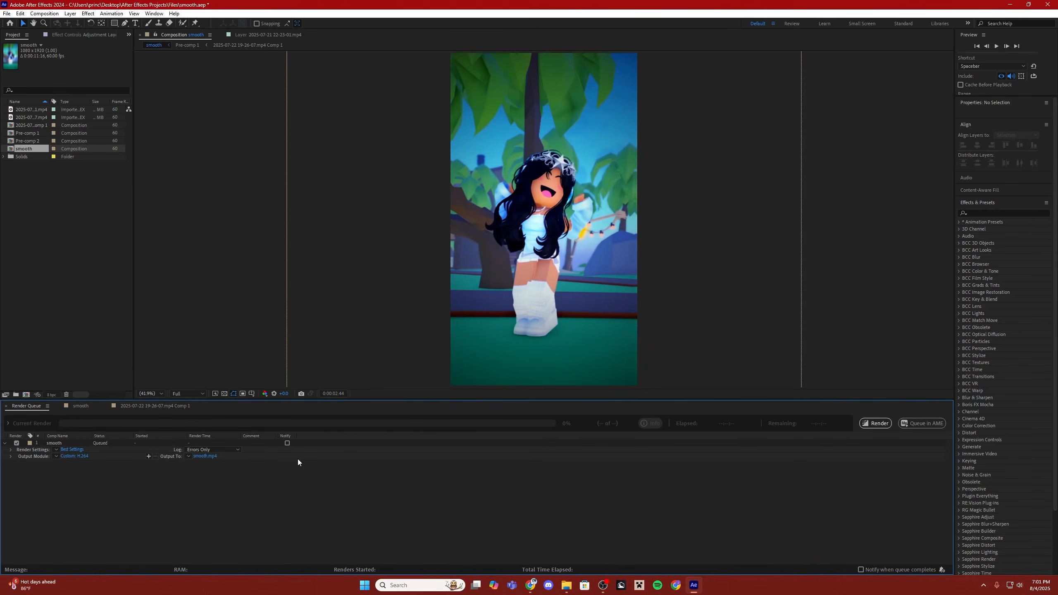
- Suspend the viewer refresh, render the queued composition to smooth.mp4, and close the finished video after watching it
key("Caps_Lock")
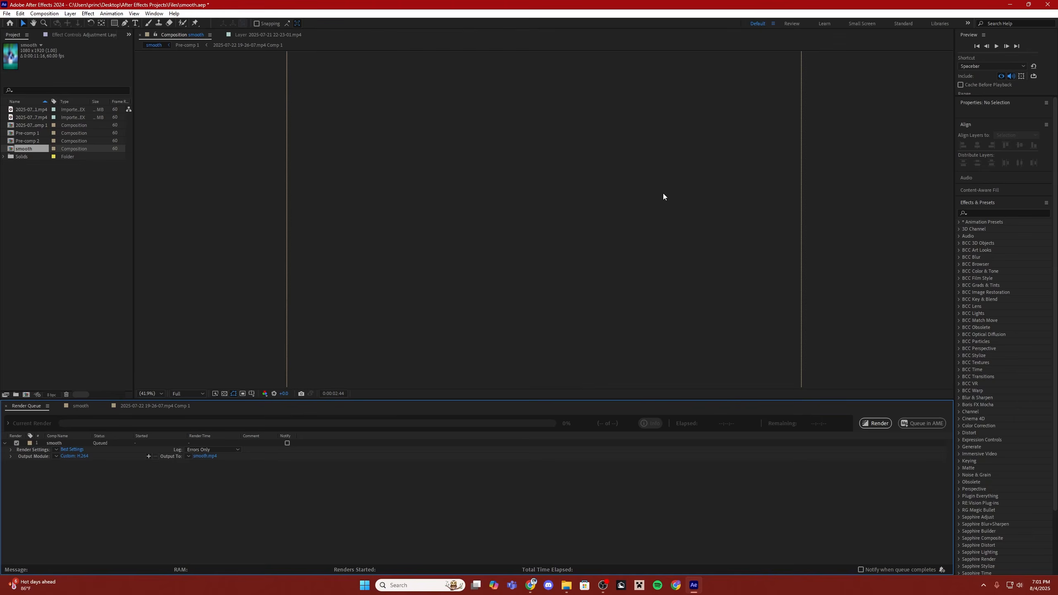
left_click(876, 423)
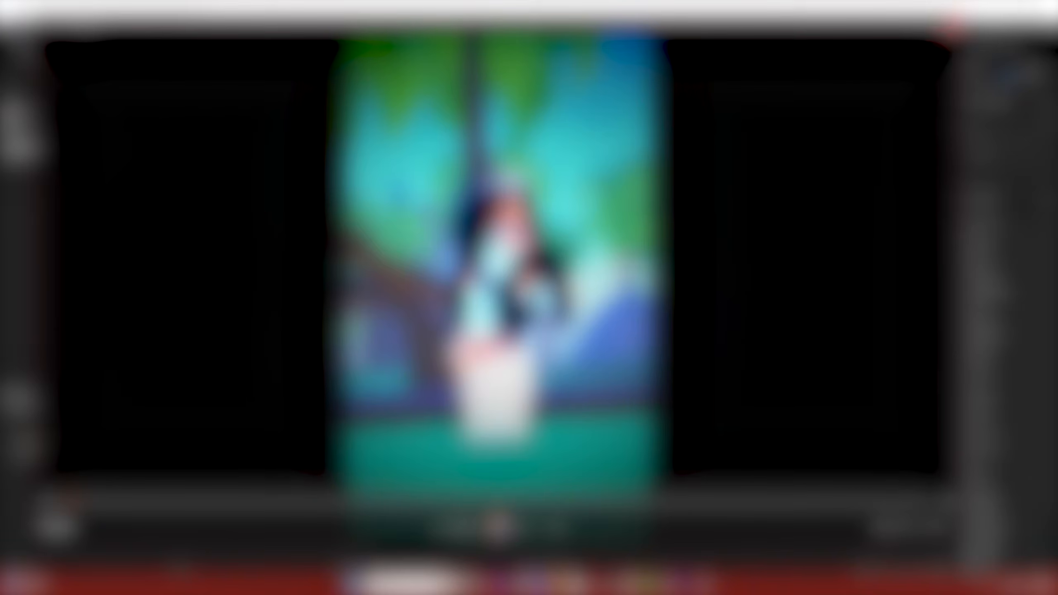
left_click(953, 31)
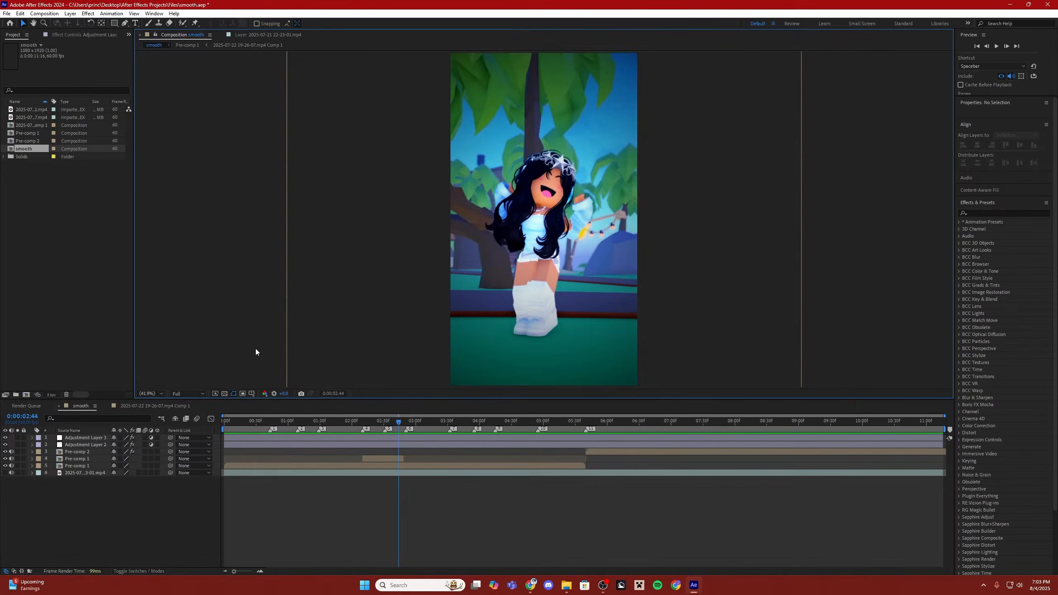